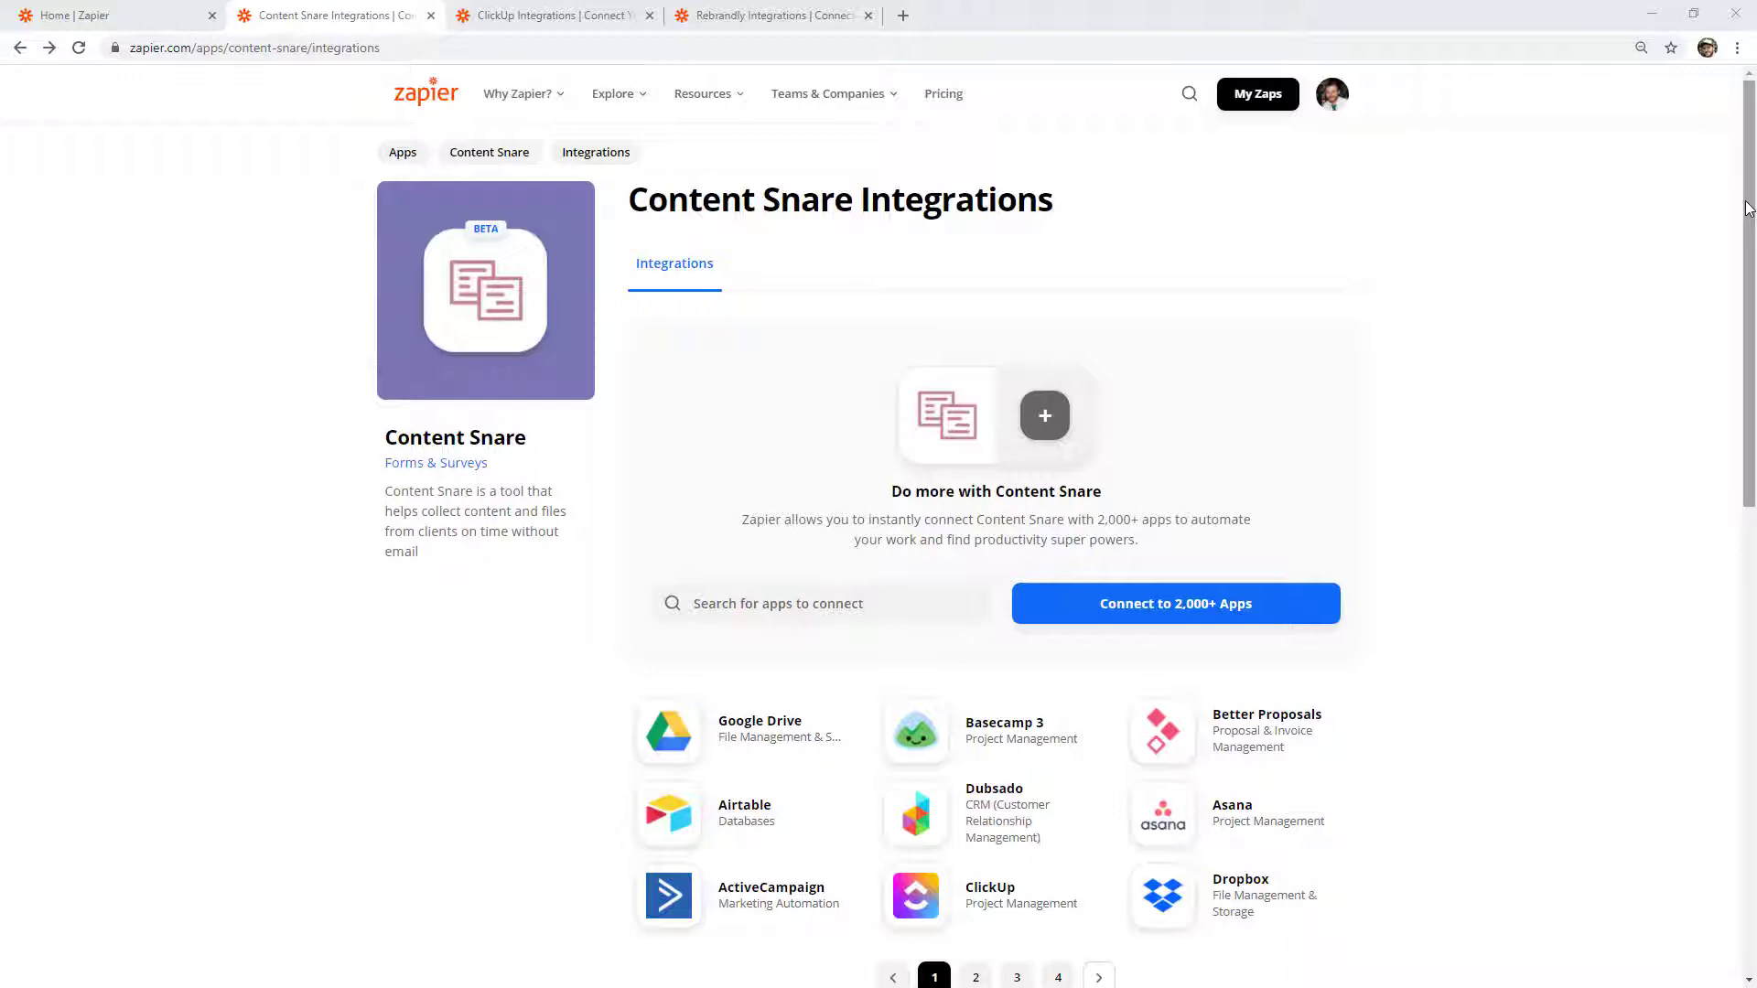
- List Content Snare's two actions, Create Request and Create Client, in its integration details
drag(1748, 207, 1748, 741)
click(1102, 400)
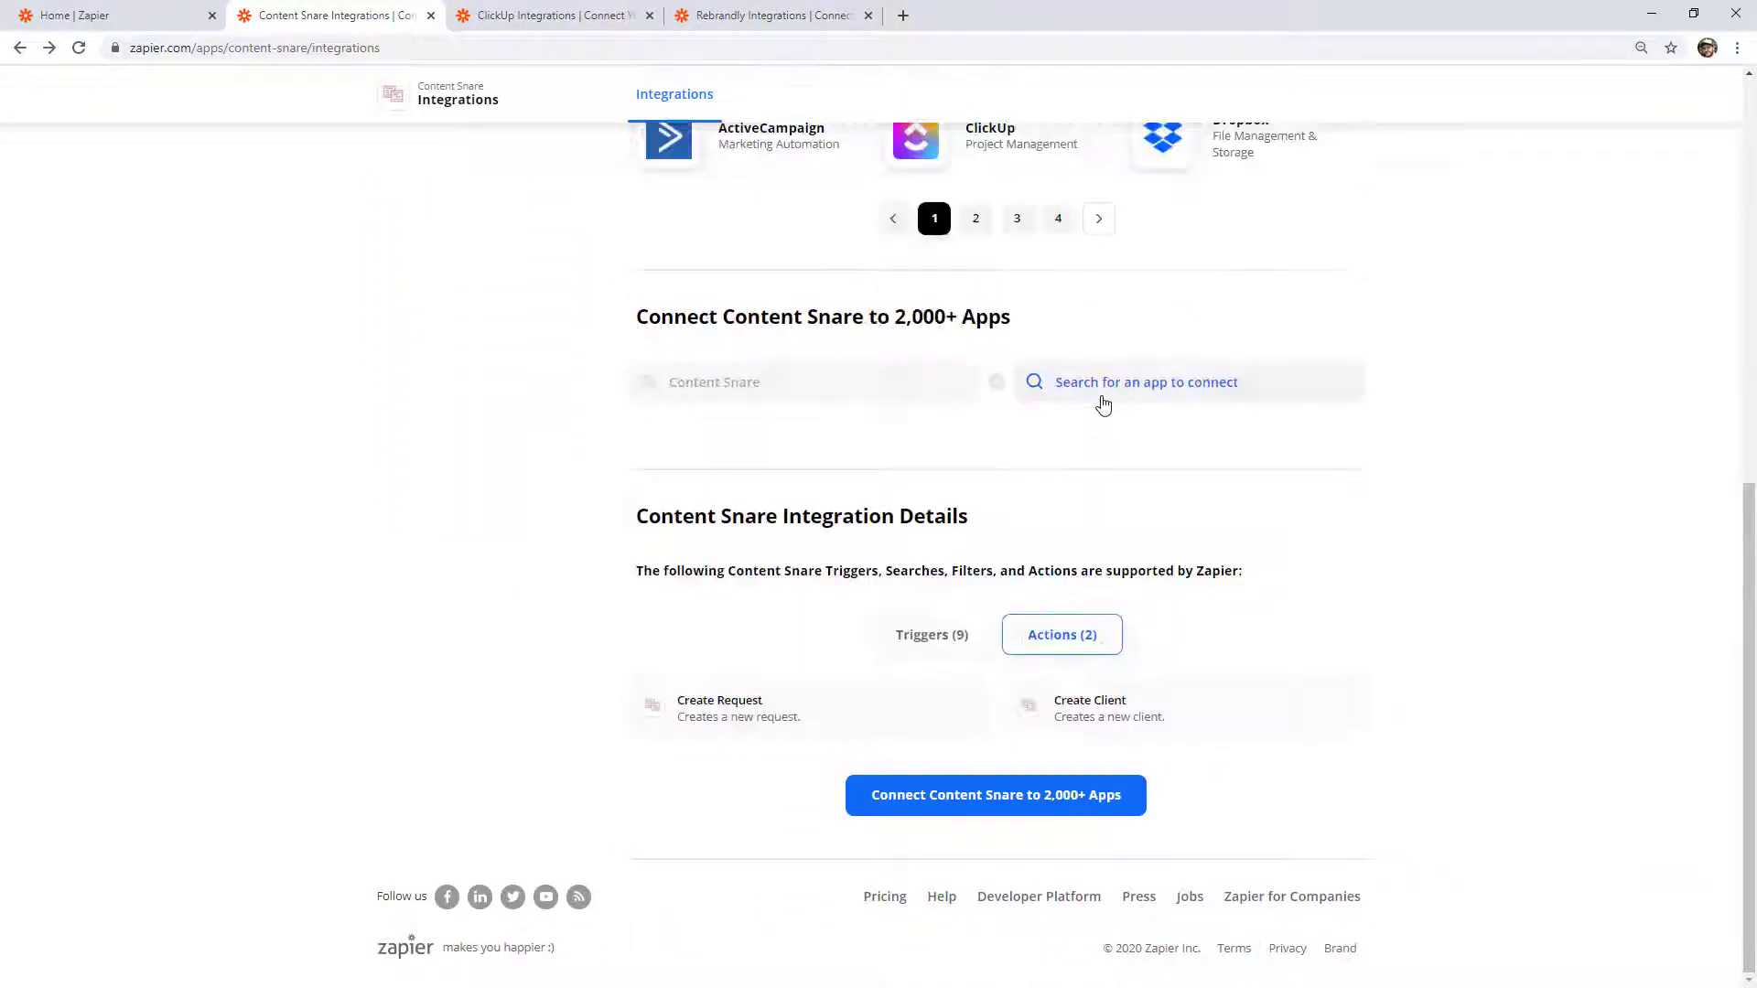
triple_click(696, 701)
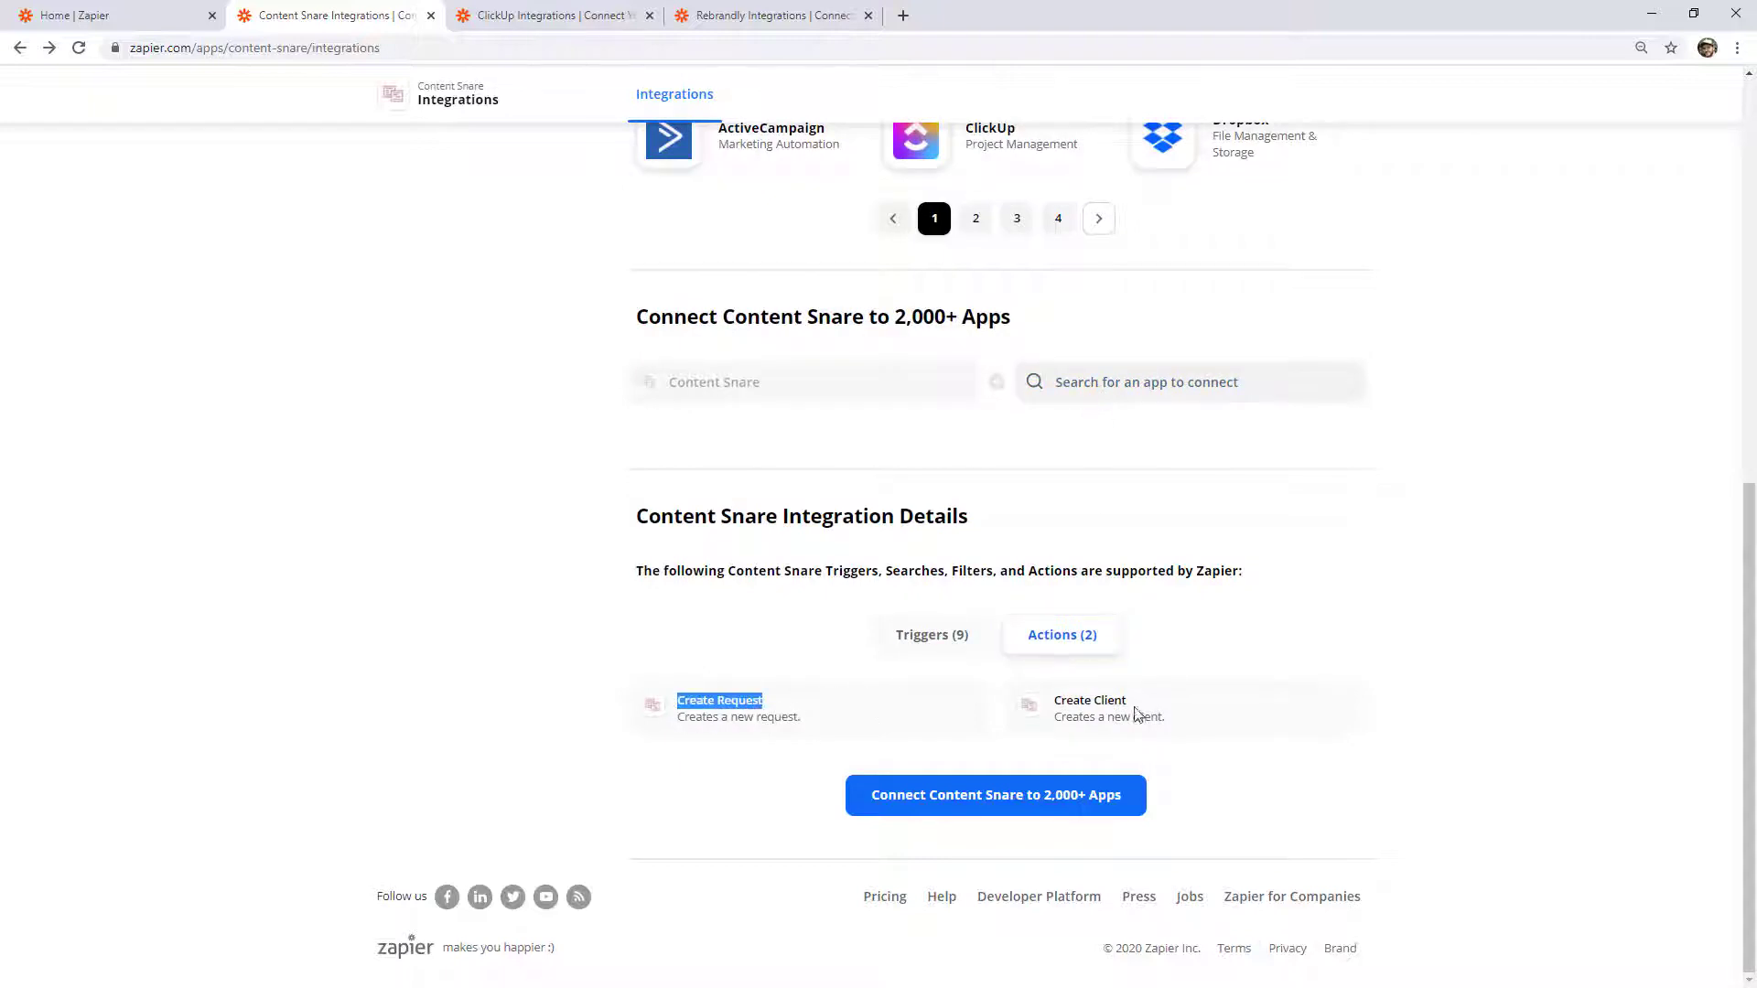
drag(1127, 701, 1055, 695)
click(1330, 640)
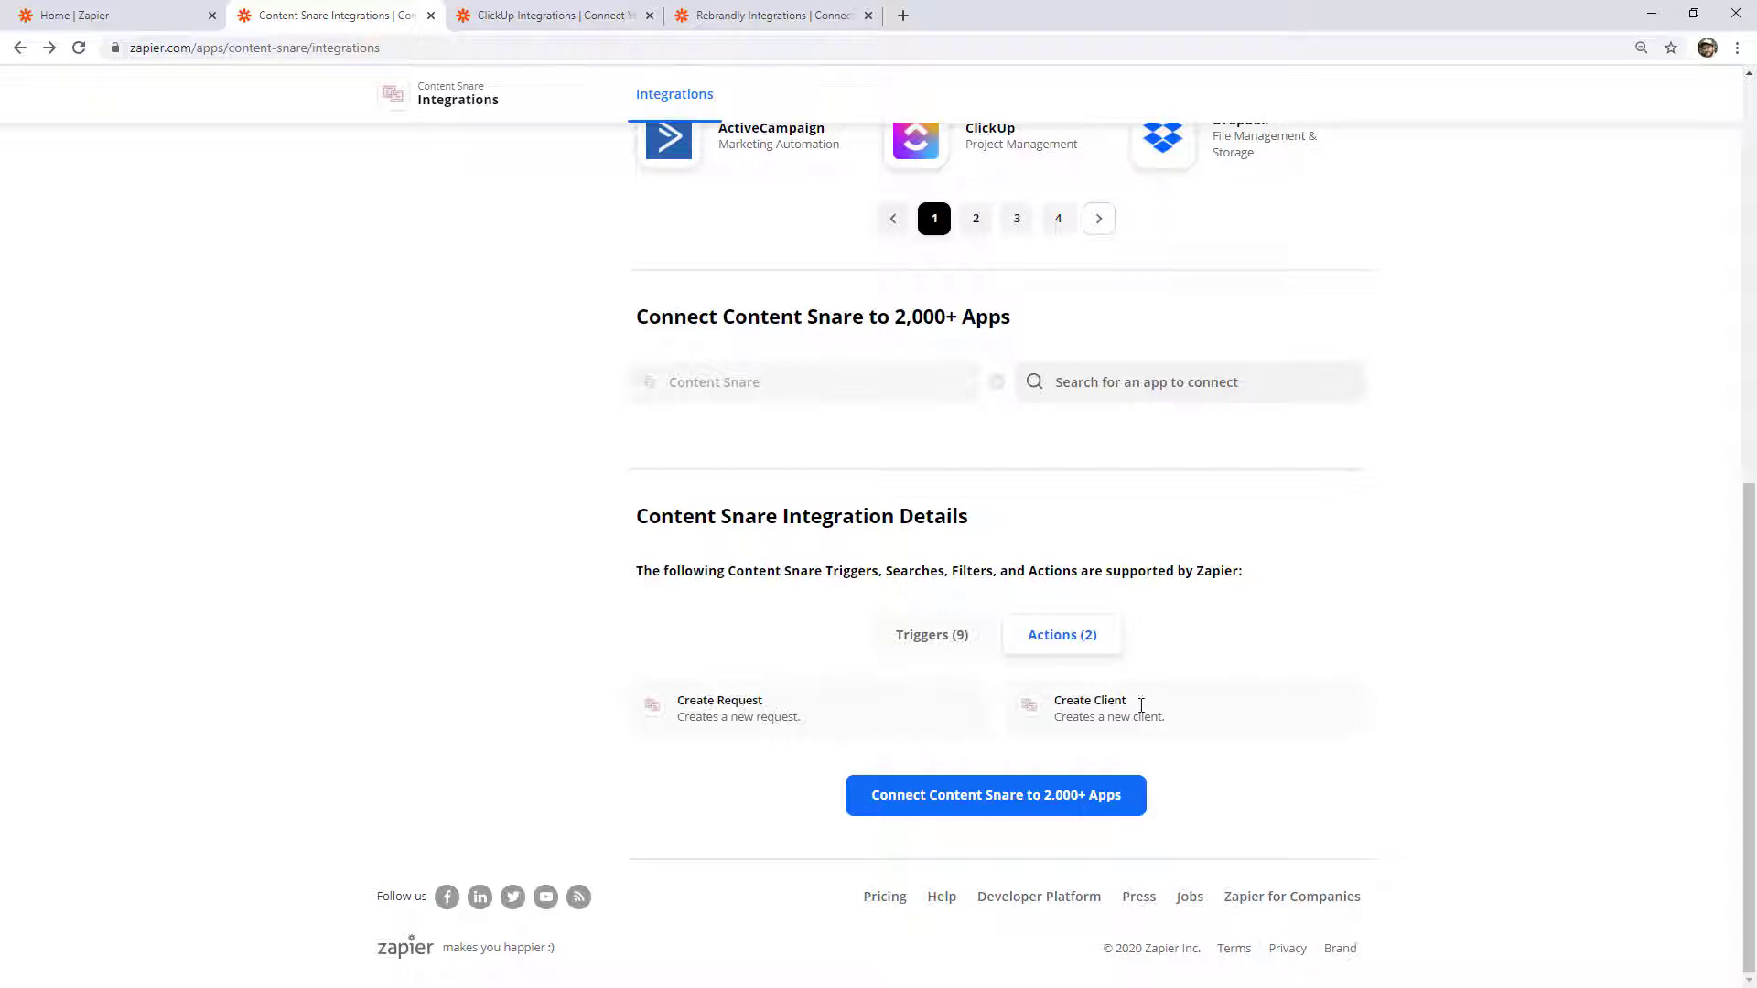
double_click(705, 701)
click(783, 710)
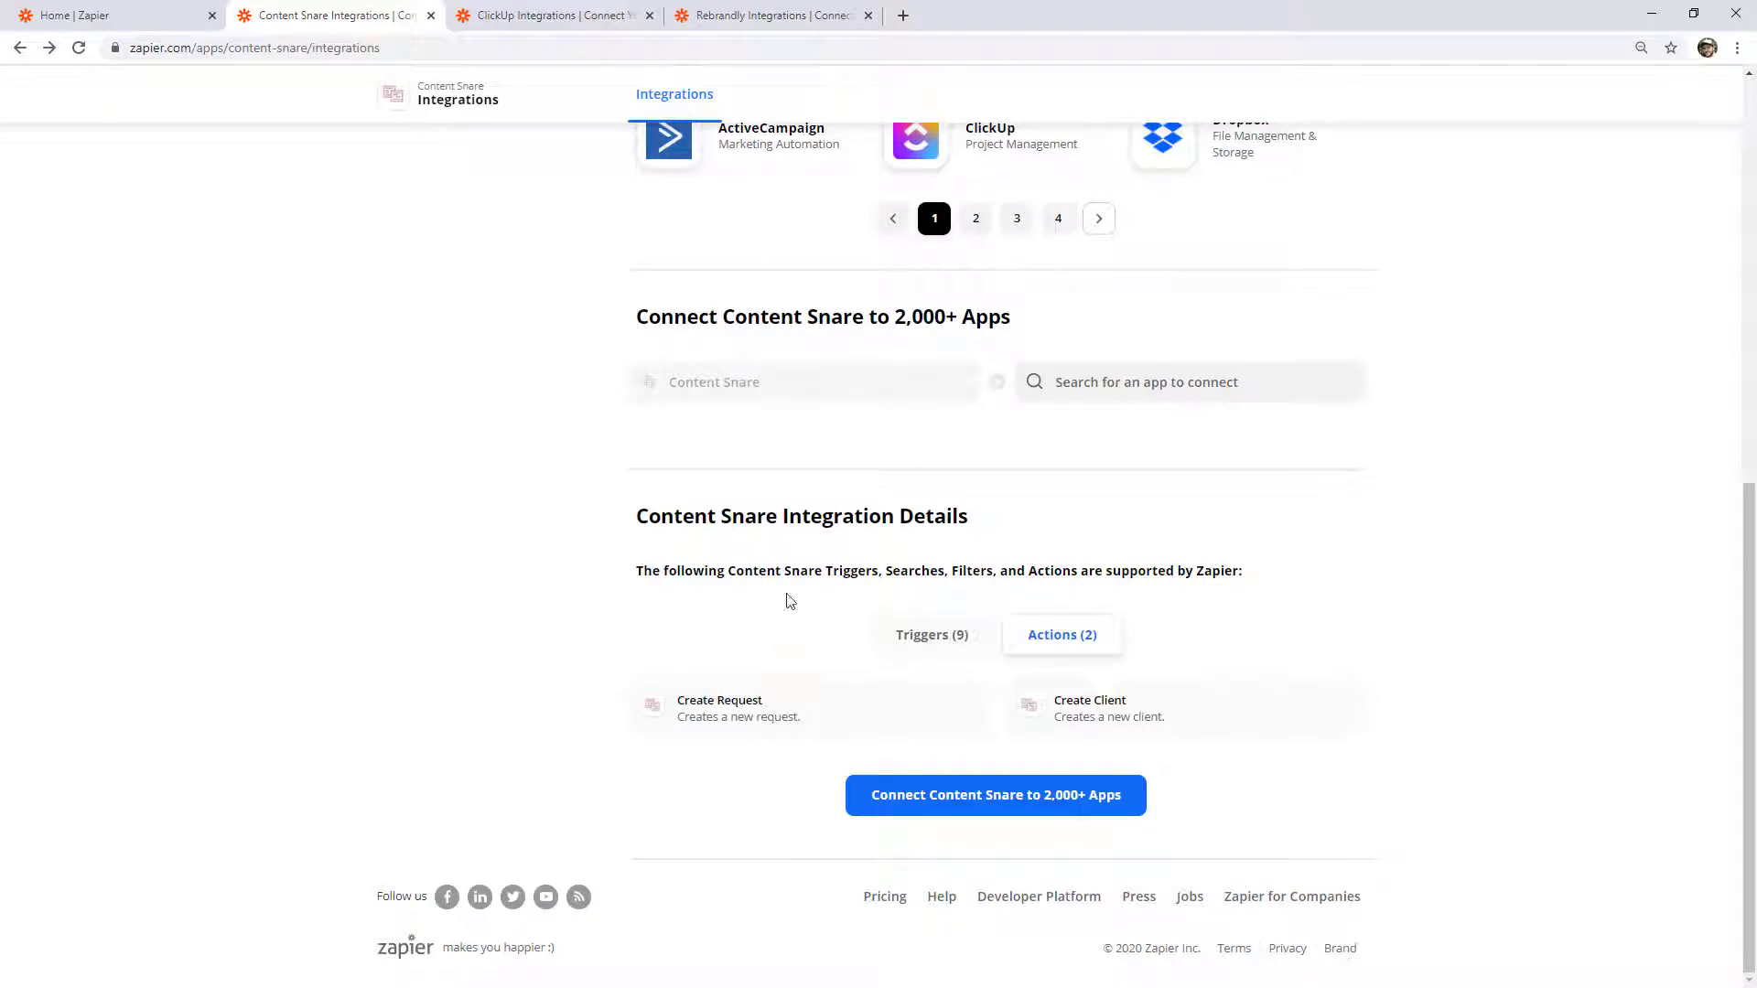
- Review ClickUp's eight actions, such as Create Folder and New Checklist, then go to Rebrandly's integrations page
click(554, 16)
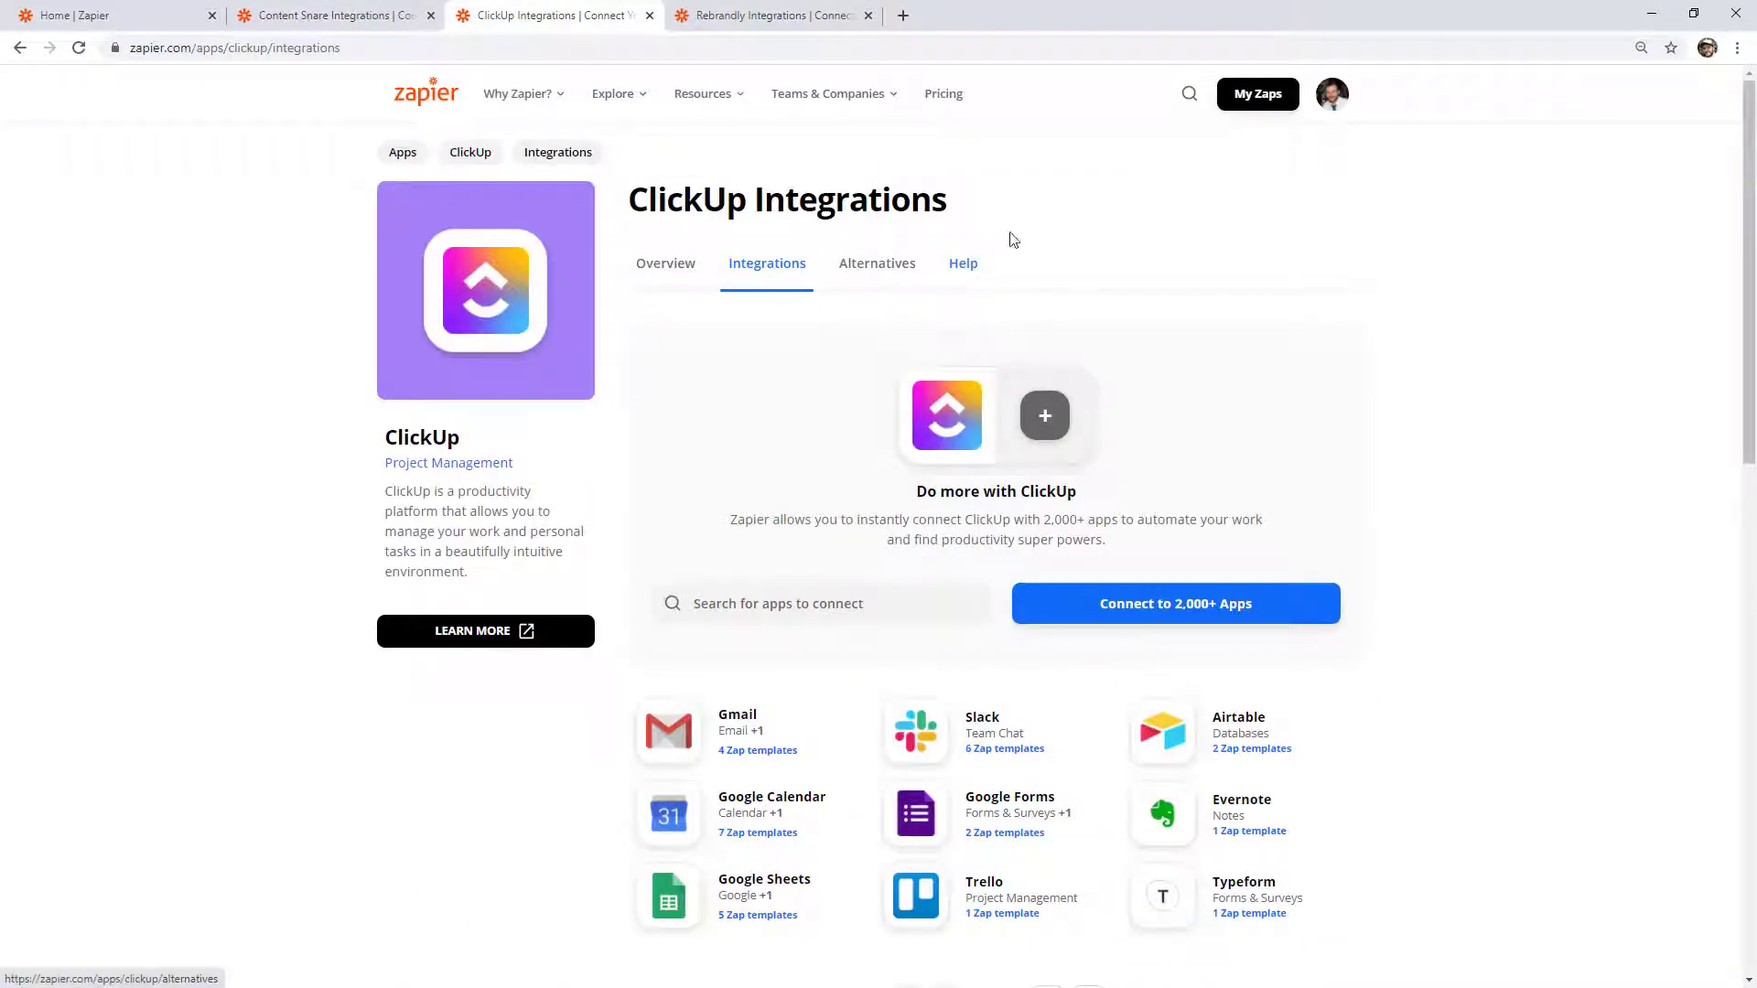
drag(1748, 165, 1712, 696)
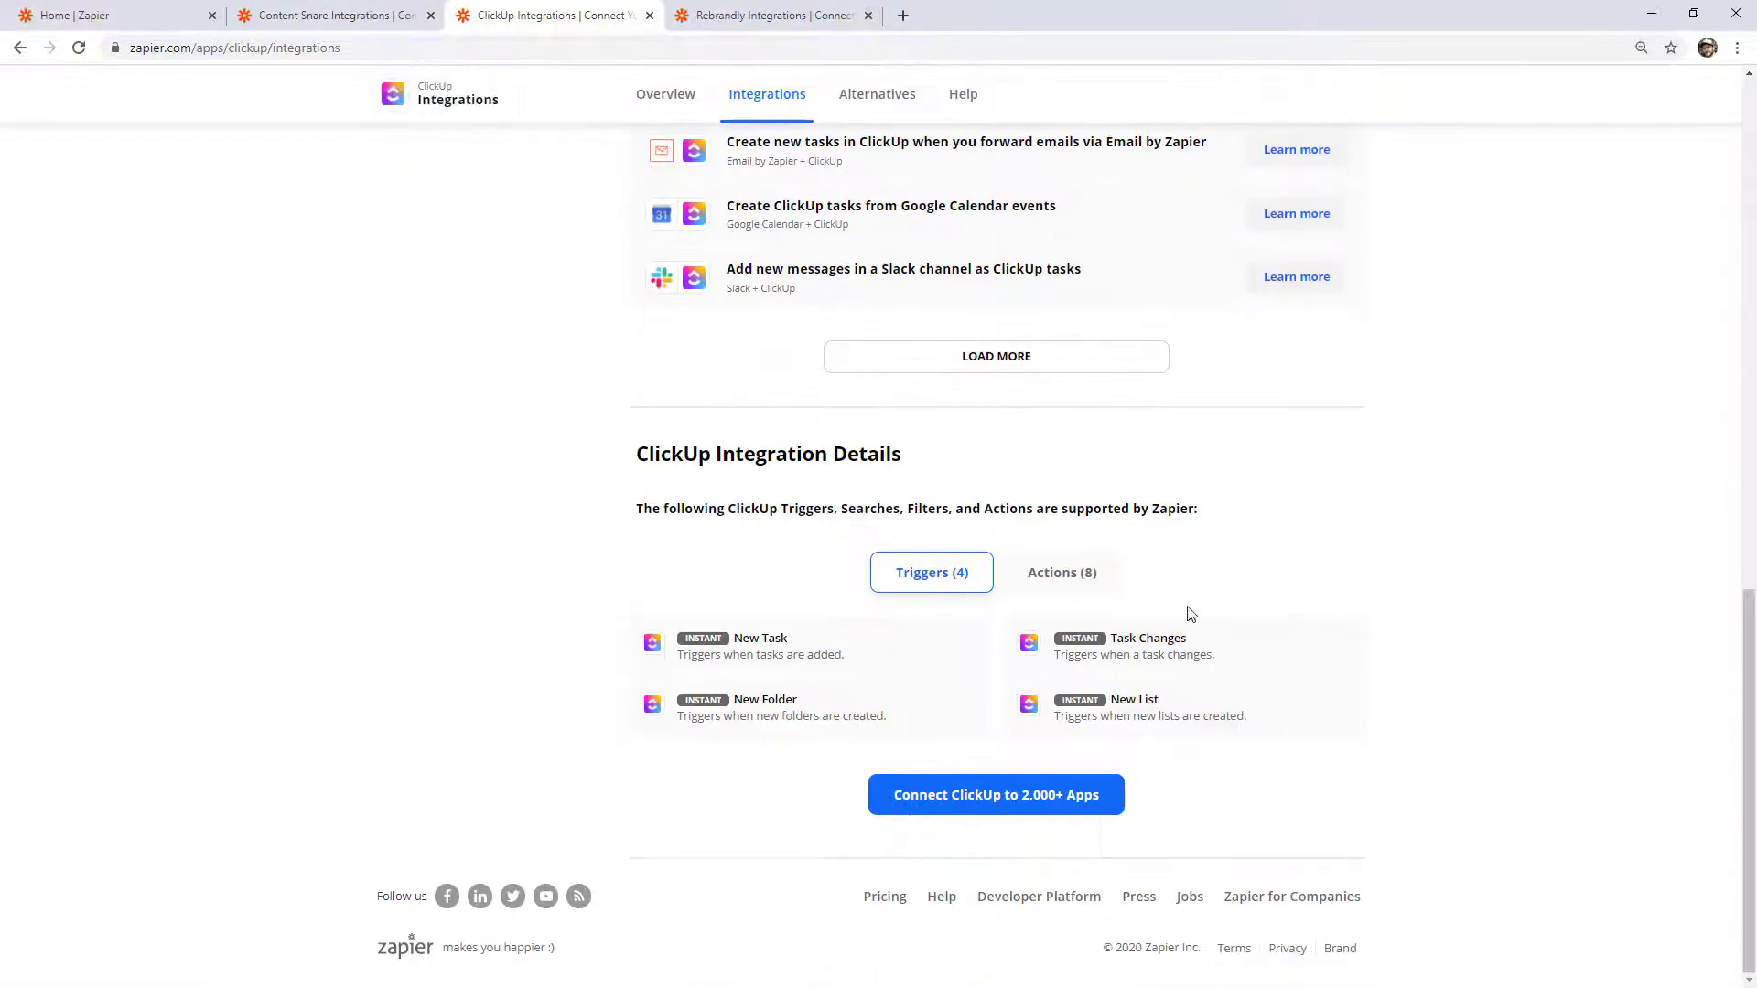
click(1068, 574)
click(868, 671)
drag(684, 638, 774, 651)
click(774, 651)
drag(1063, 701, 1150, 710)
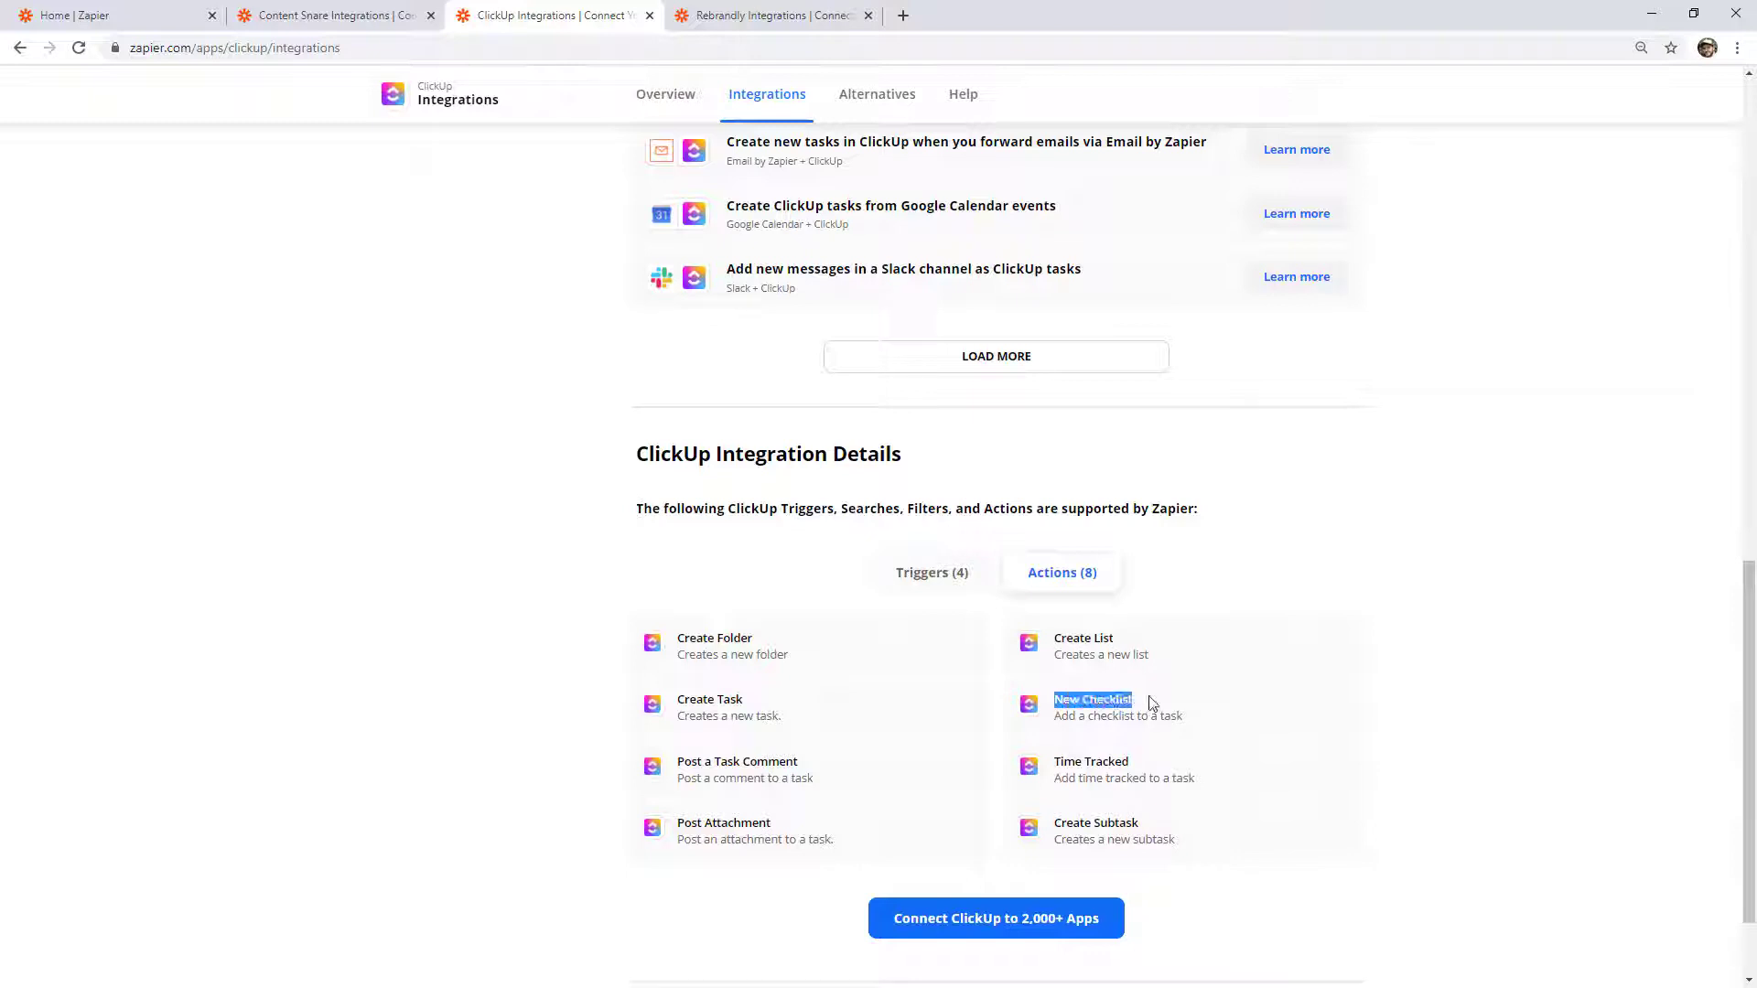
click(1117, 733)
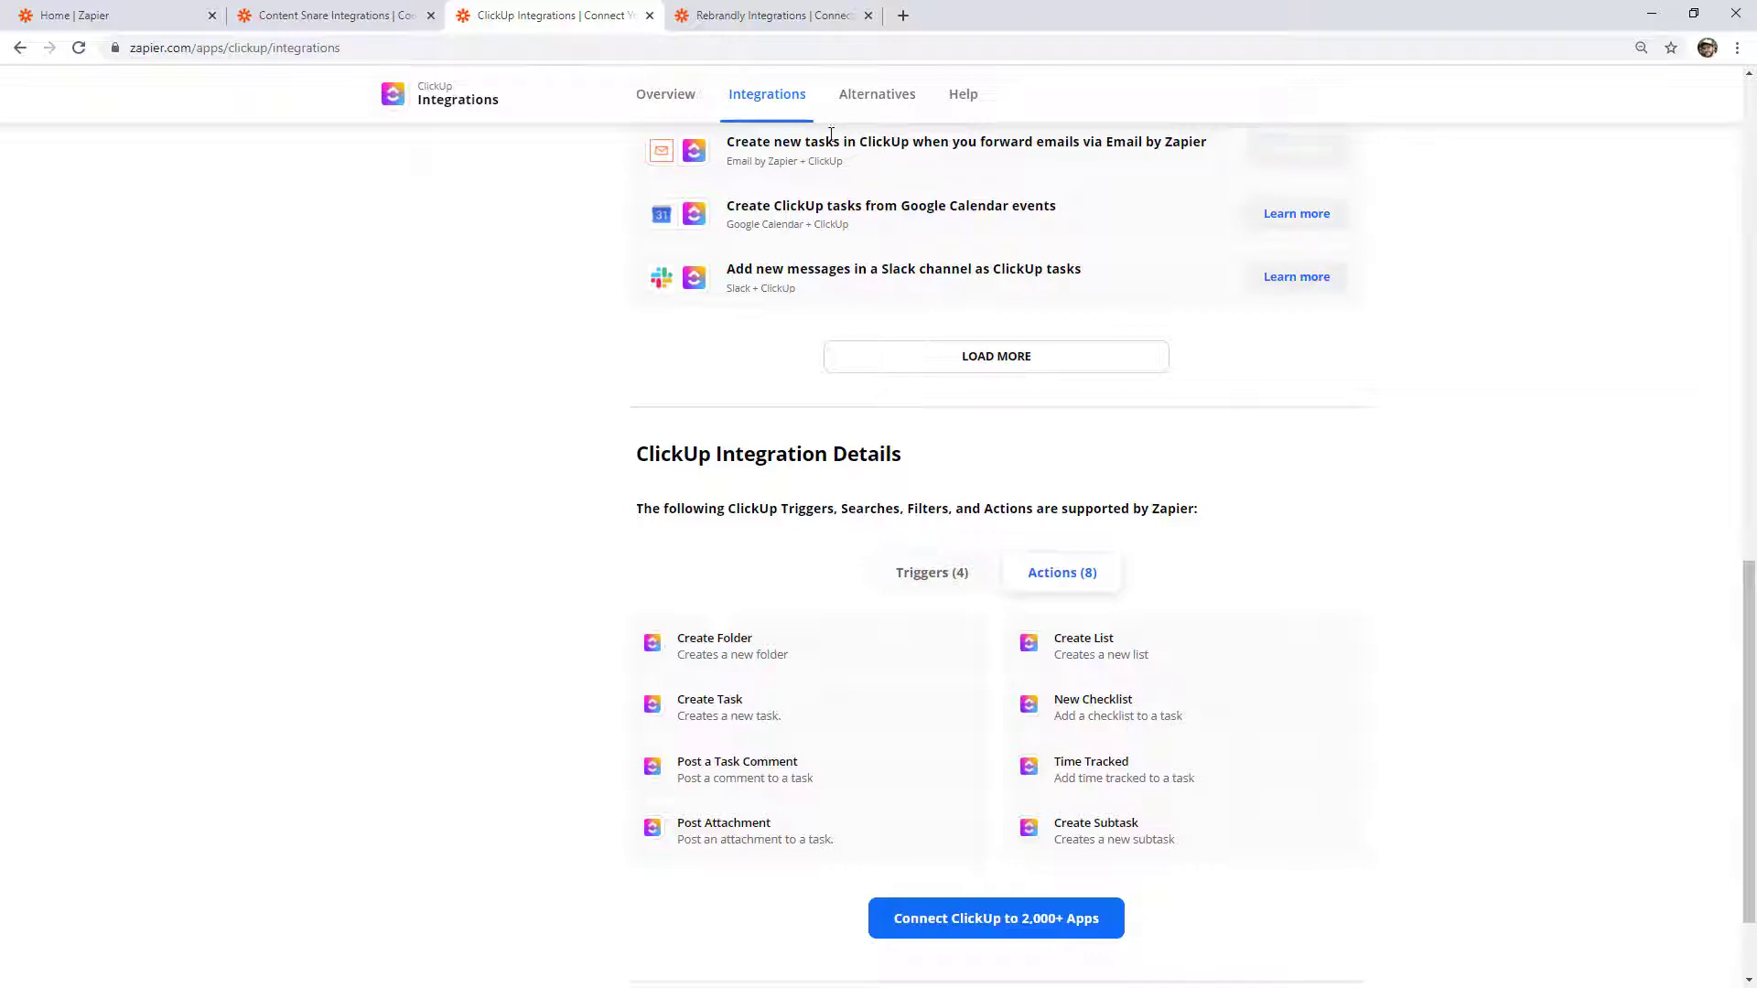
click(819, 28)
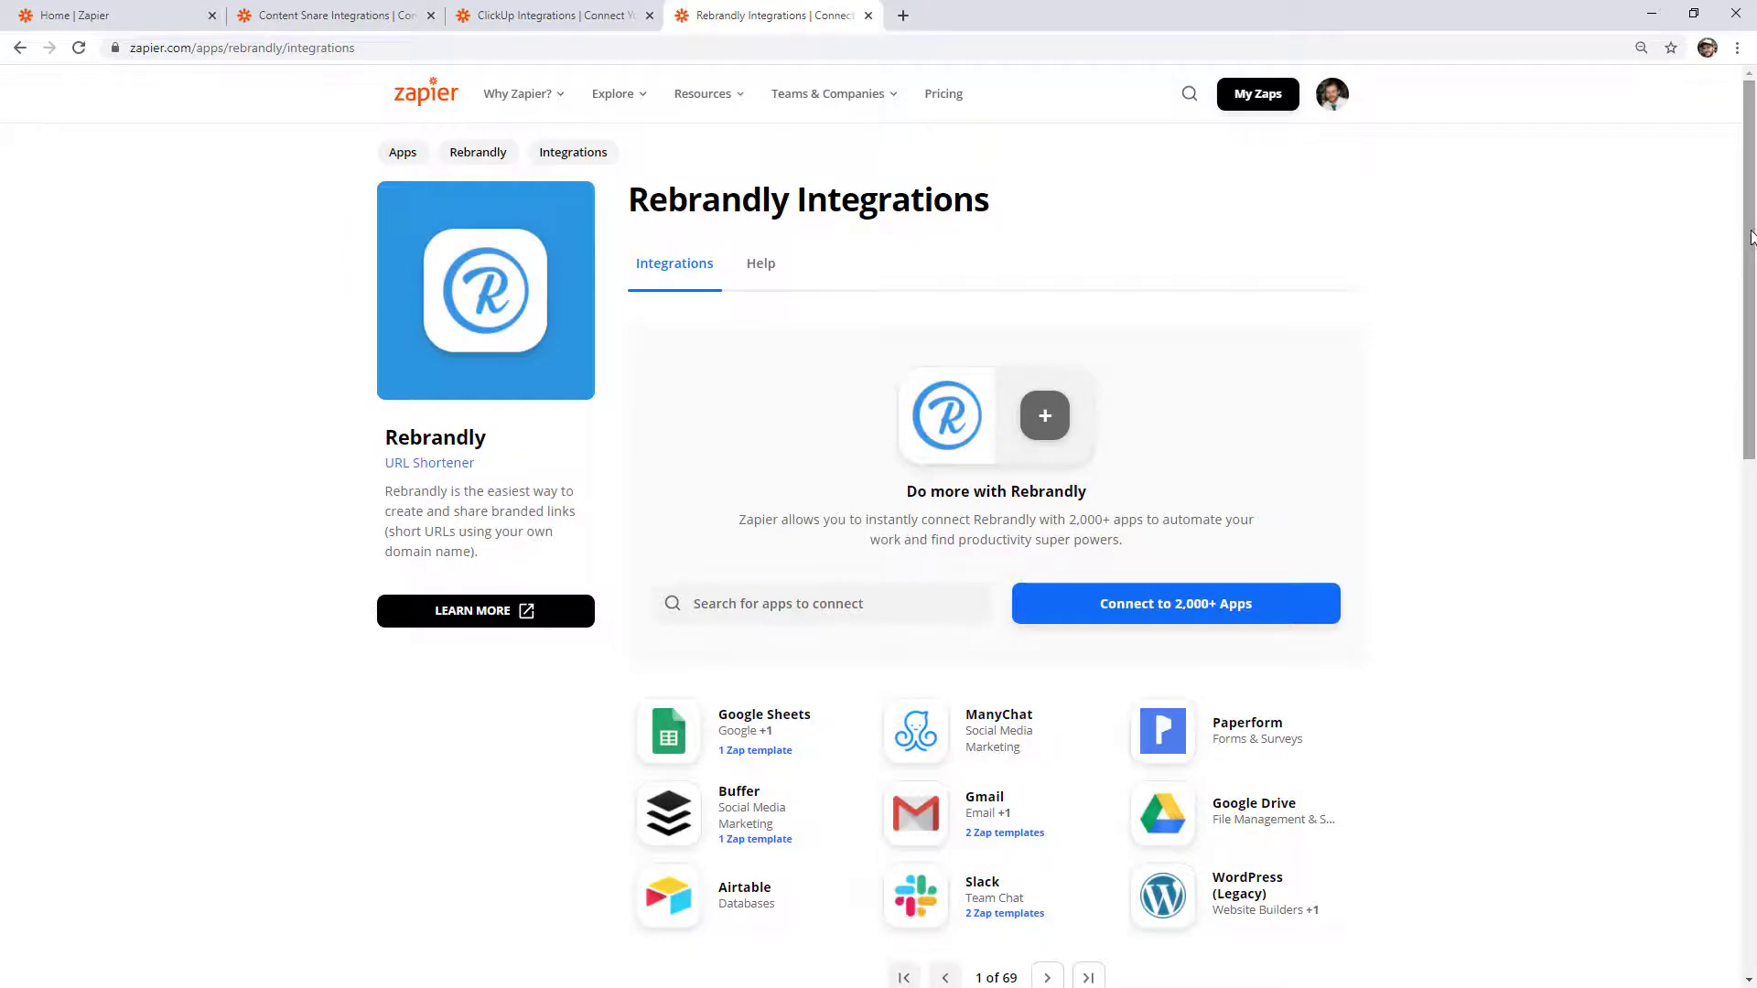
- List Rebrandly's two actions, Update and Create Branded Link
drag(1749, 232, 1749, 746)
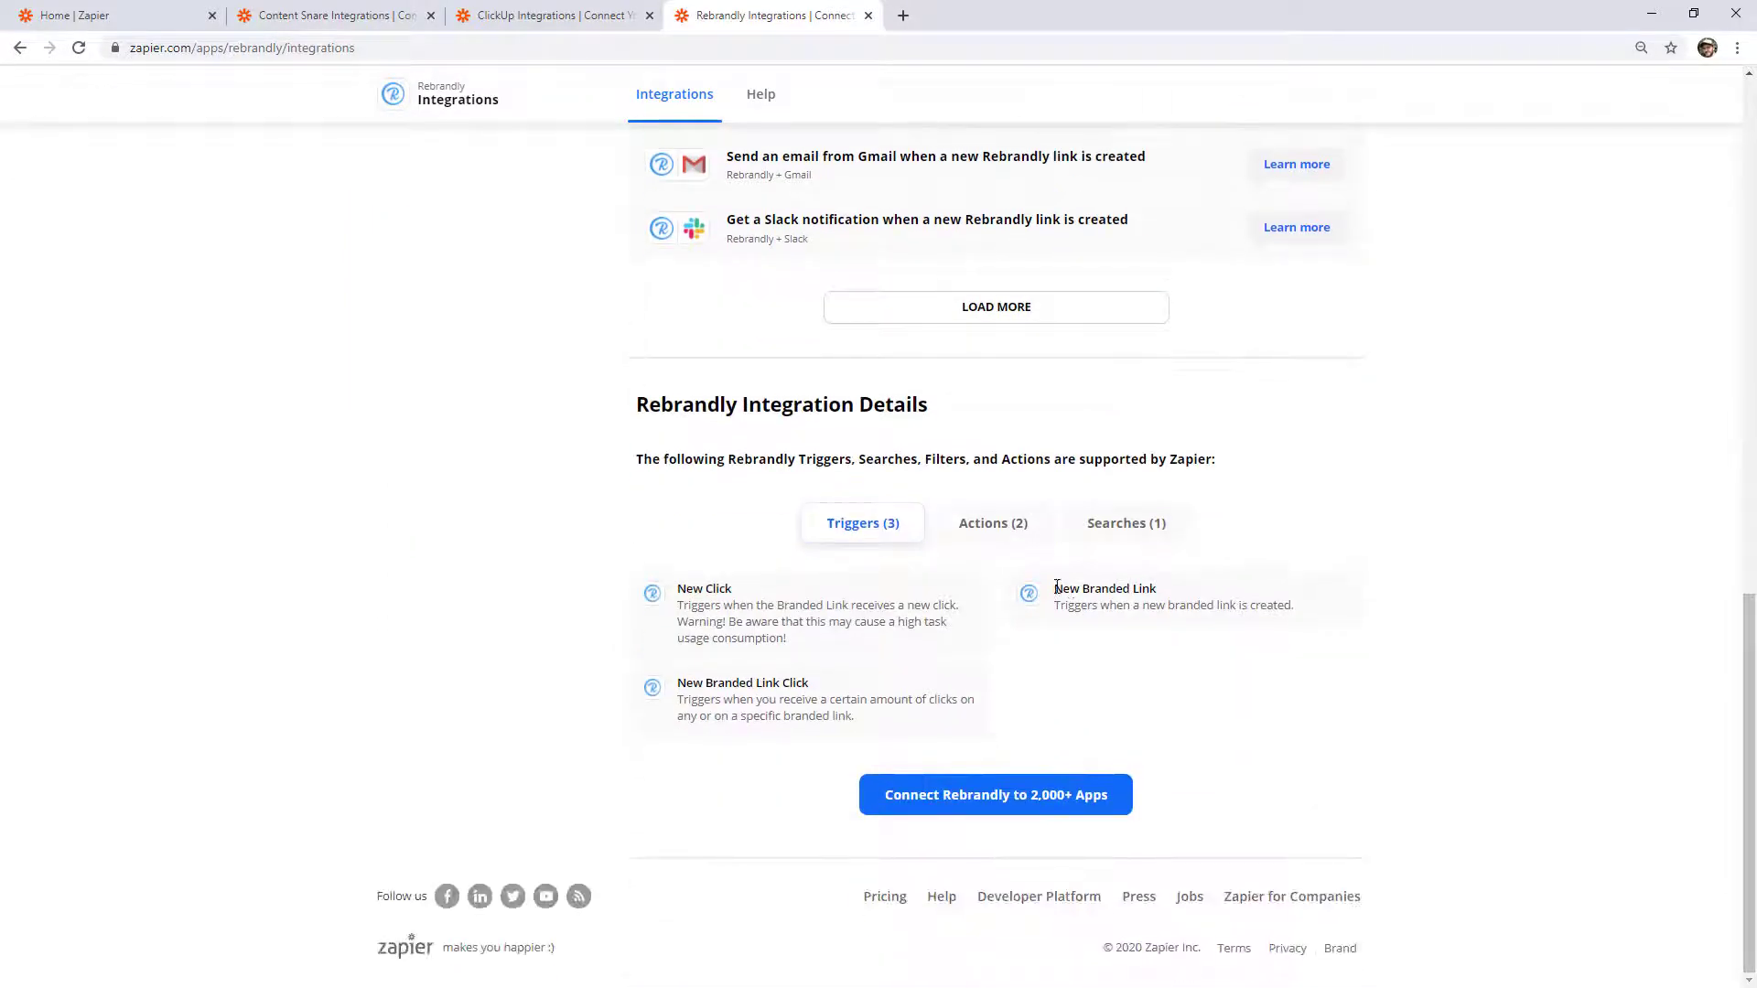
click(974, 526)
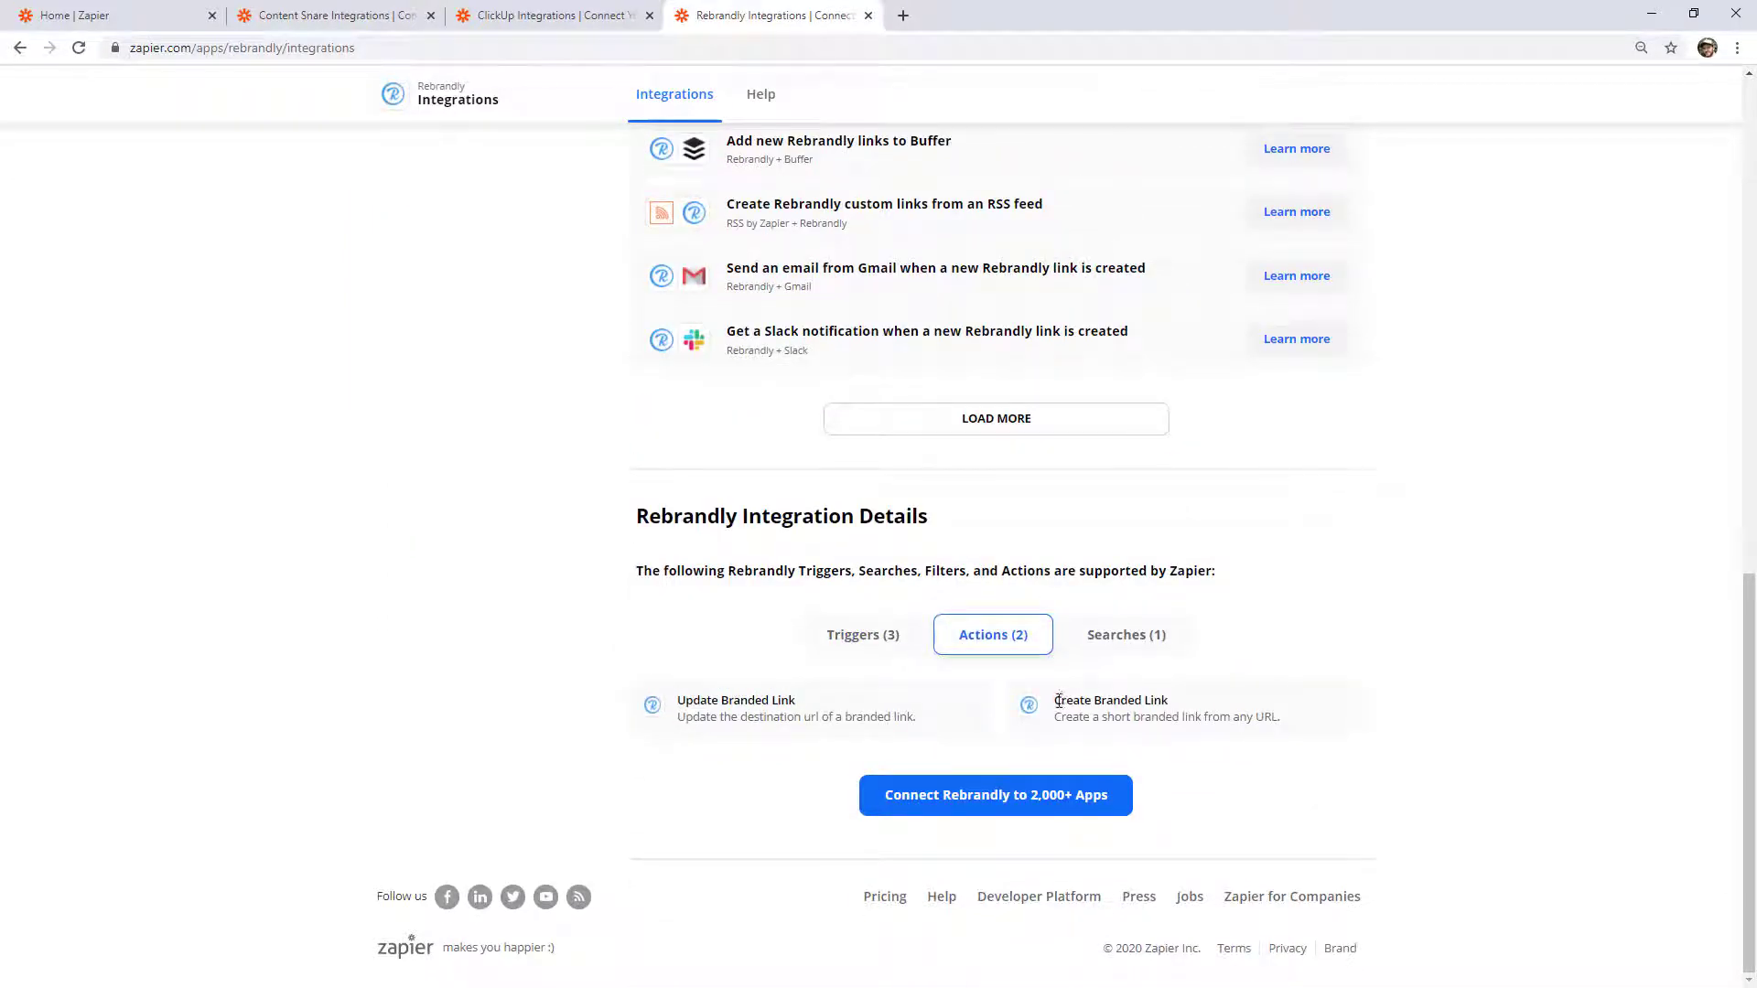
drag(1059, 701, 1185, 716)
click(1160, 697)
- Start a new Zap from the Zapier dashboard
click(140, 25)
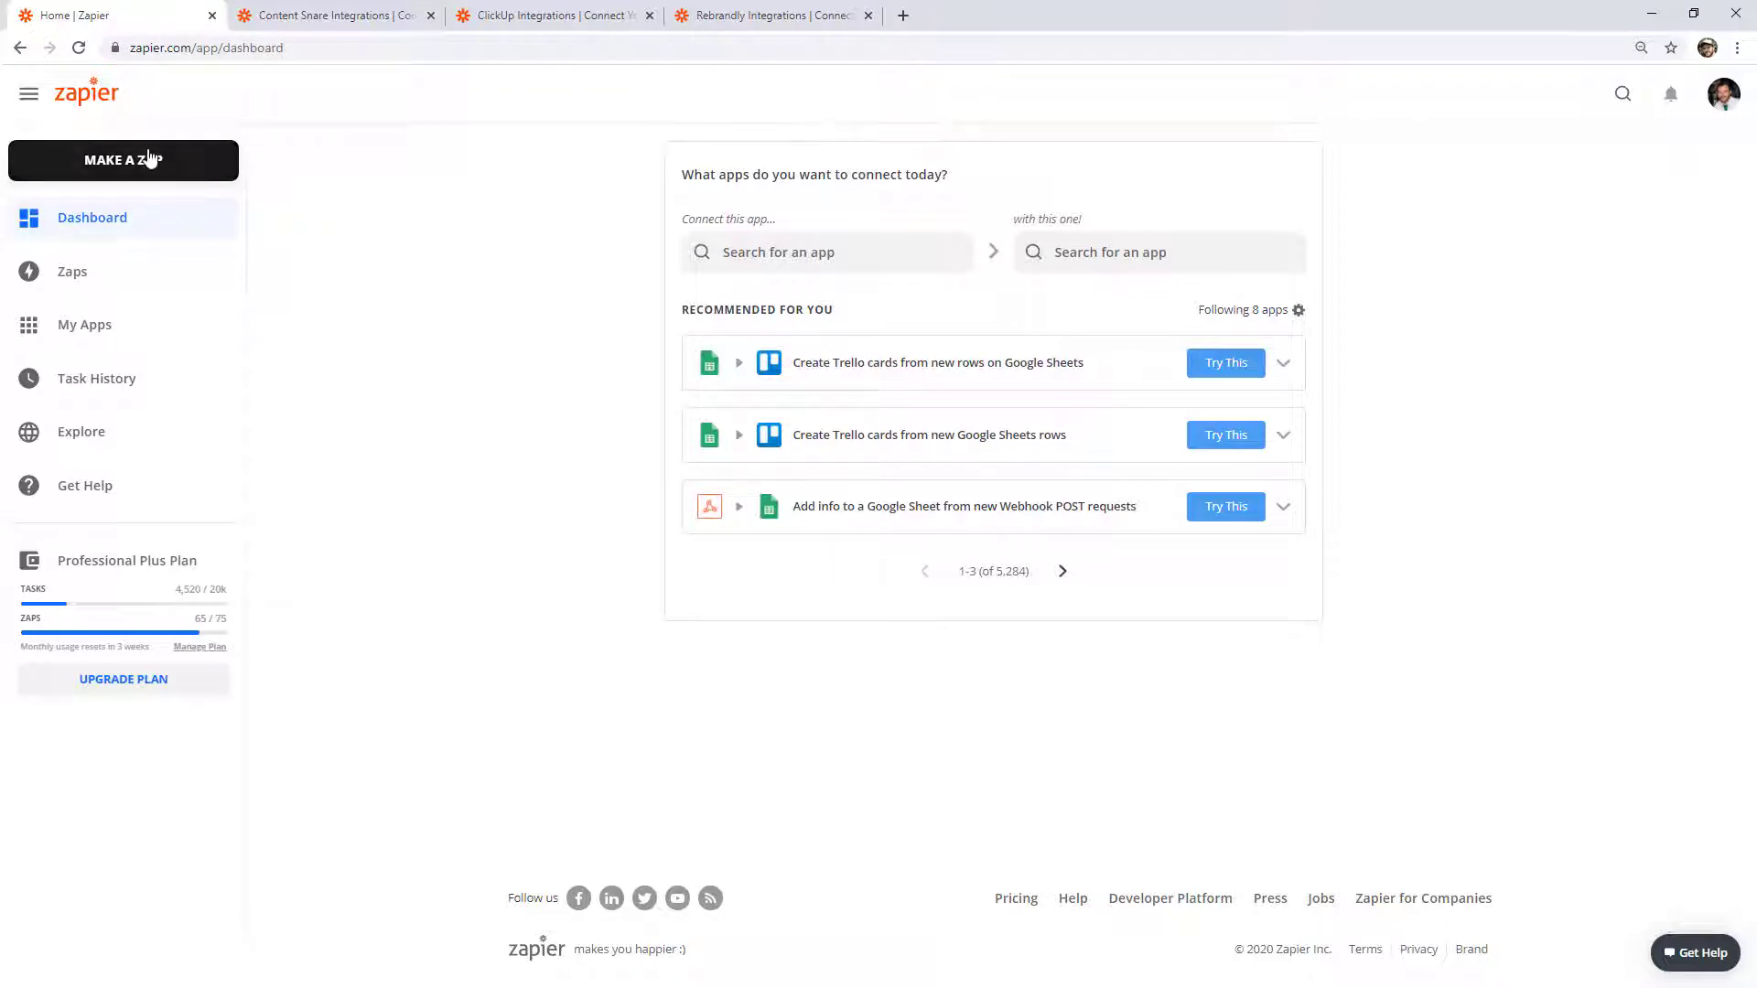
click(141, 164)
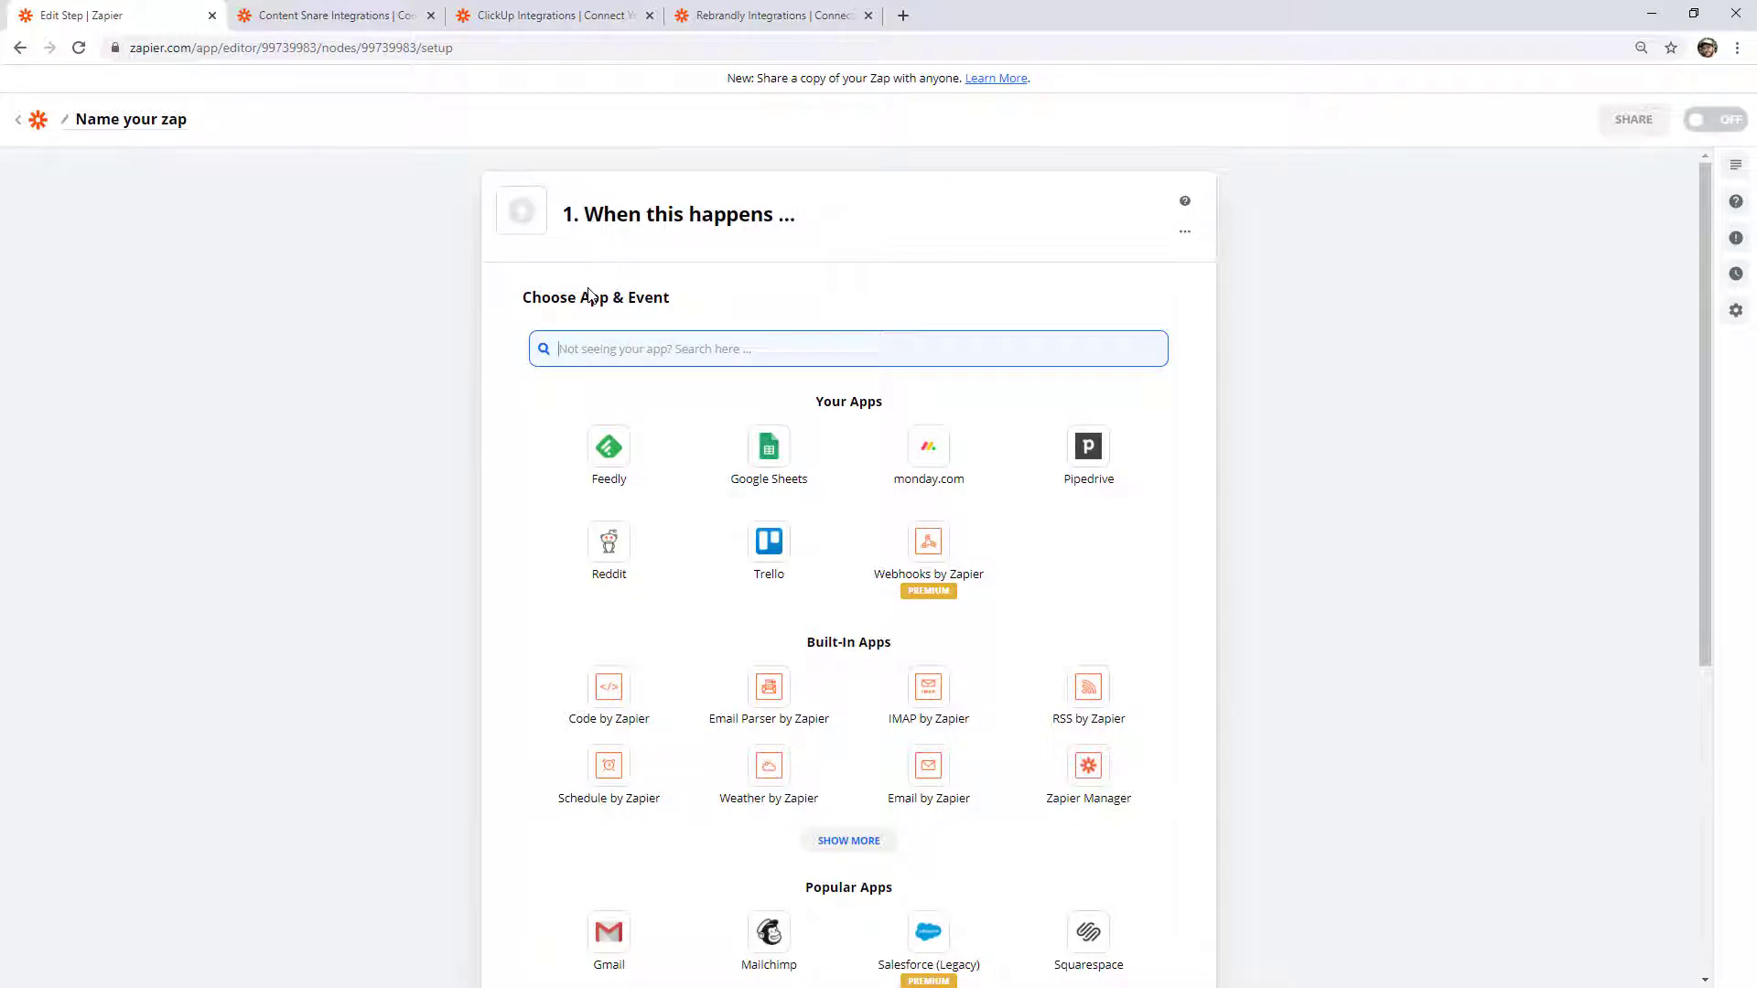
scroll(1340, 436, down, 5)
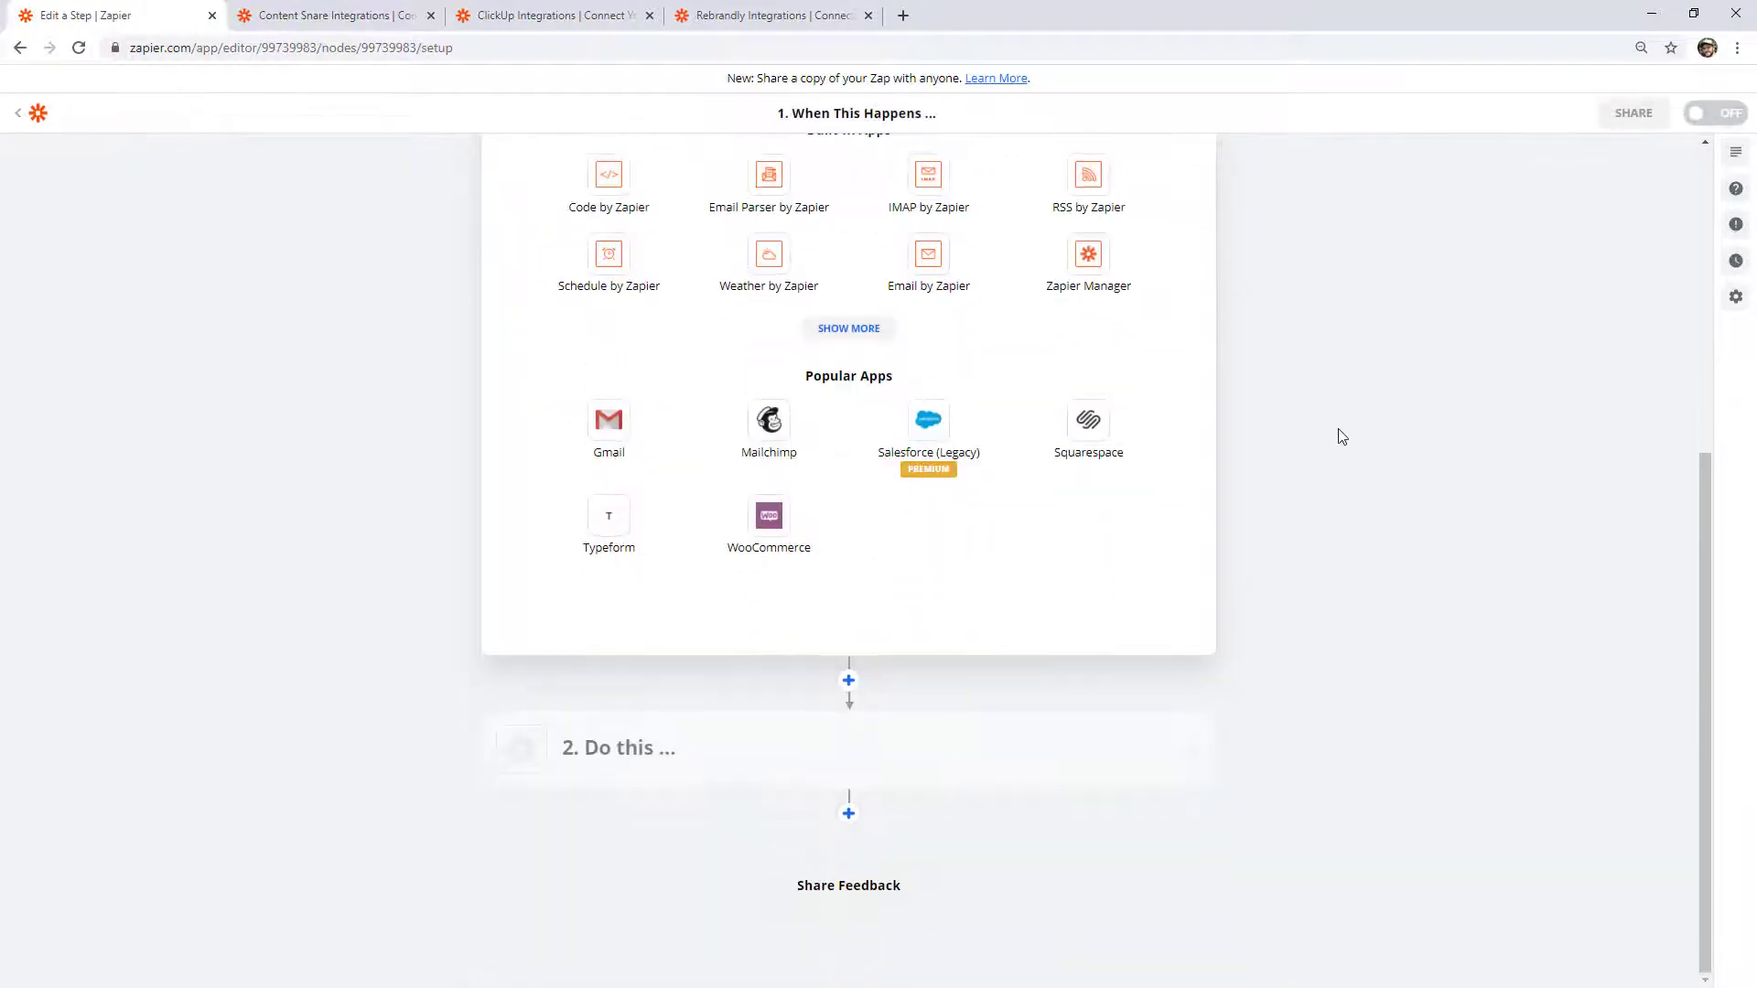
- Set step 2 to Content Snare's Create Request using the connected Content Snare account
click(656, 760)
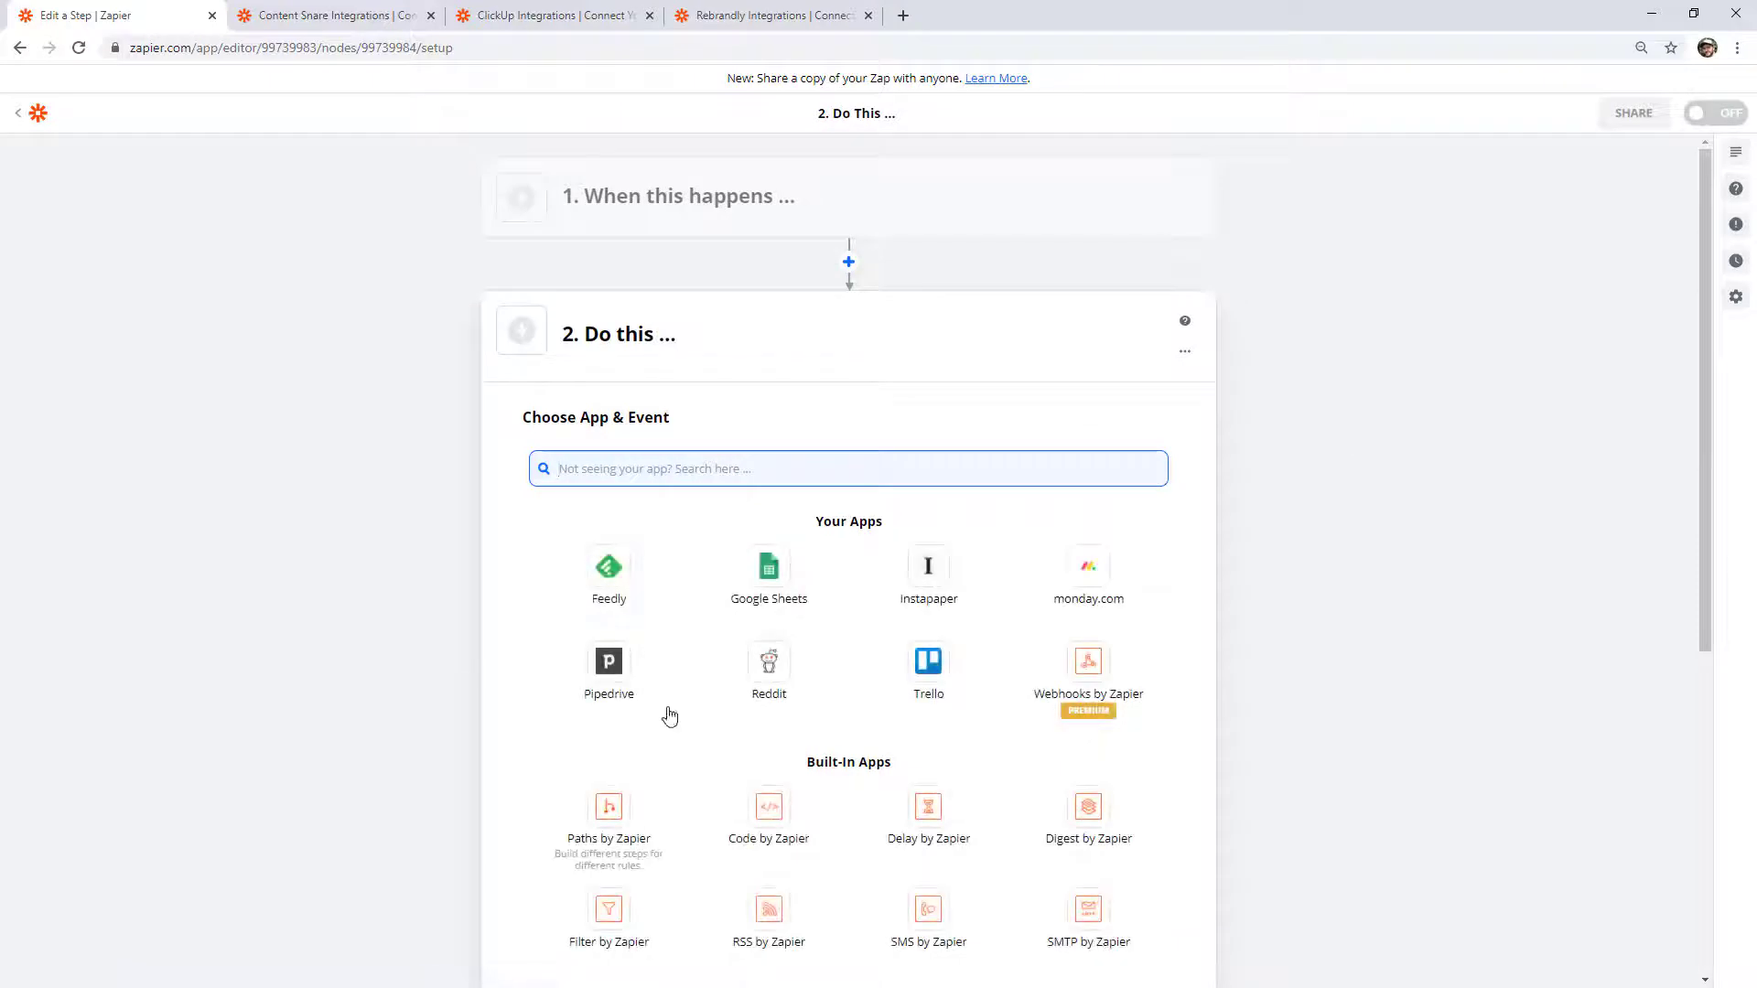
text(conten)
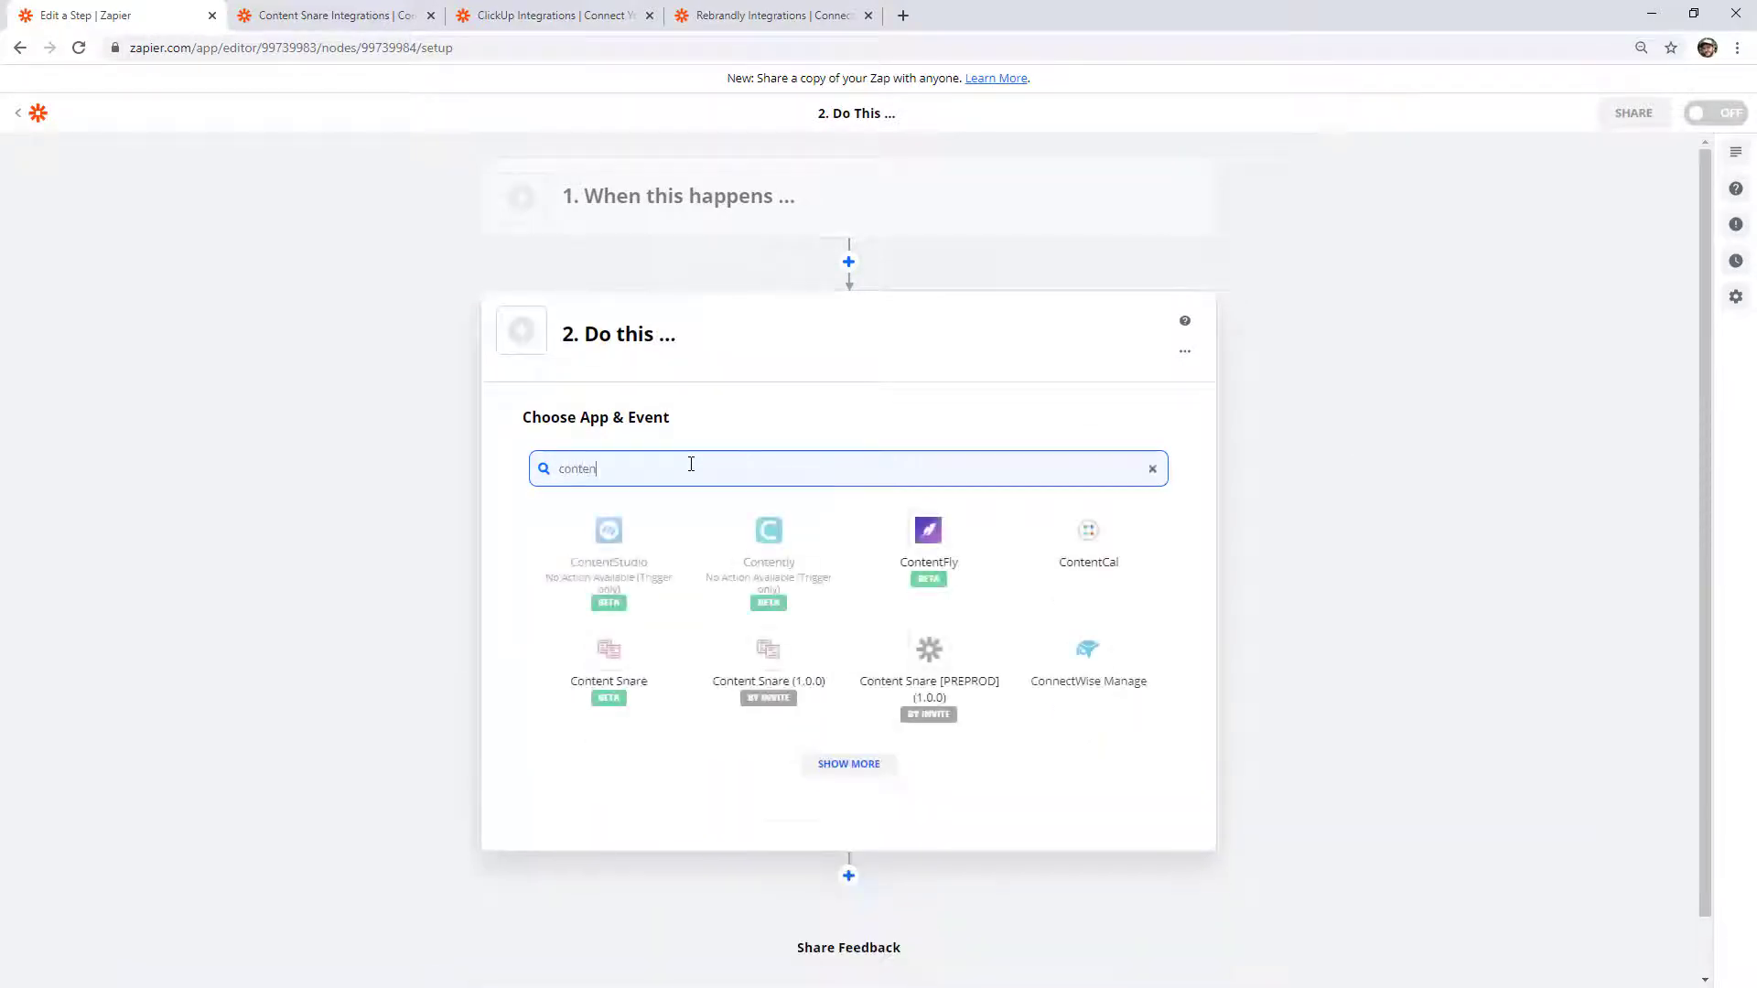
click(601, 673)
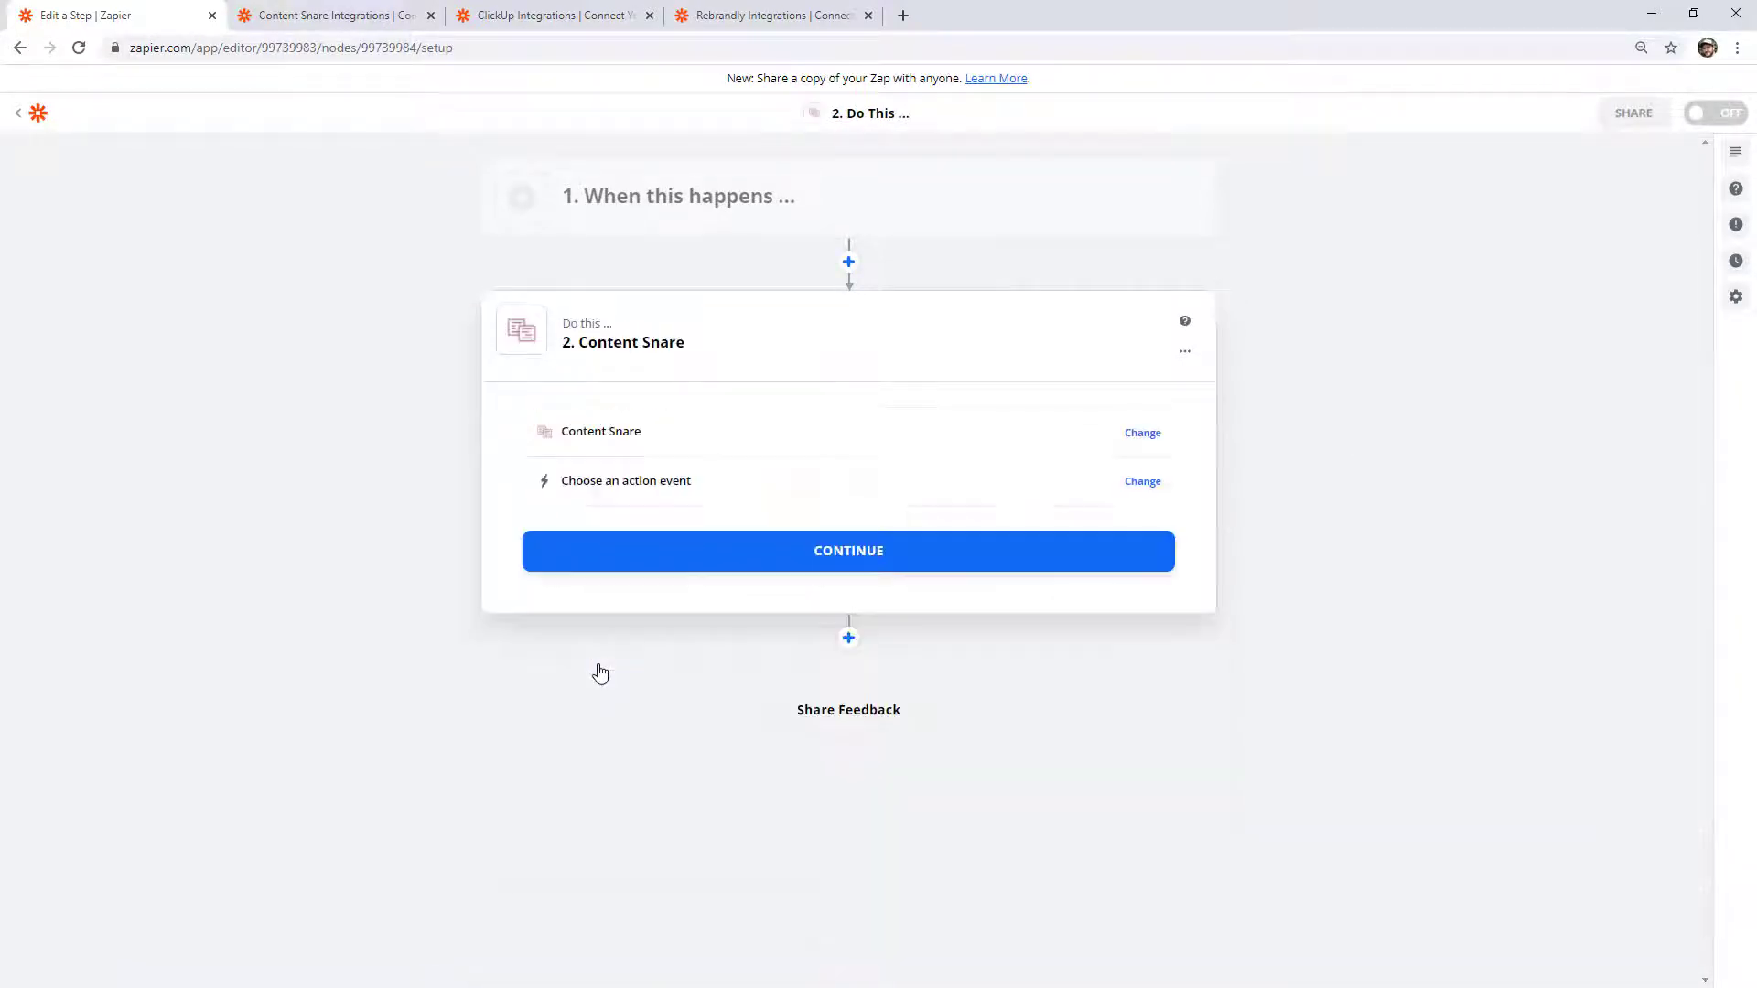
click(608, 549)
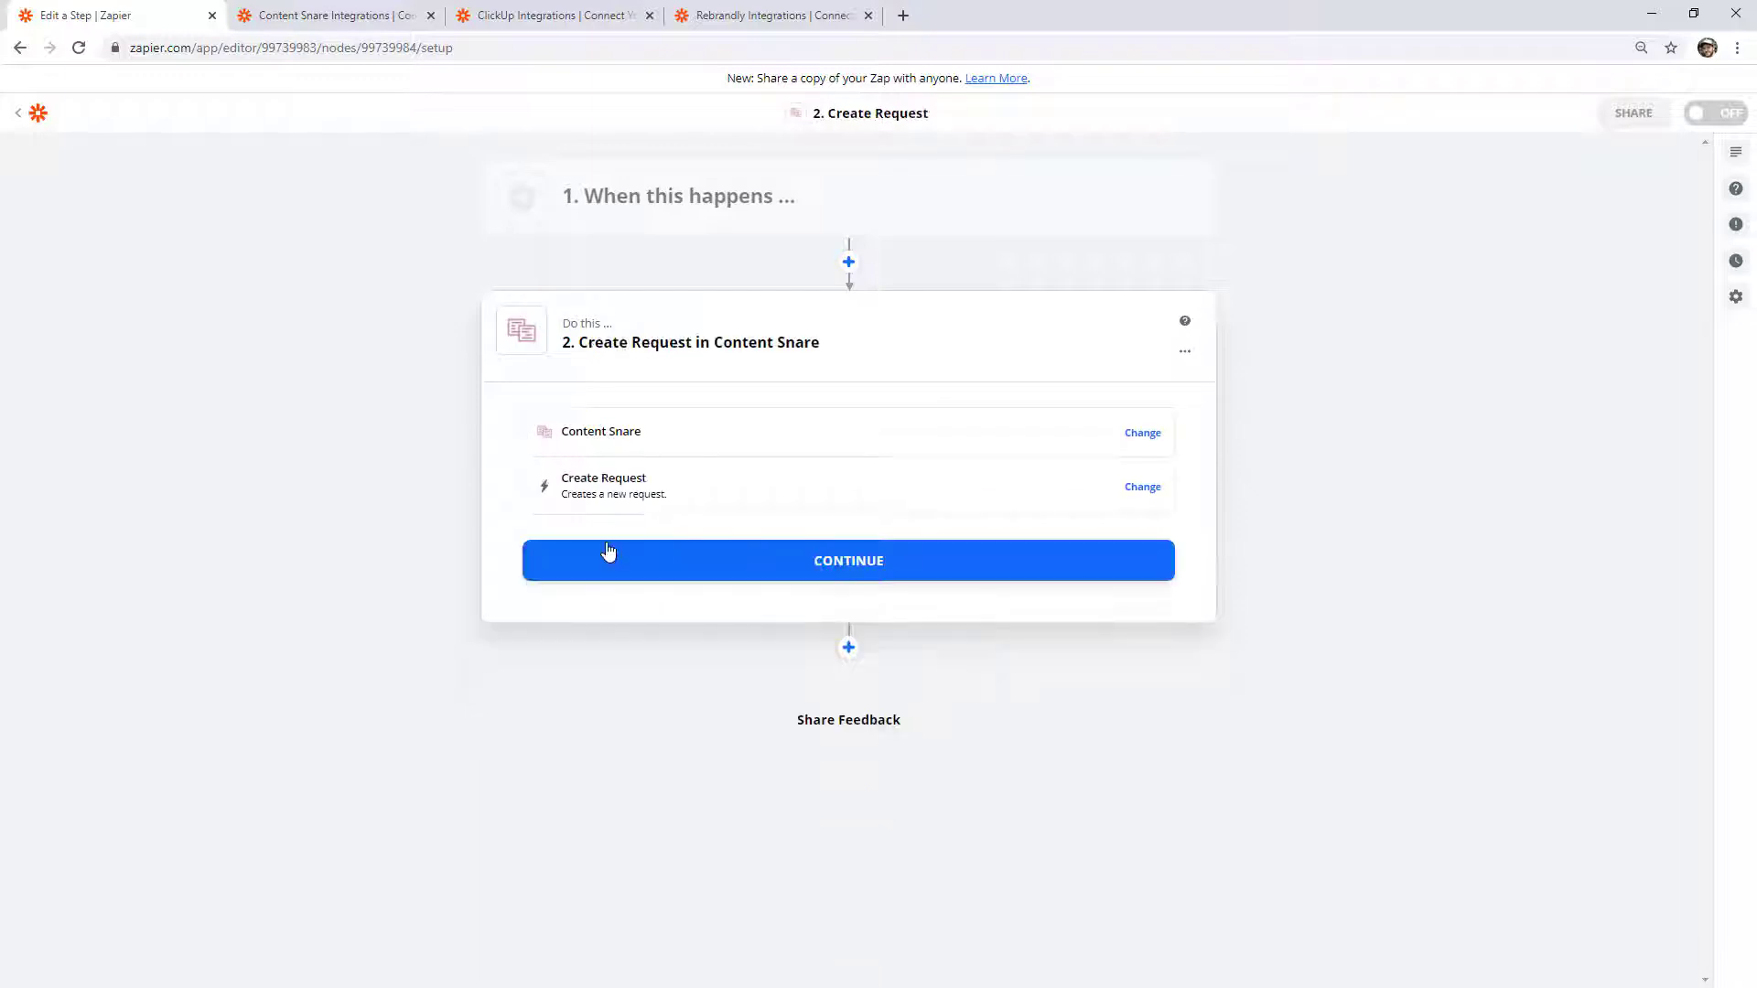
click(772, 599)
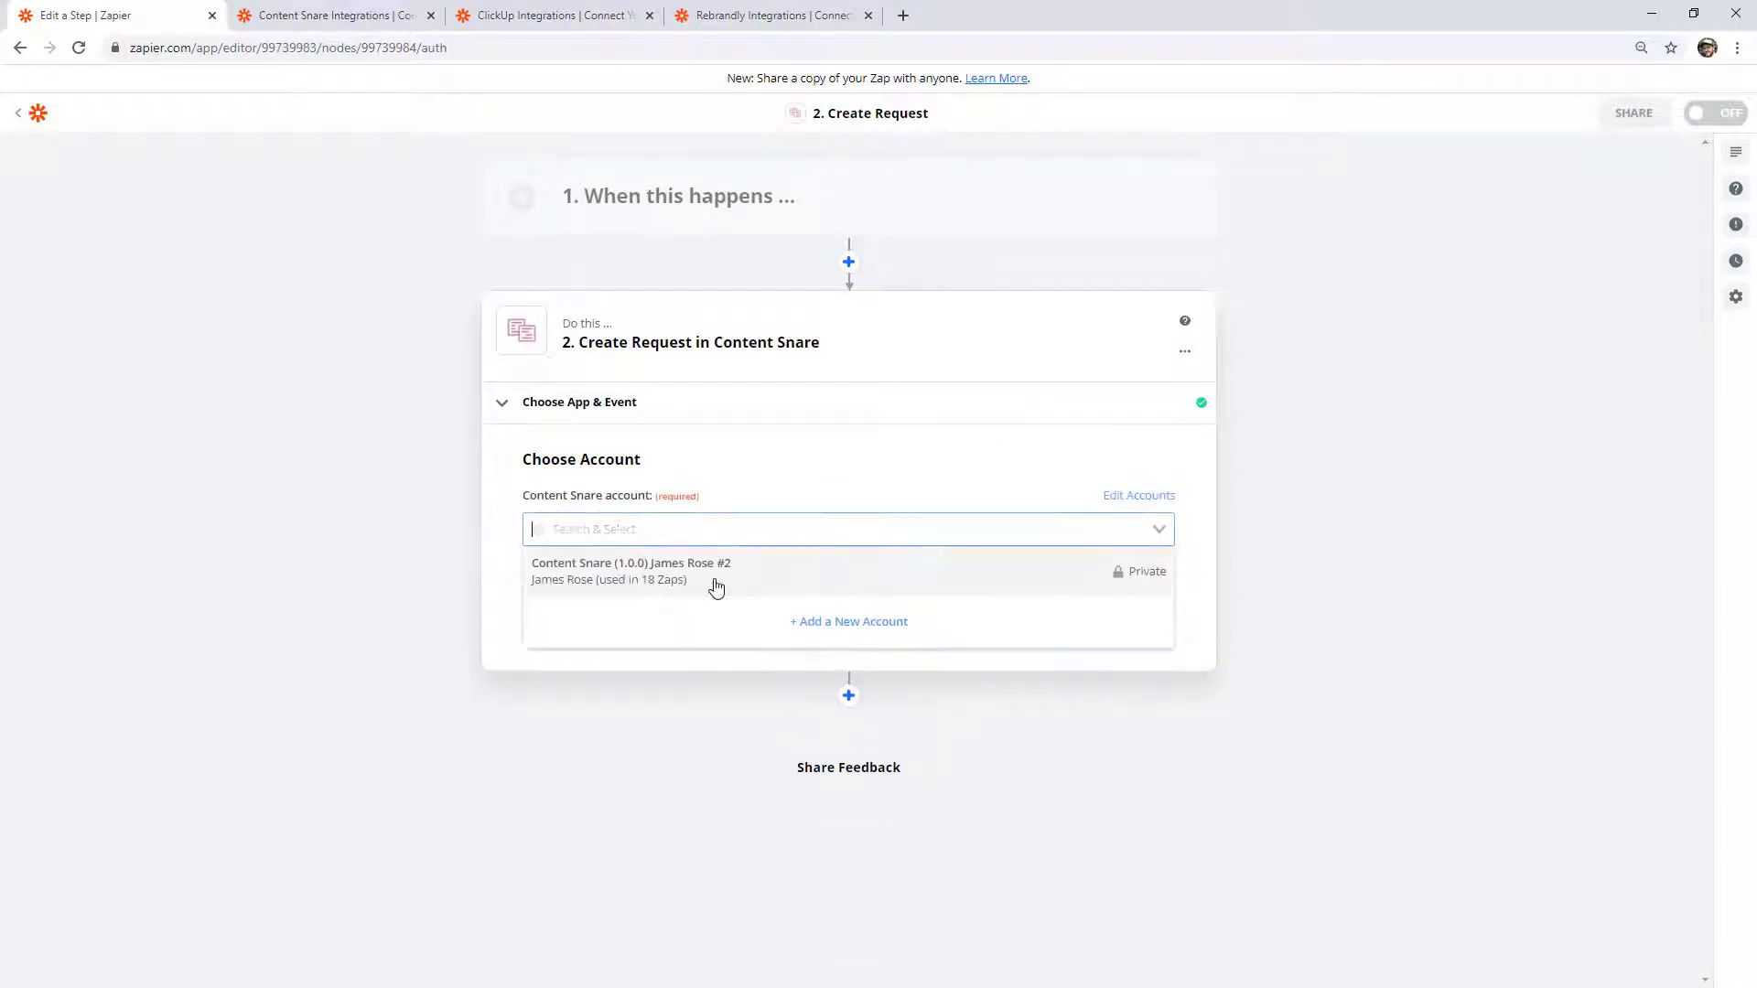
click(710, 582)
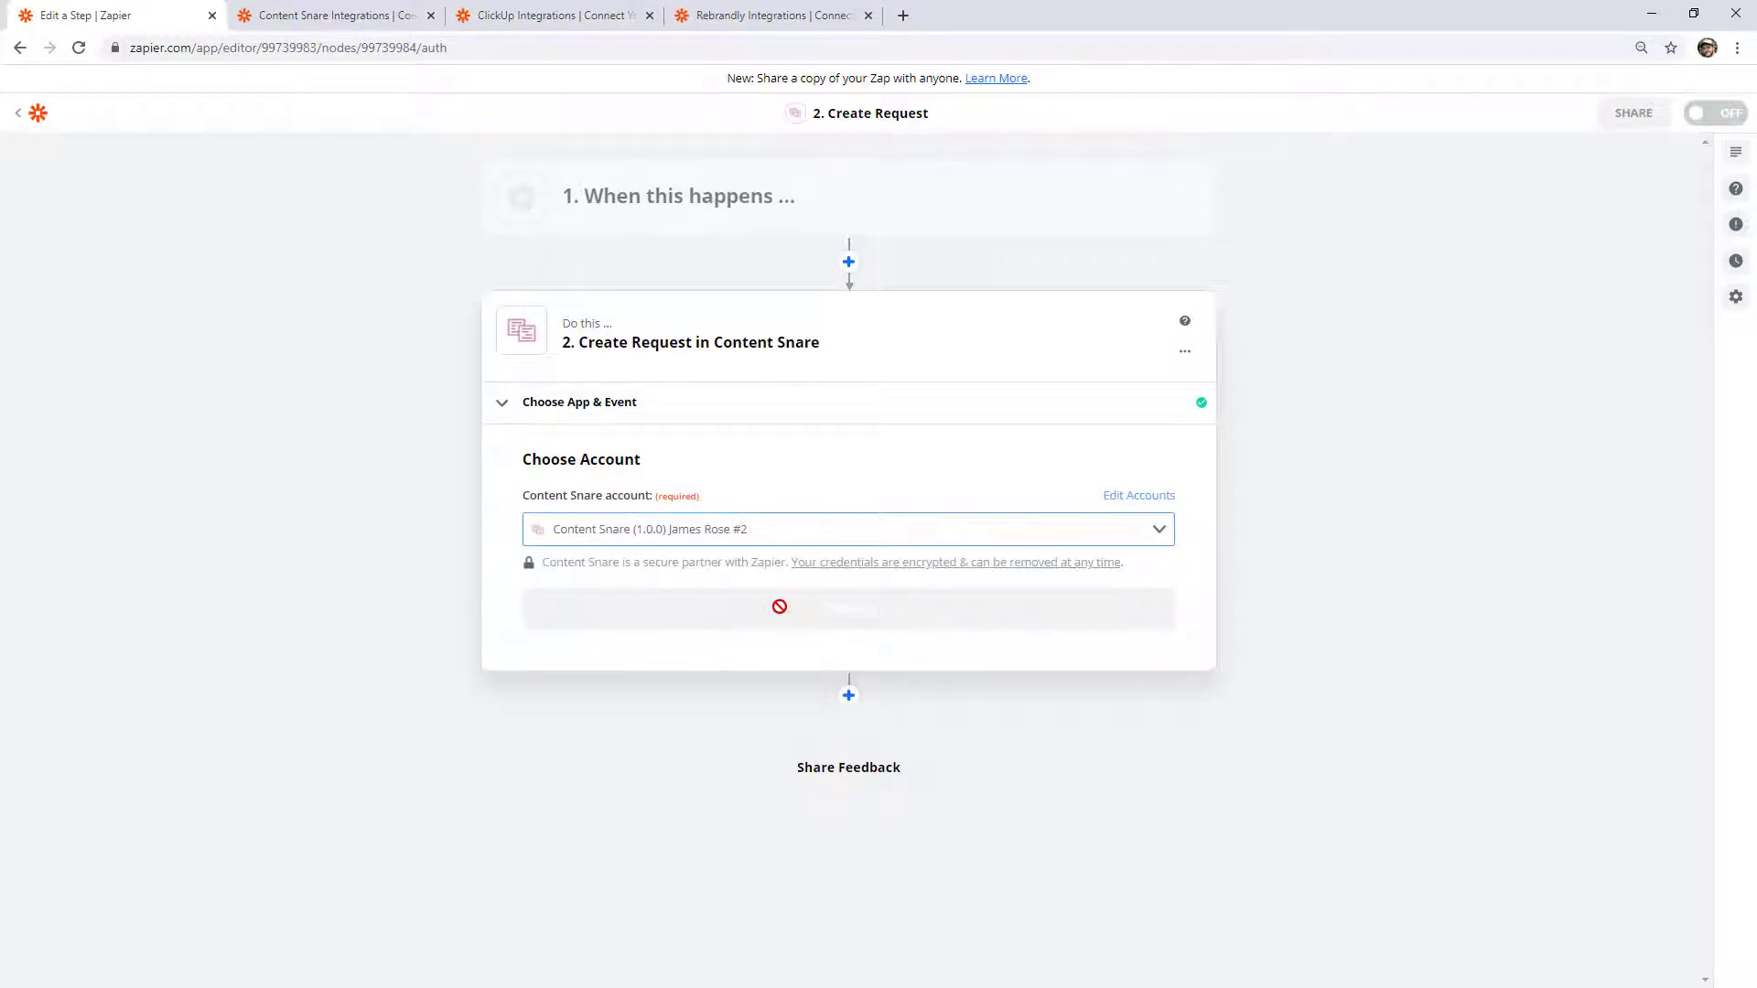
click(952, 612)
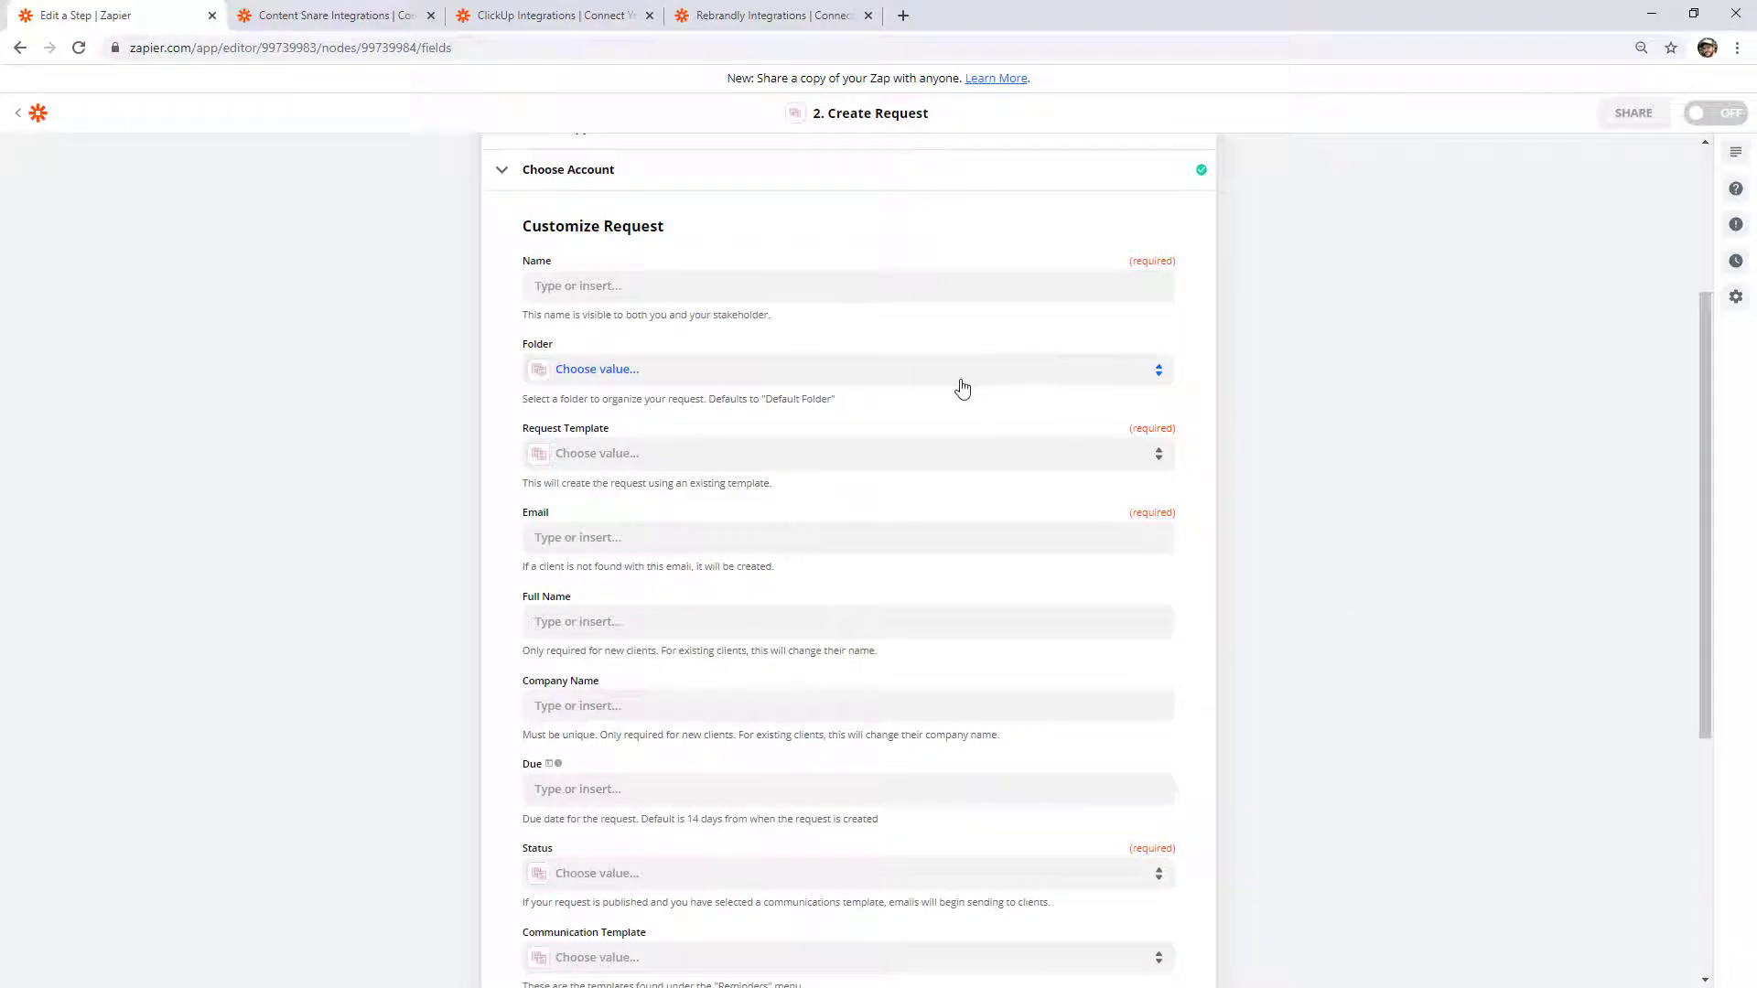
click(538, 265)
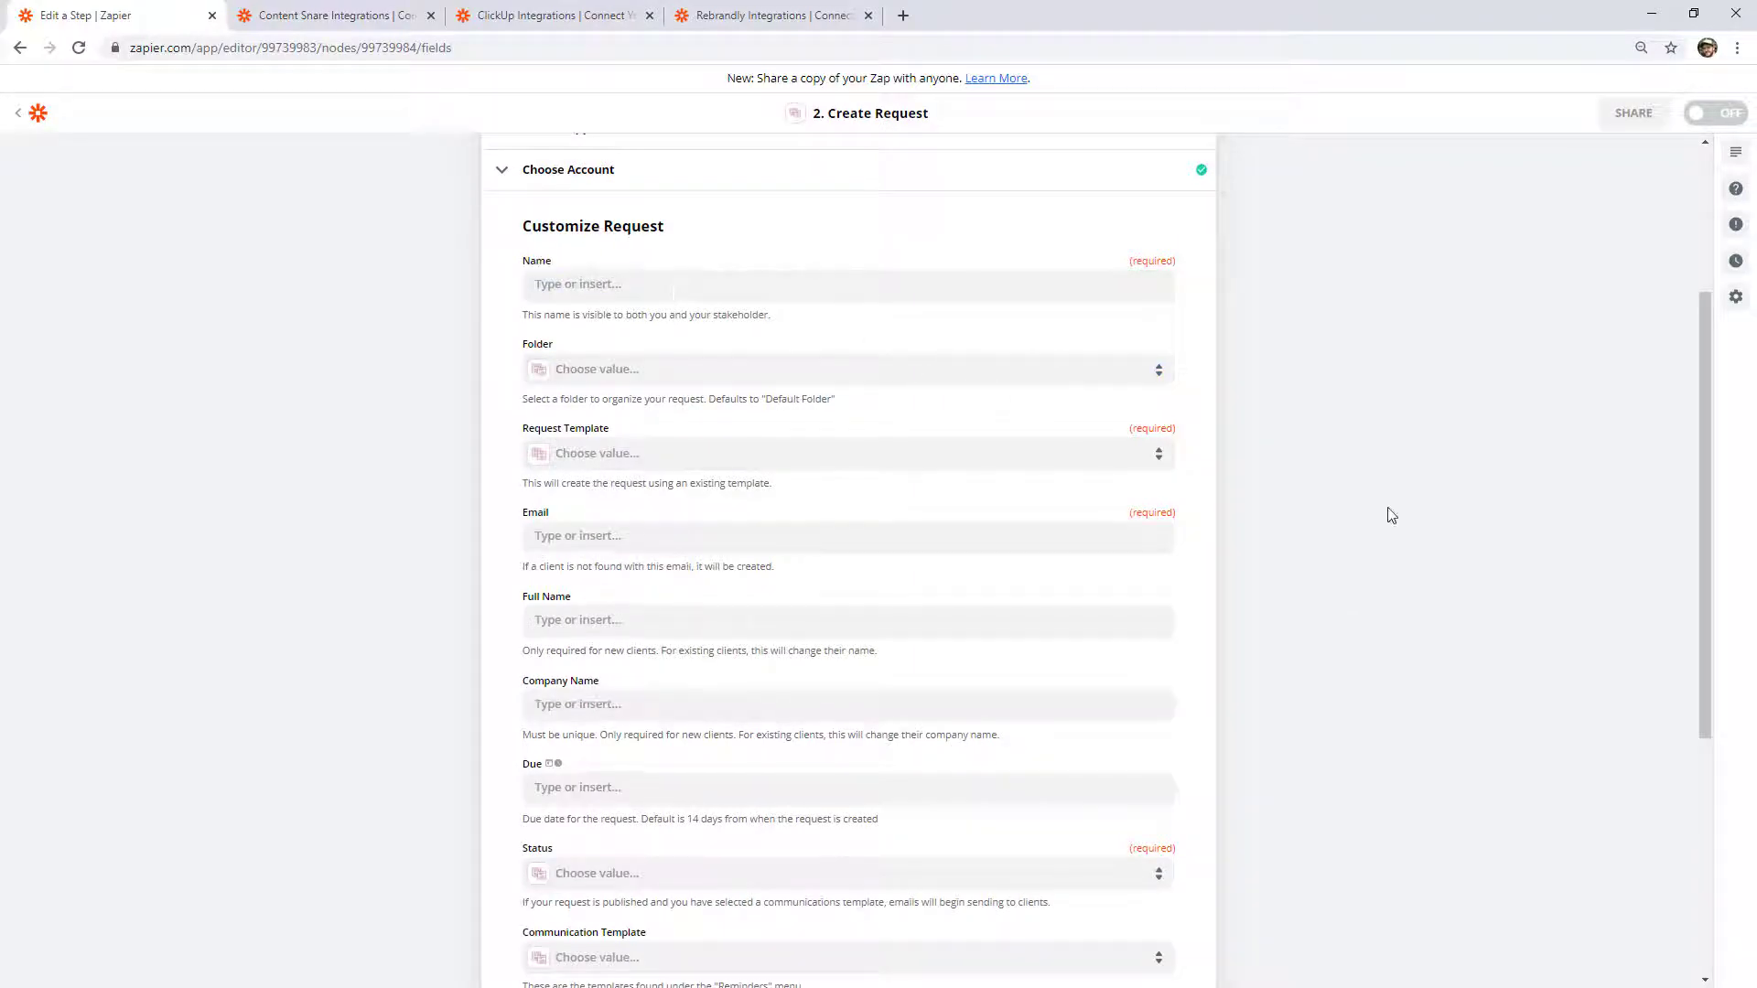
- Create a blank Google spreadsheet titled 'Temp - Content Snare Import'
click(903, 17)
text(sheets)
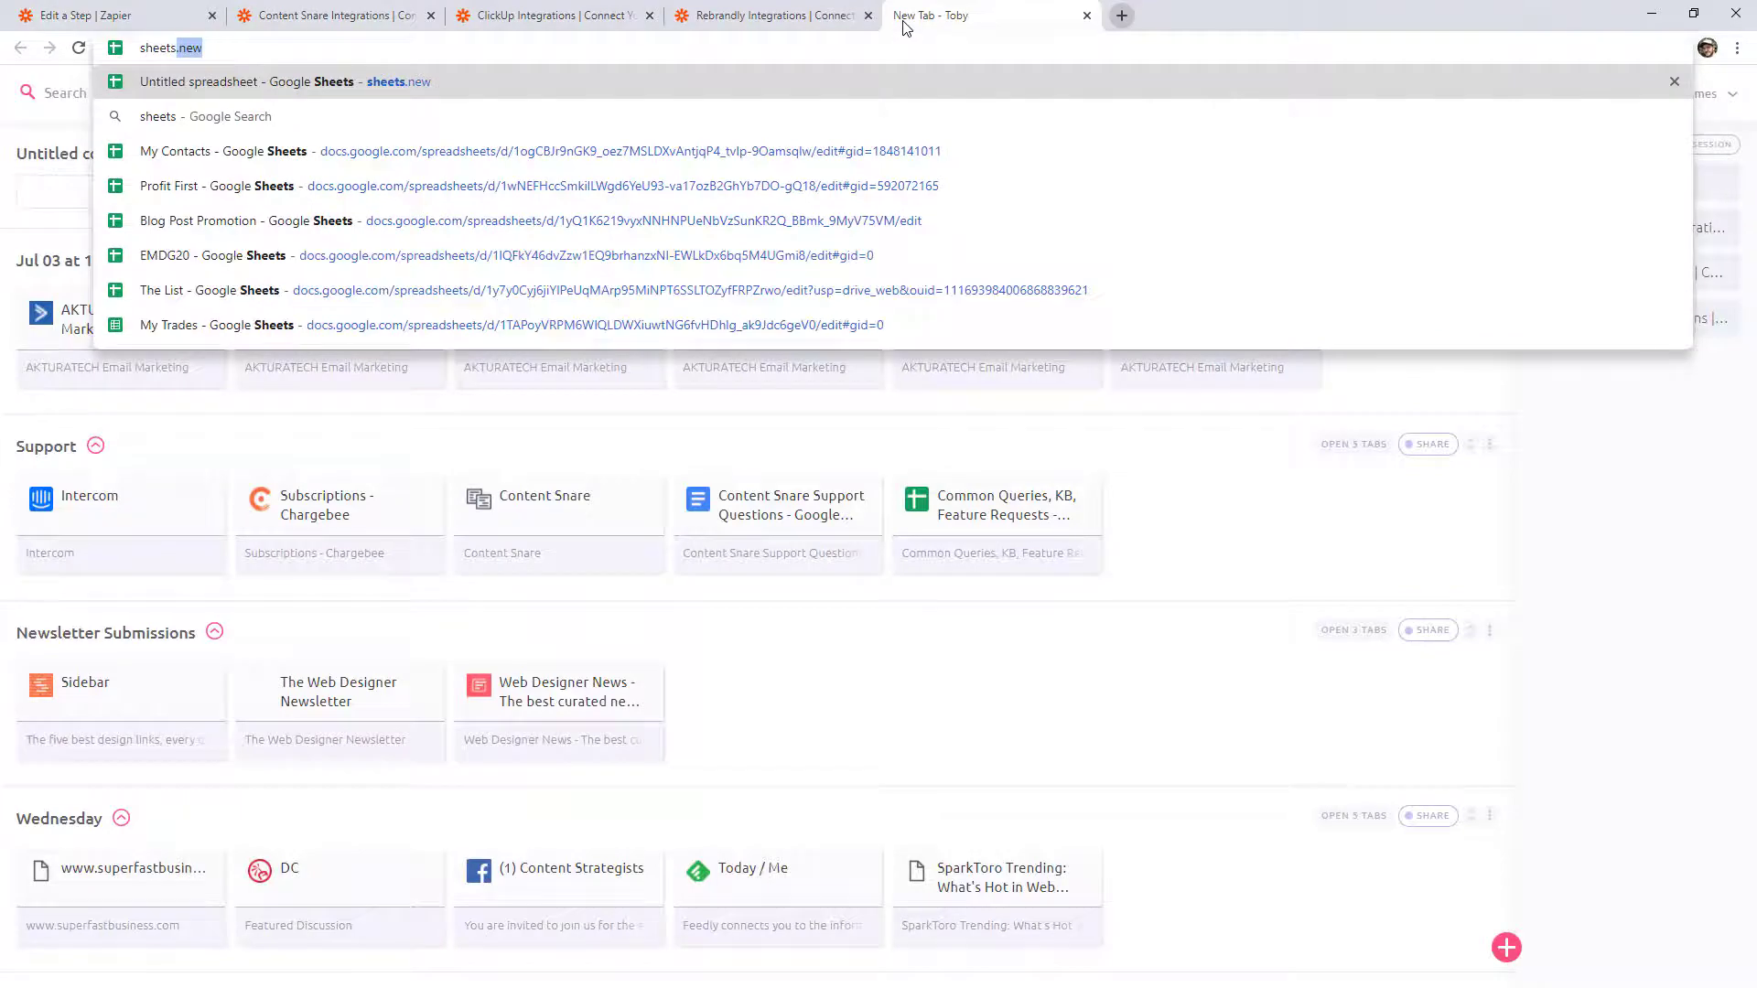
key(Return)
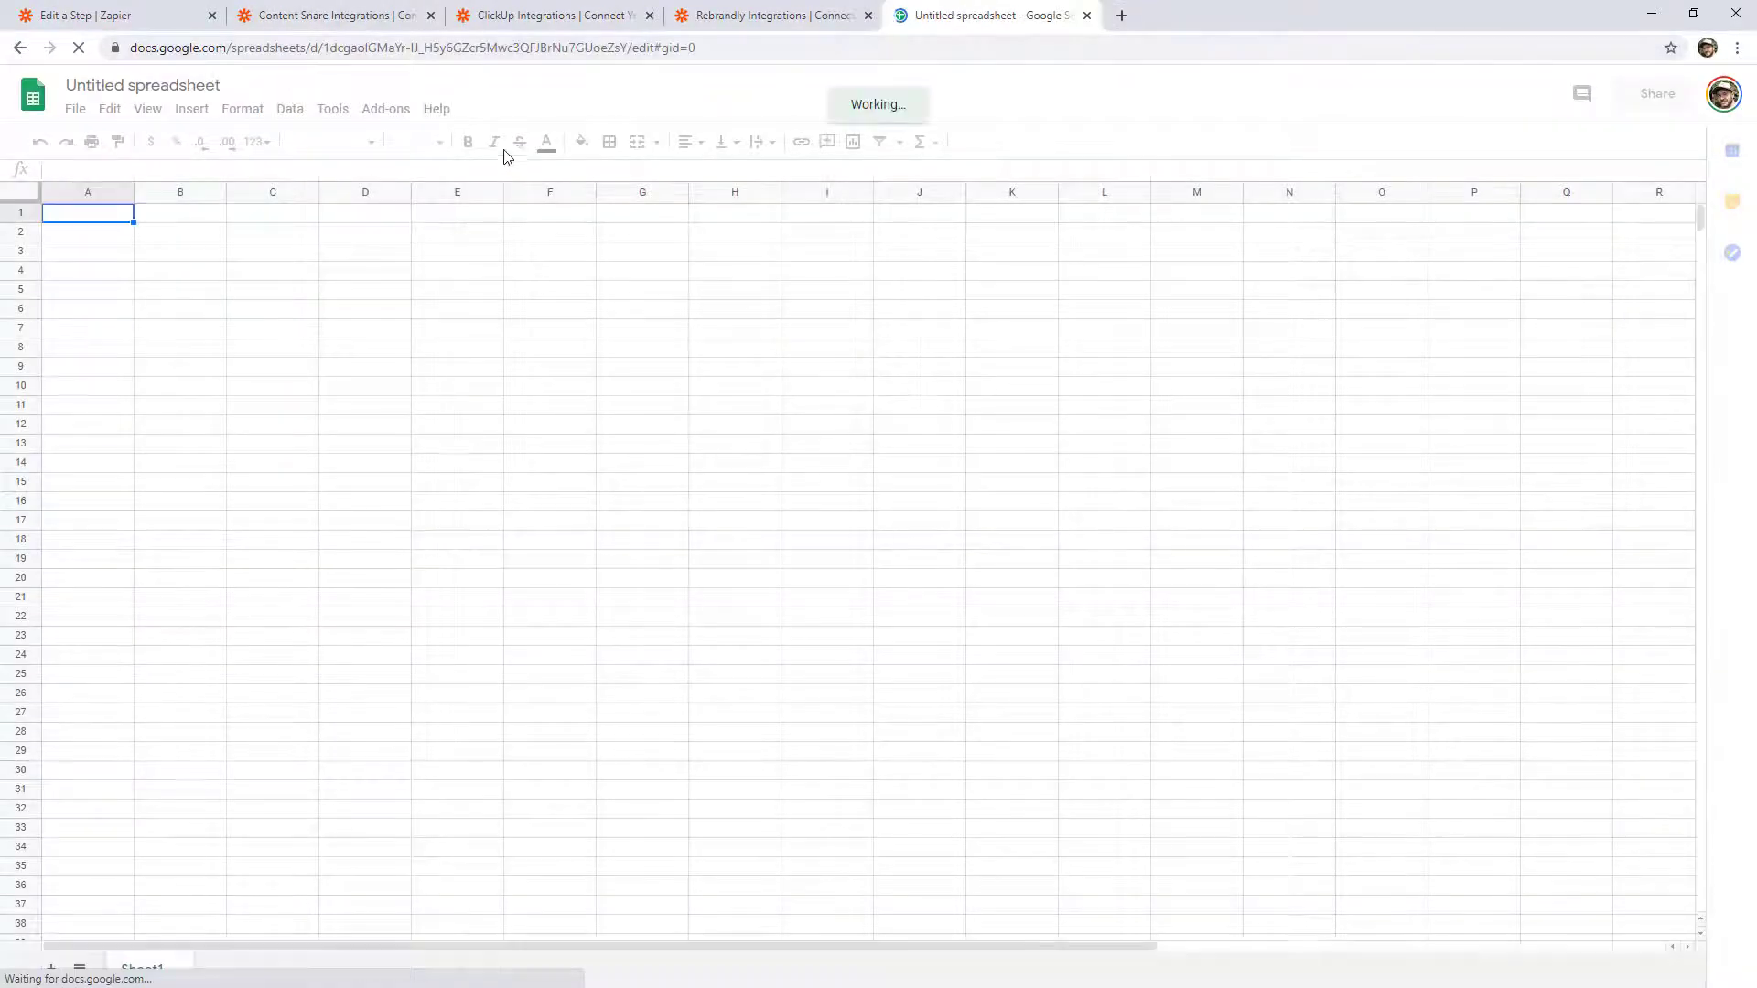
click(136, 91)
text(T)
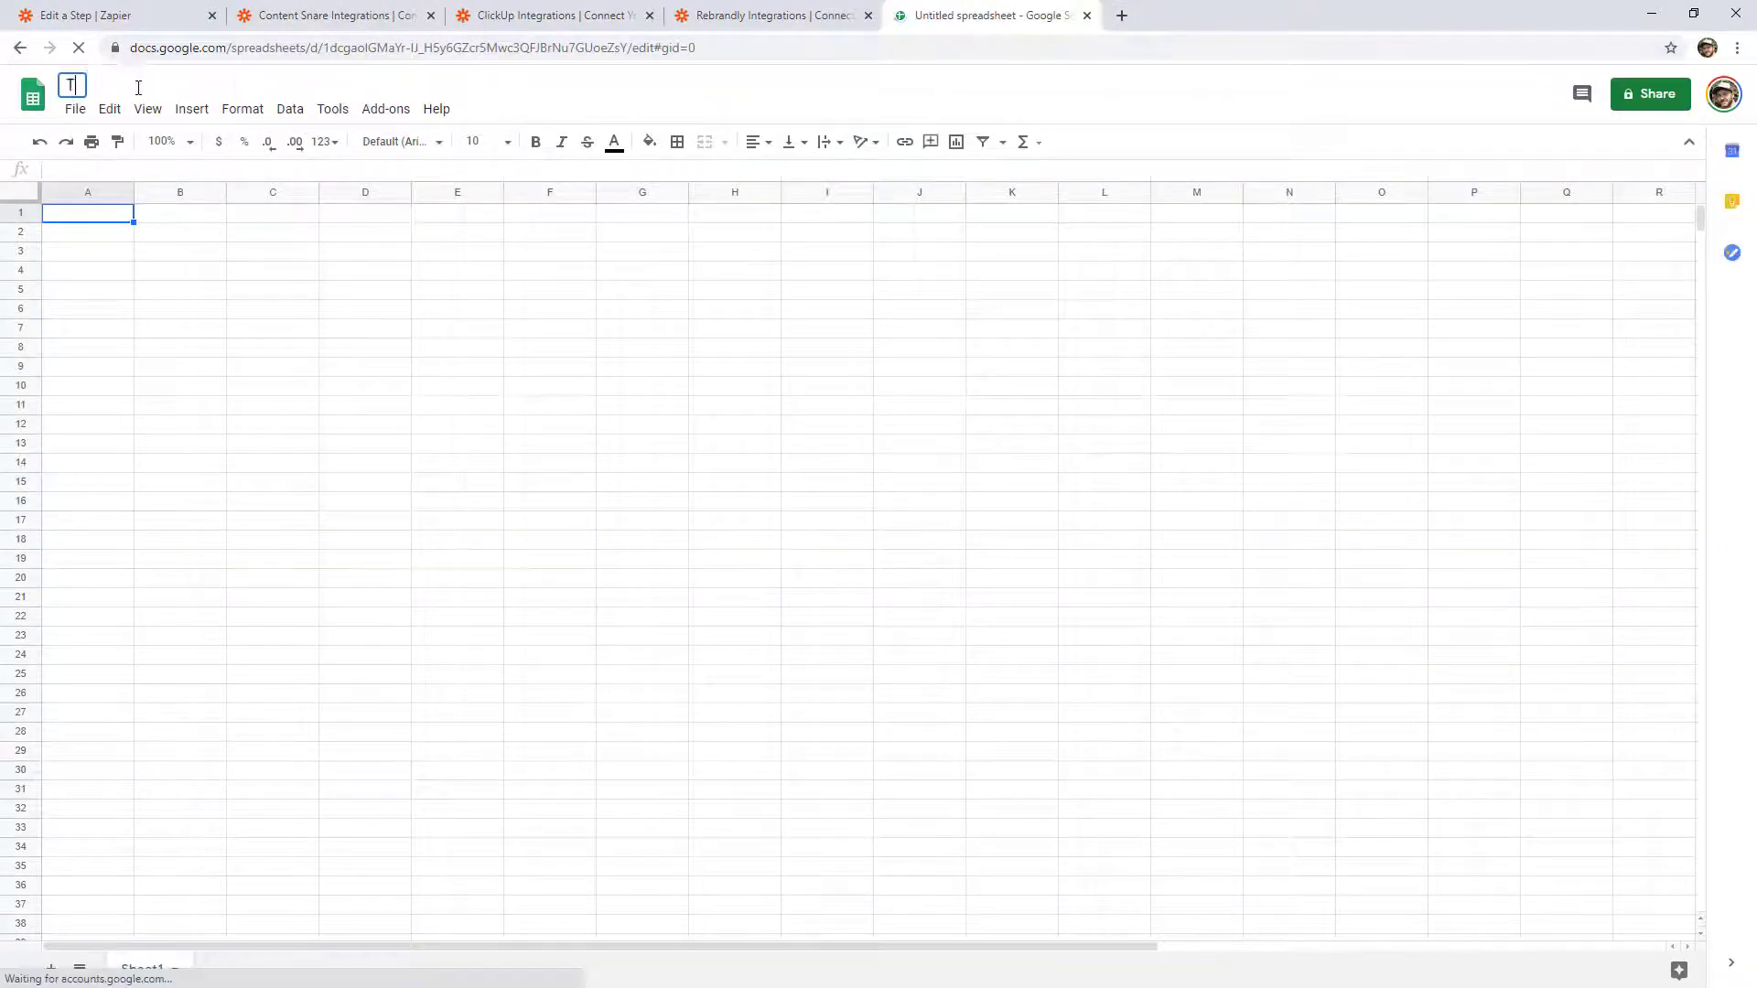
text(emp - Content Snare Import)
key(Return)
- Place the spreadsheet on the right half of the screen and Zapier on the left half
drag(989, 16, 843, 125)
key(super+Right)
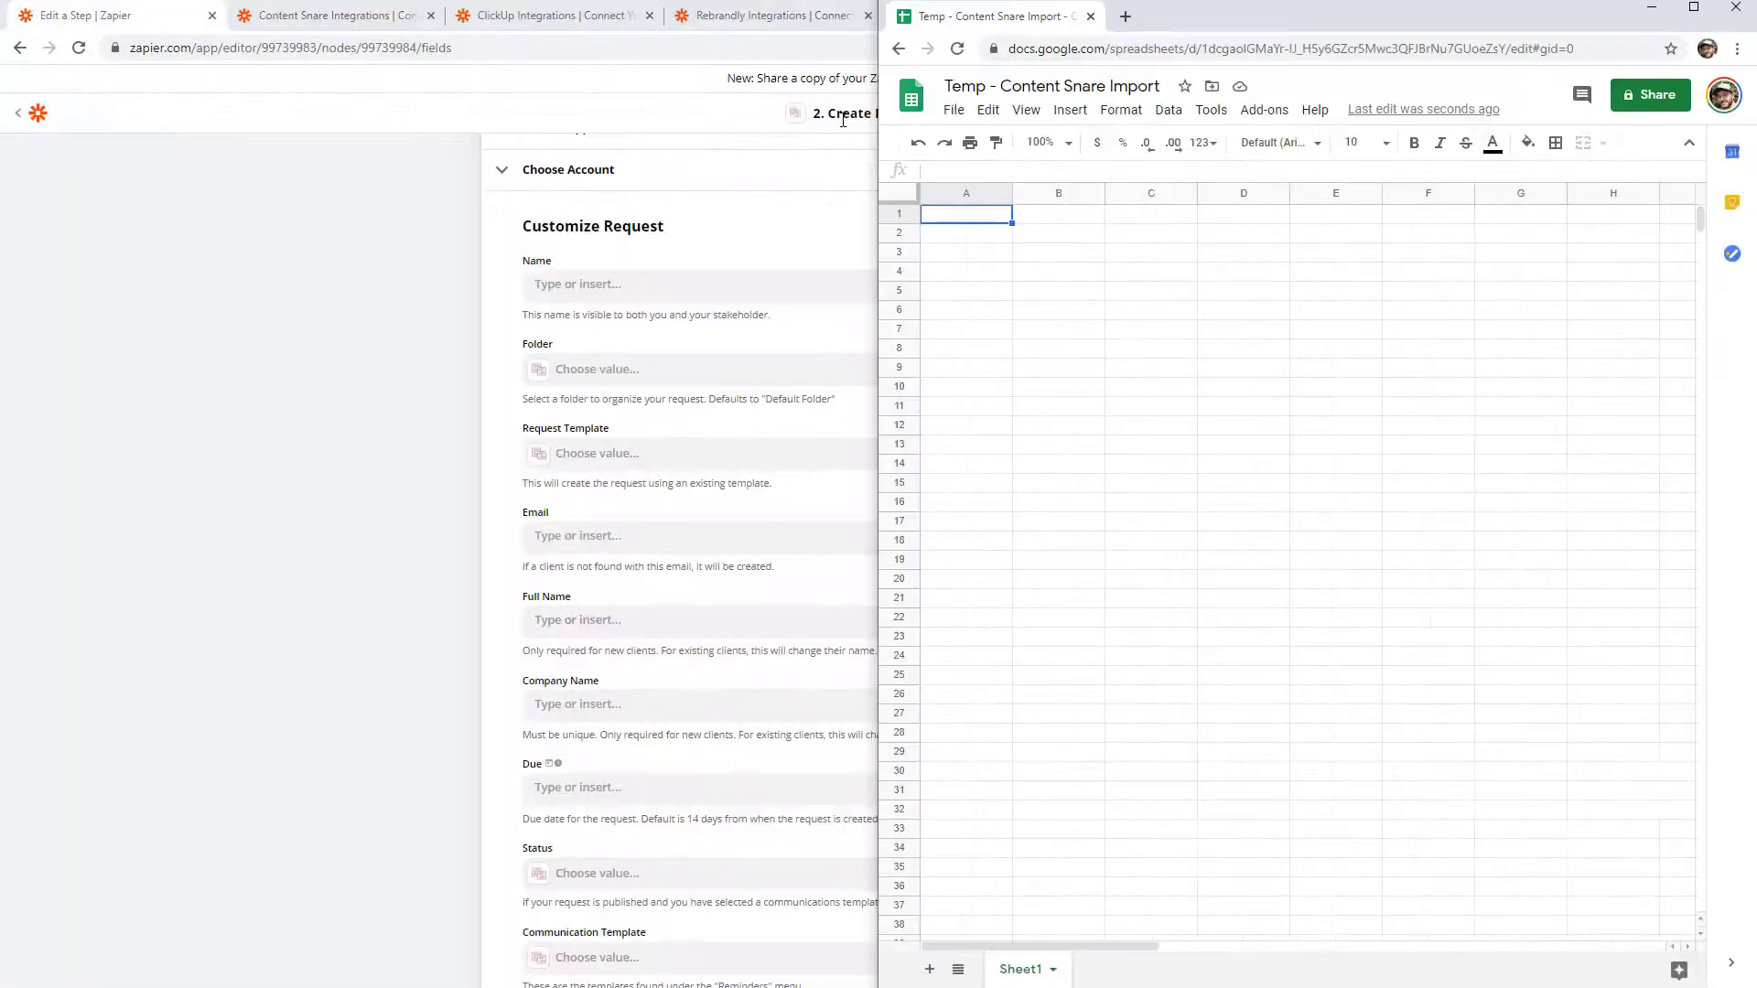
click(195, 272)
key(super+Left)
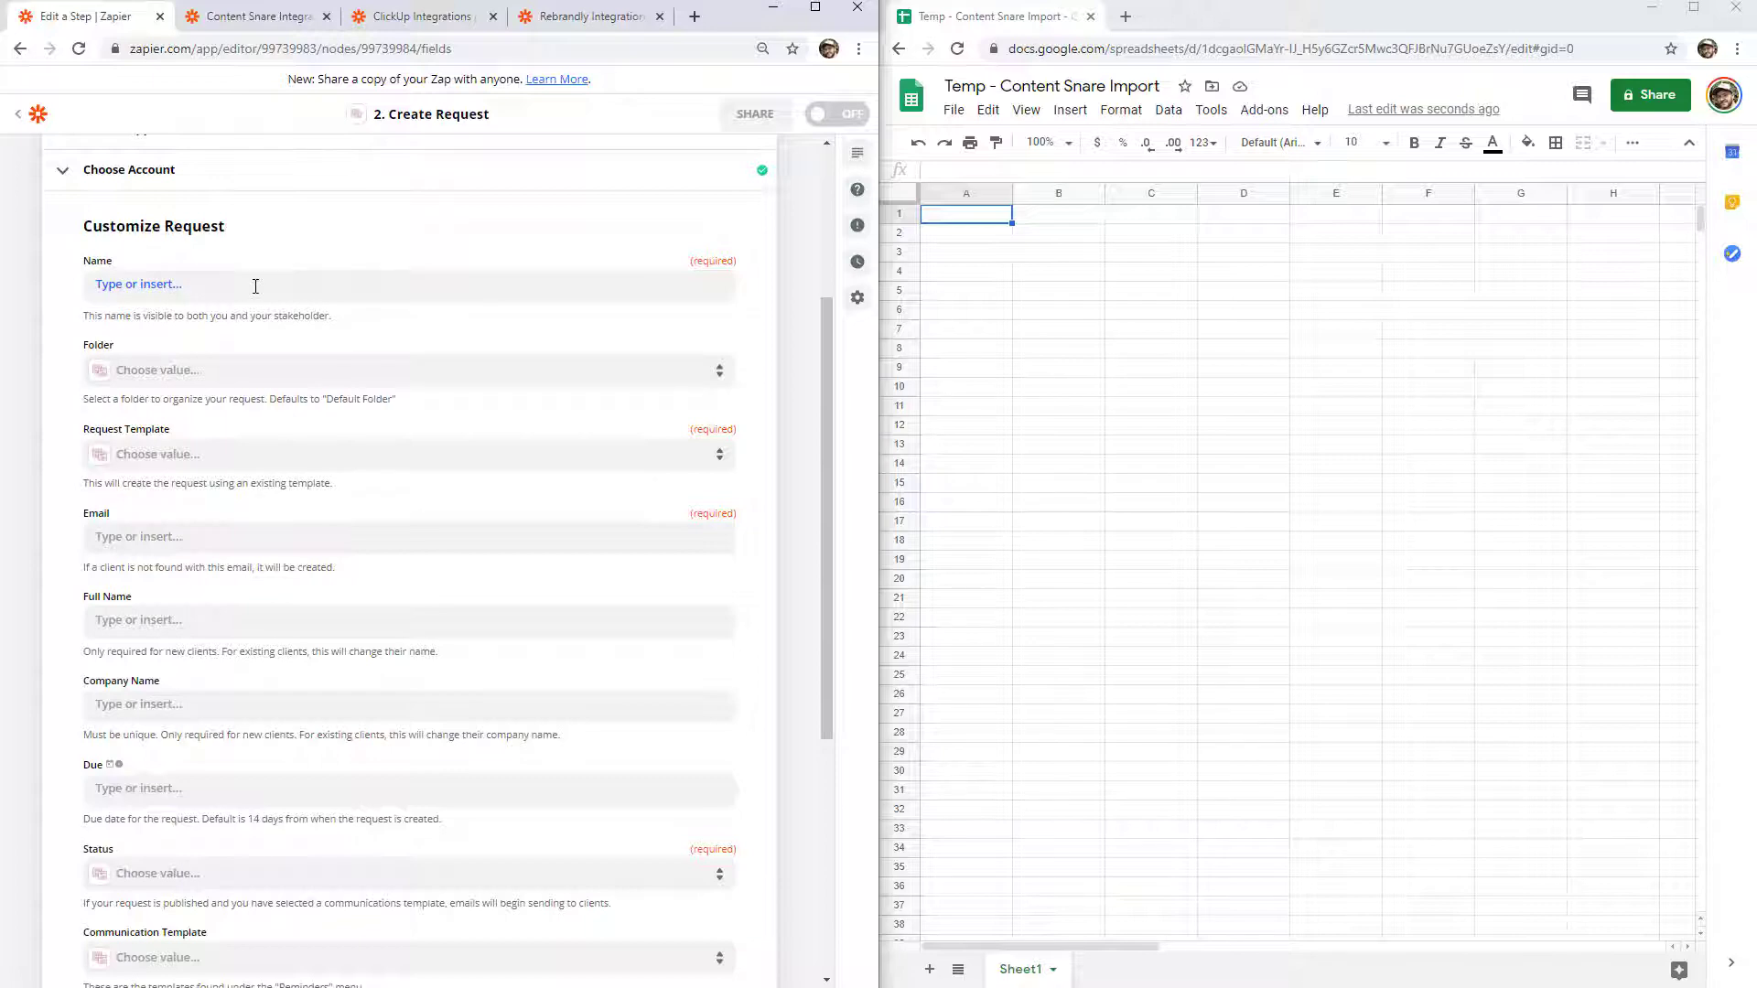
scroll(446, 233, up, 3)
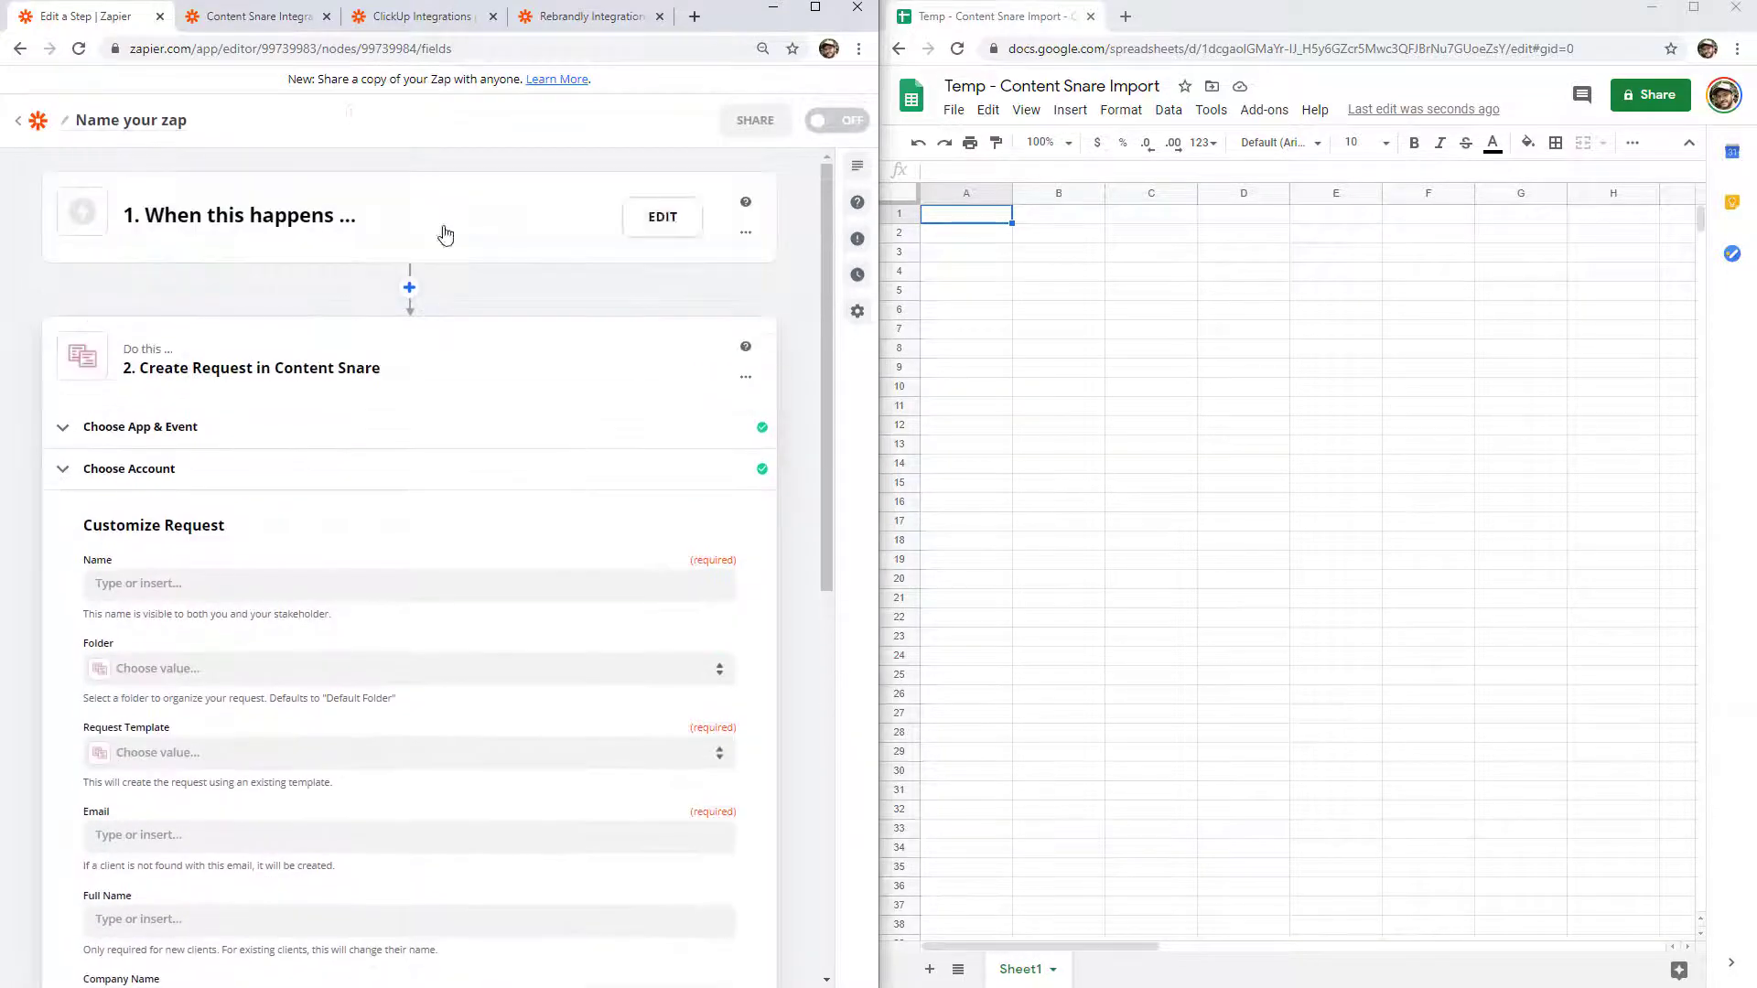
scroll(516, 412, down, 1)
scroll(515, 411, up, 1)
drag(956, 219, 1585, 333)
click(1584, 333)
- Enter 'Request Name' in A1 and choose the General Client Onboarding request template in Zapier
key(ctrl+Home)
drag(828, 272, 809, 381)
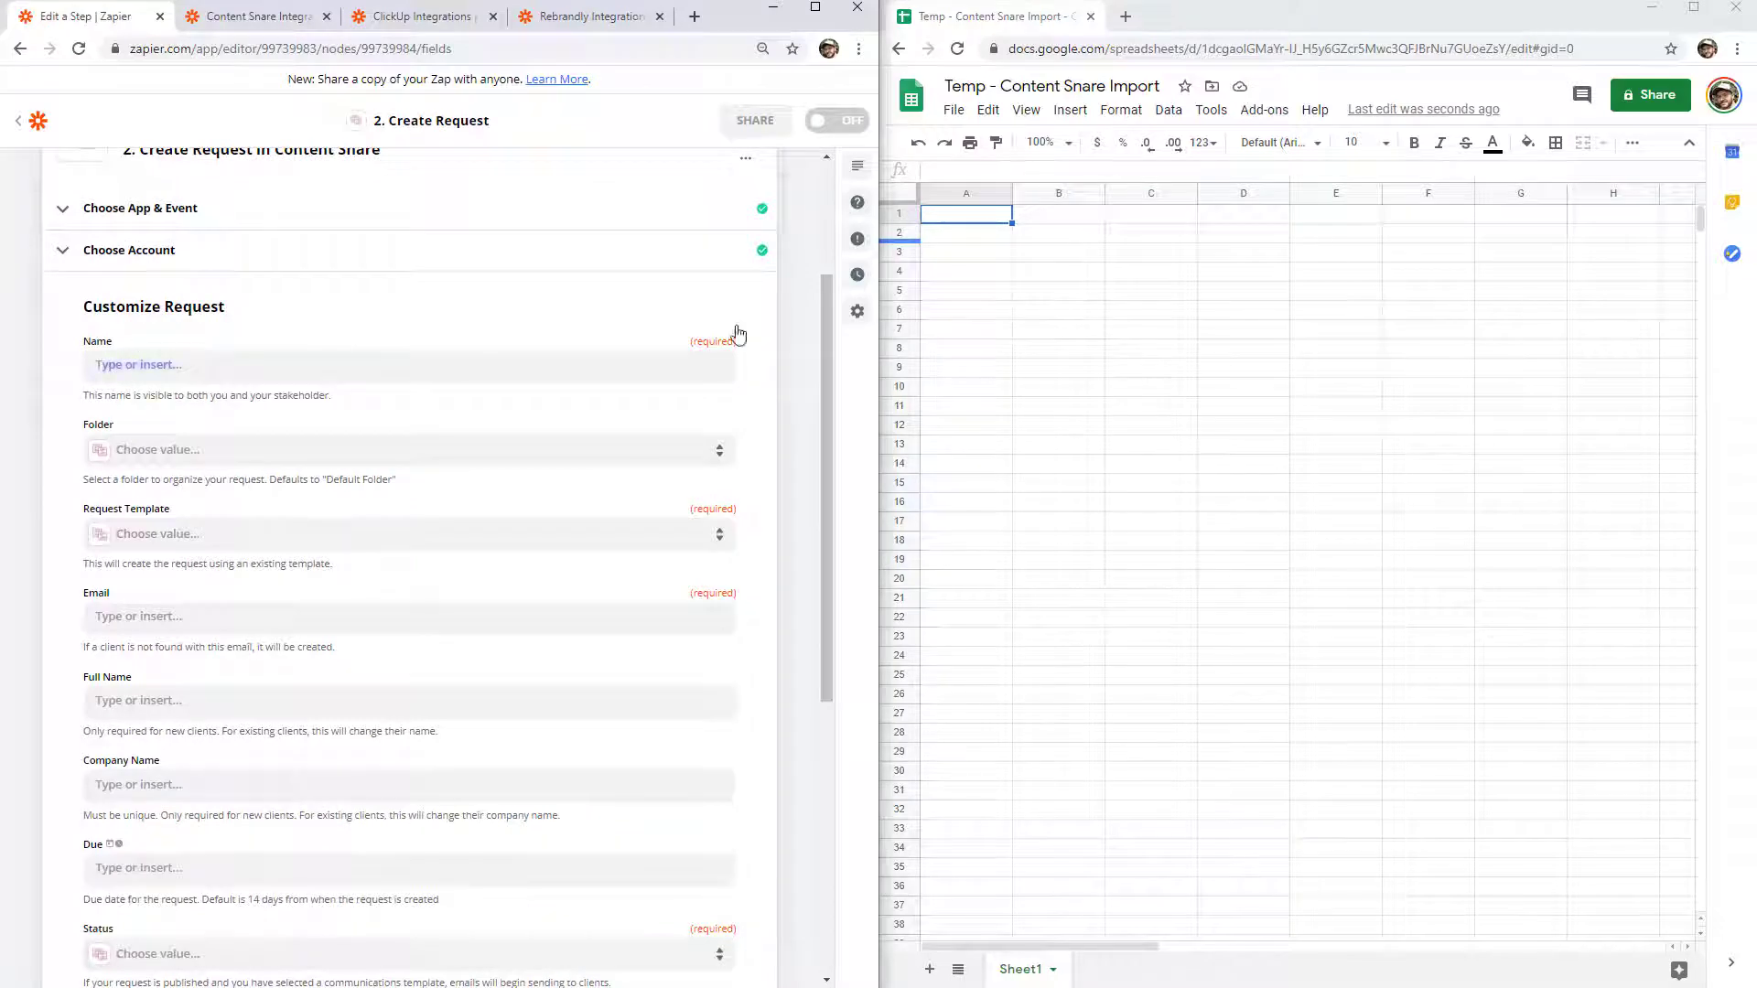
click(947, 223)
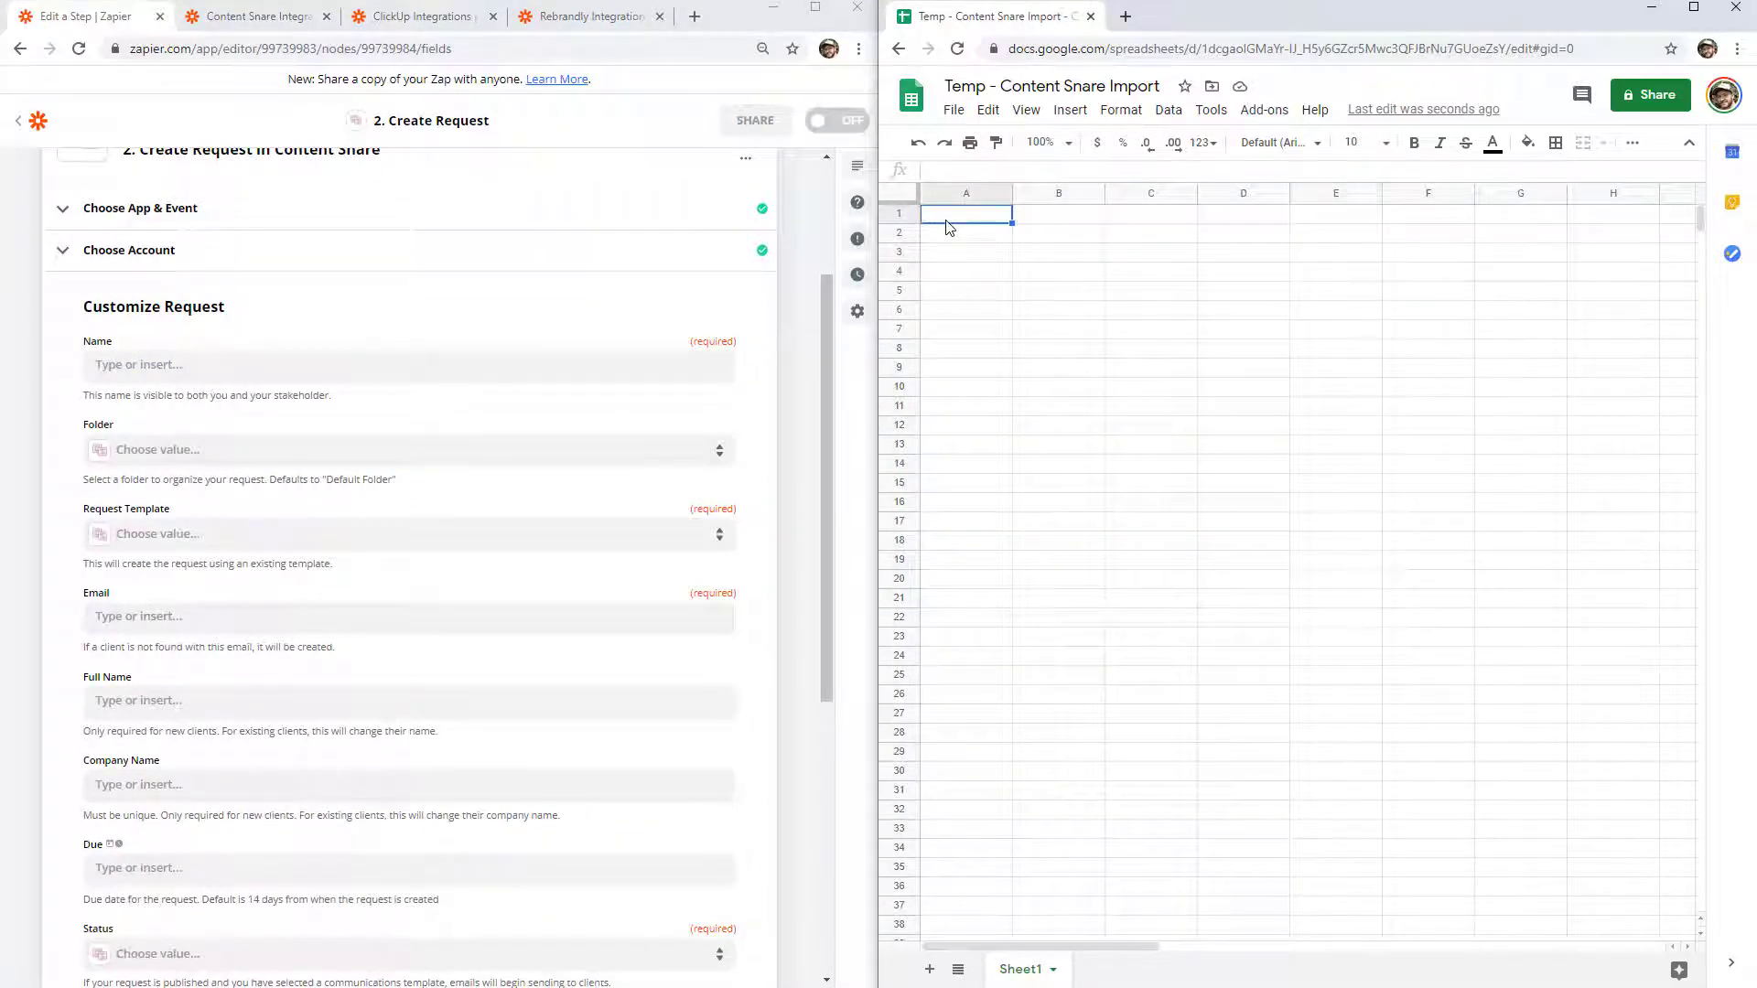
text(Request Name)
key(Return)
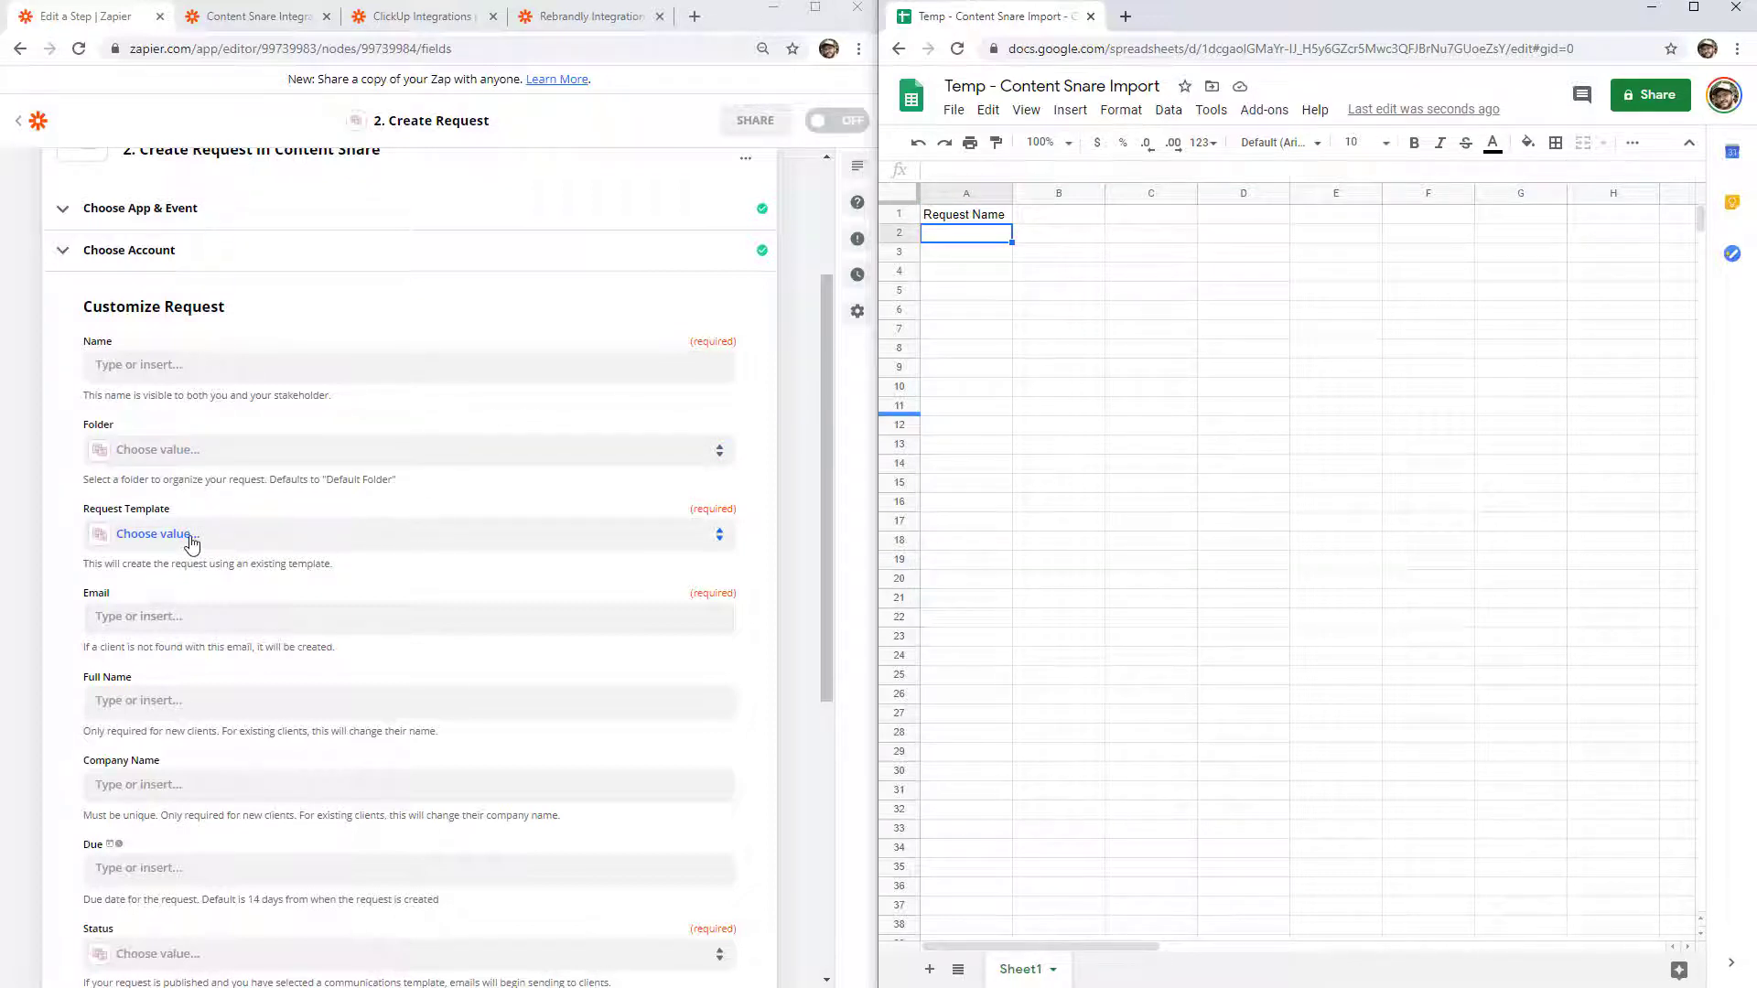
click(191, 543)
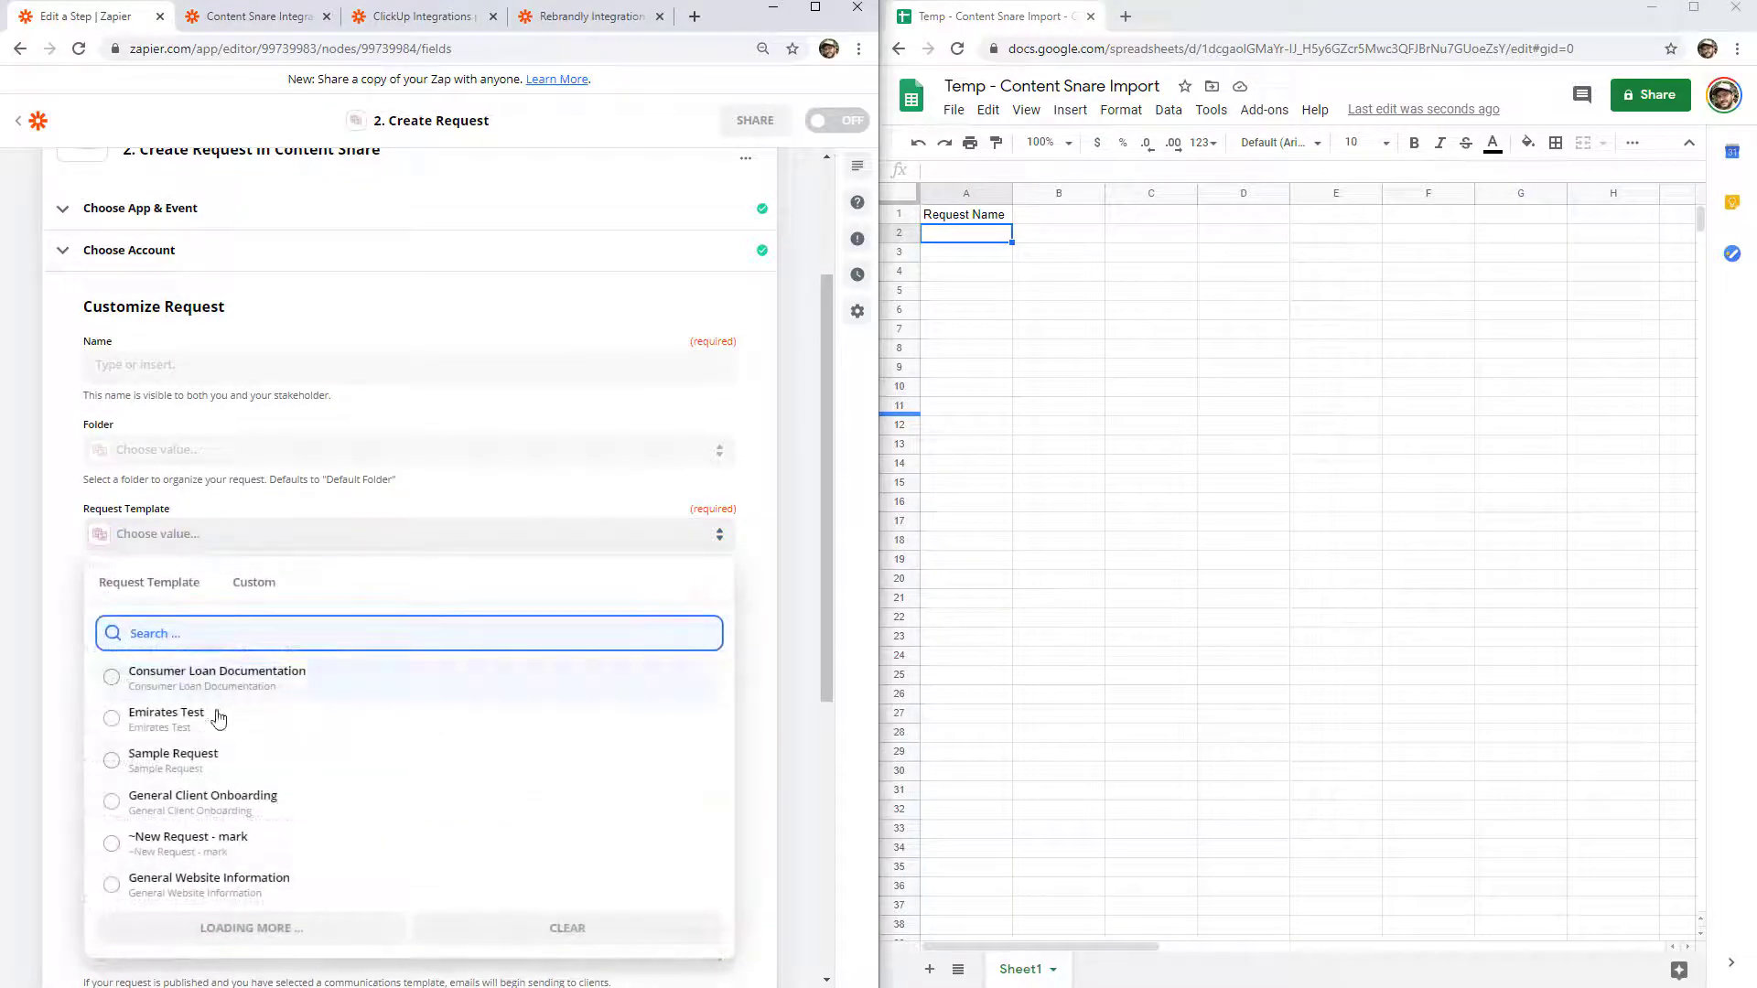
click(254, 807)
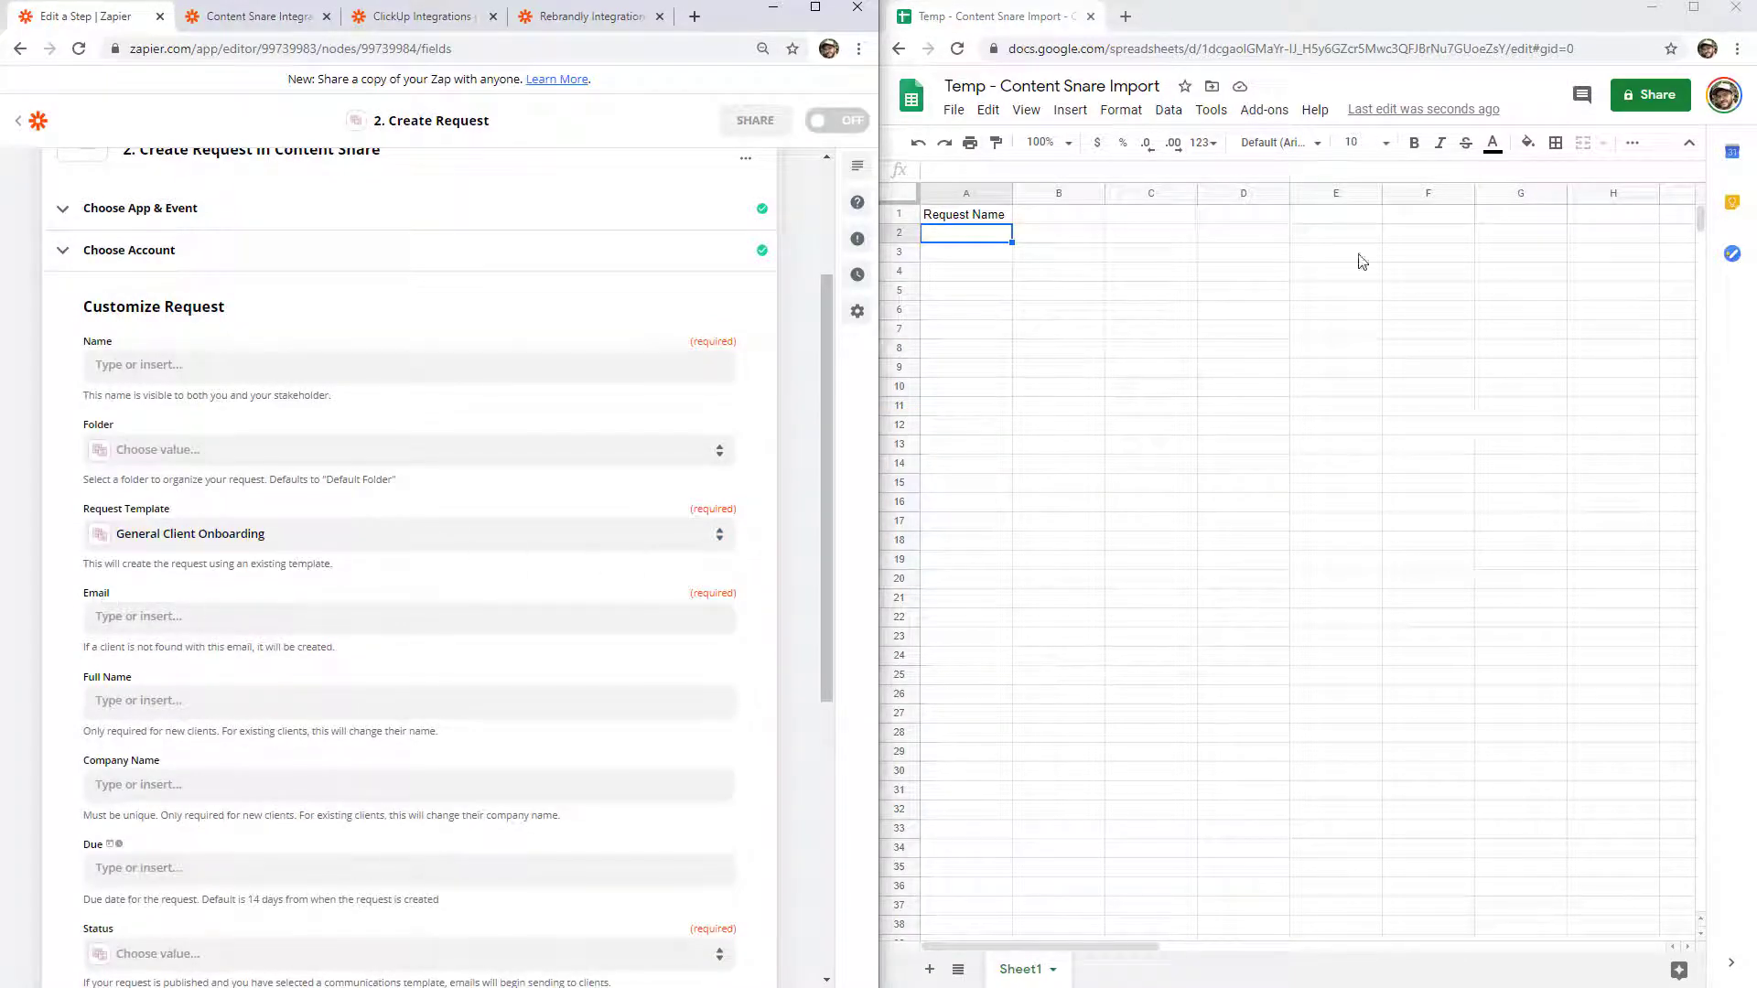
- Add the Email, Full Name and Company Name headers in B1 to D1
click(1057, 218)
text(Email)
key(Tab)
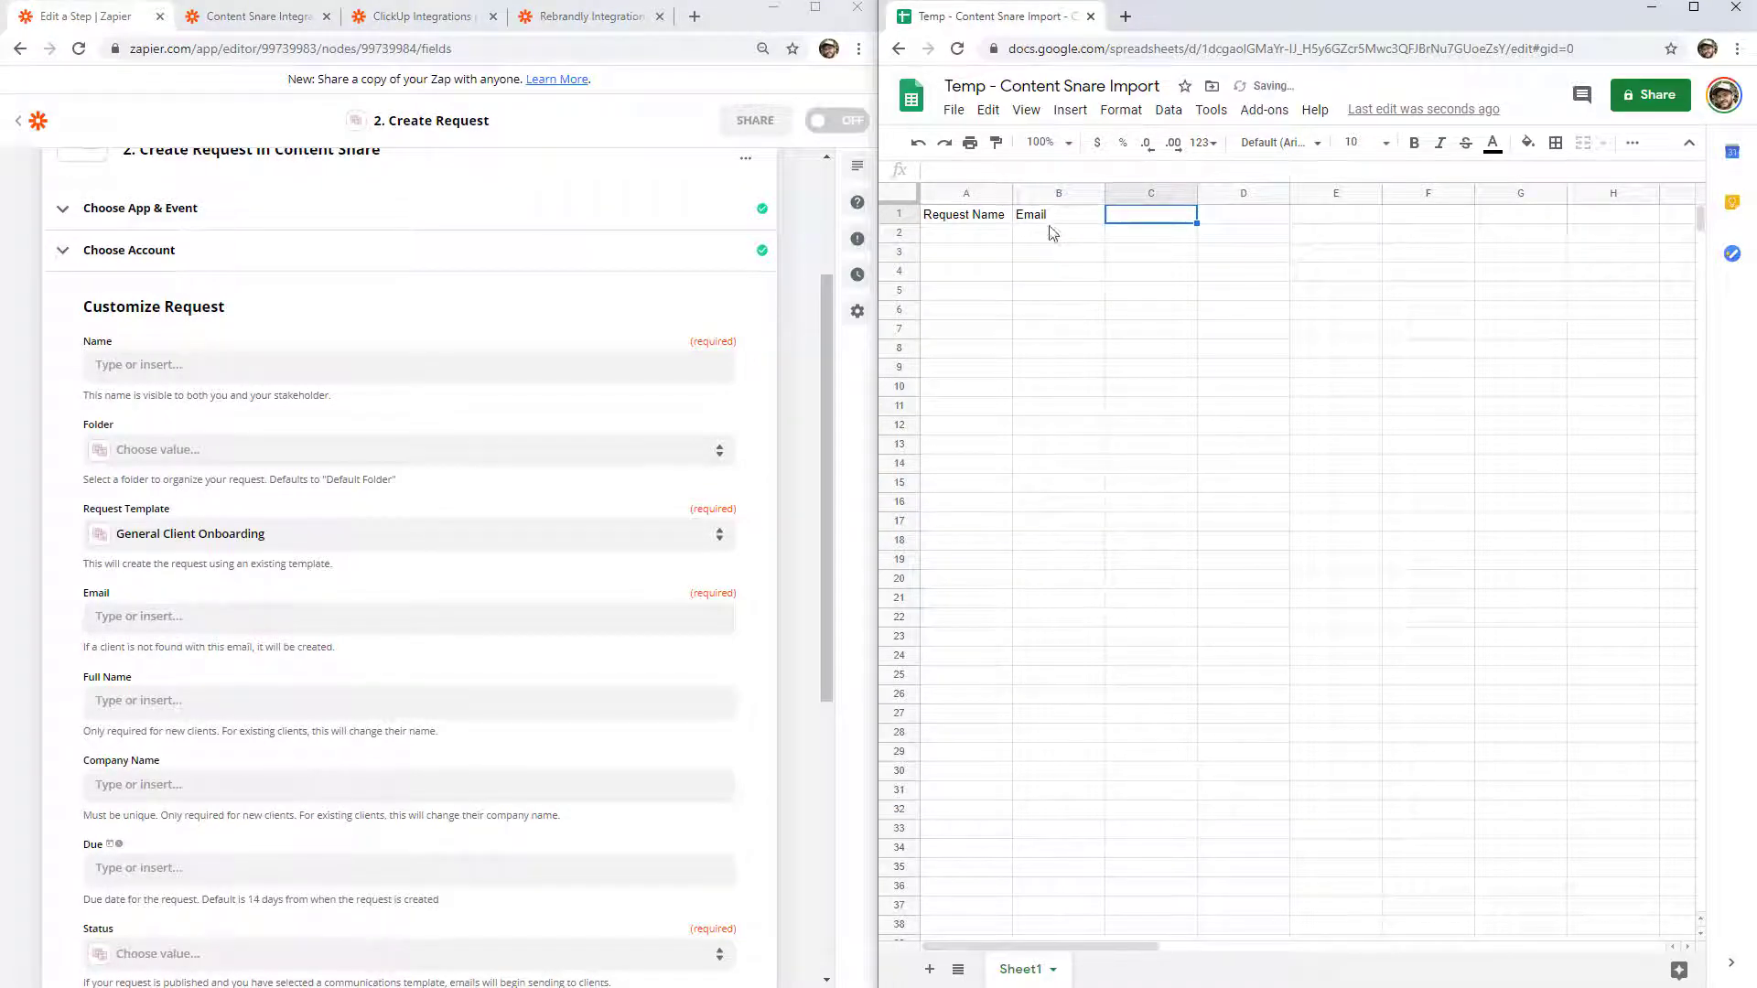
text(Full Name)
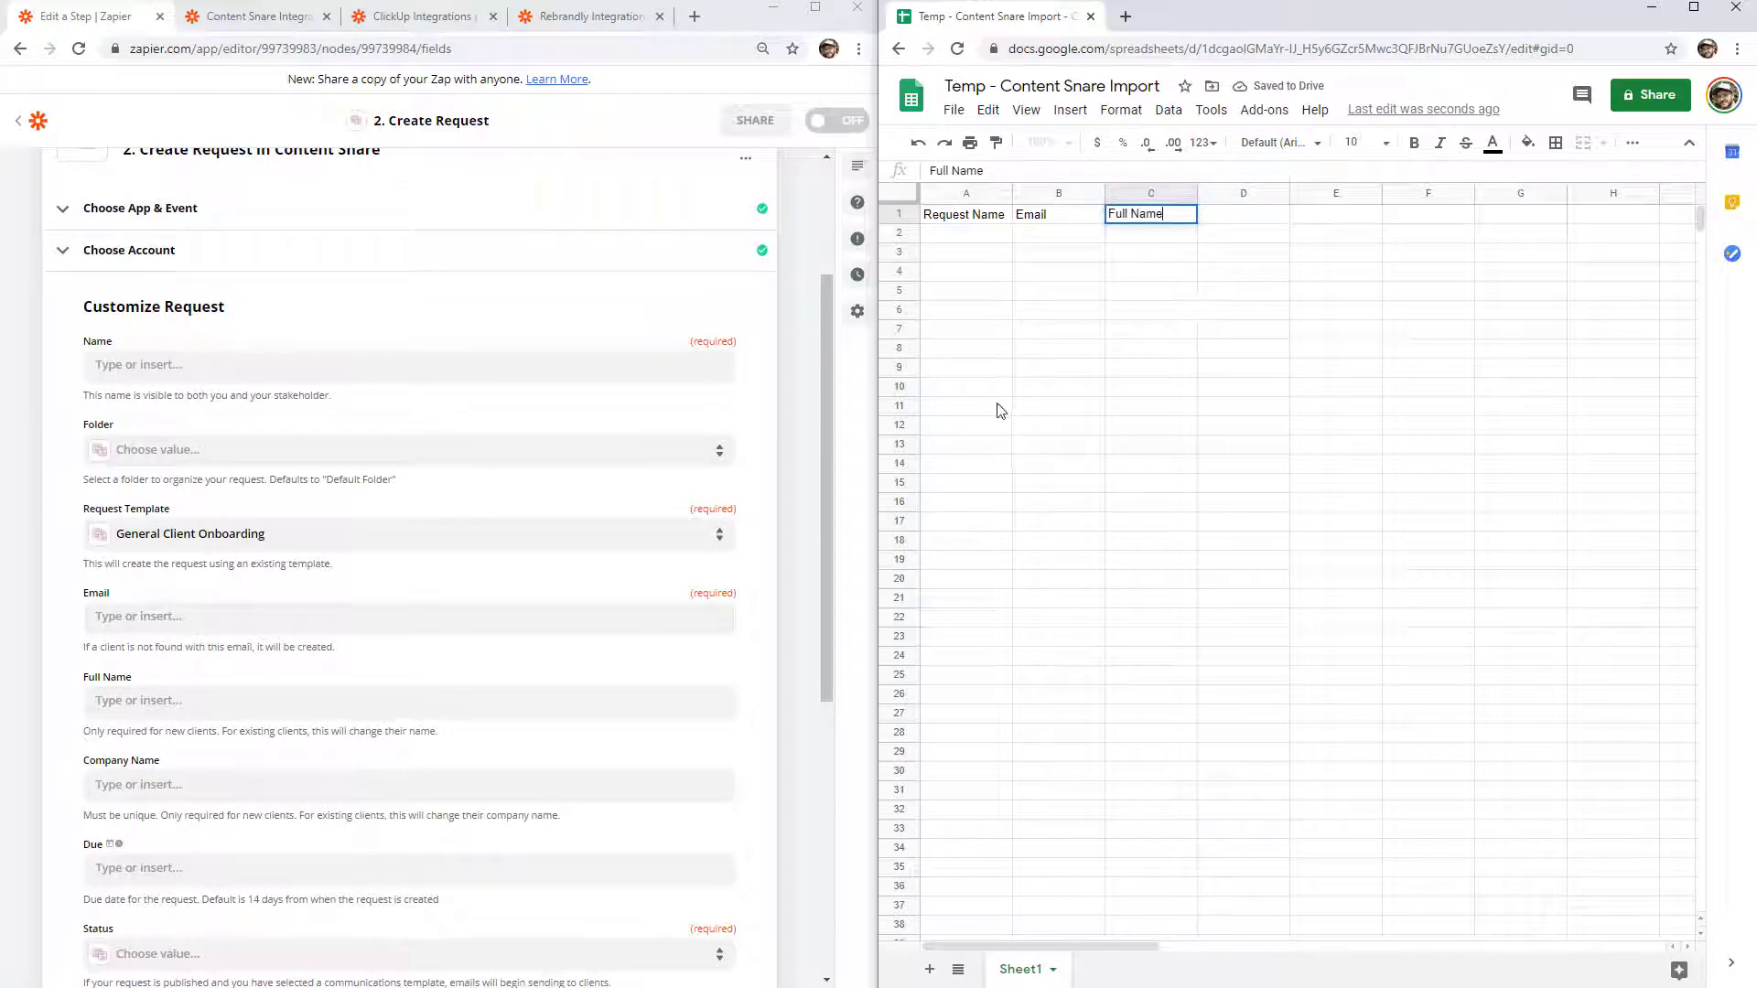
click(1274, 226)
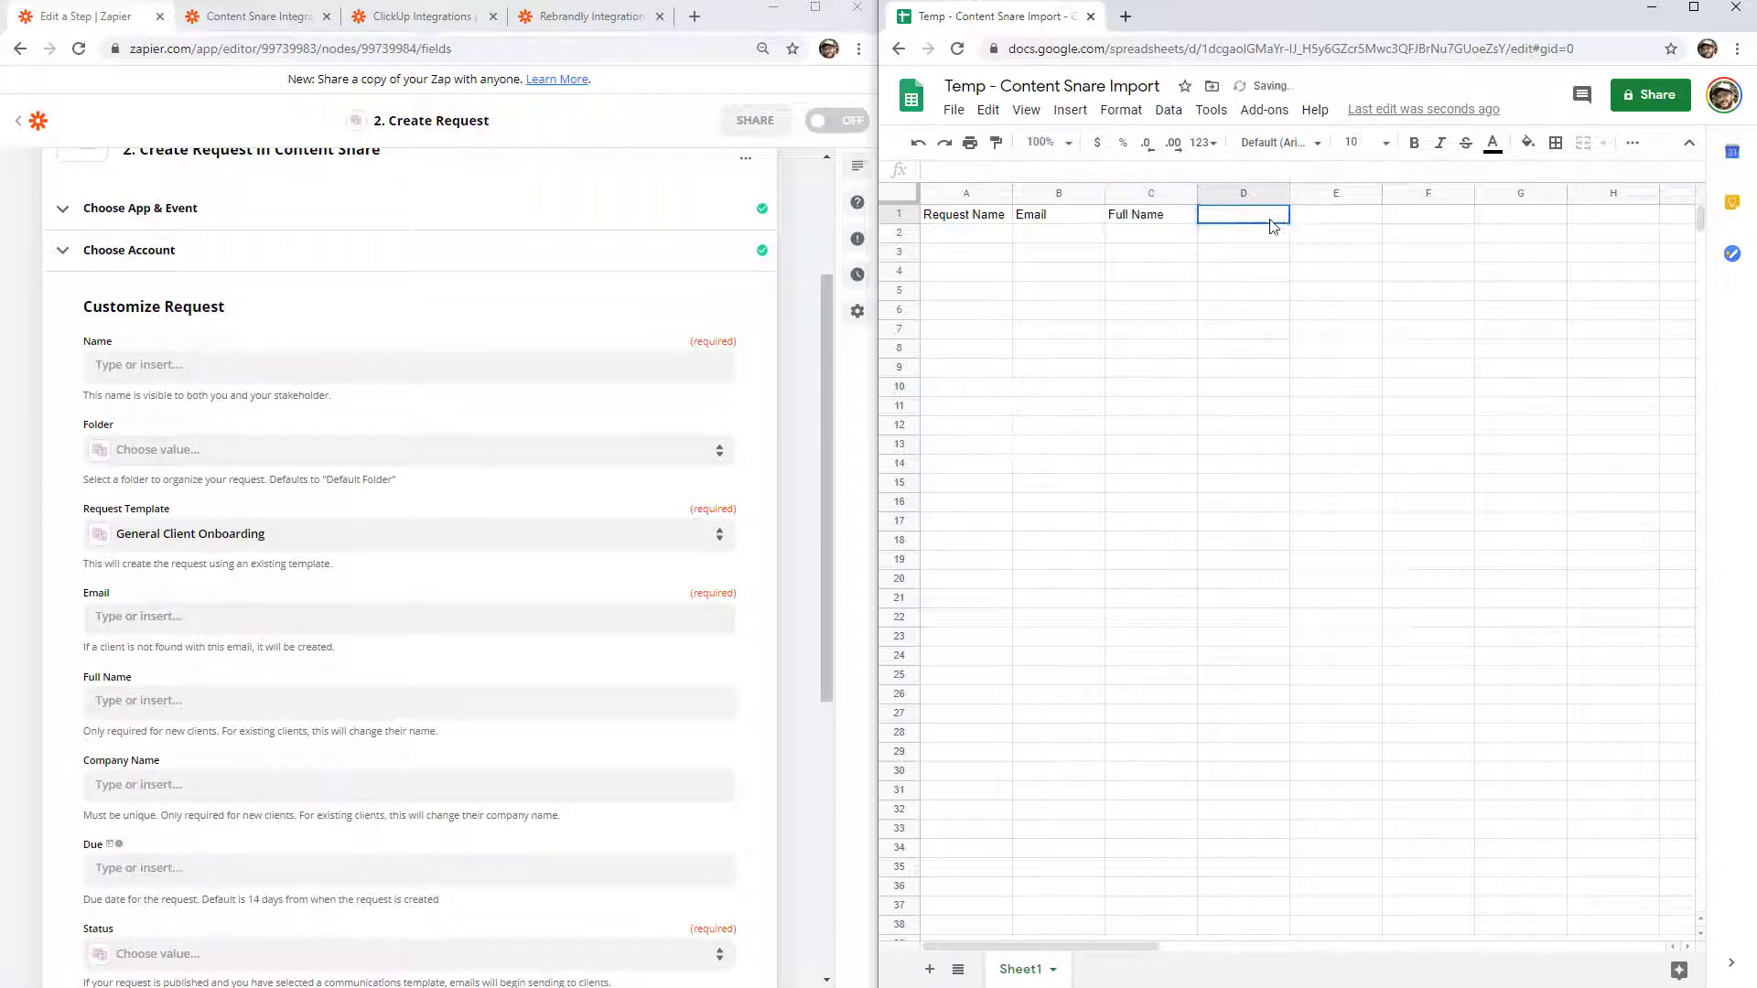
text(Company Name)
scroll(732, 433, down, 4)
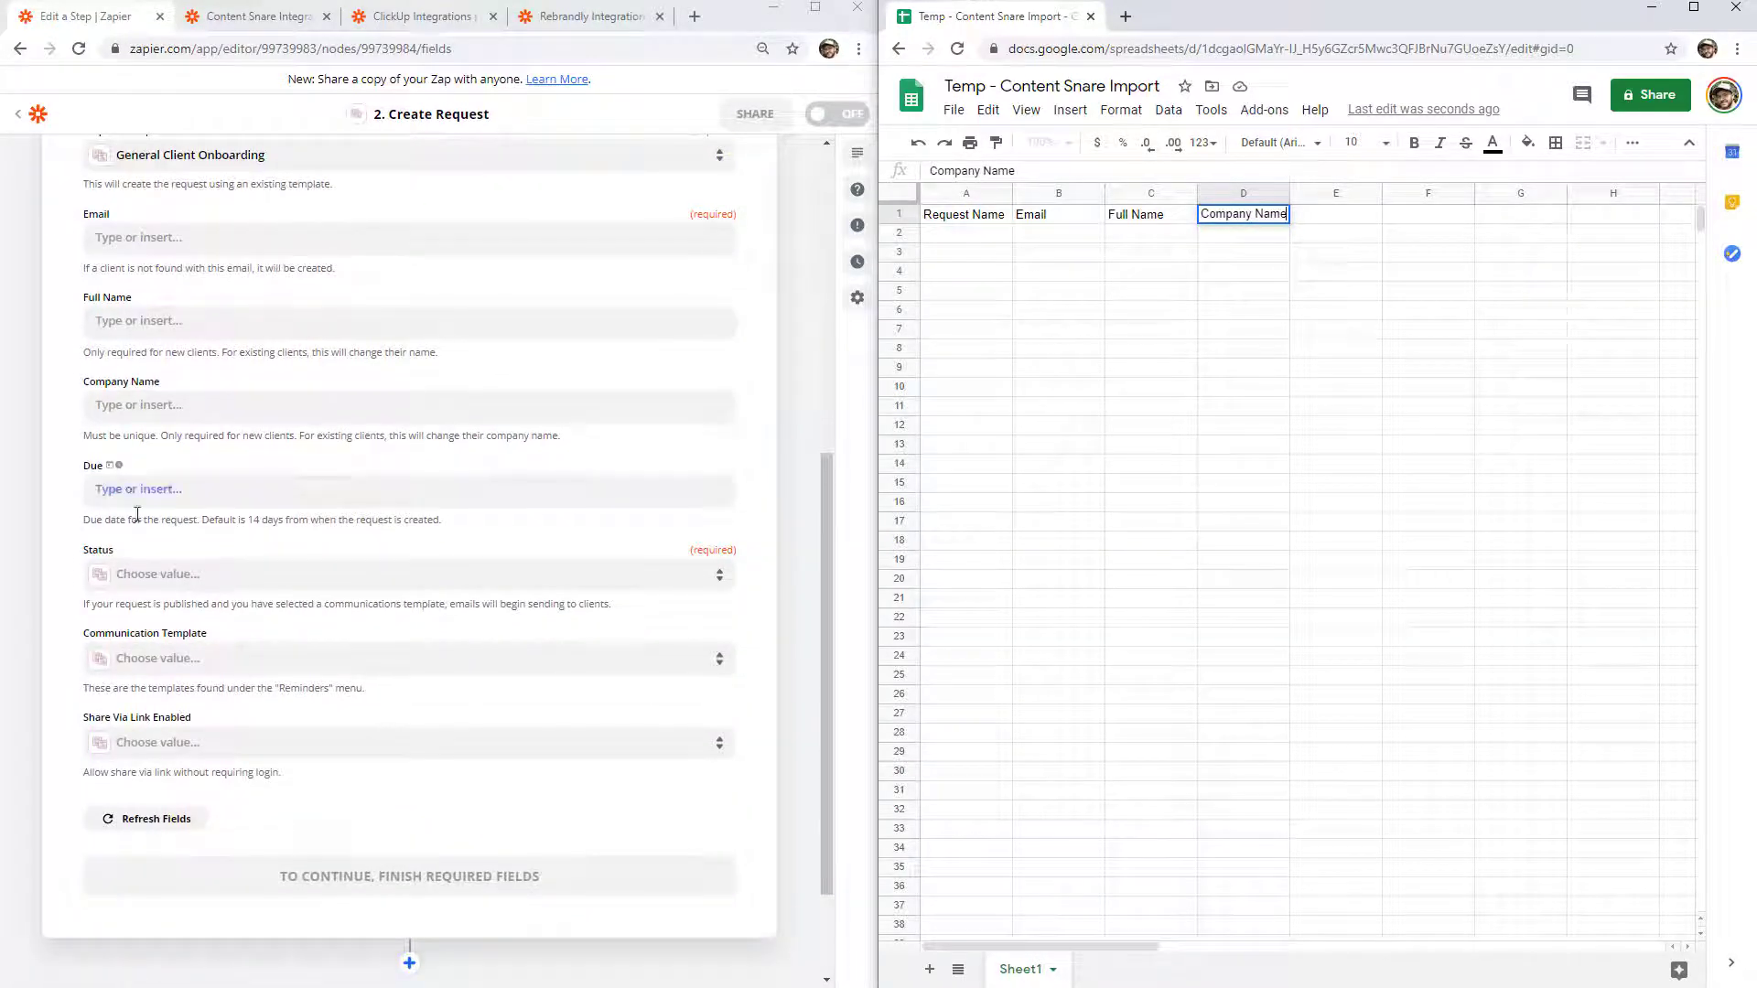
- Set the Zap's request status to Published and select header cells A1 to D1
click(314, 576)
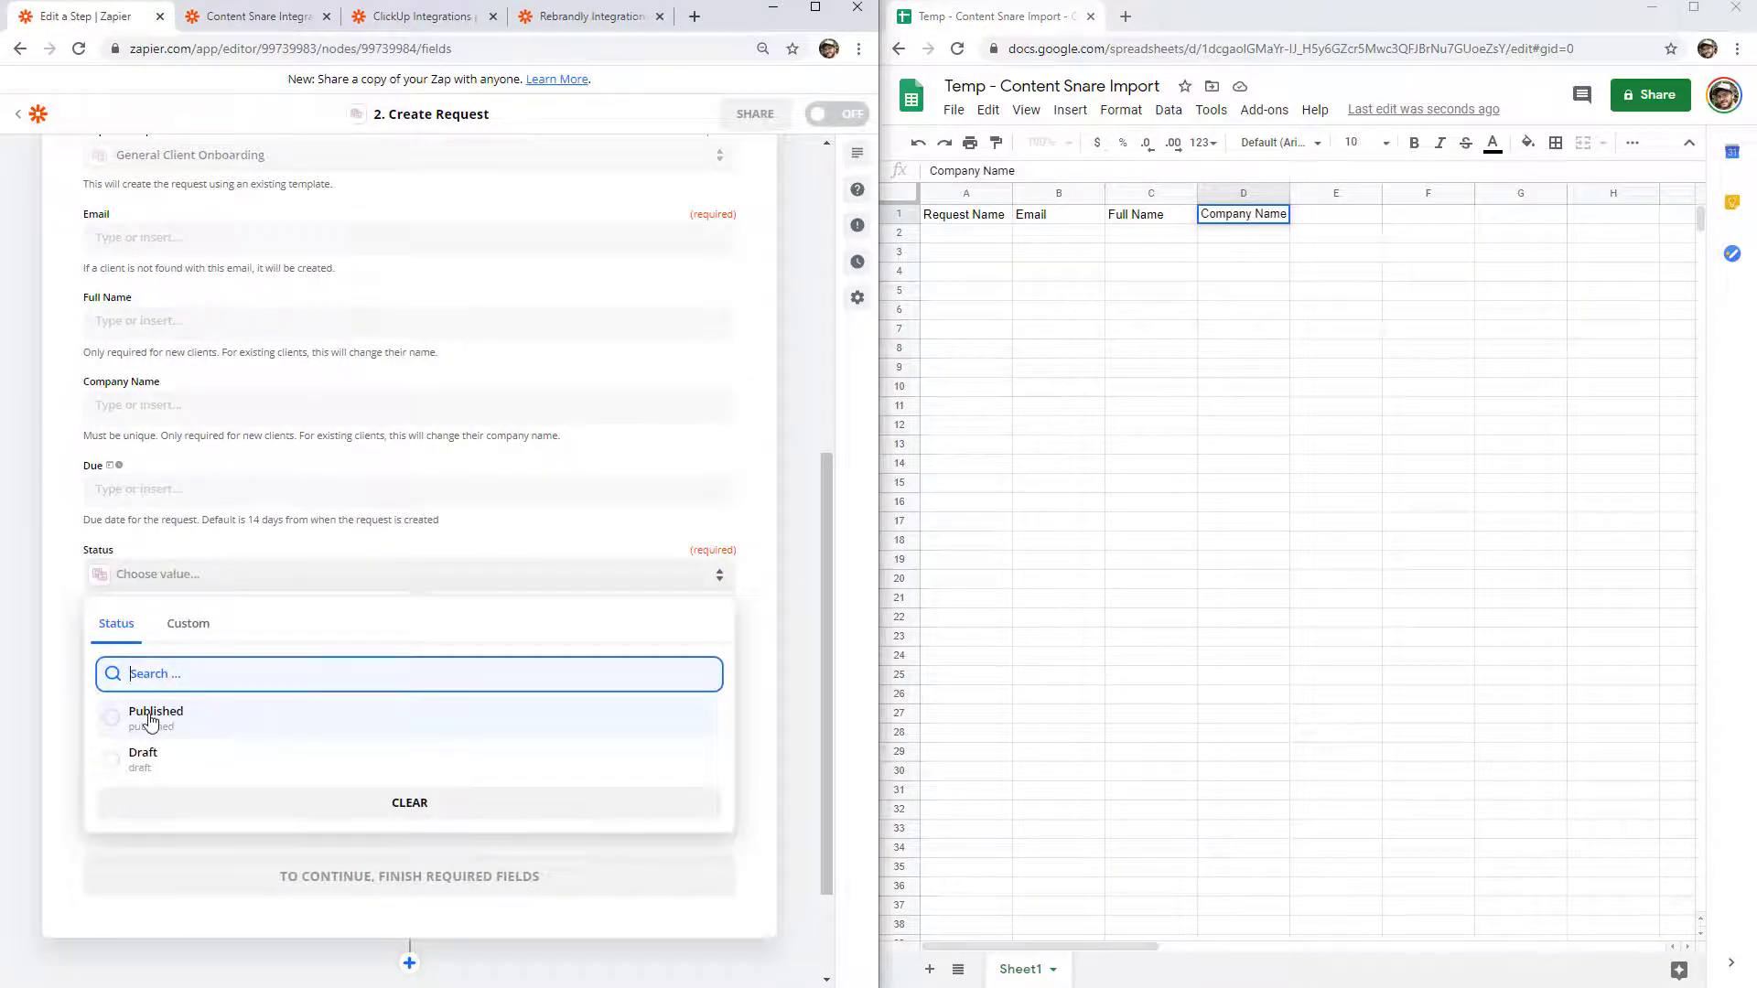
click(151, 722)
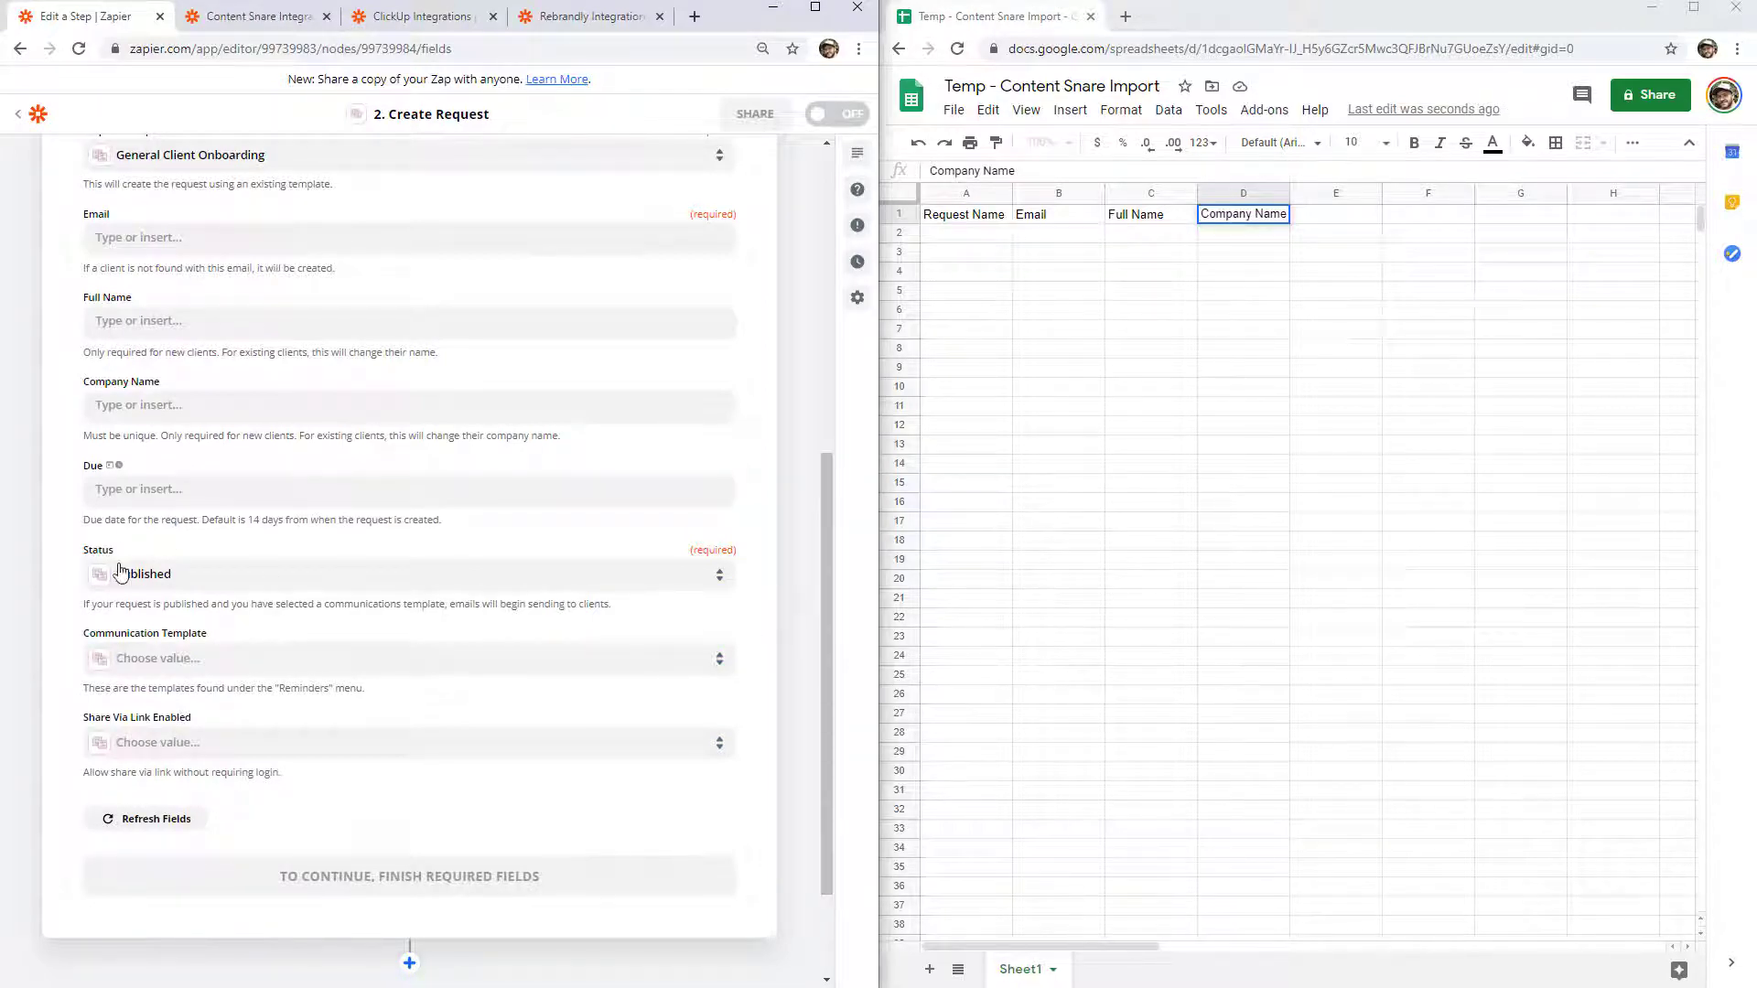
drag(828, 573, 807, 467)
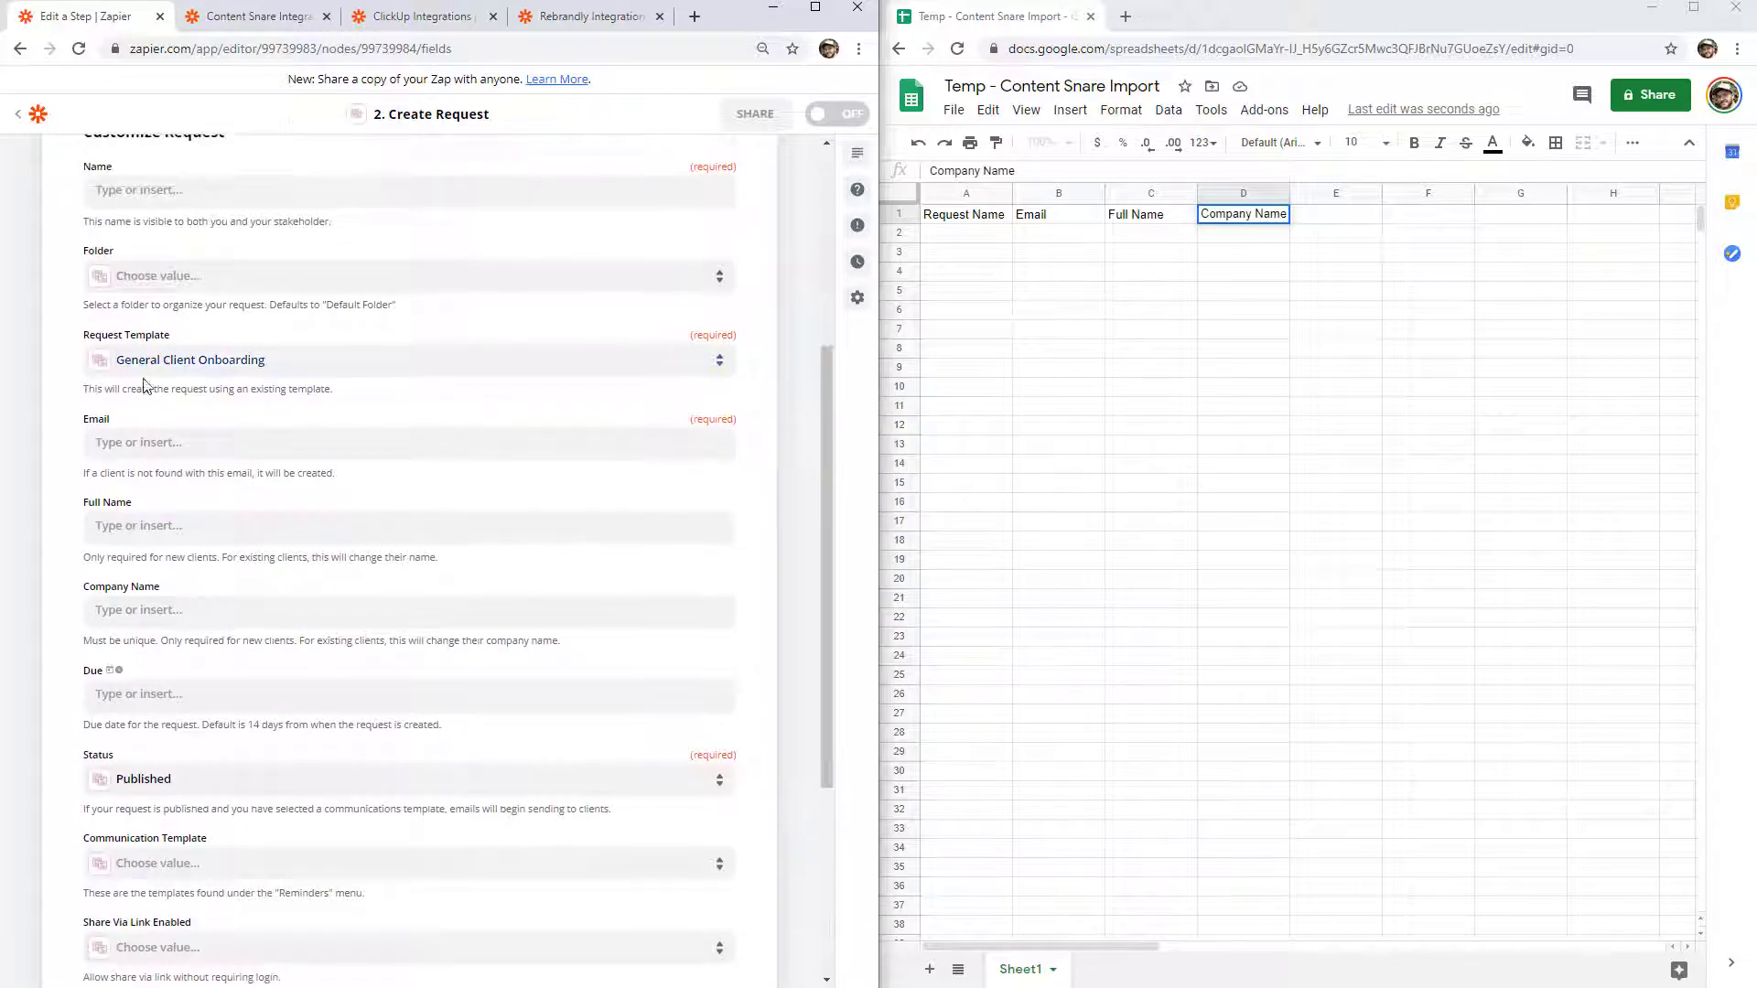
scroll(561, 512, up, 2)
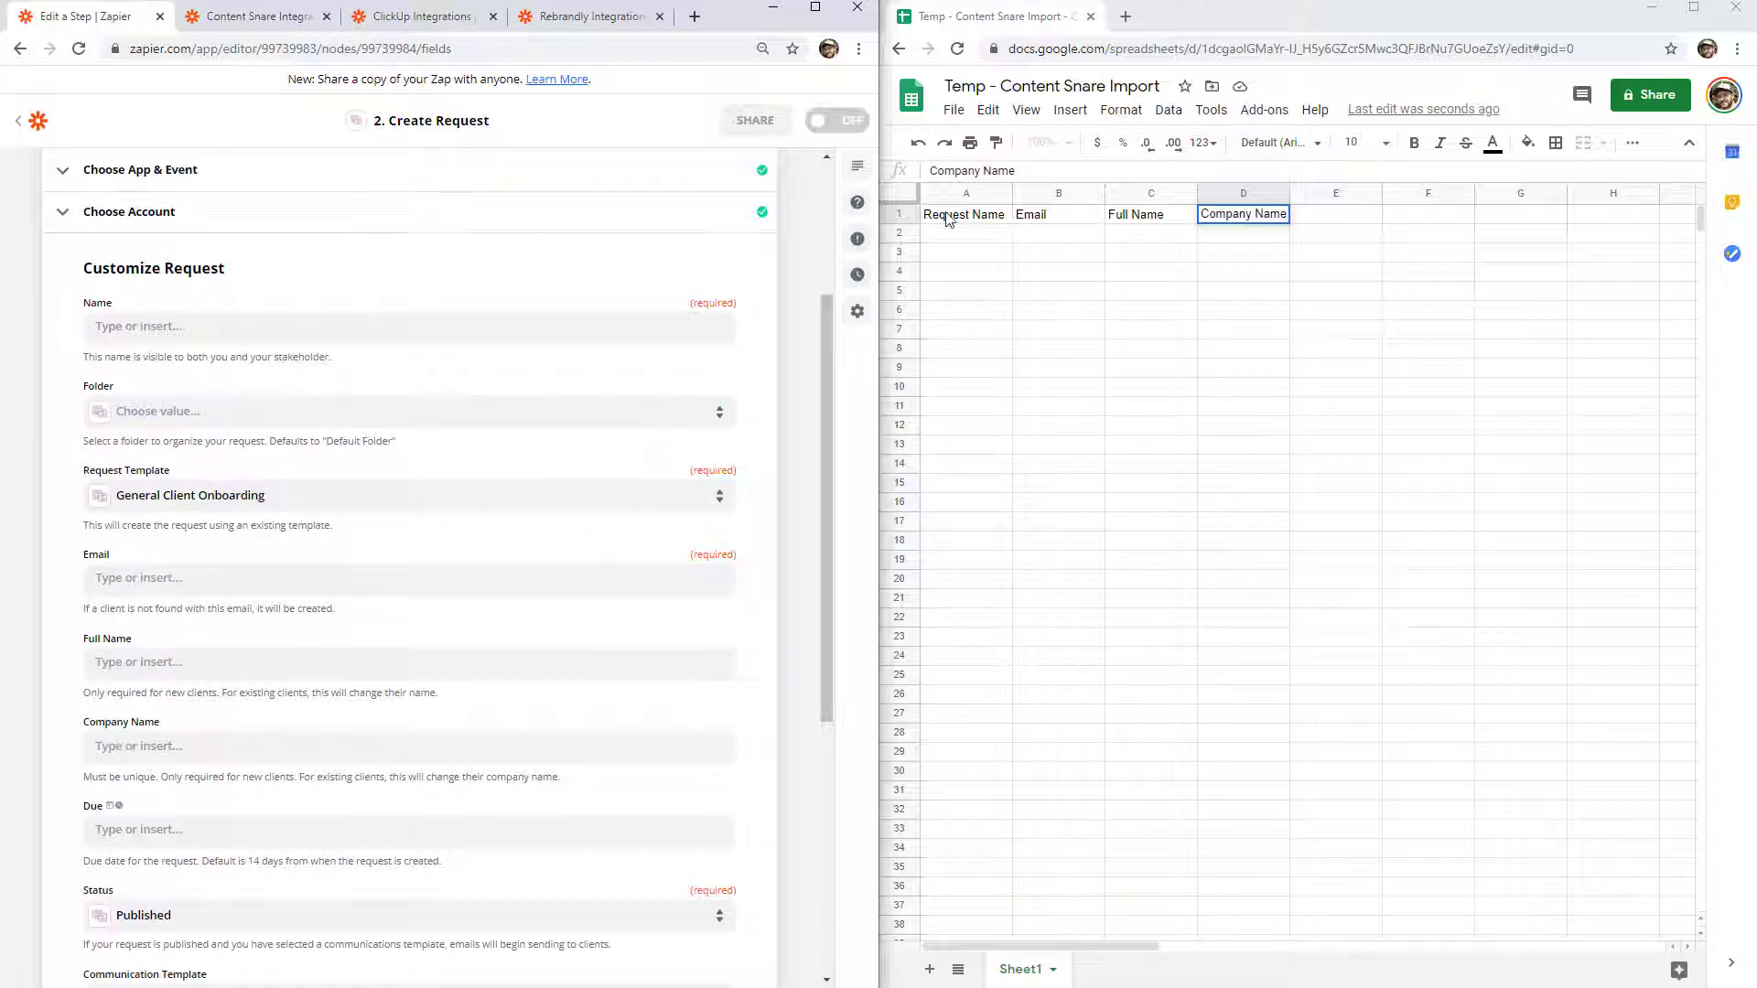
drag(947, 220, 1249, 217)
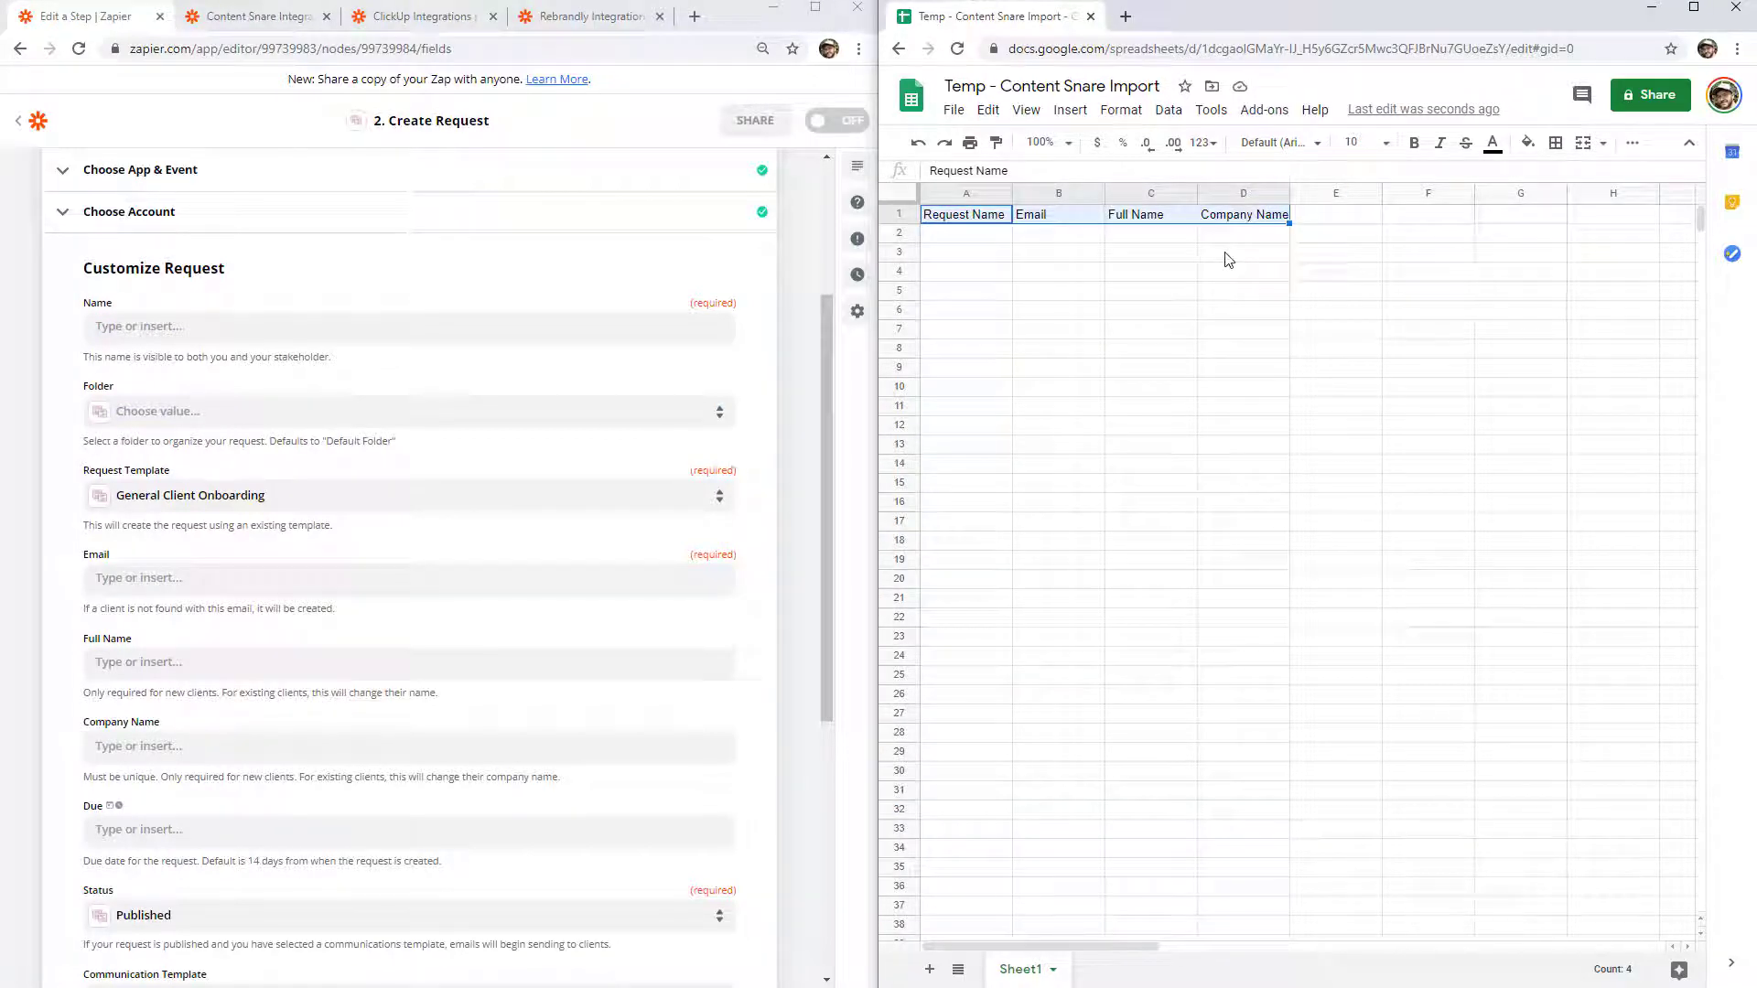
- Fill row 2 with Example Request, a test e-mail address, Test Guy and Test Company
click(990, 236)
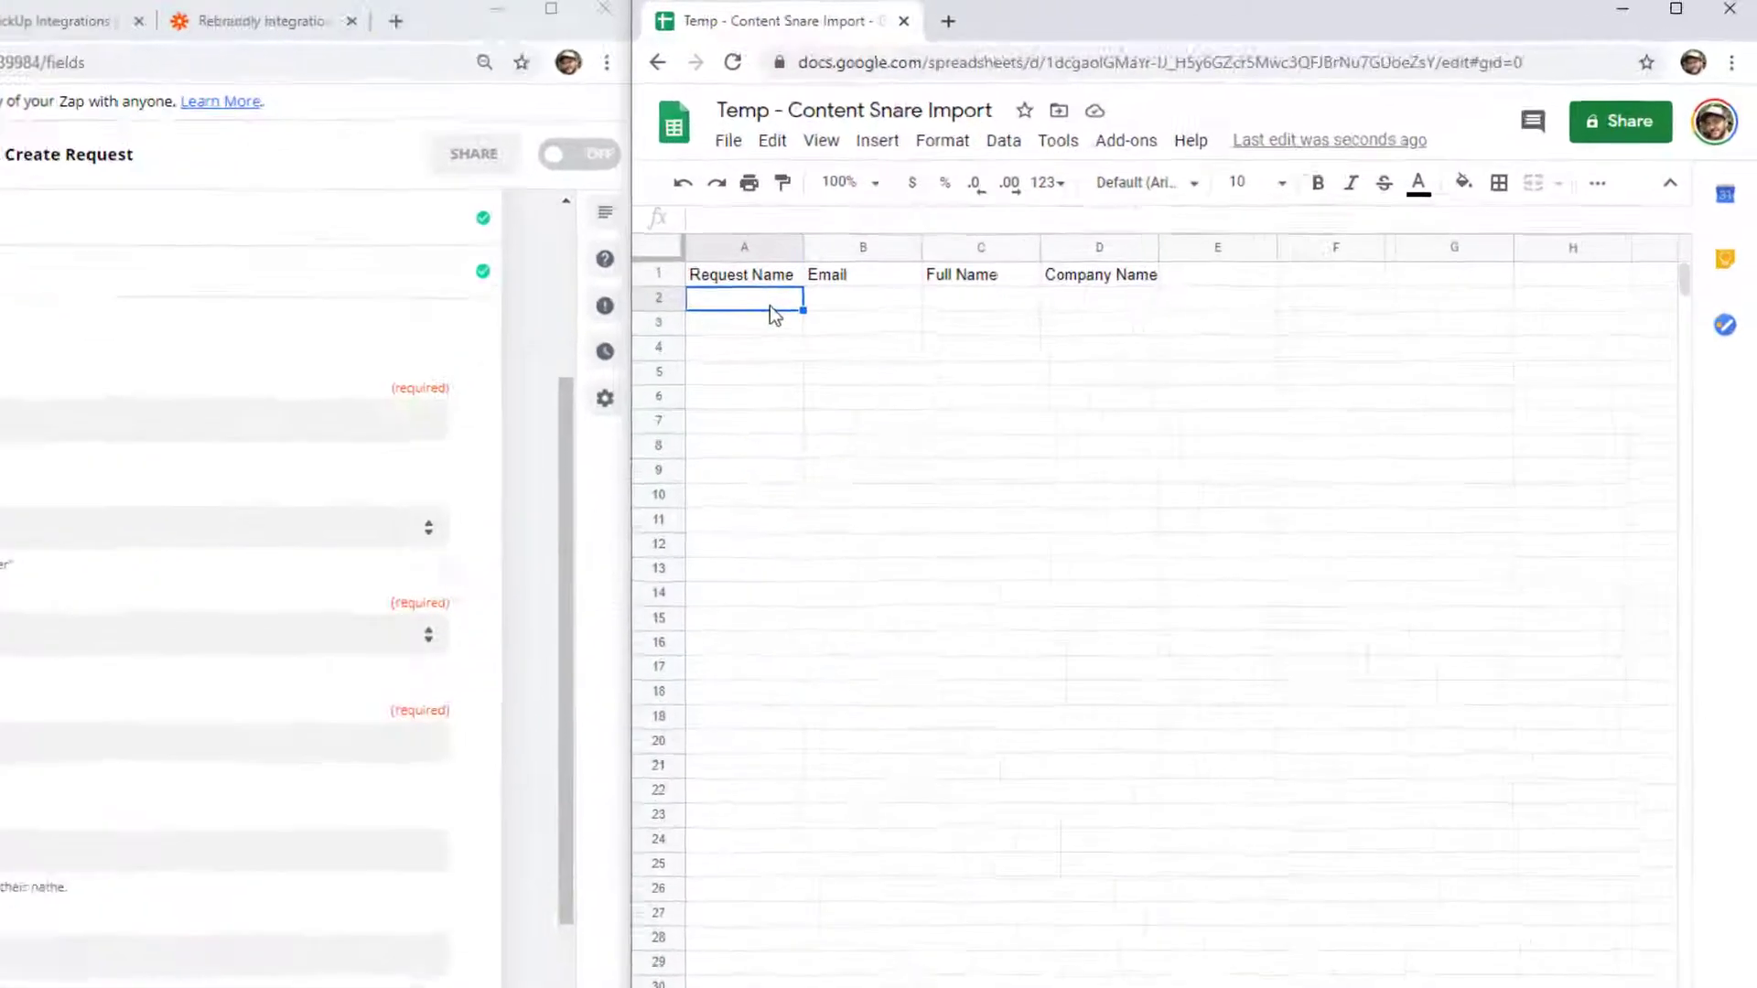
text(Example Request)
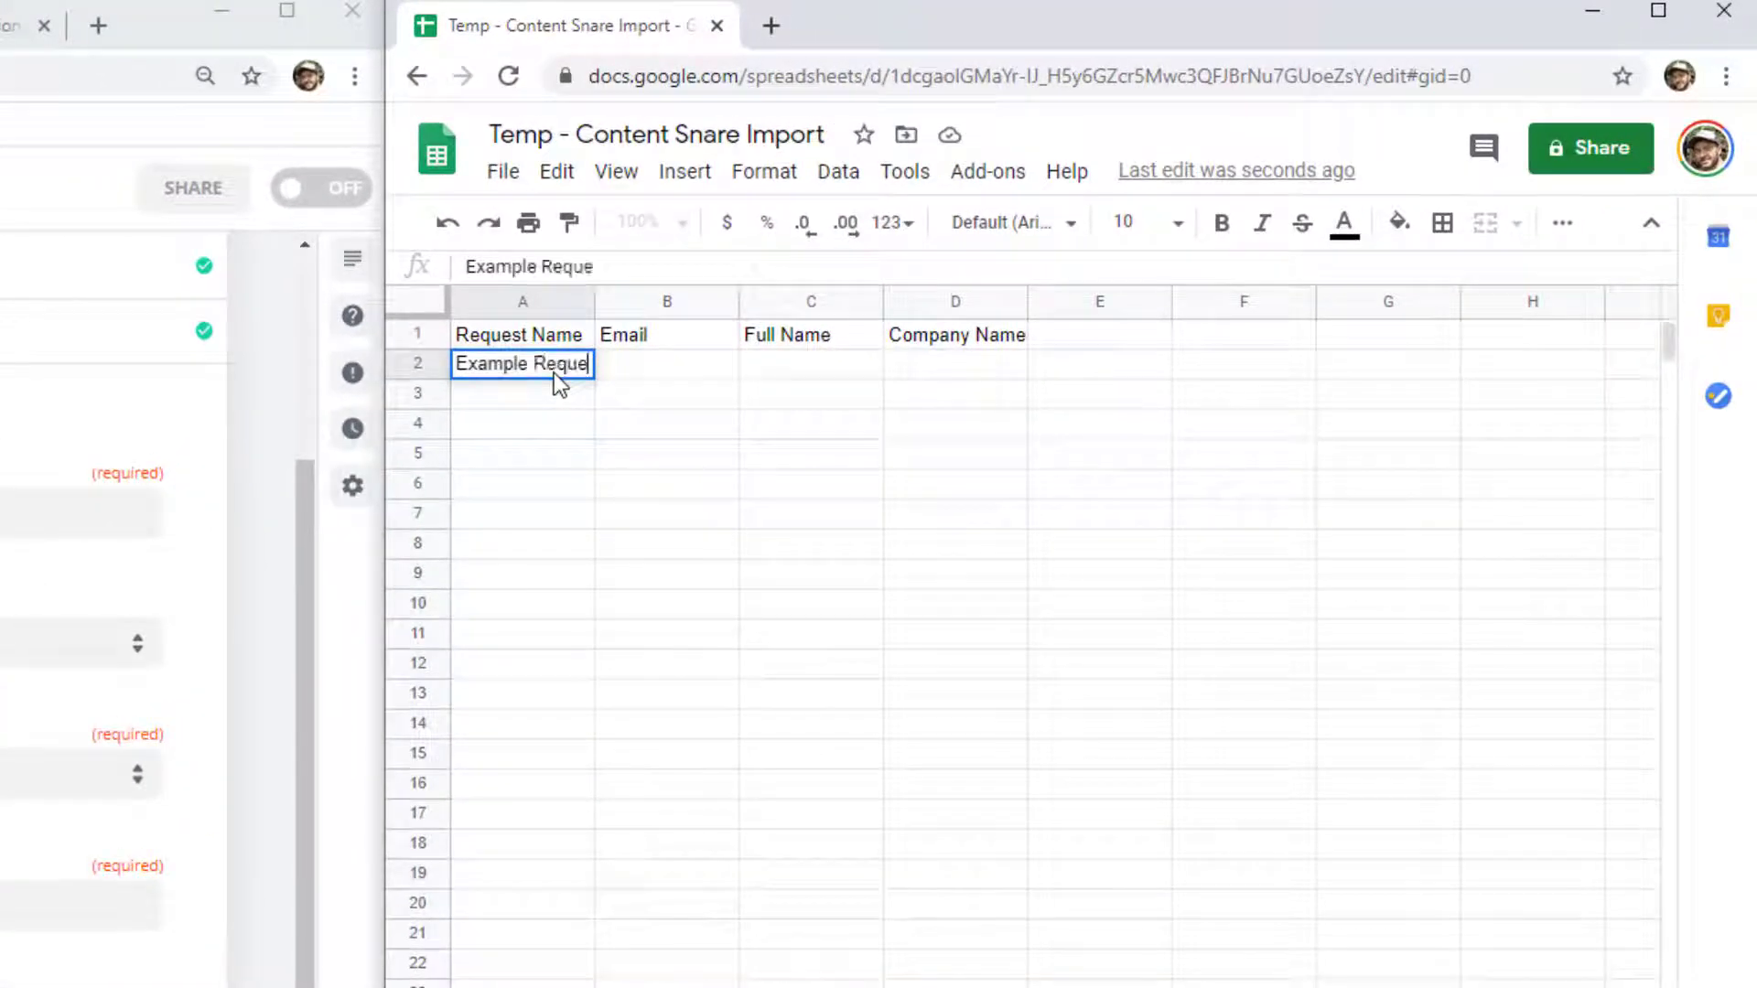
key(Tab)
text(test@)
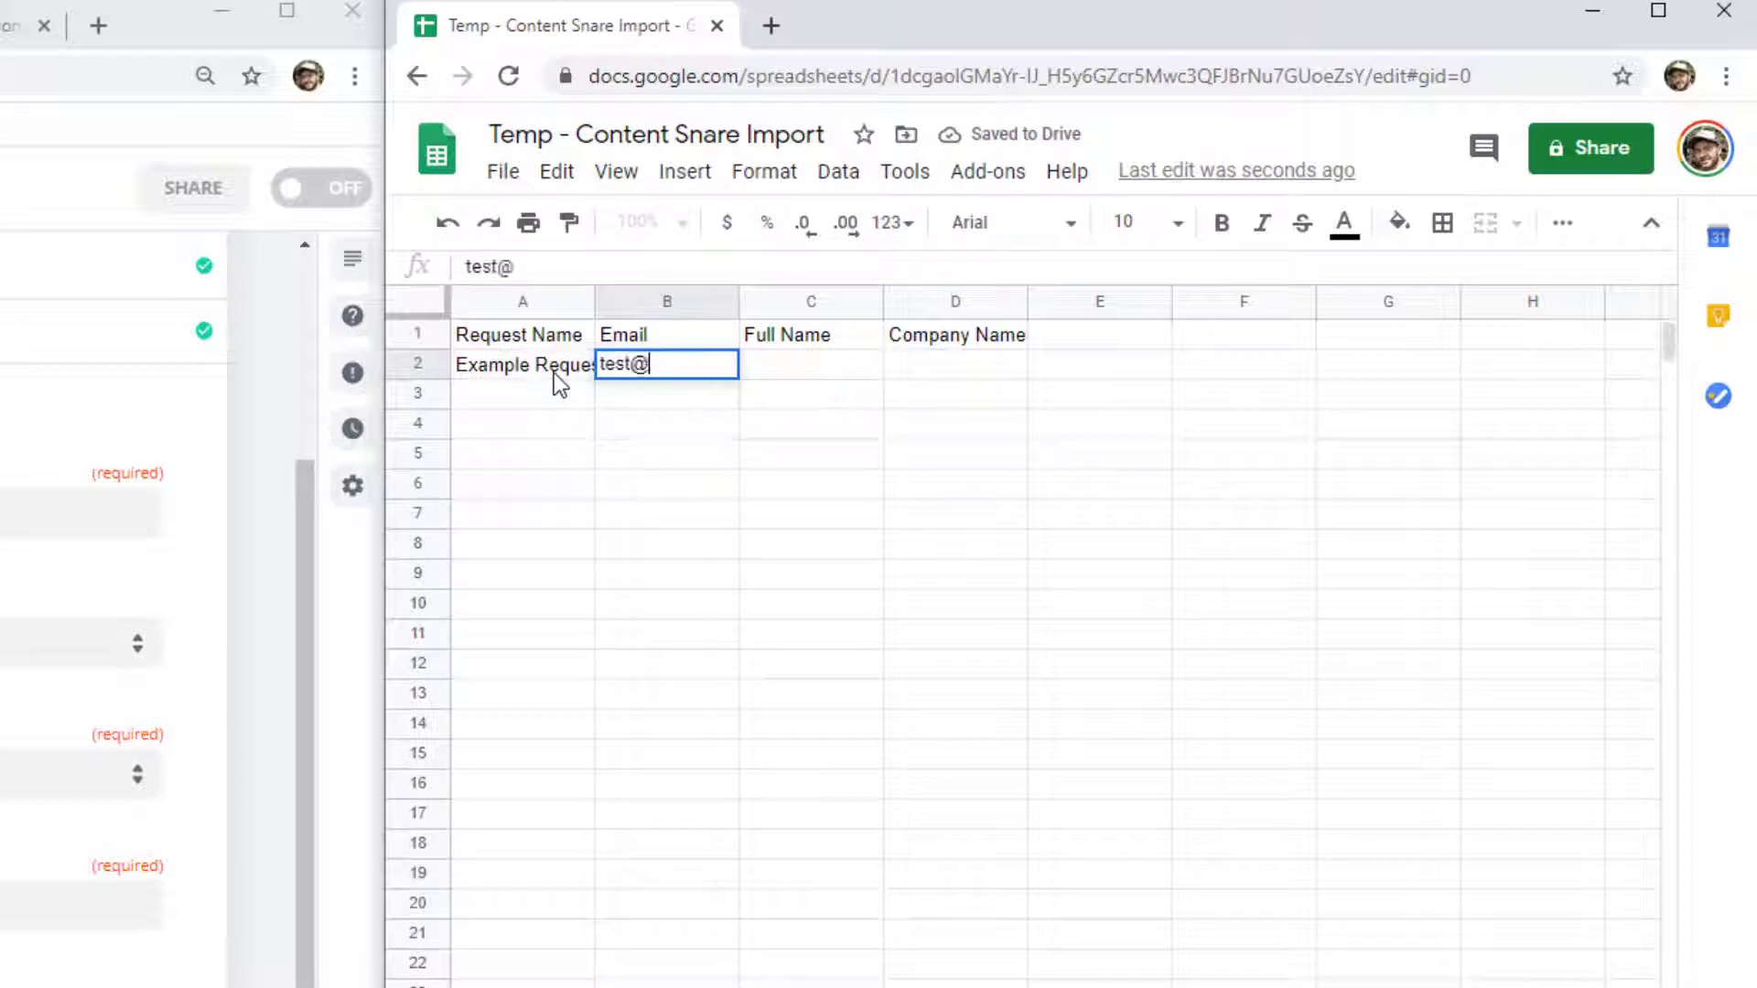
text(example.com)
key(Tab)
text(Test Guy)
key(Tab)
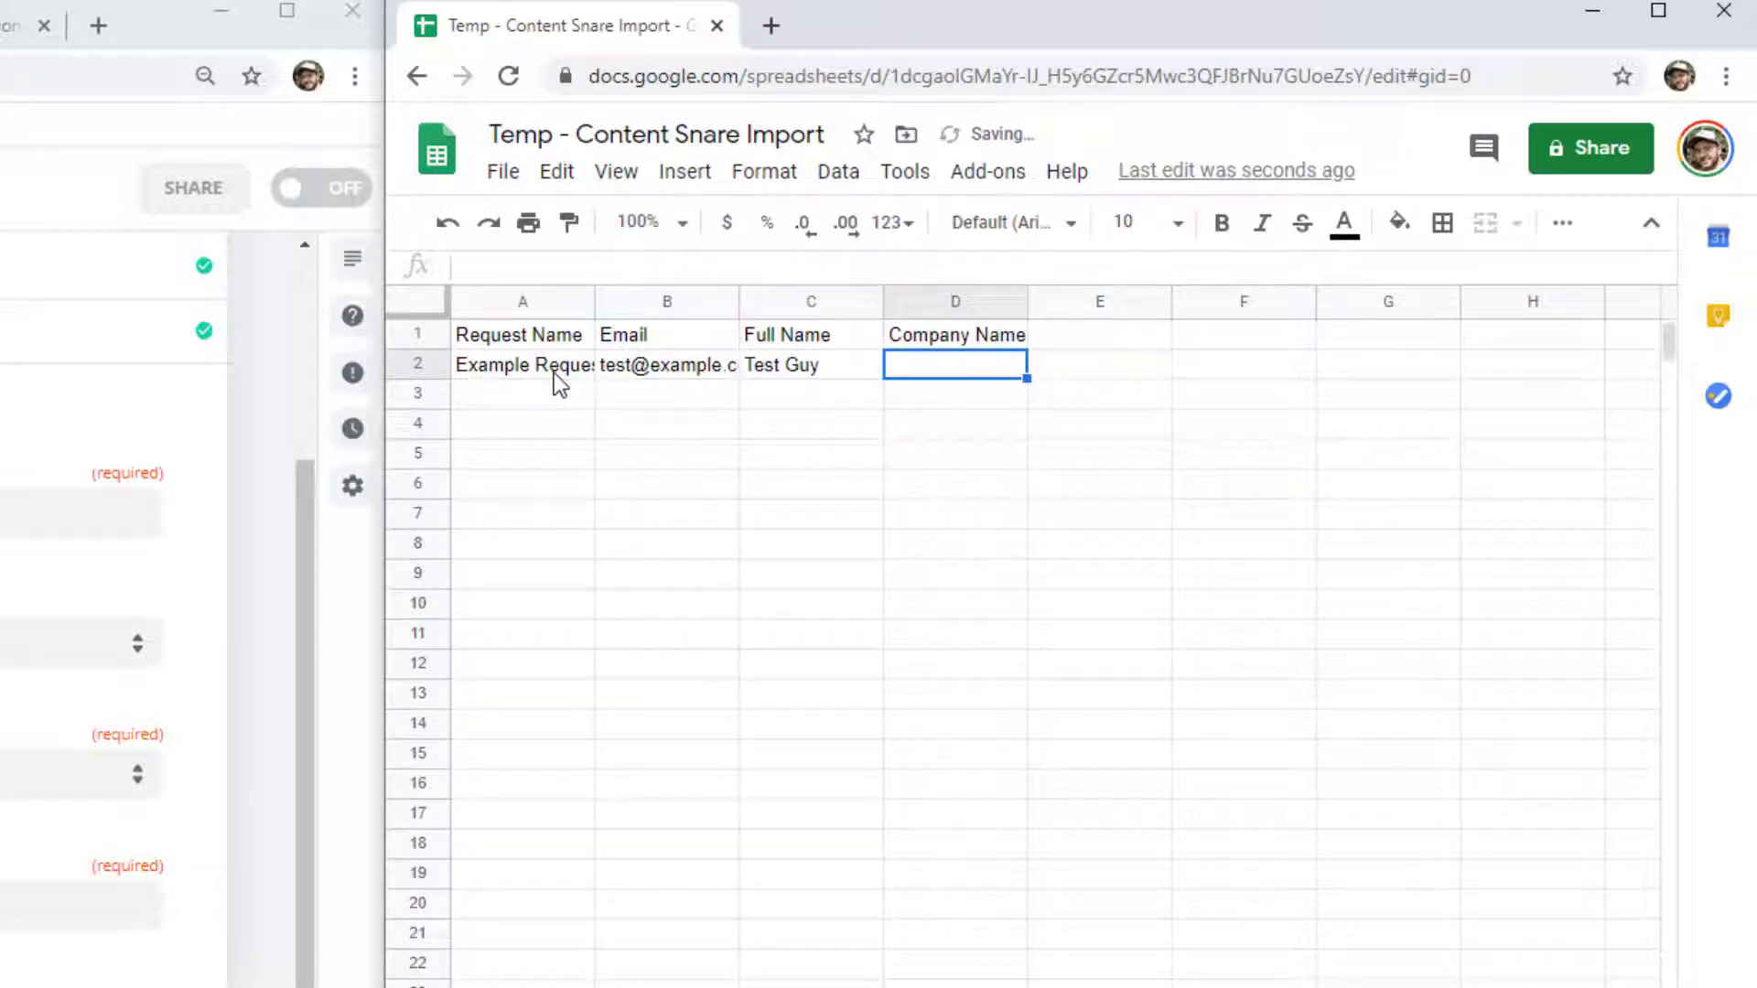
text(Test Company)
key(Return)
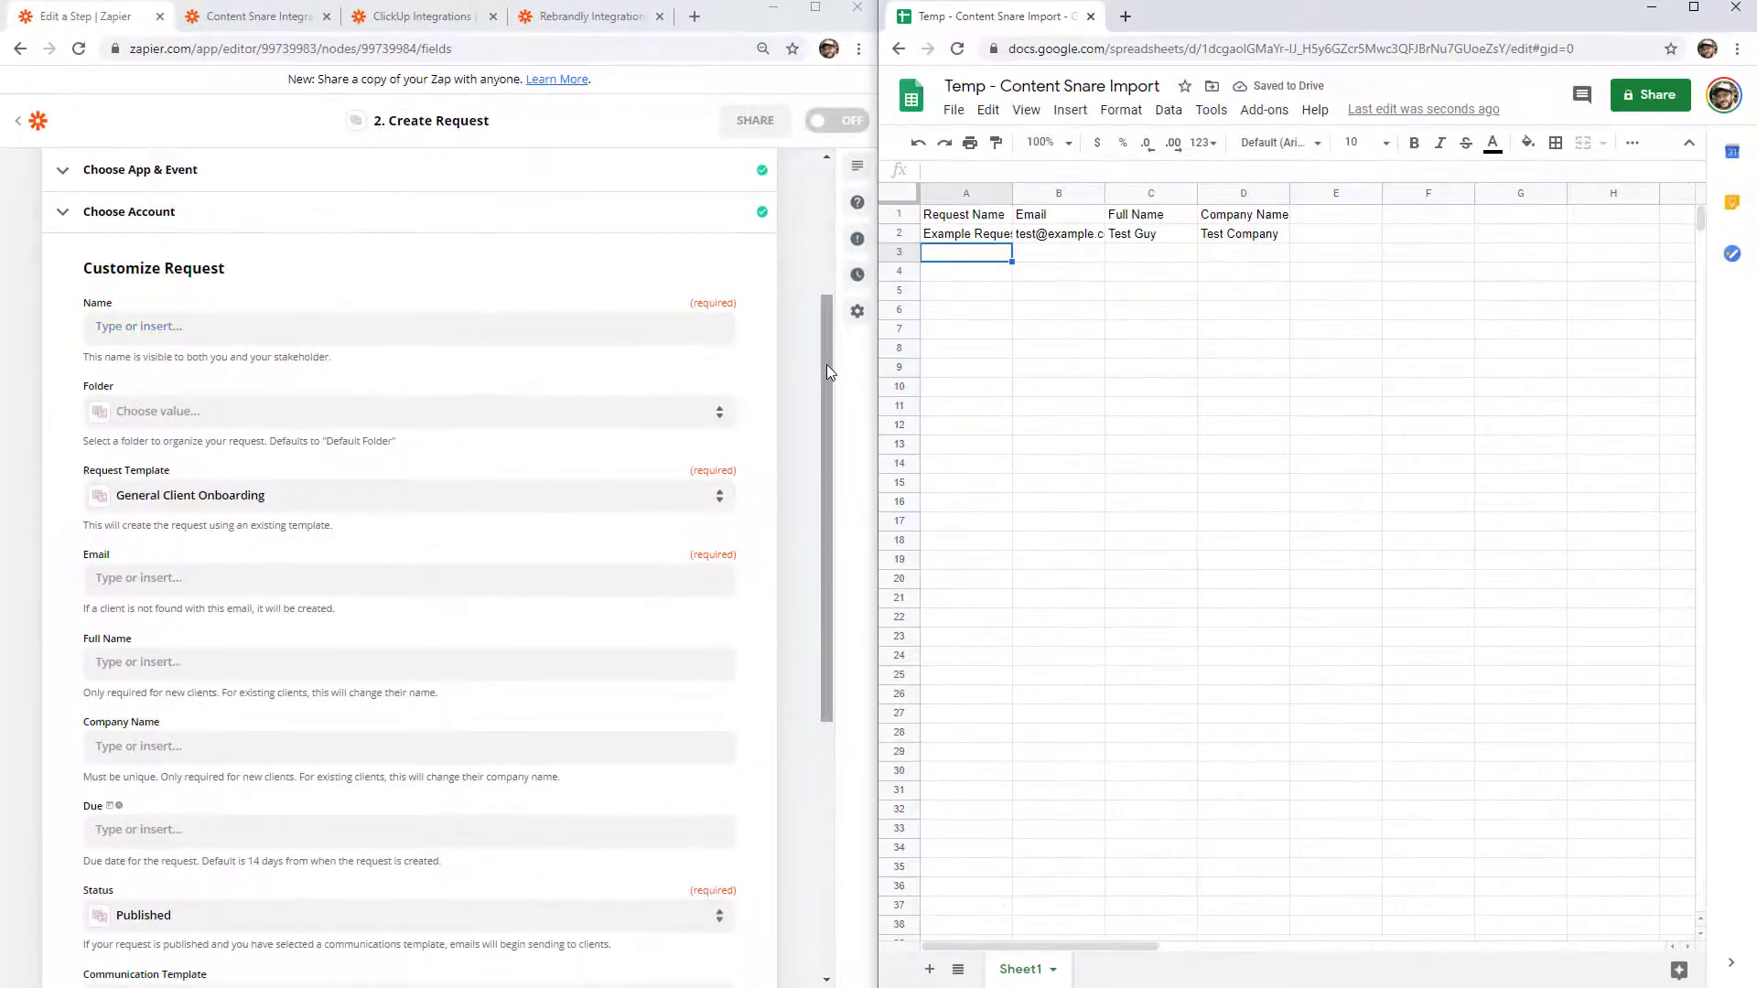
- Set the trigger to Google Sheets' New Spreadsheet Row event
scroll(826, 364, up, 5)
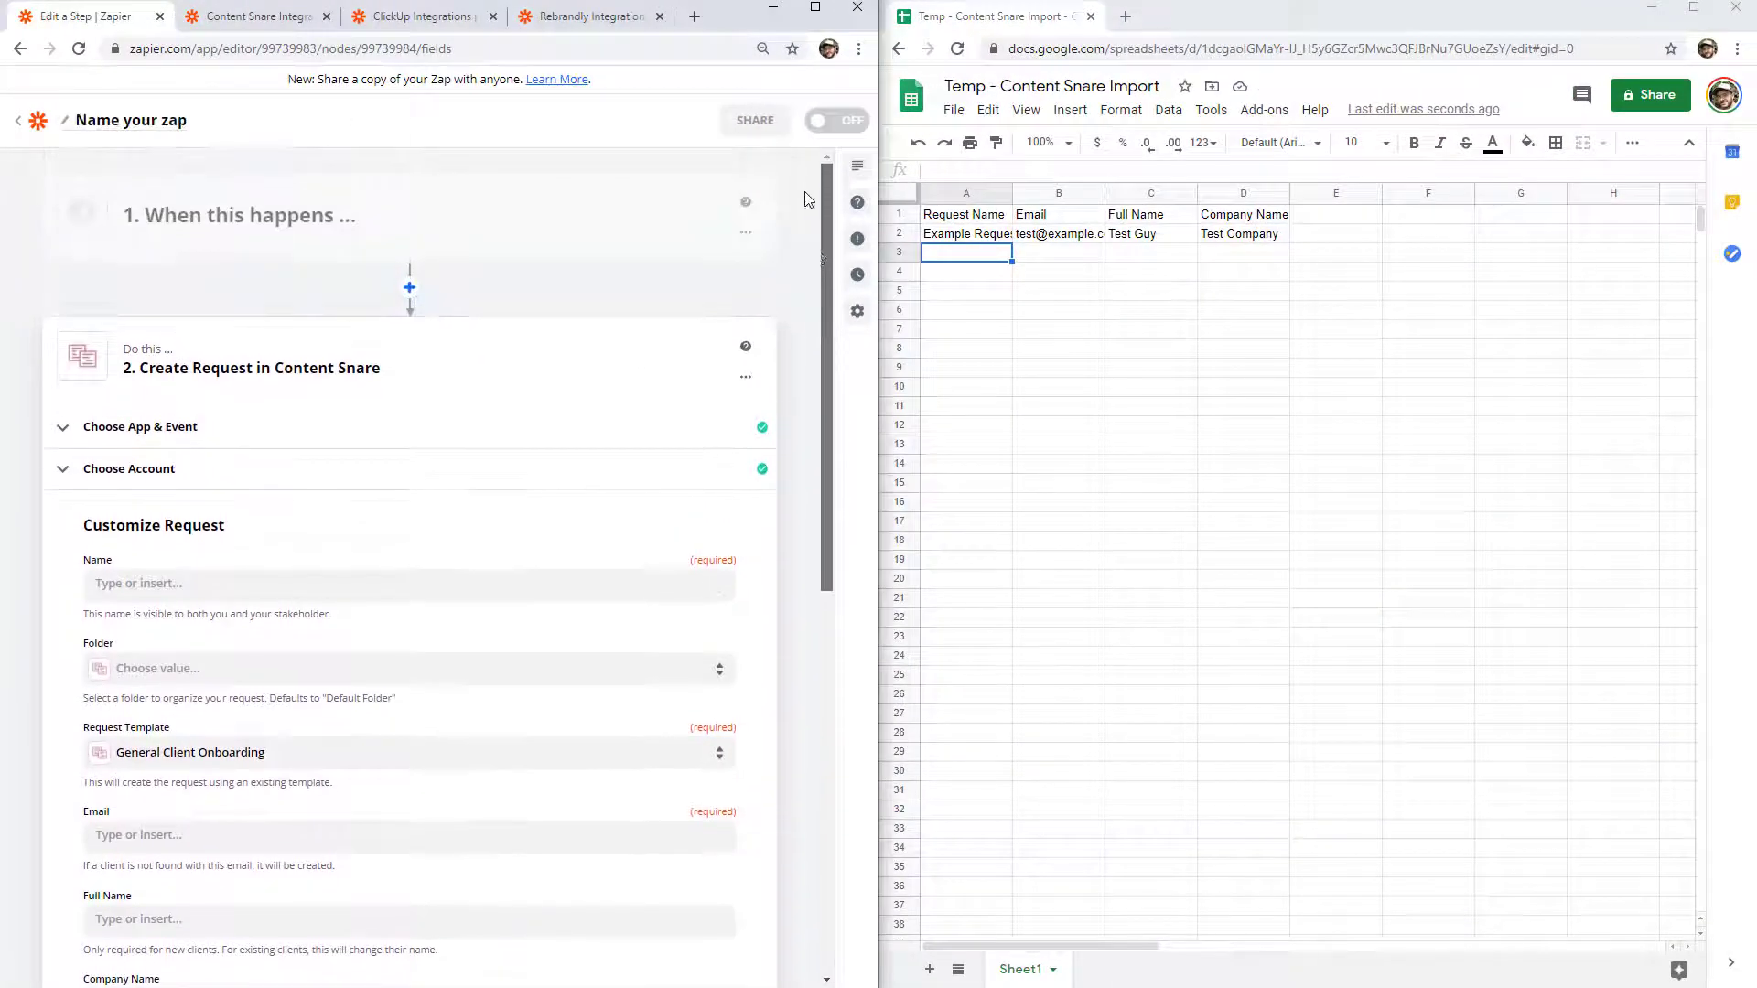
click(286, 222)
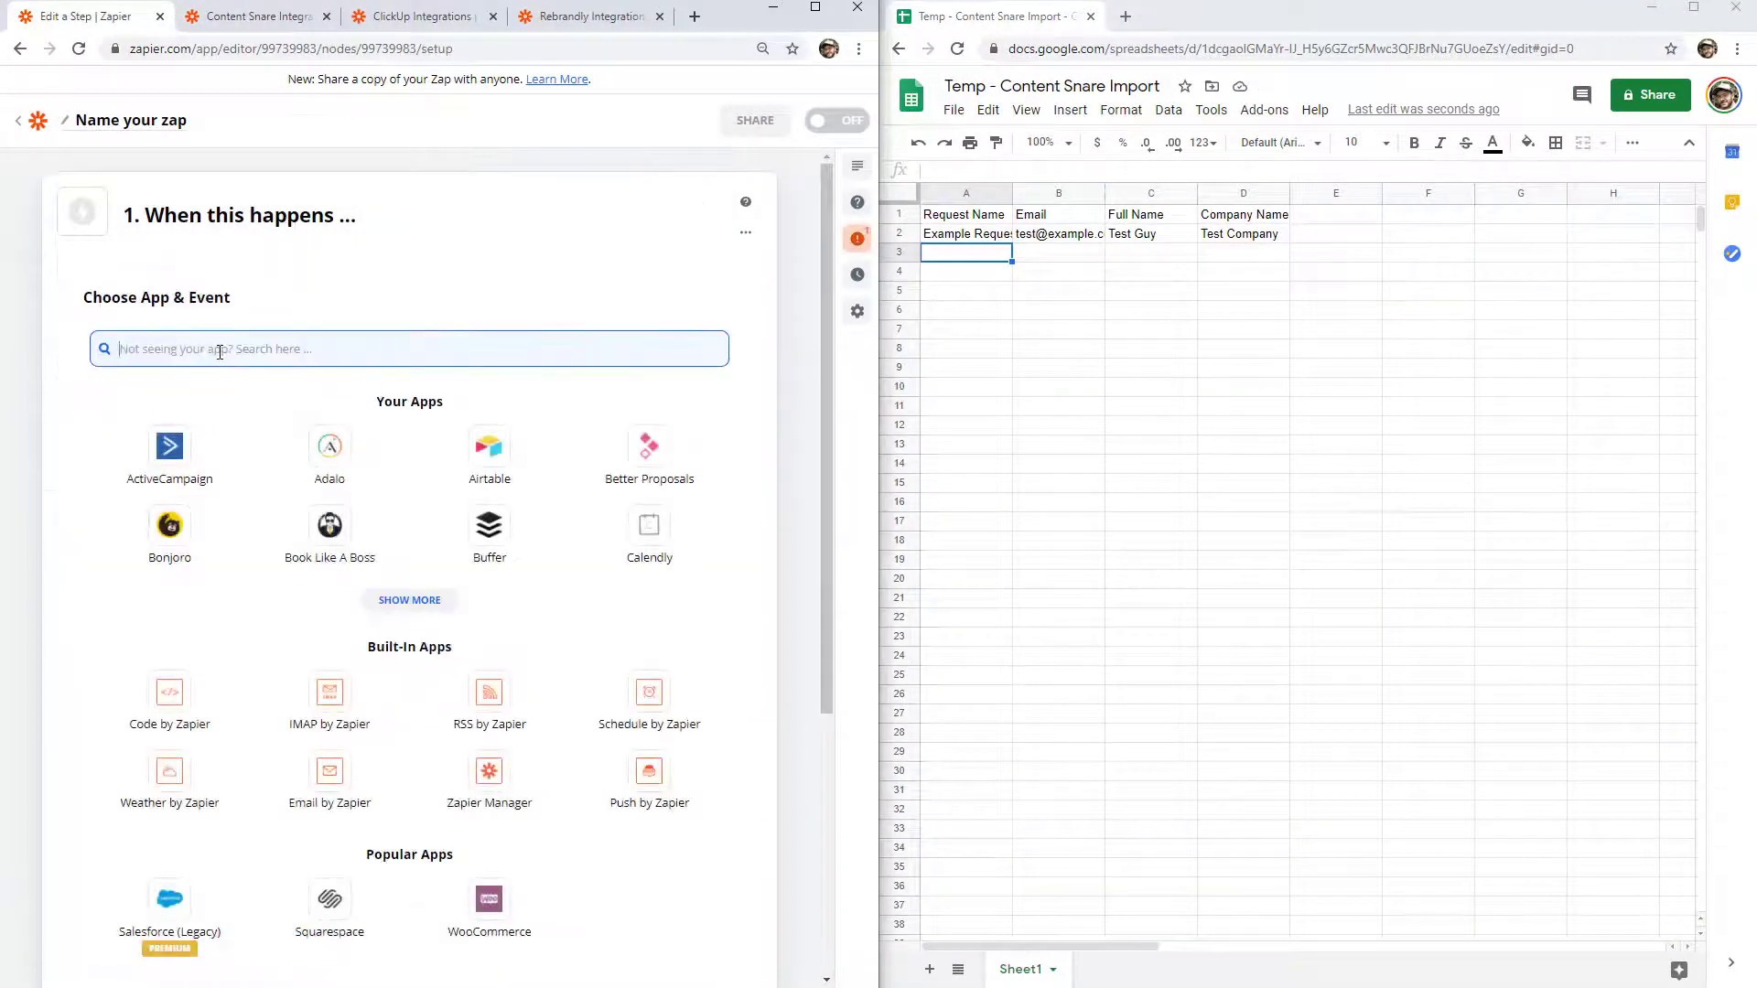
text(google)
click(174, 407)
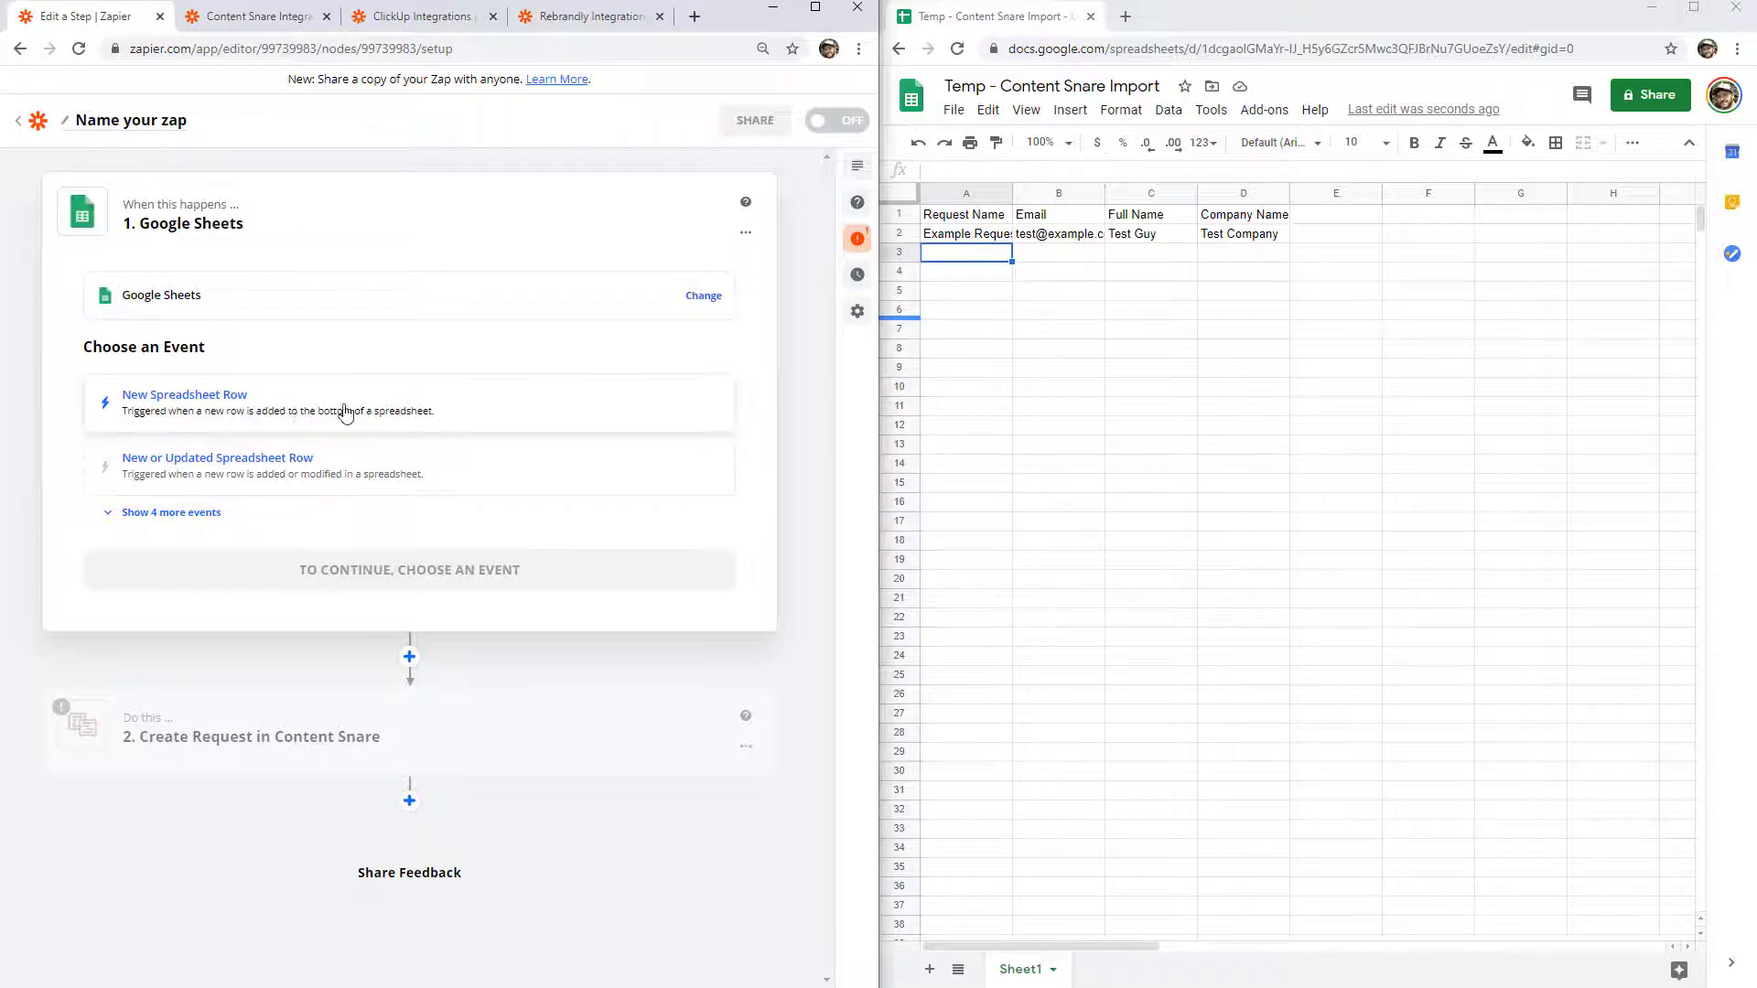
click(311, 412)
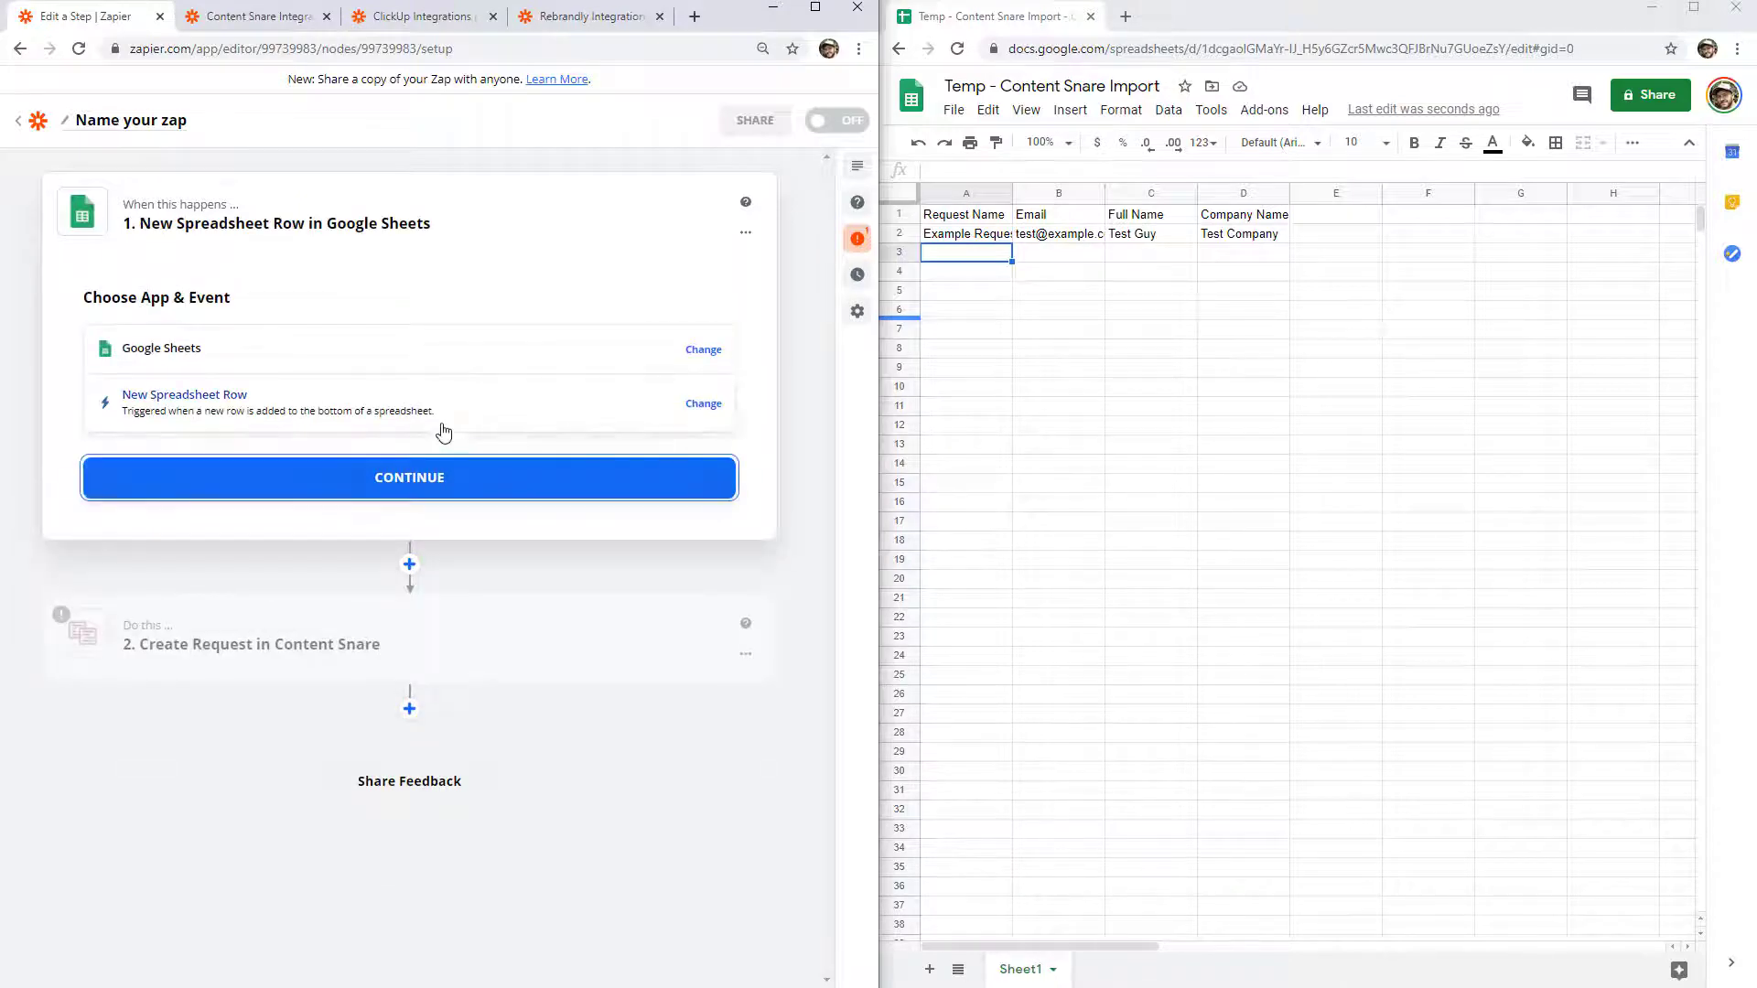
click(451, 462)
- Point the trigger at Sheet1 of 'Temp - Content Snare Import' using the connected Google account
click(396, 409)
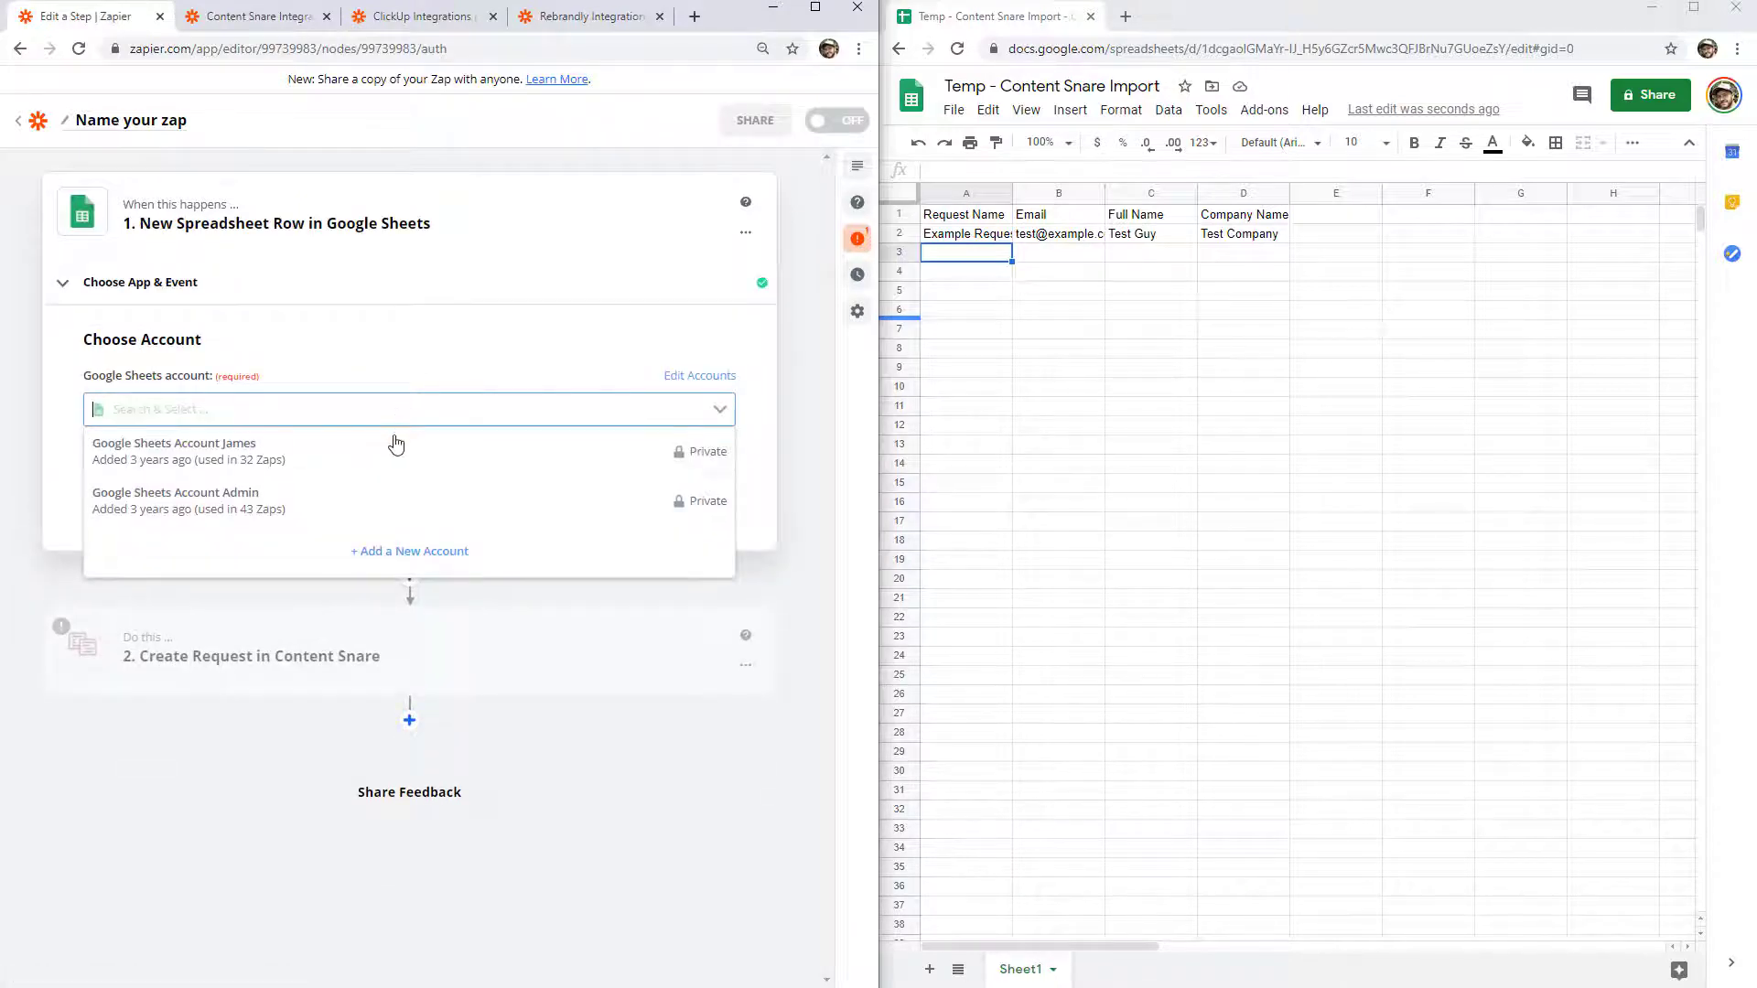
click(397, 452)
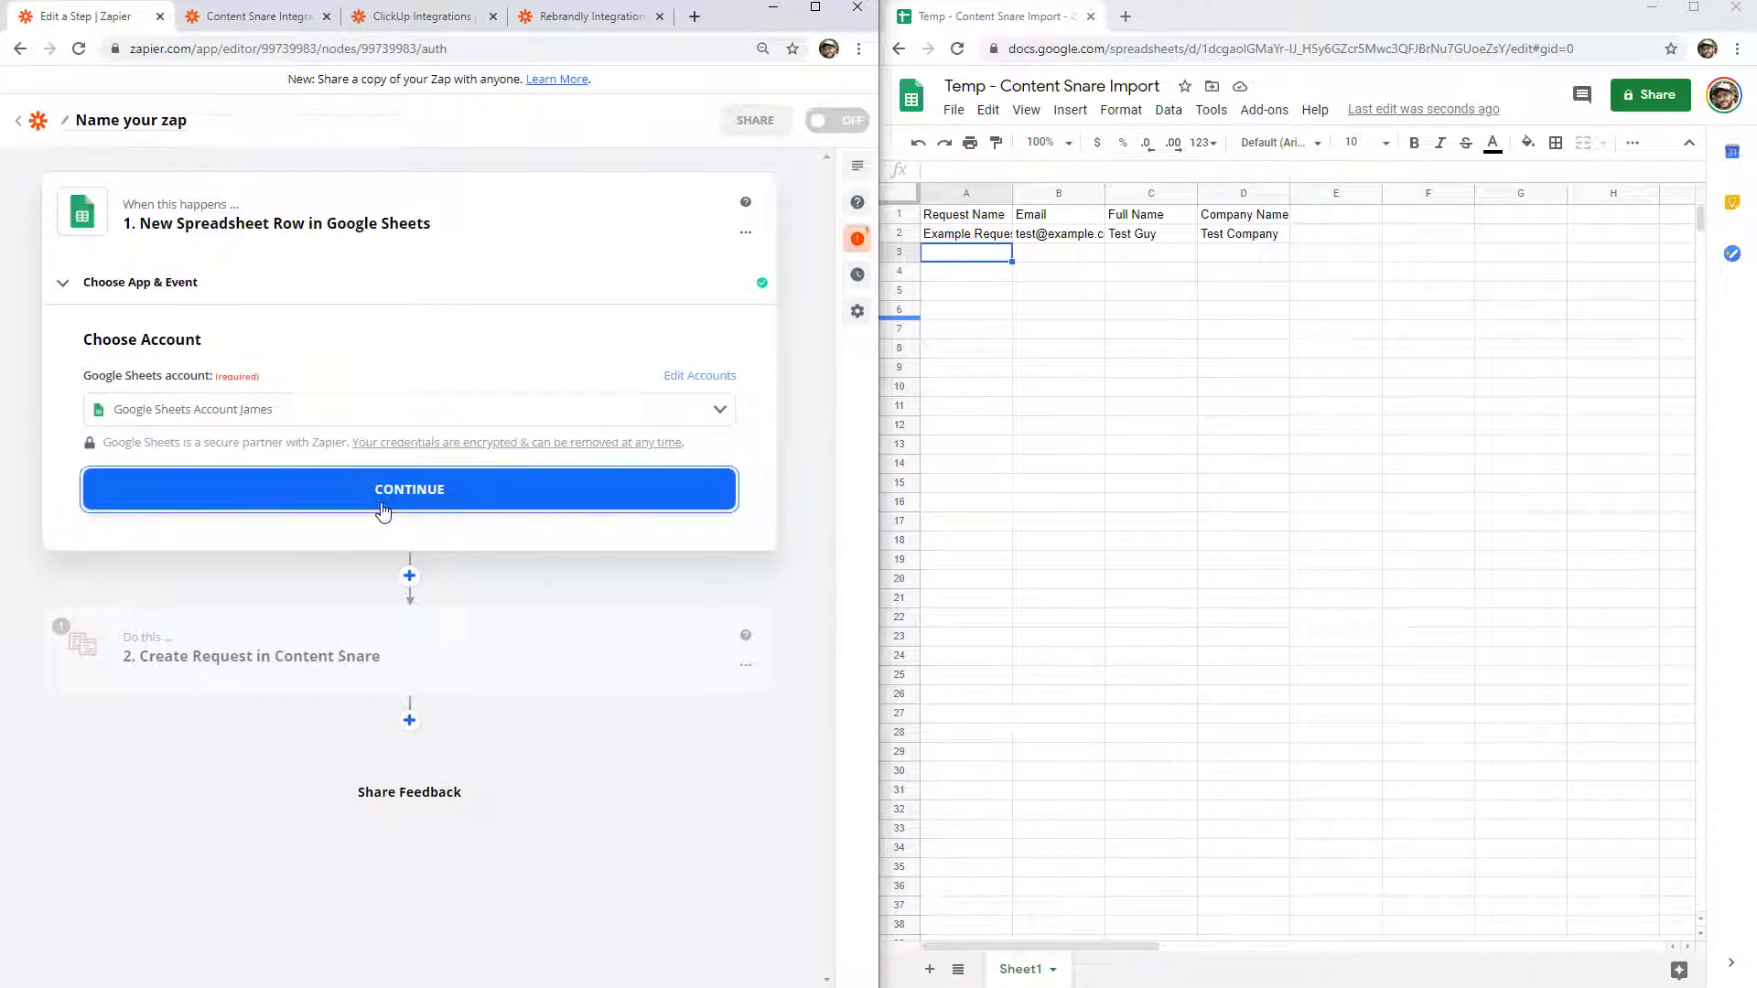
click(382, 510)
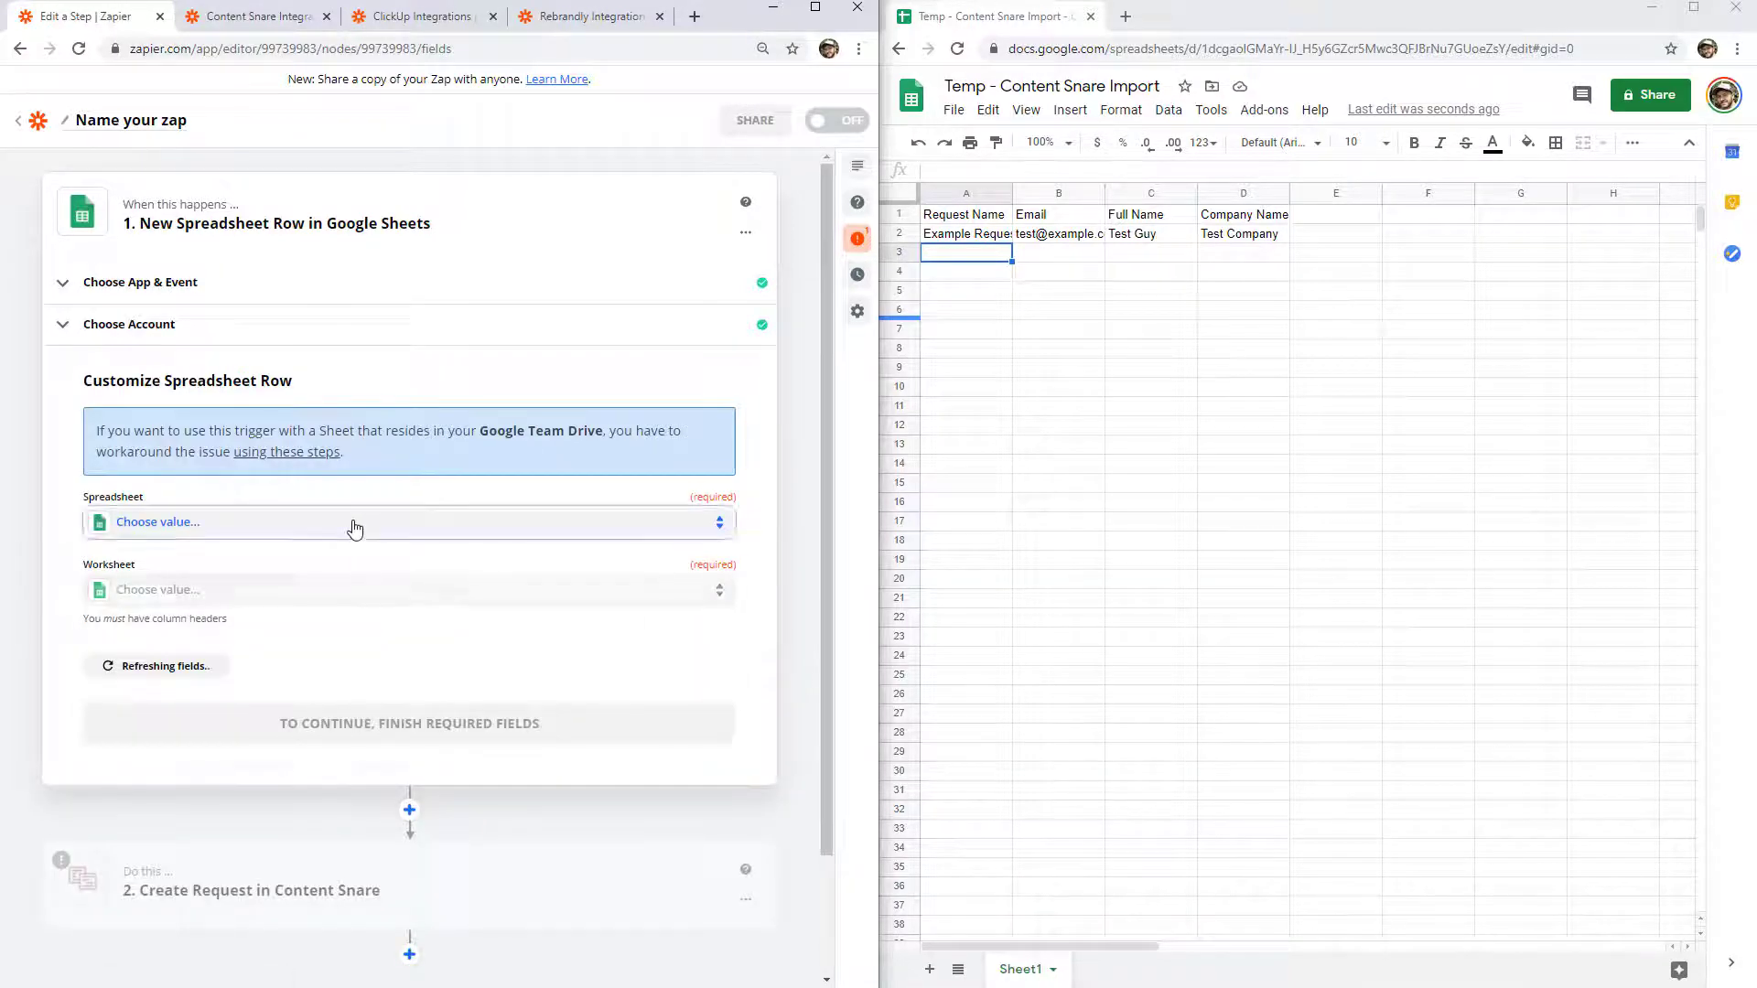
click(355, 529)
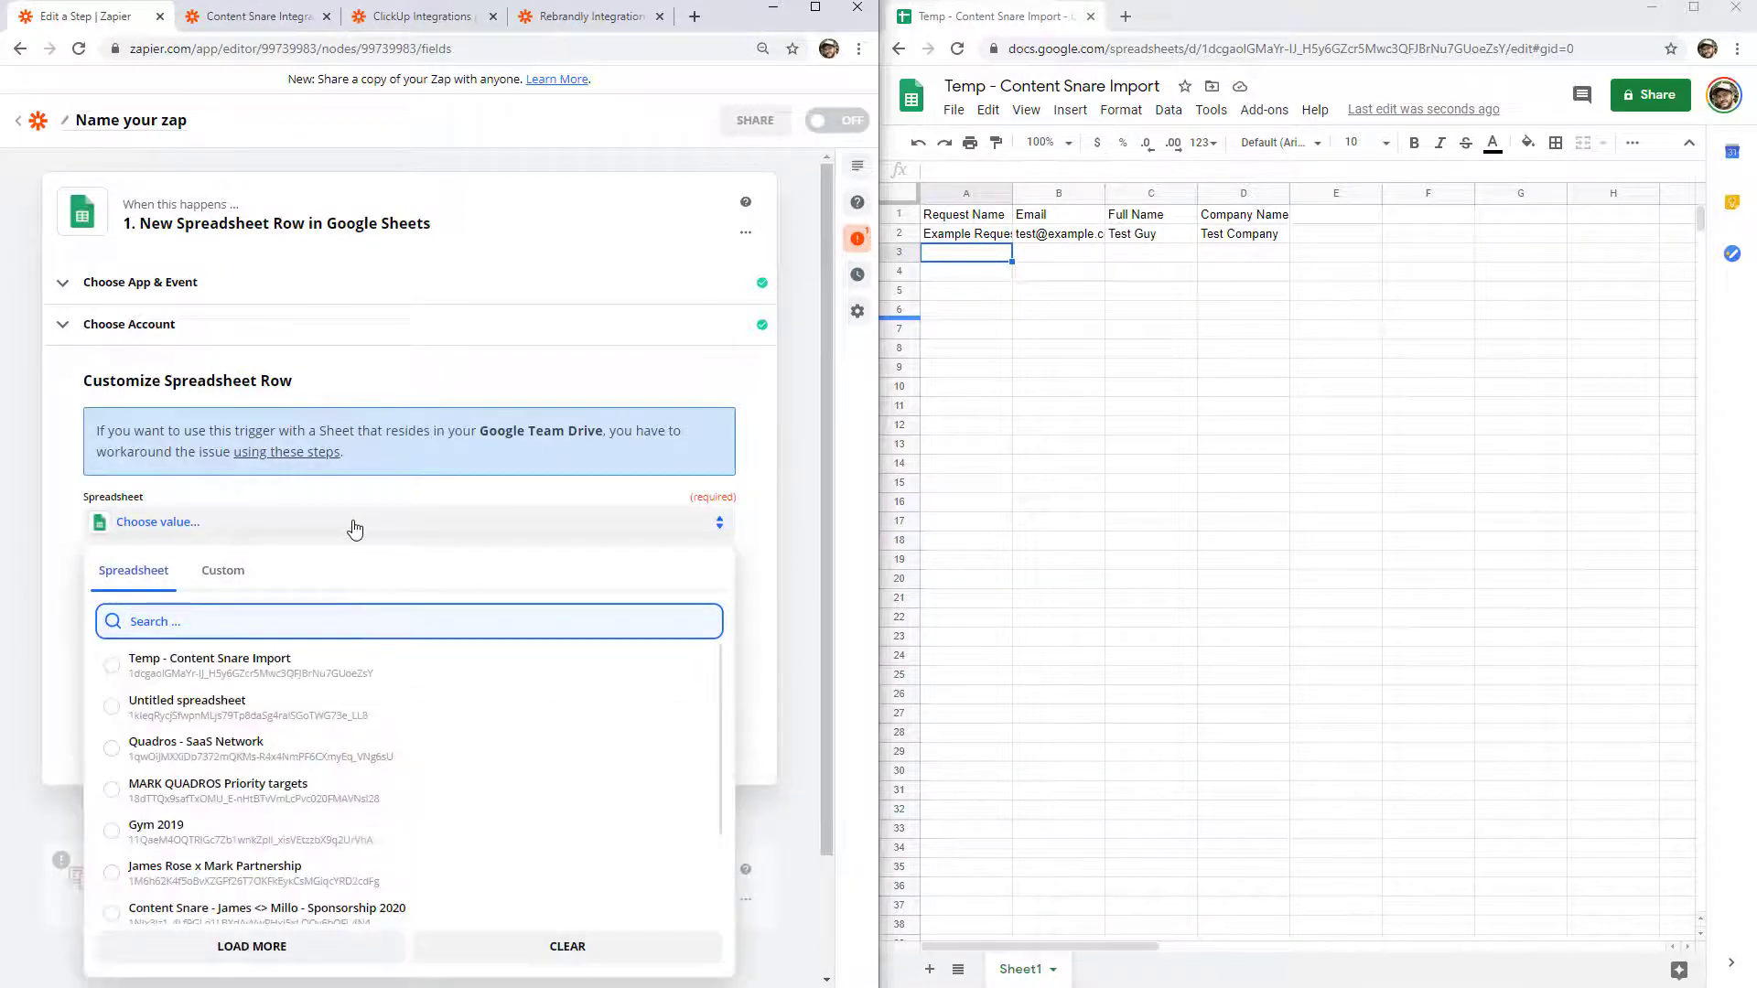
click(224, 659)
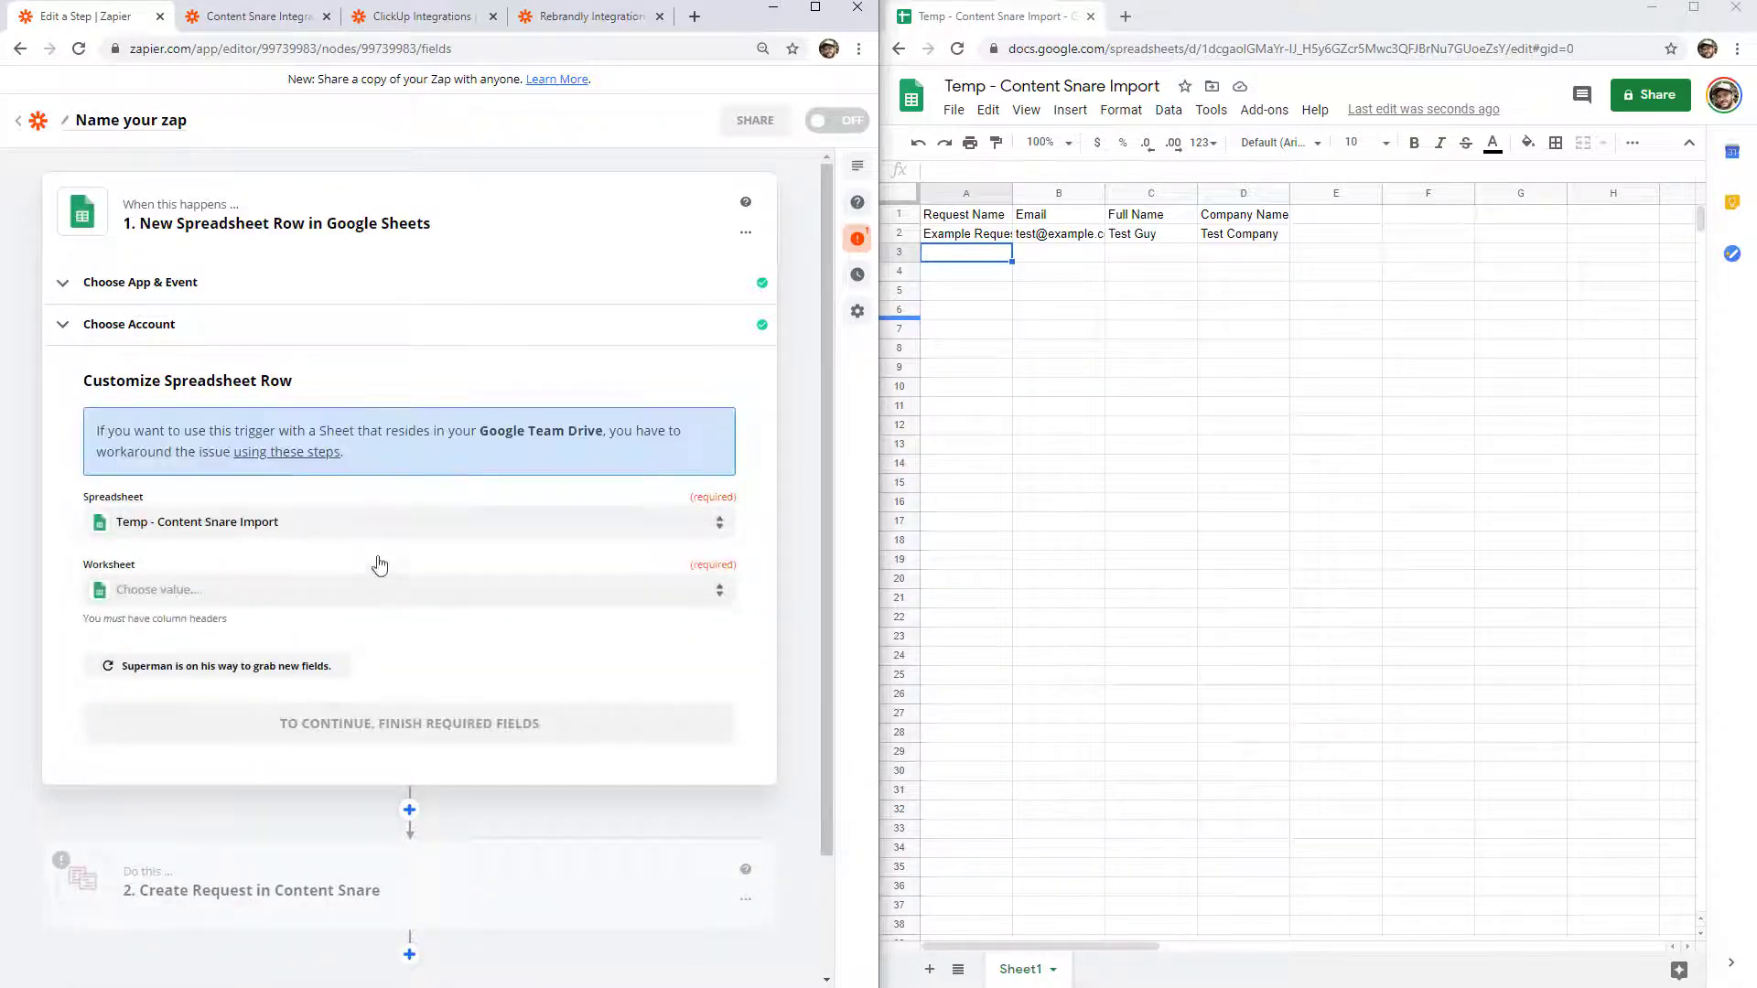
click(329, 583)
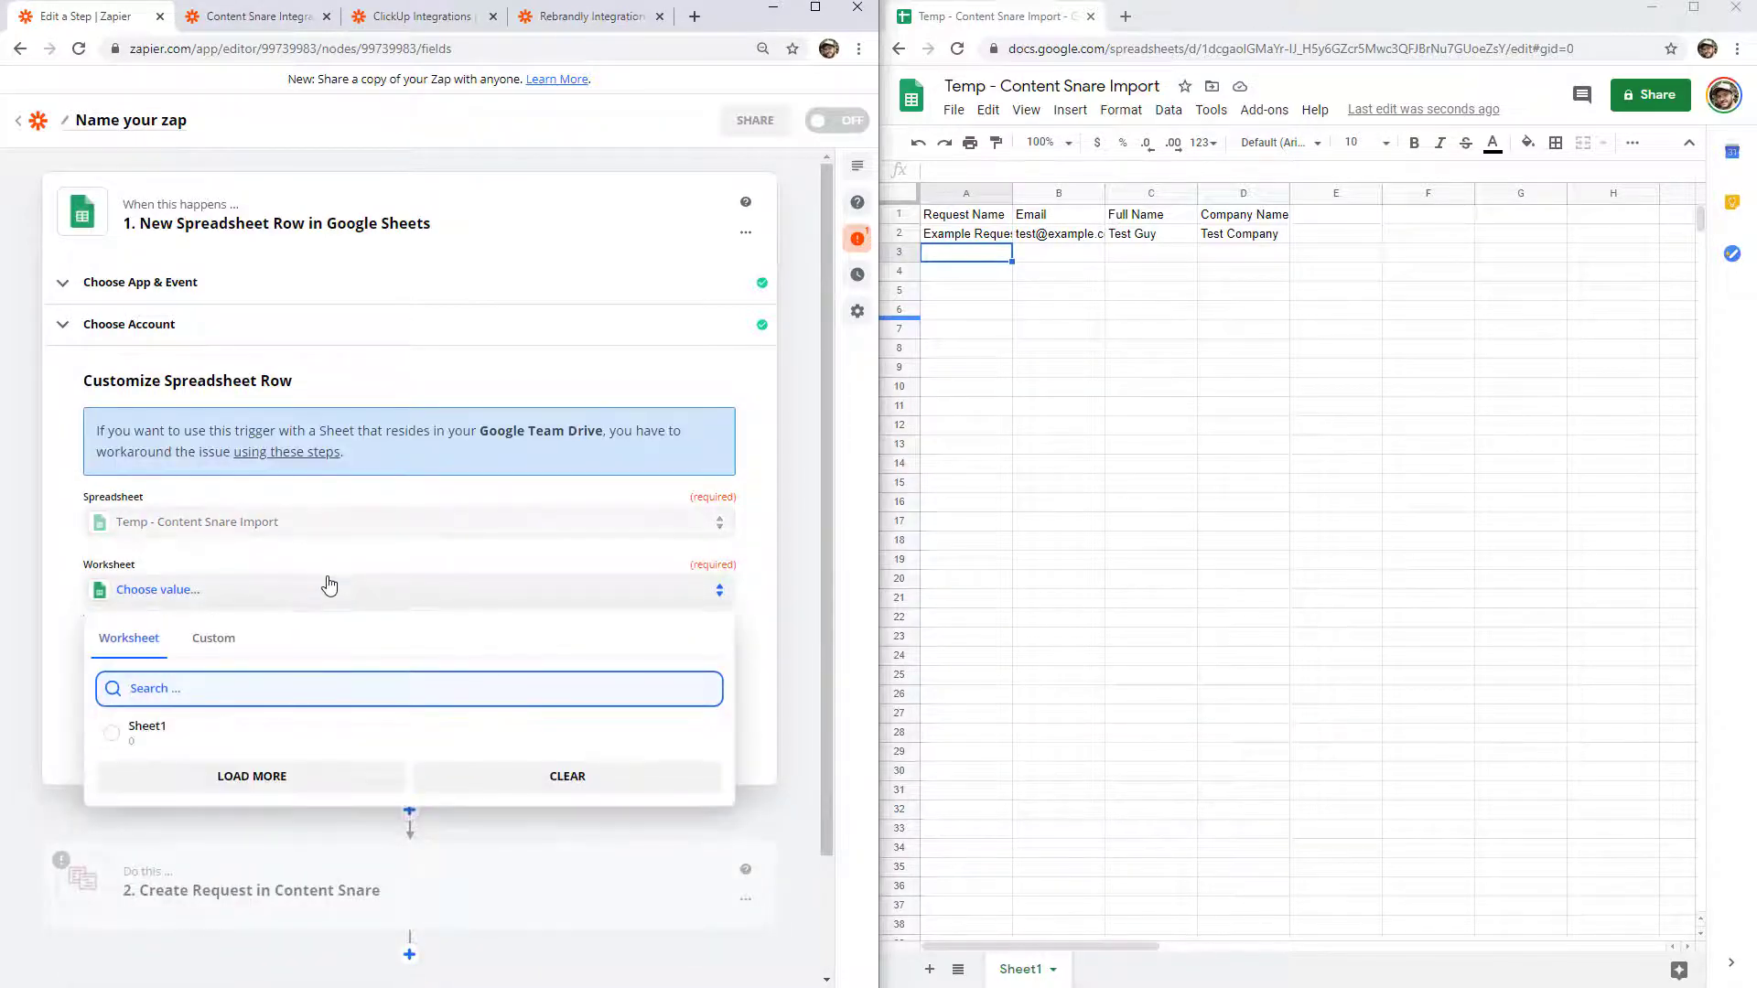
click(142, 730)
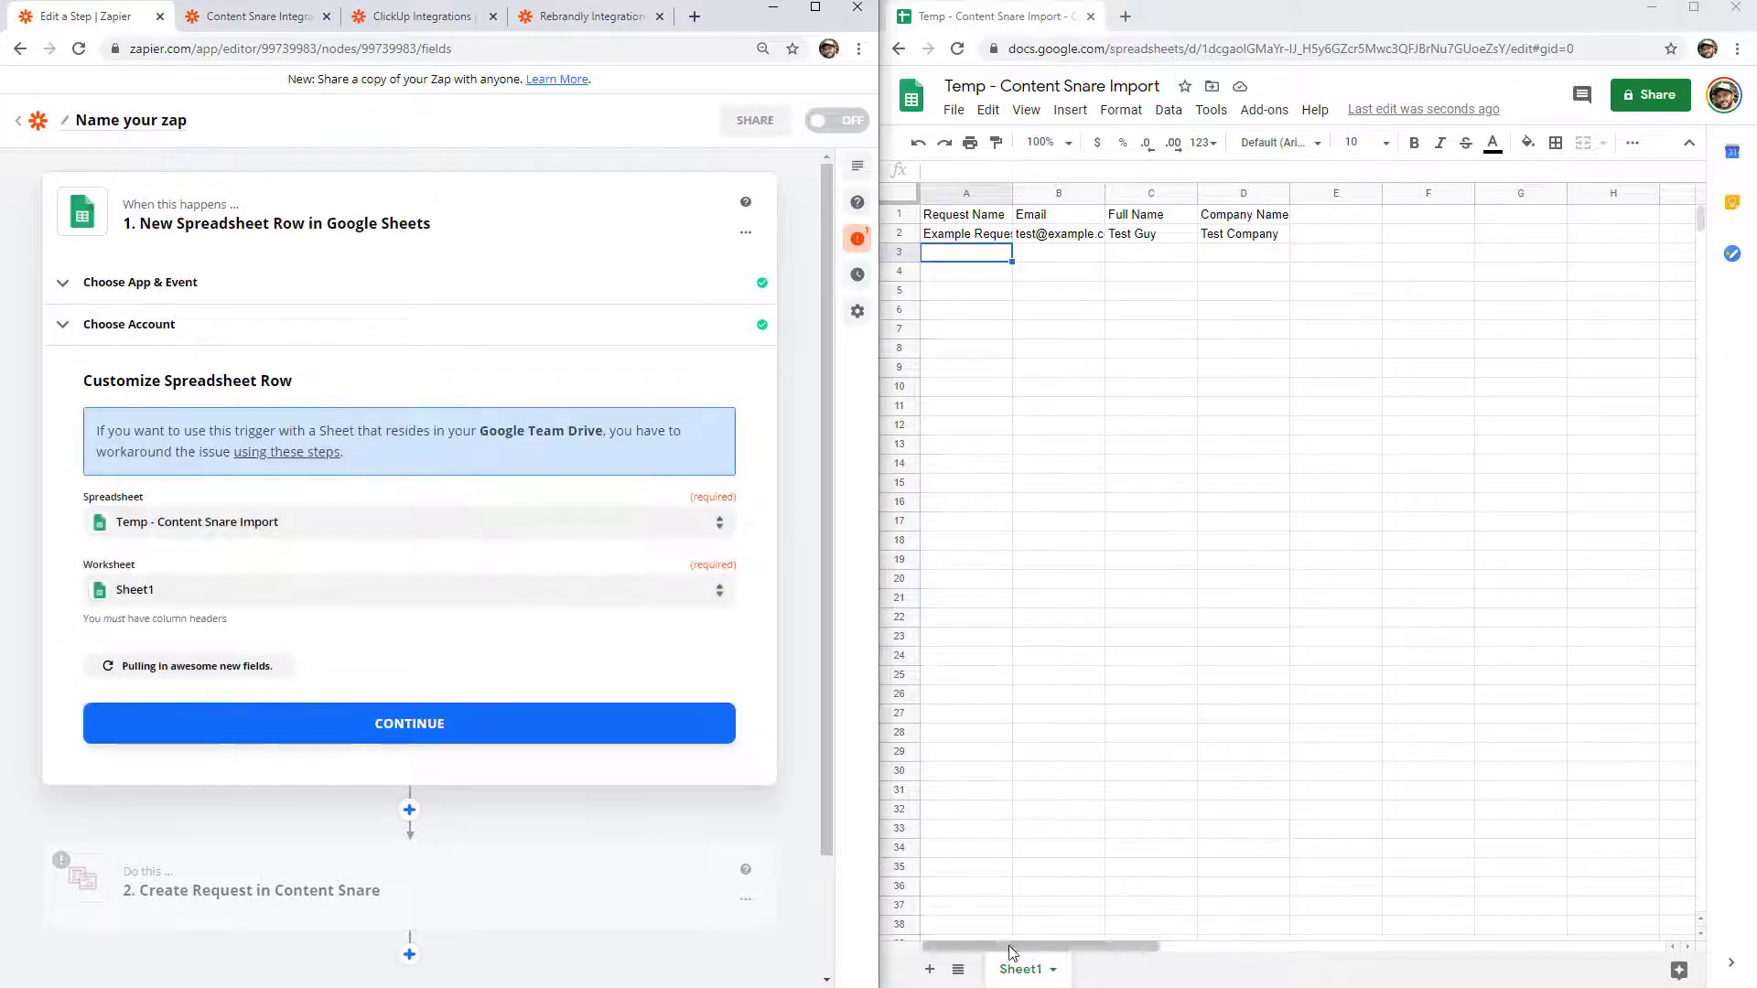
click(463, 730)
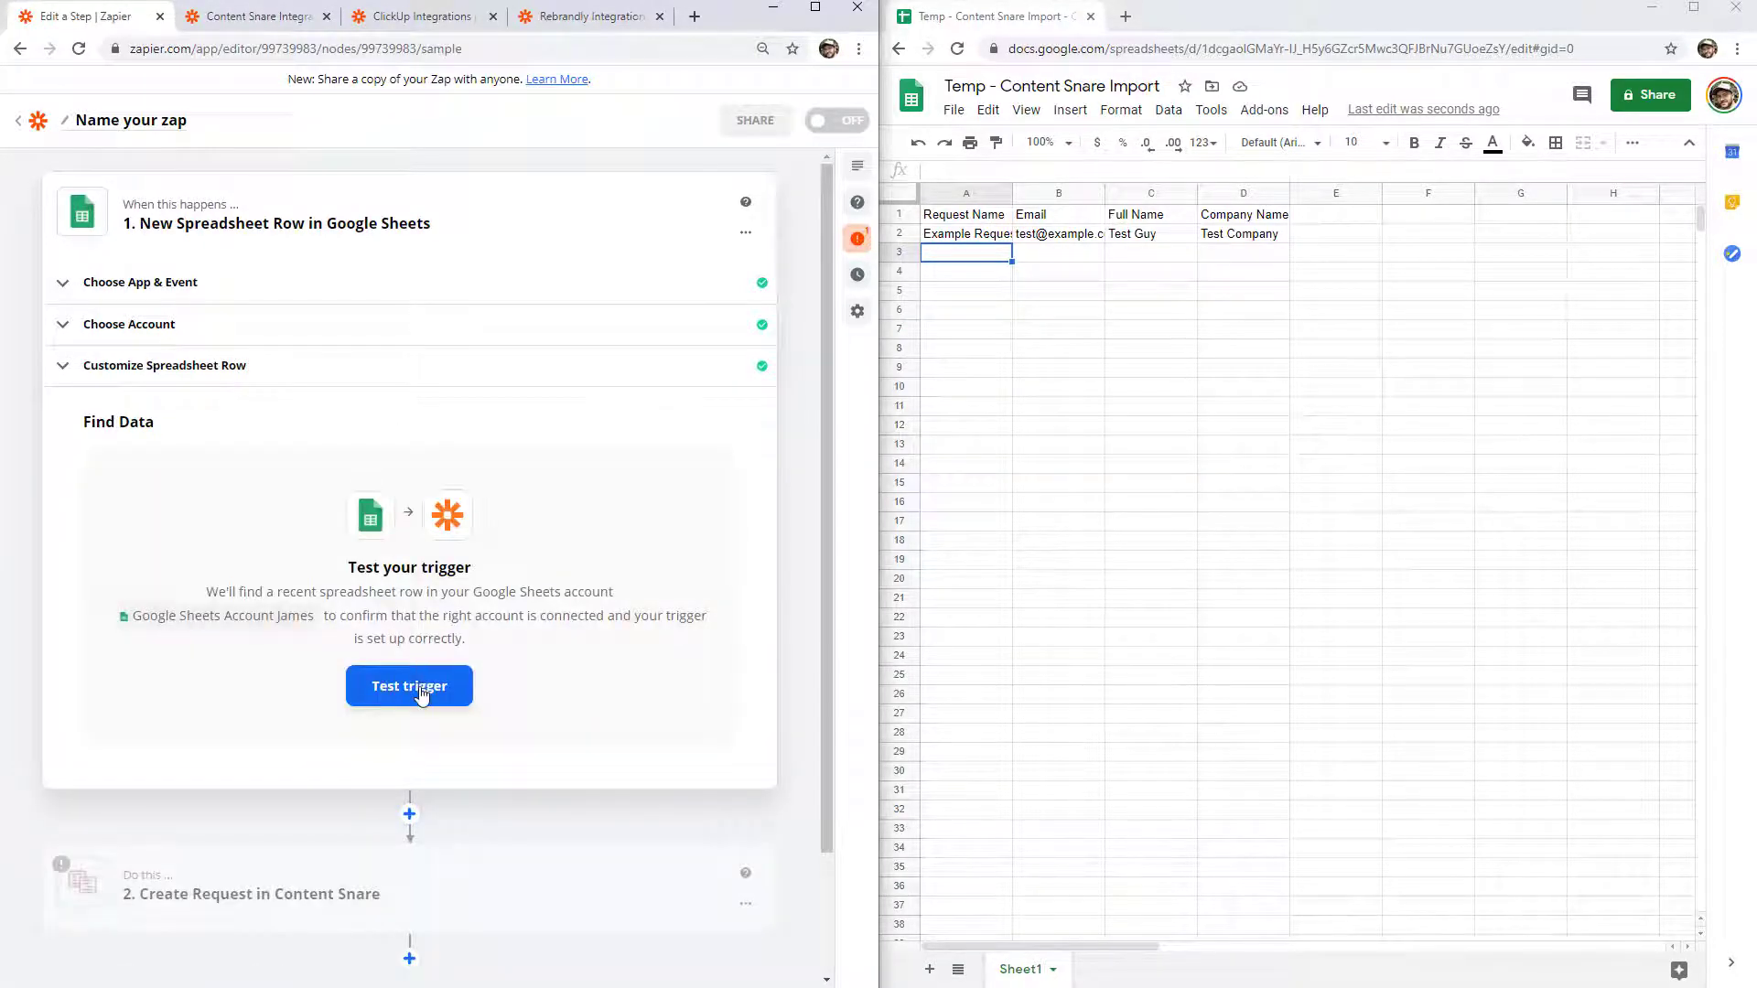
- Test the trigger, then accept the sample row it finds
click(422, 696)
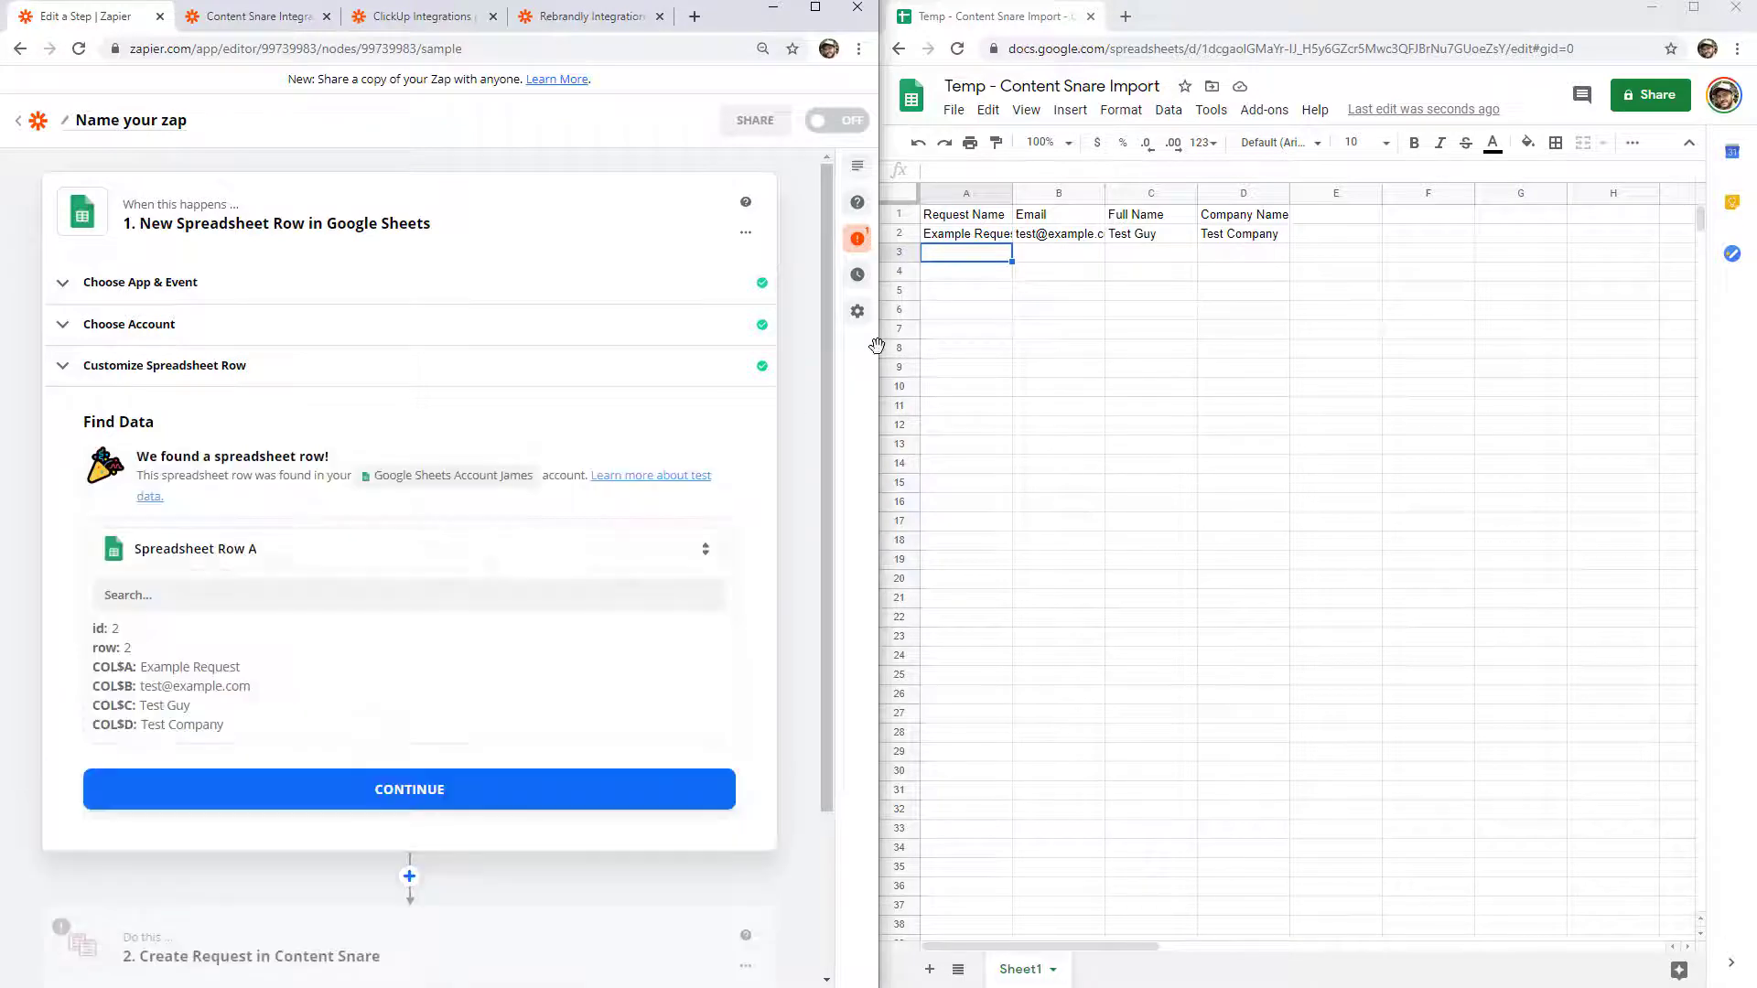
scroll(568, 491, down, 1)
drag(108, 556, 268, 659)
click(314, 623)
click(397, 701)
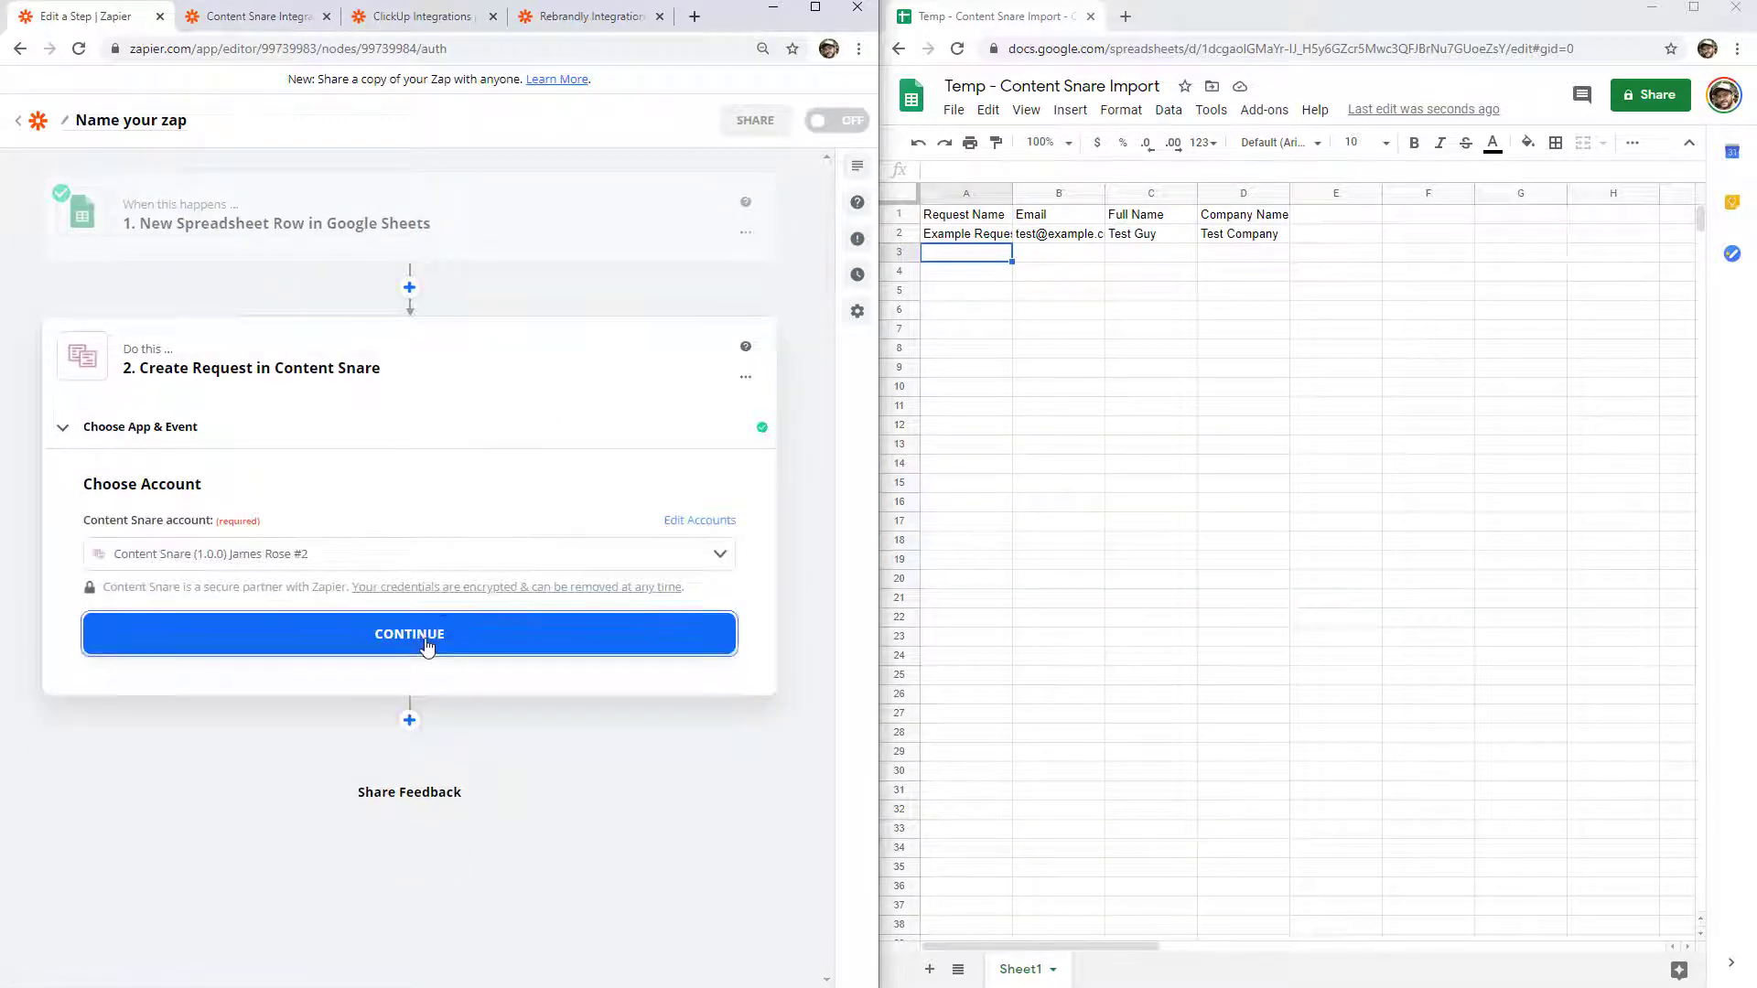
- Confirm the Content Snare account and map the request Name to the sheet's Request Name
click(437, 628)
scroll(573, 502, down, 3)
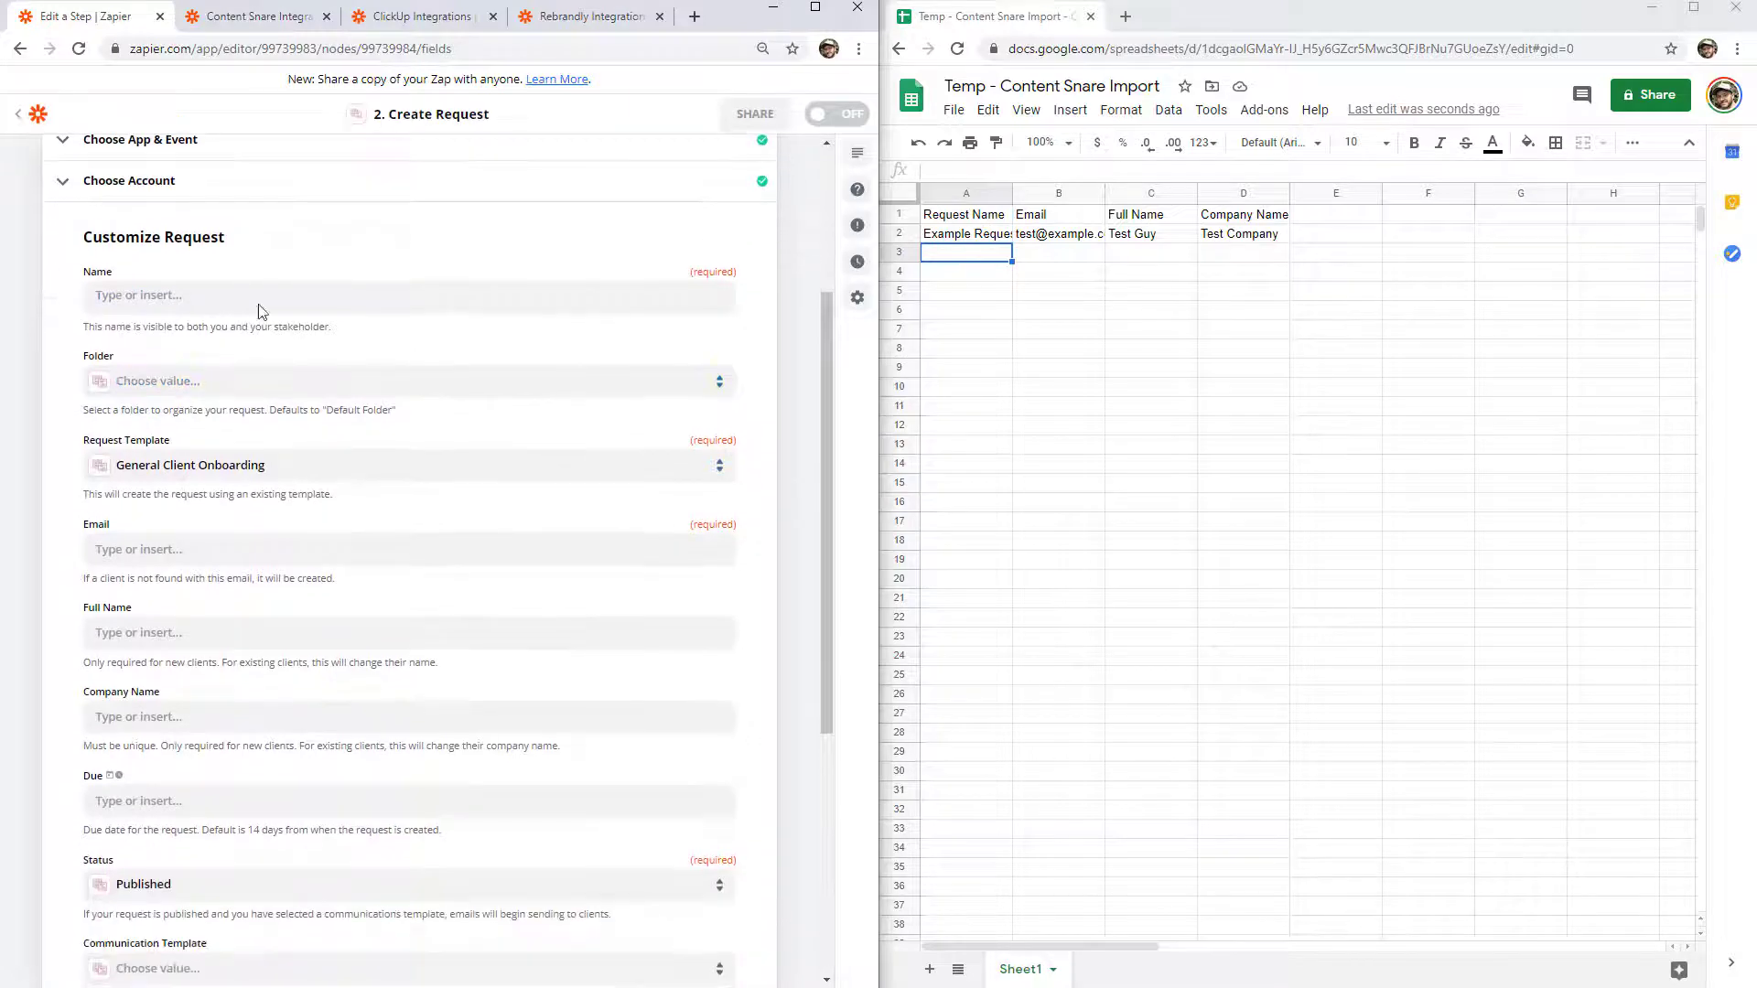
click(205, 298)
click(163, 549)
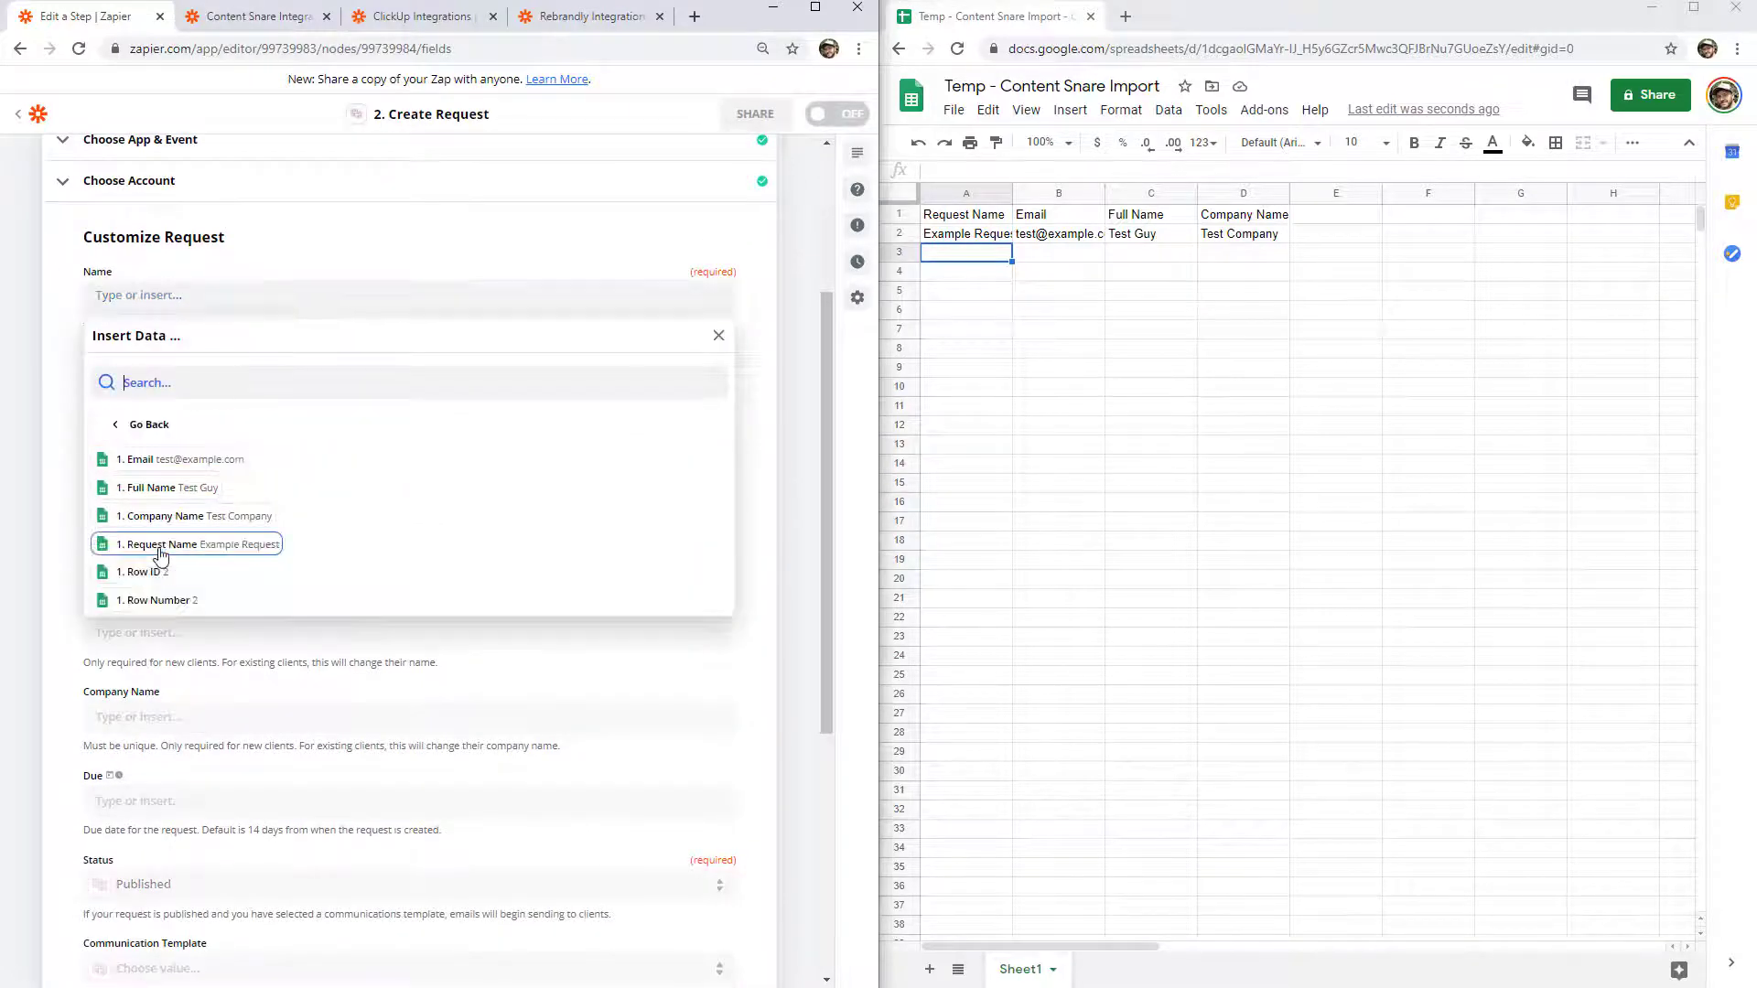
click(168, 546)
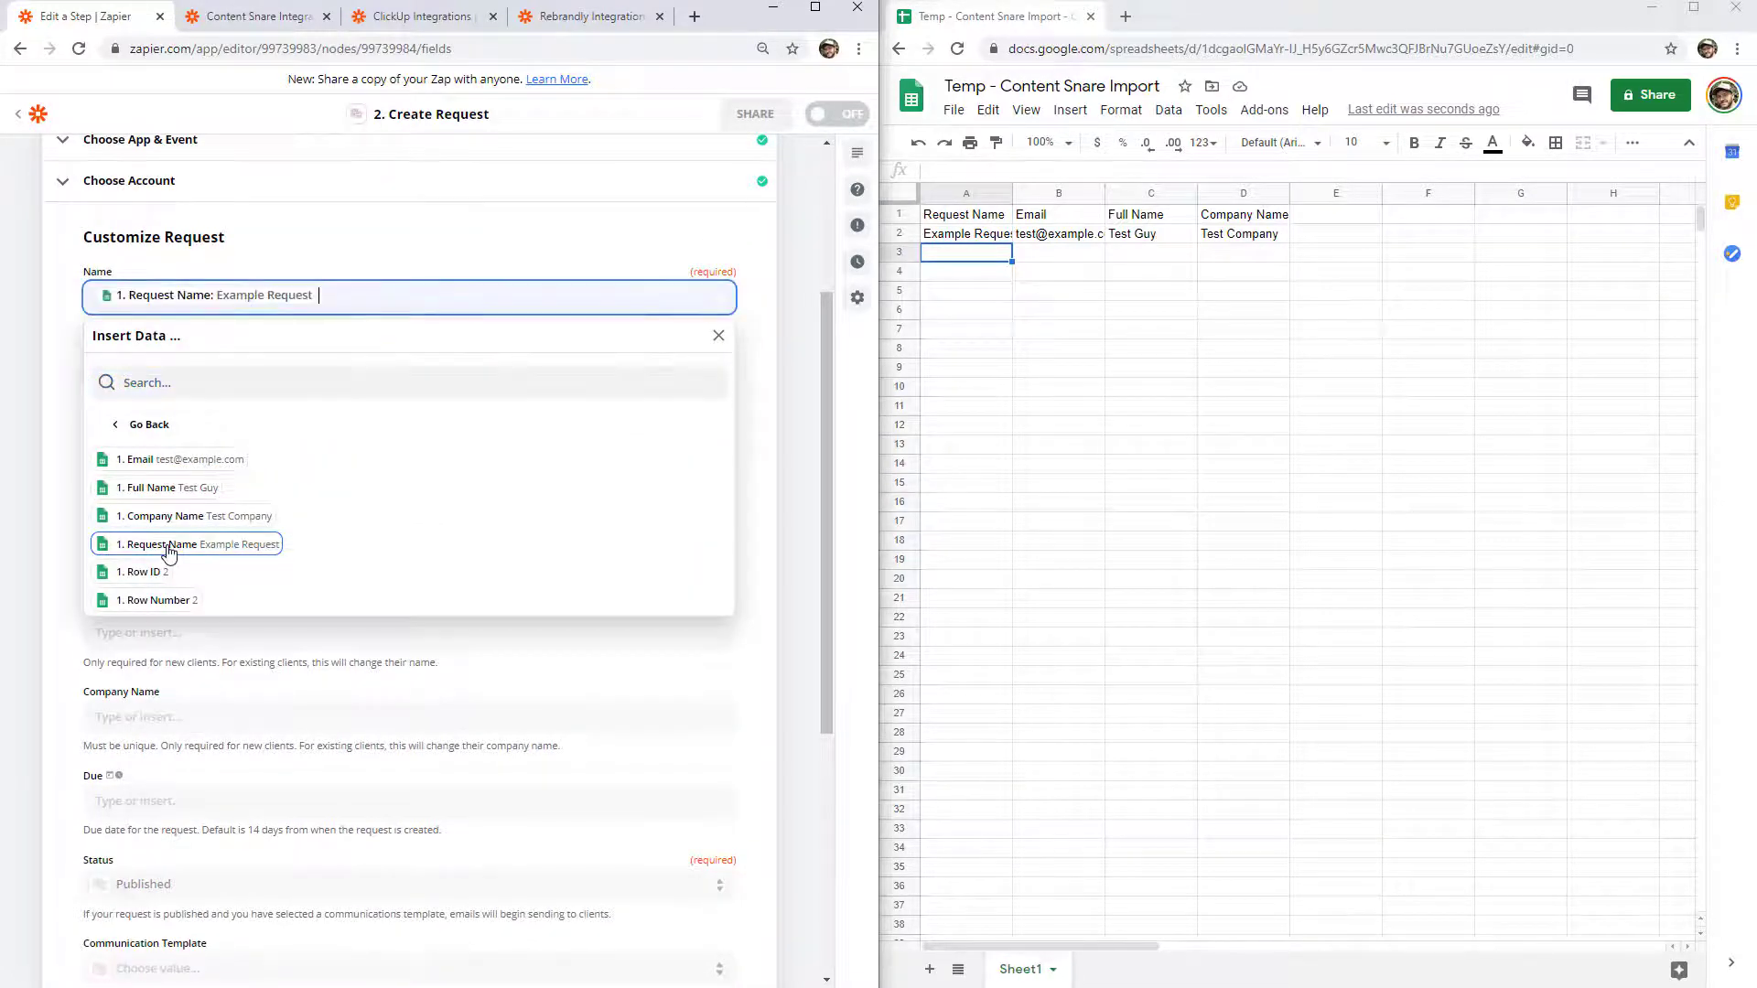
click(190, 377)
- Map Email, Full Name and Company Name to their matching sheet columns and continue
click(183, 548)
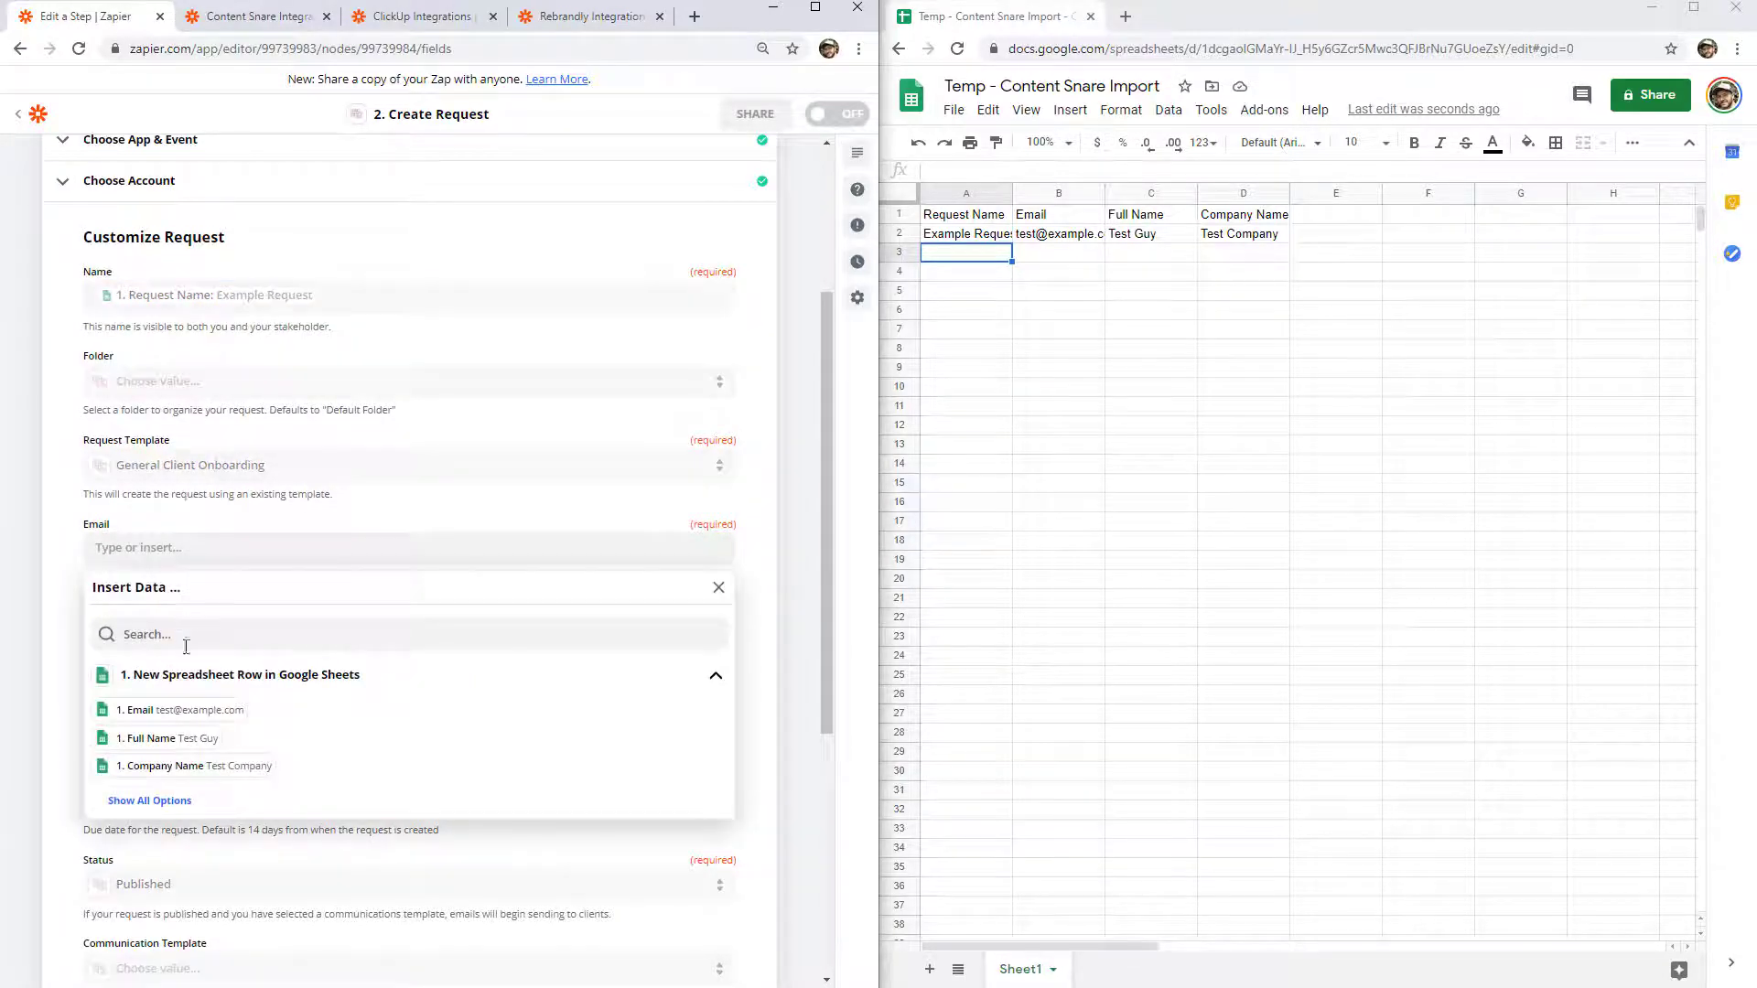
click(181, 711)
click(256, 631)
click(185, 823)
click(229, 715)
click(211, 934)
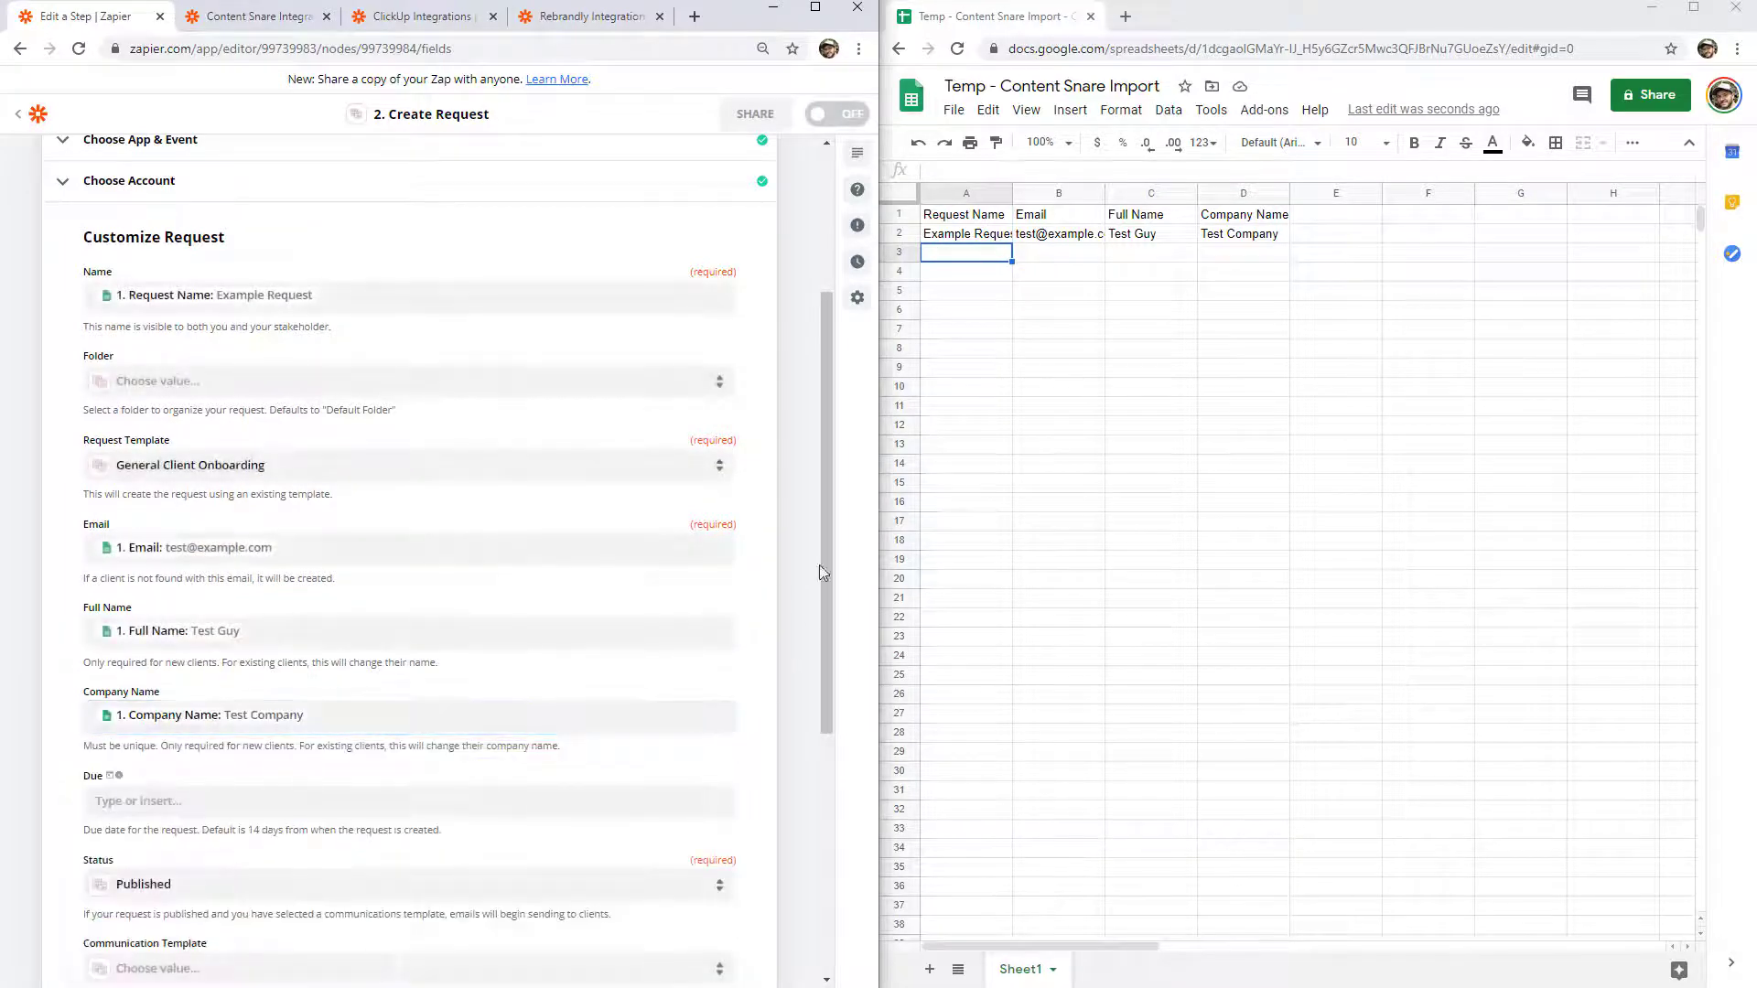
drag(831, 497, 836, 647)
click(239, 908)
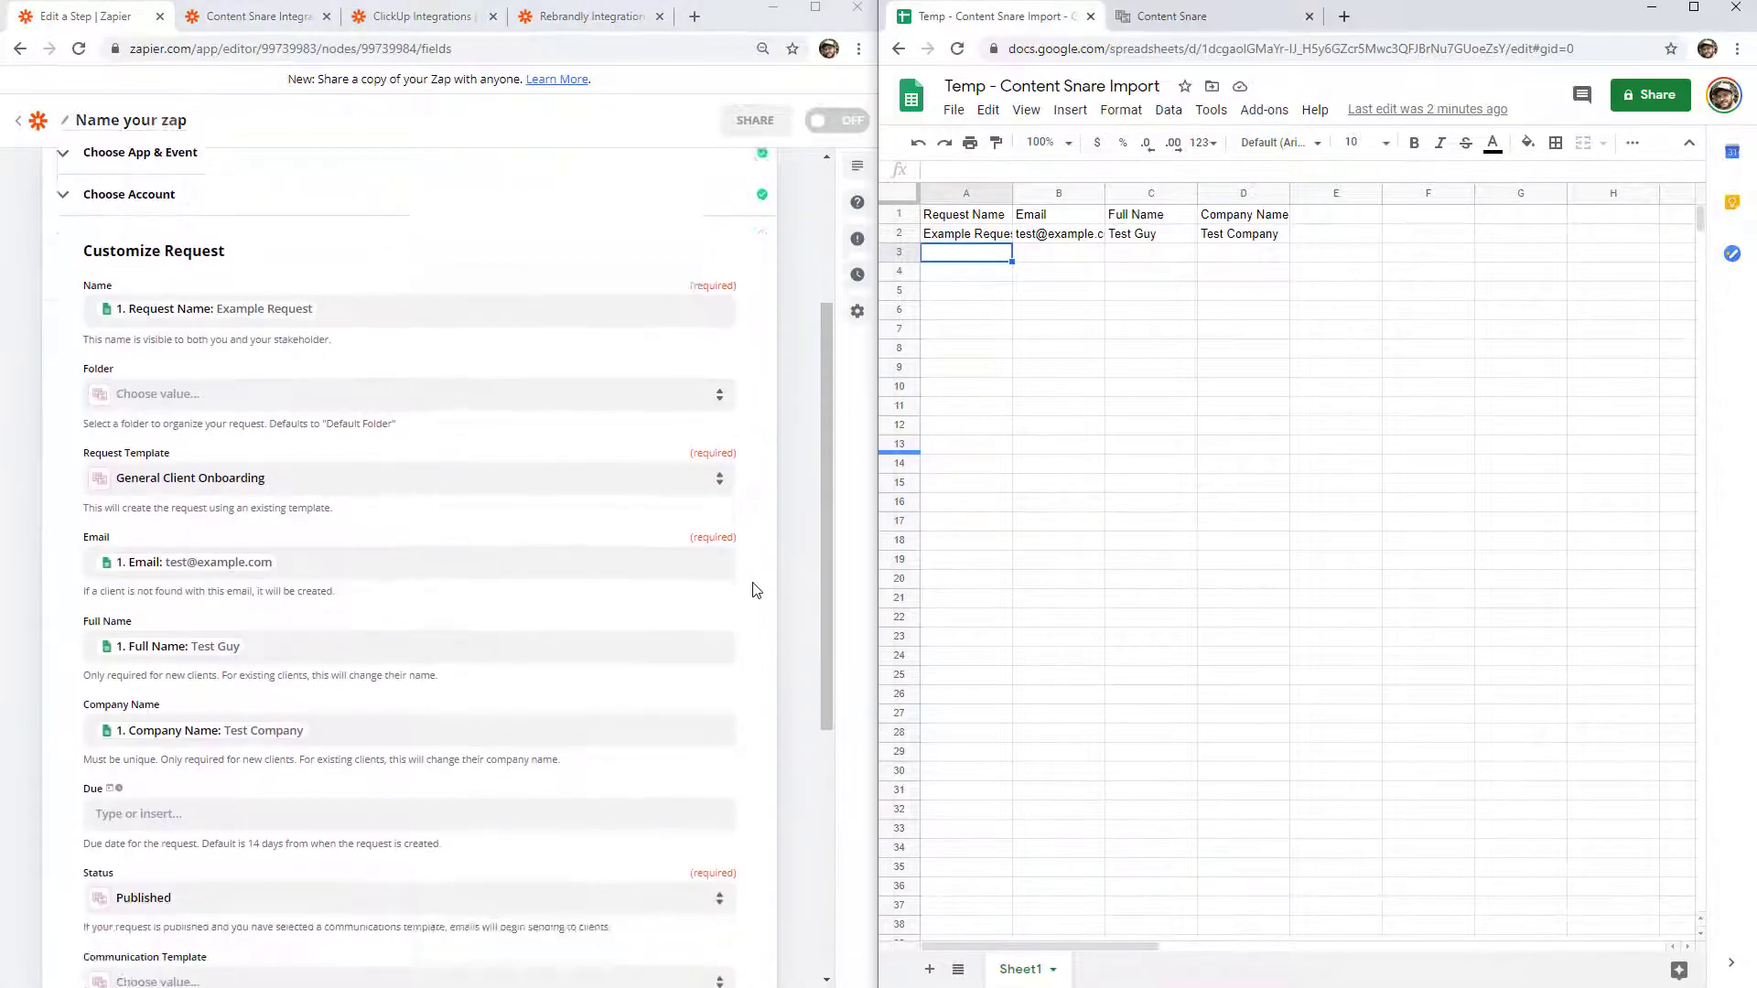
scroll(756, 590, down, 1)
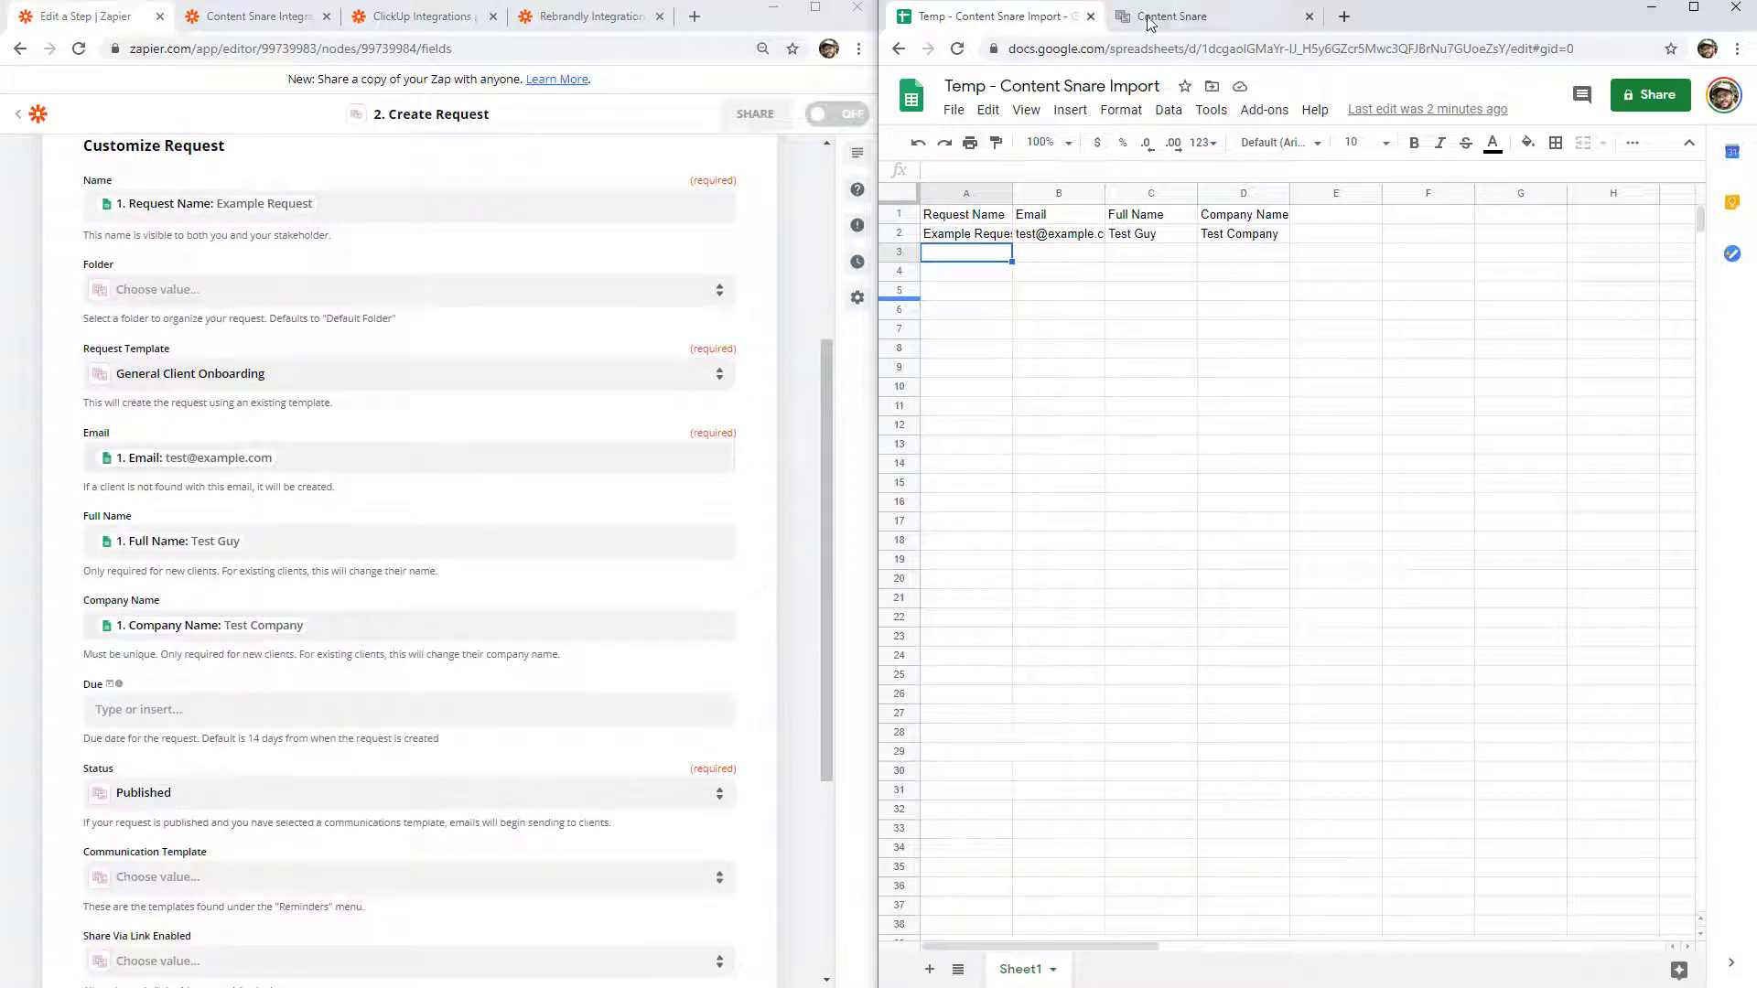
- Open Content Snare's requests page alongside, then send a test request from Create Request
click(1181, 17)
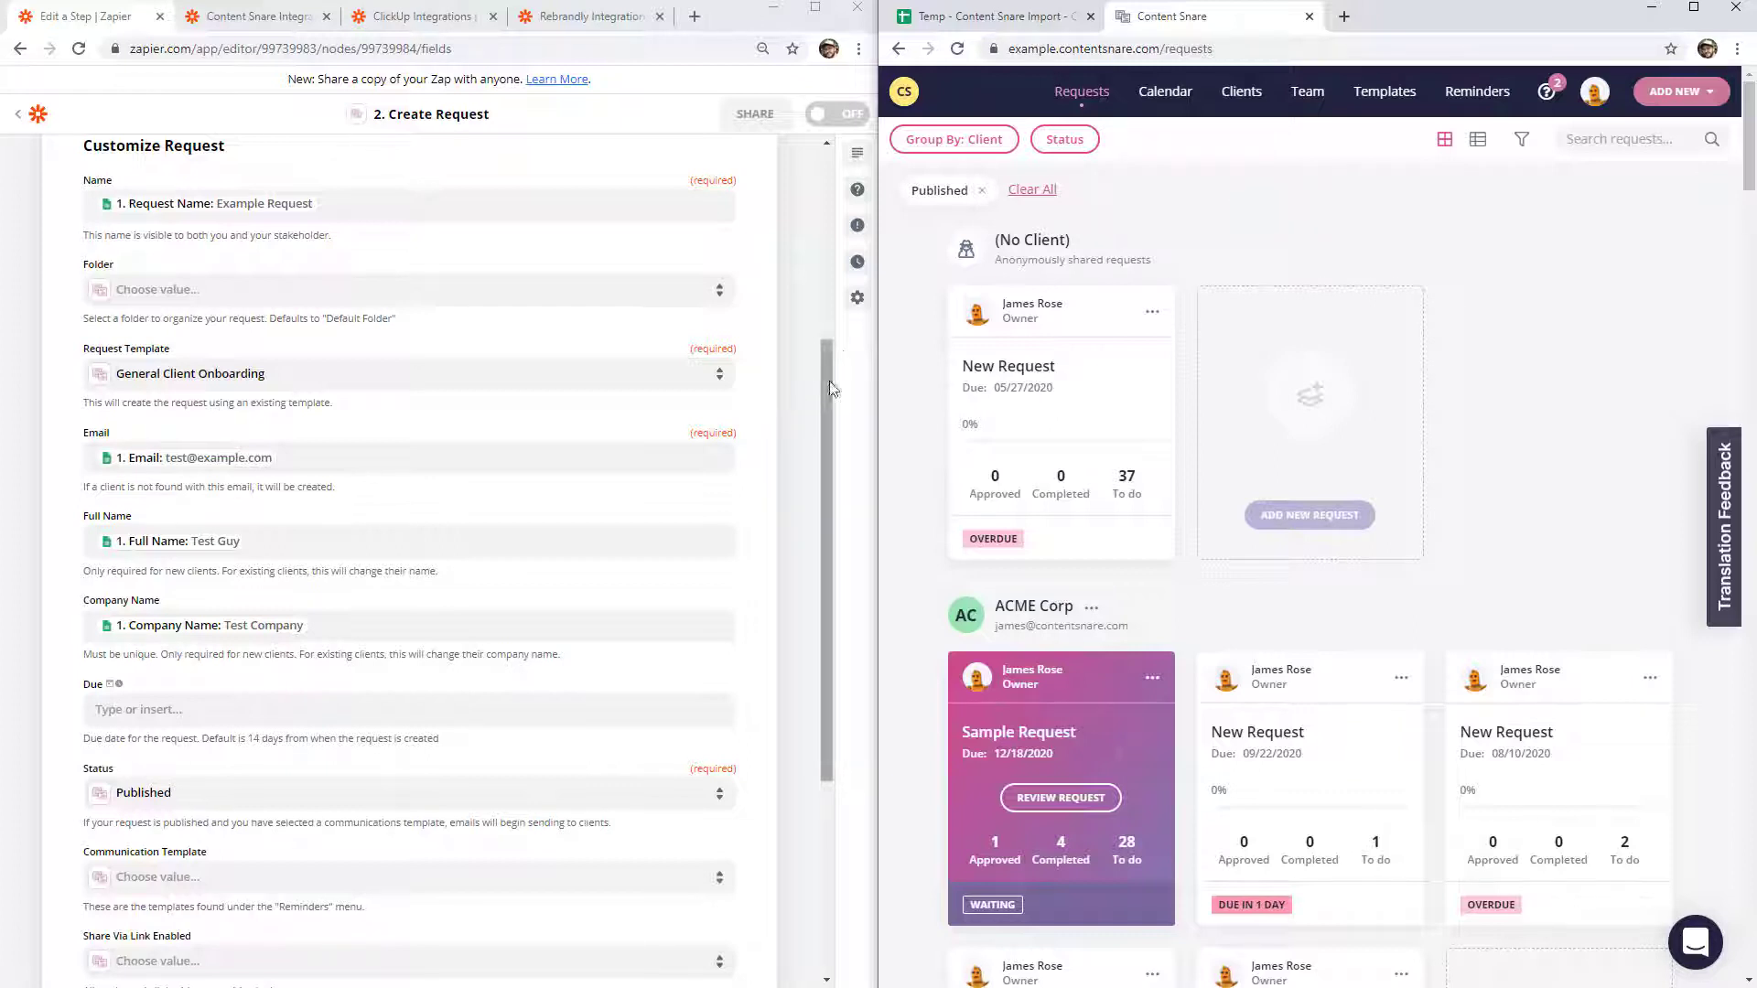
scroll(827, 518, down, 1)
scroll(831, 562, down, 5)
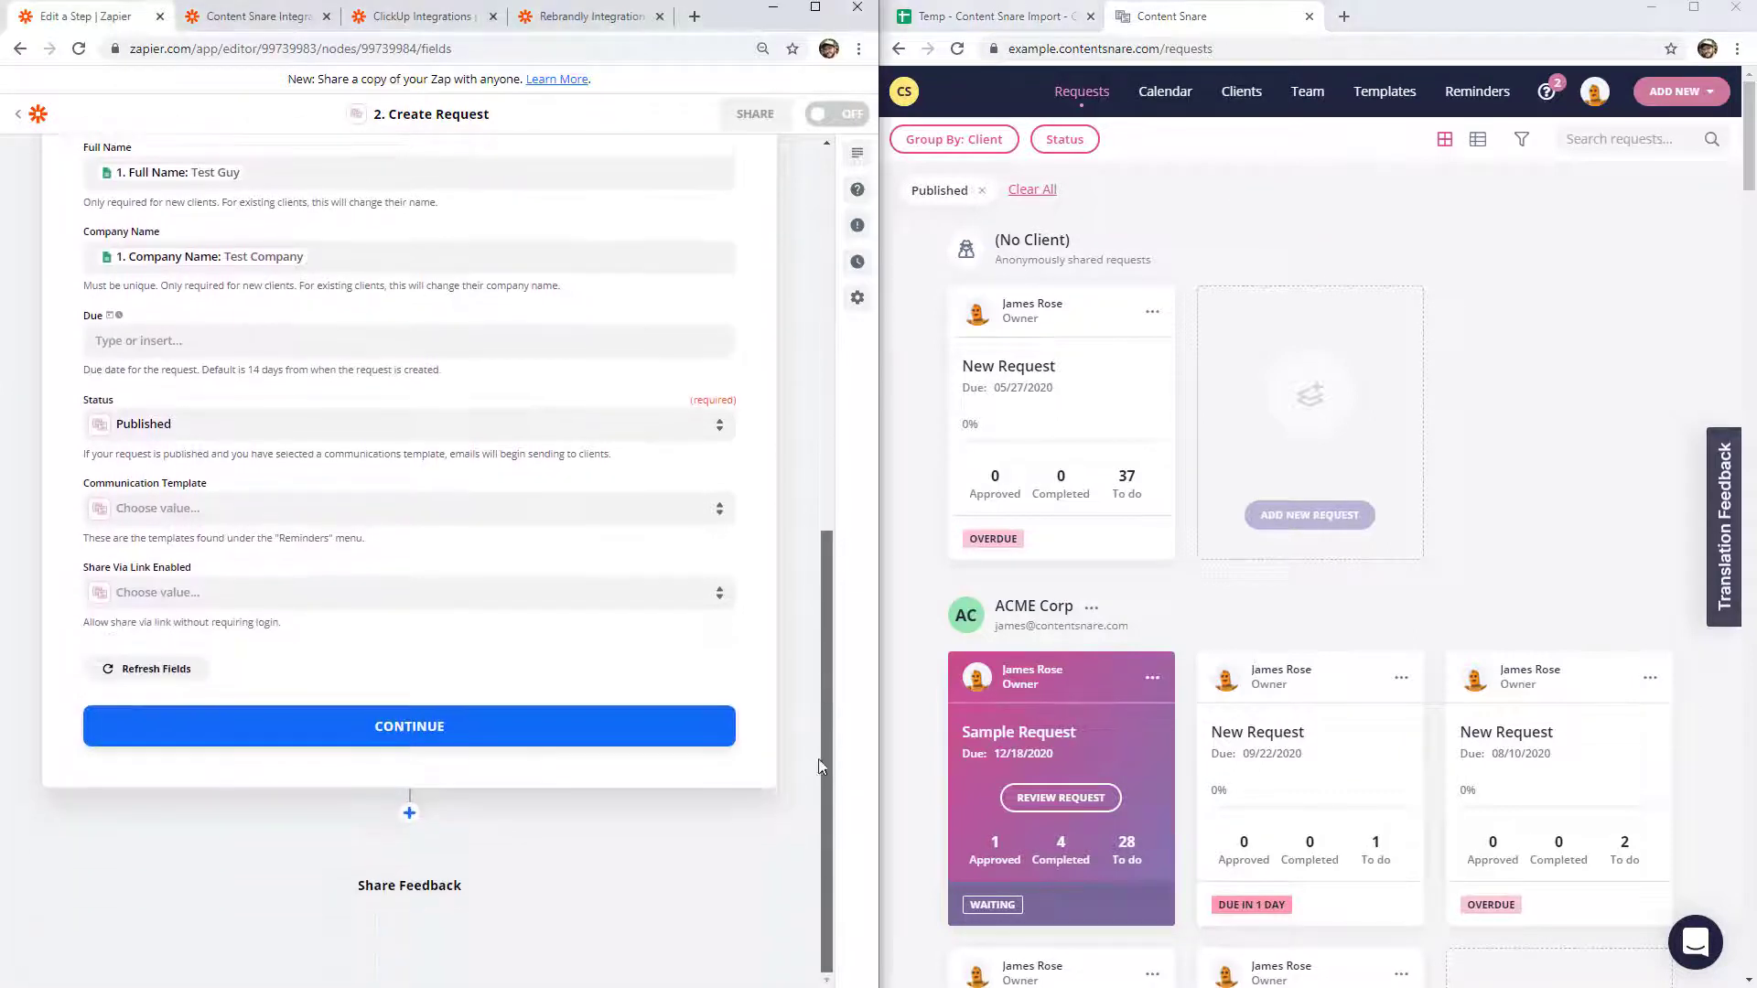
click(463, 733)
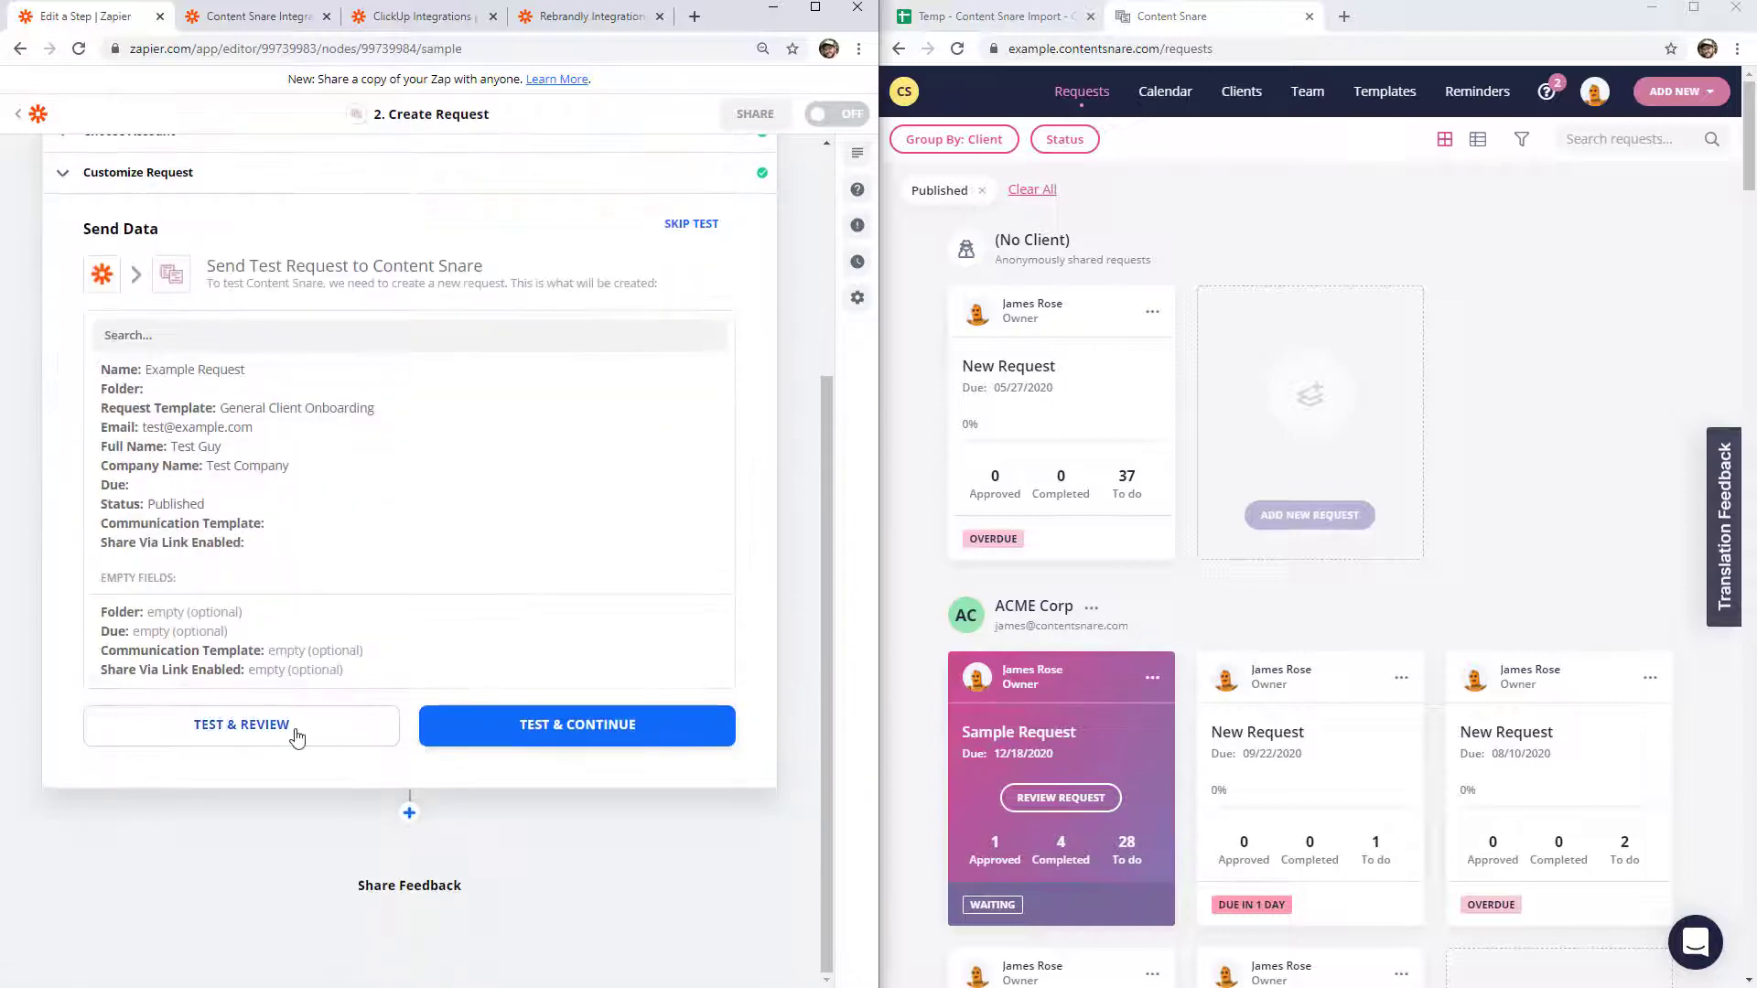
click(244, 736)
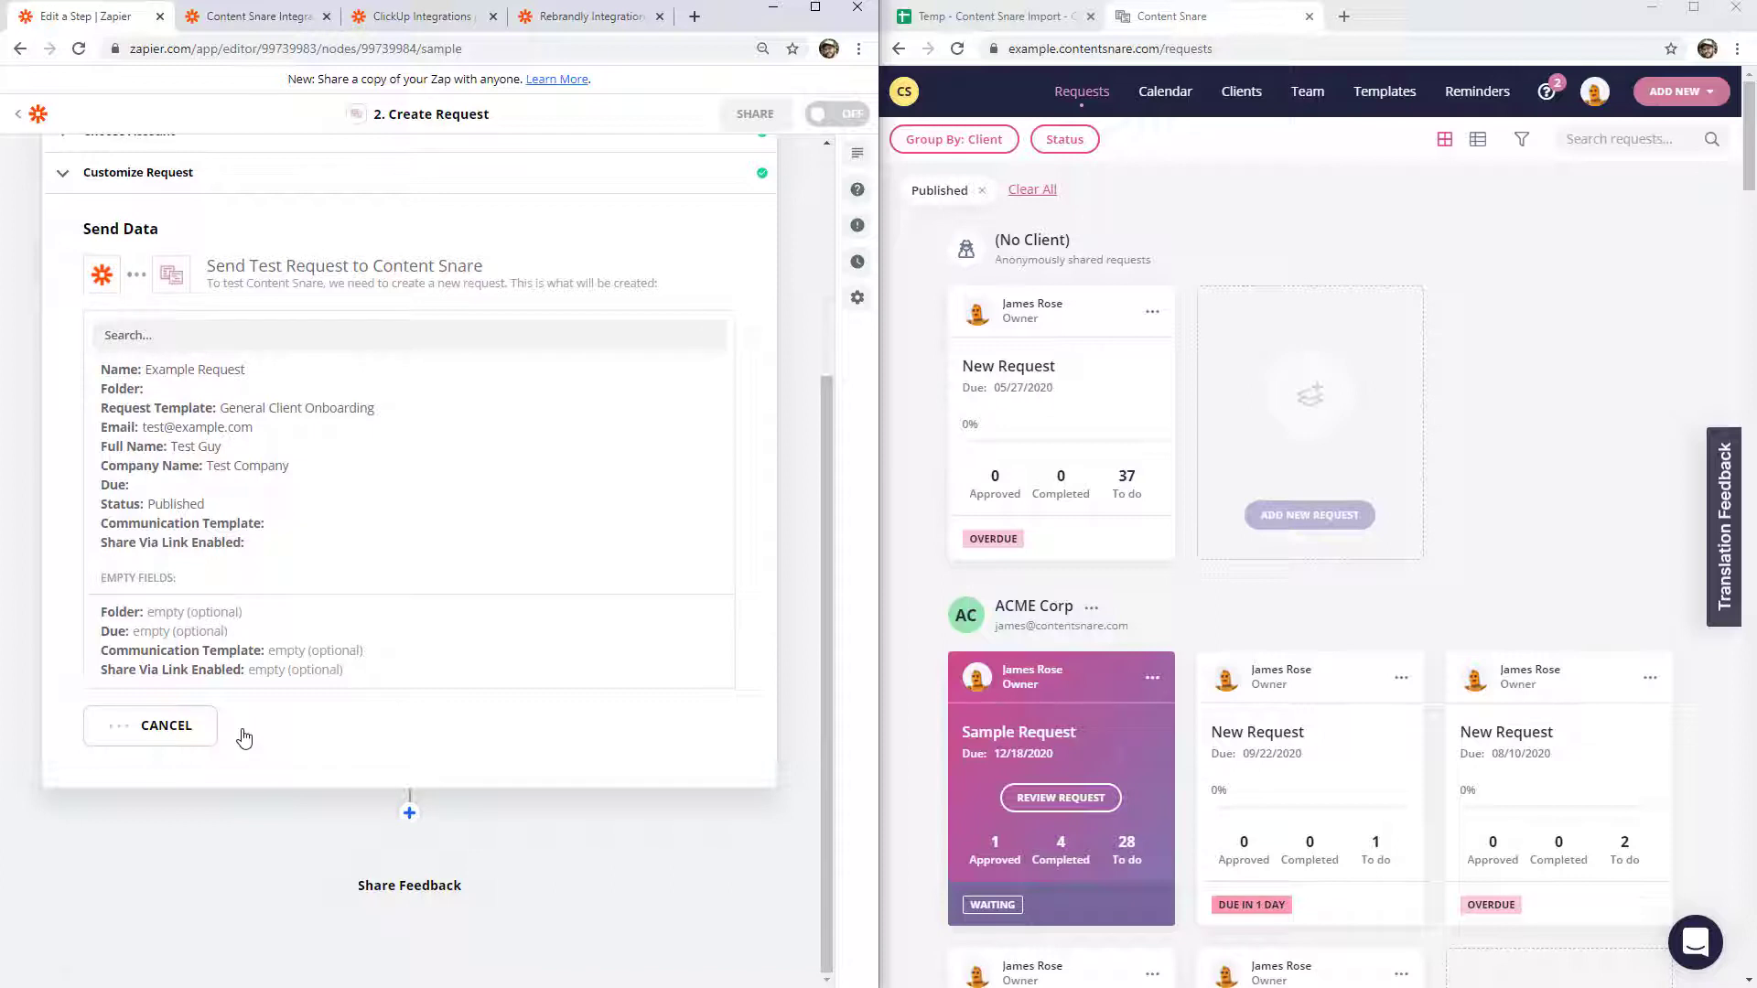
- Reload the Content Snare requests list and filter it to 'Example Request'
drag(392, 331, 346, 332)
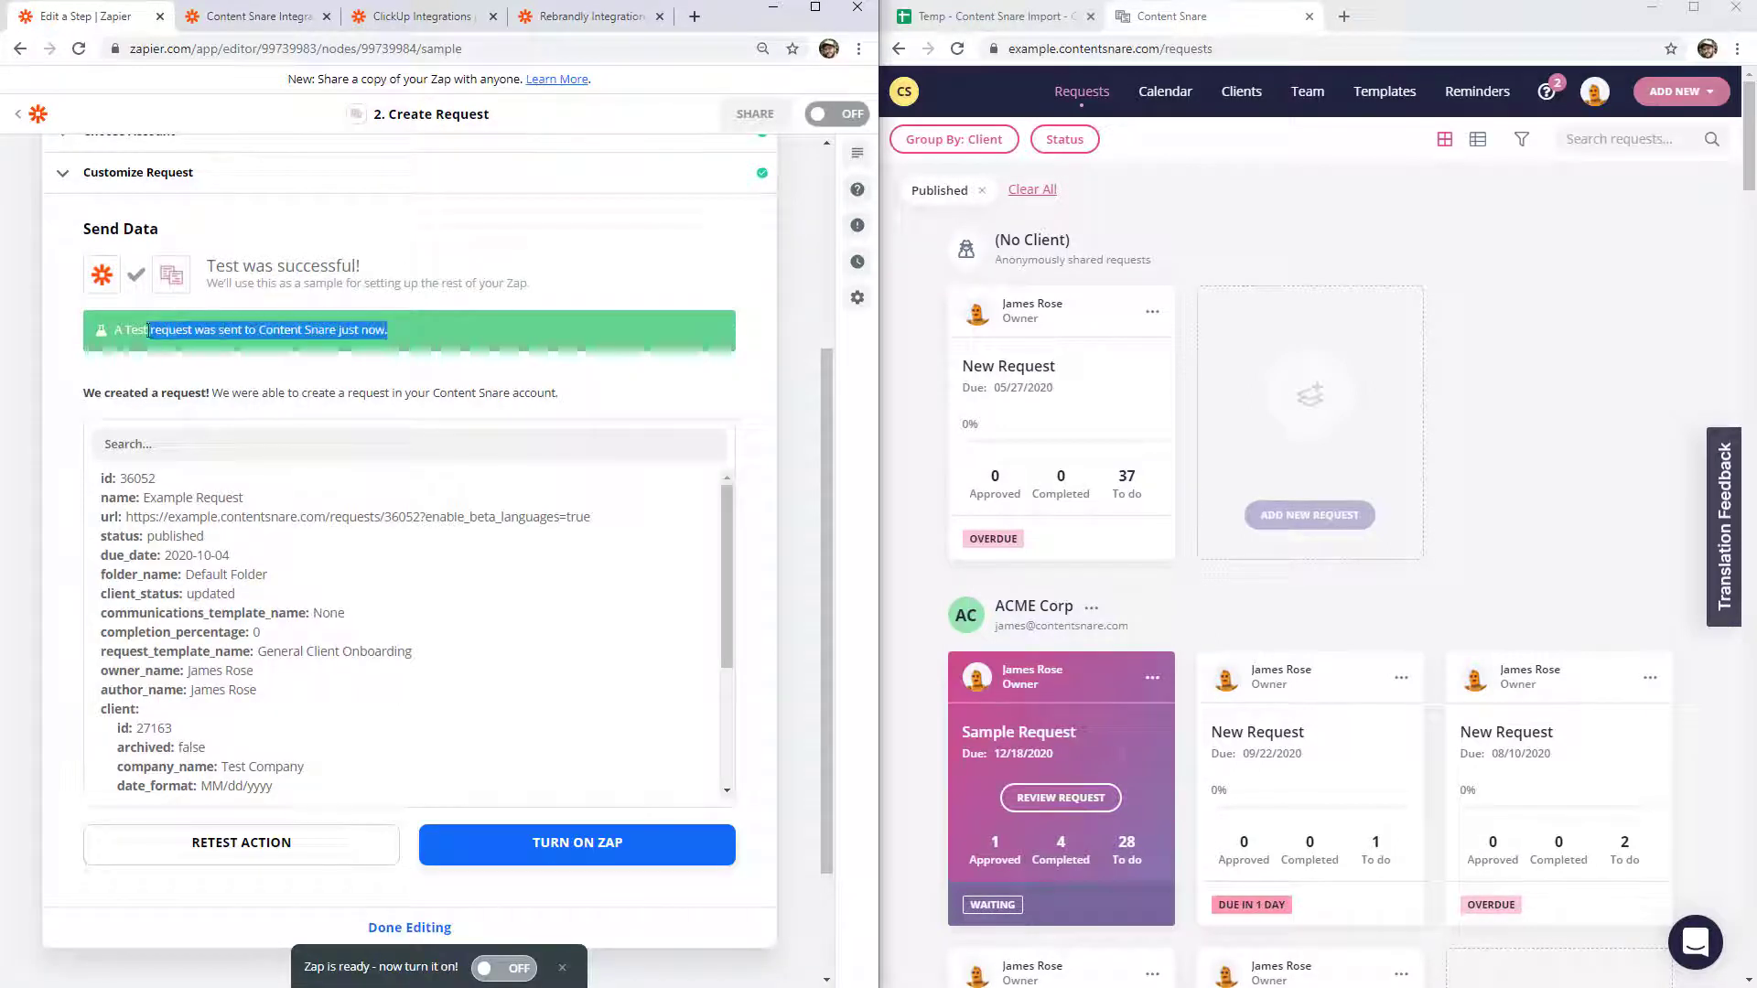
drag(243, 498, 146, 495)
key(ctrl+c)
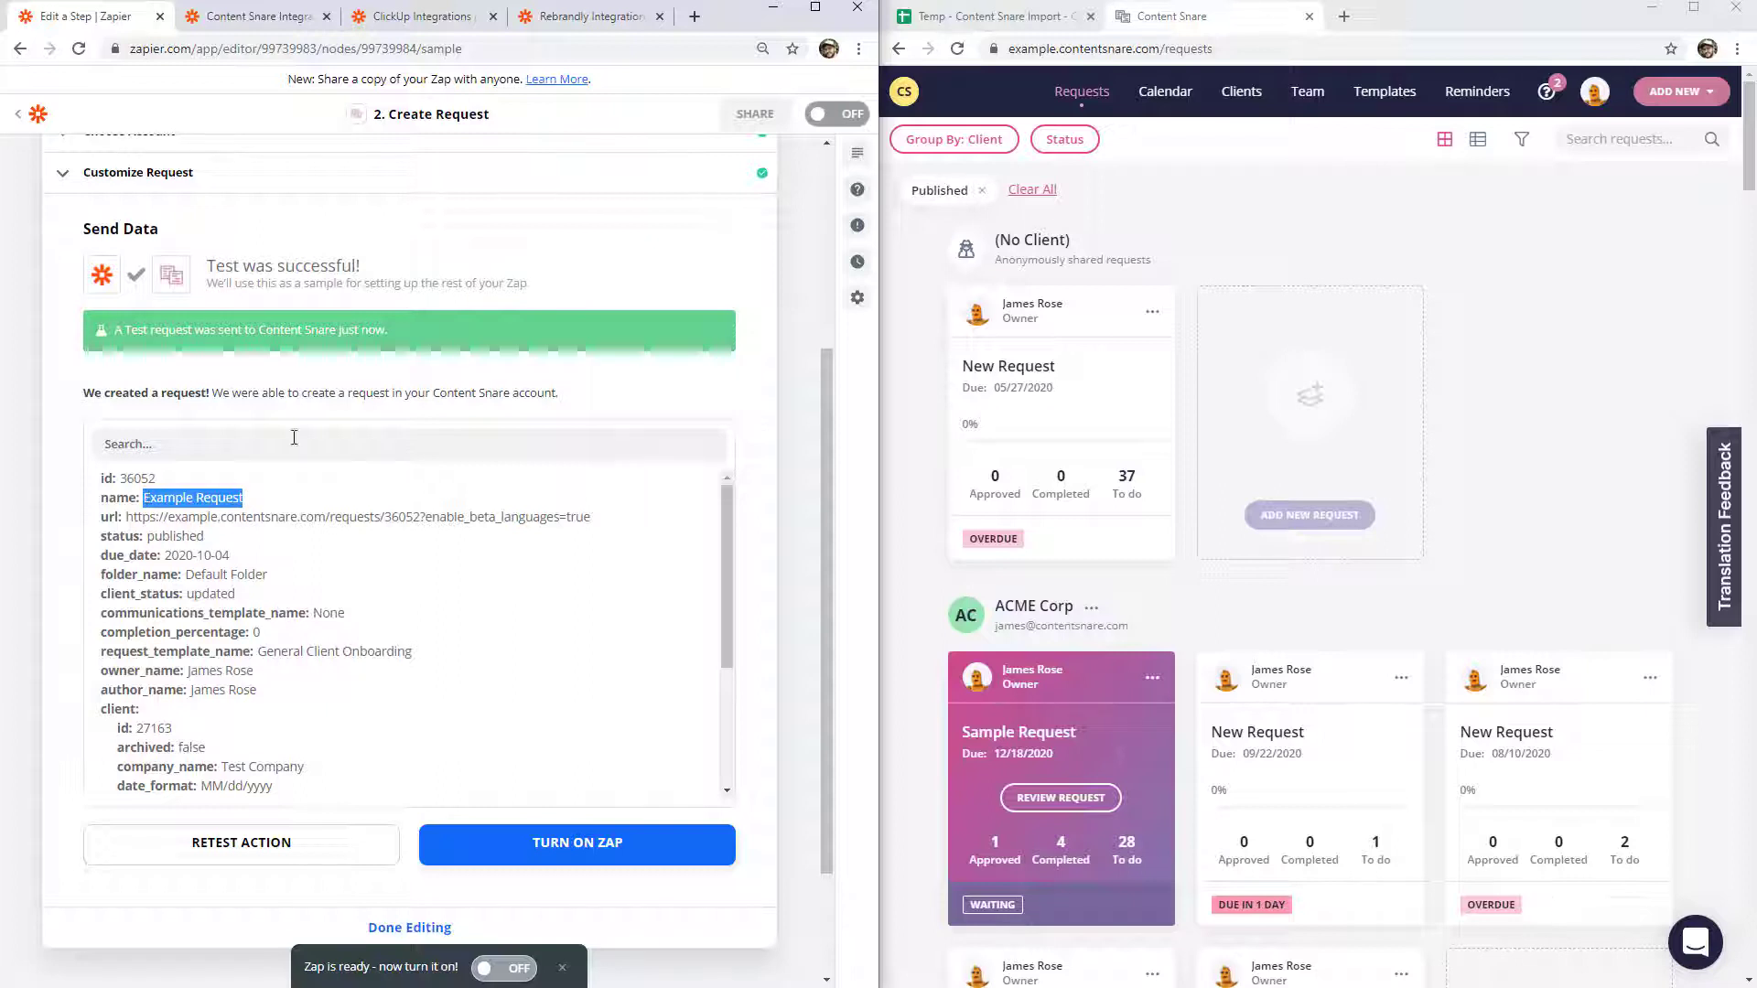
click(957, 49)
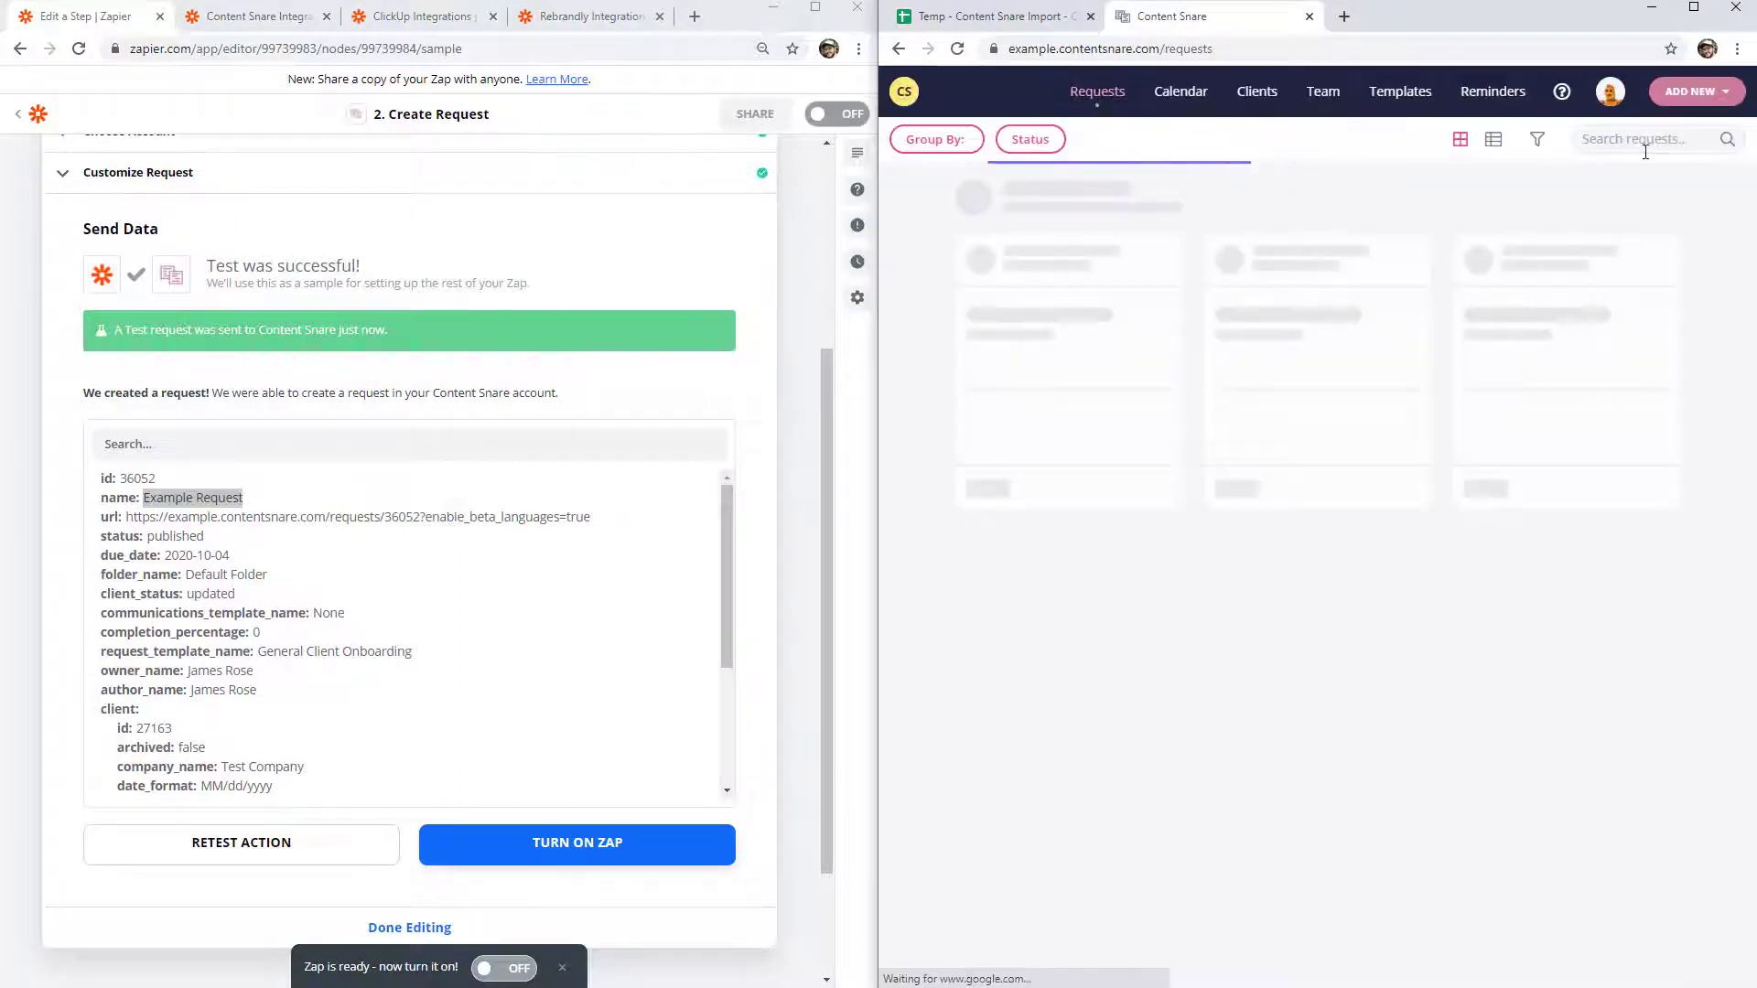
click(1613, 139)
key(ctrl+v)
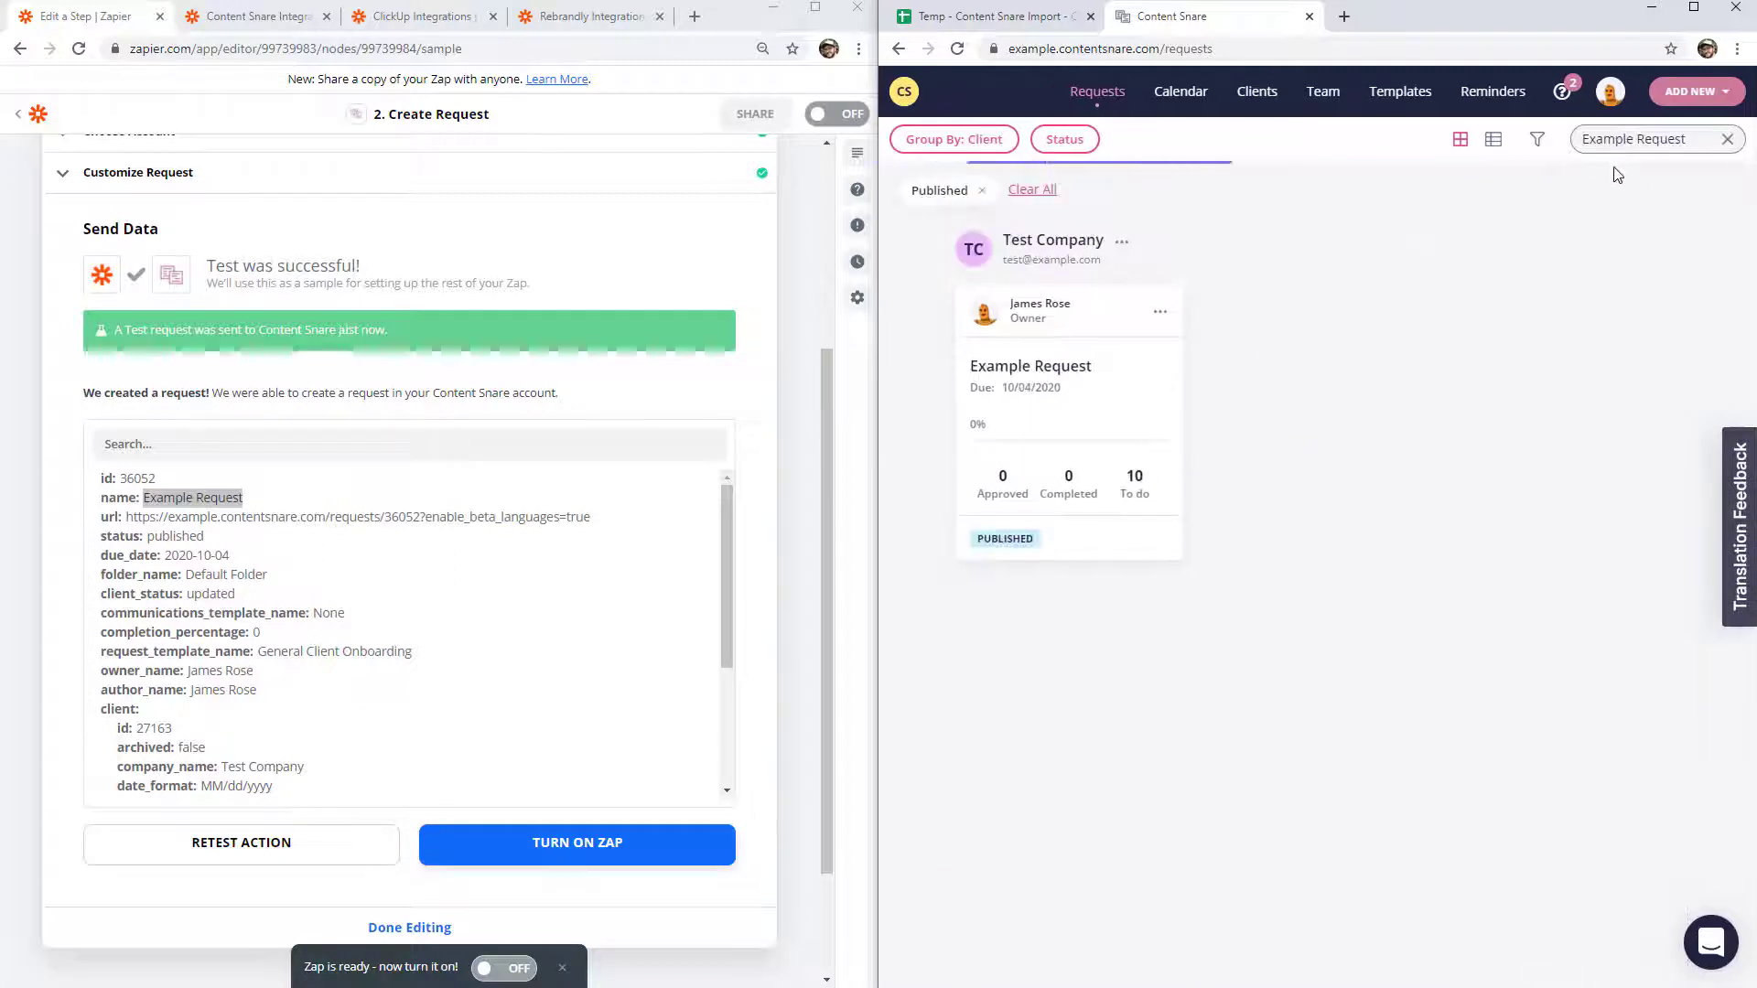
mouse_move(1129, 376)
- Check that the Example Request card belongs to the Test Company client
click(388, 695)
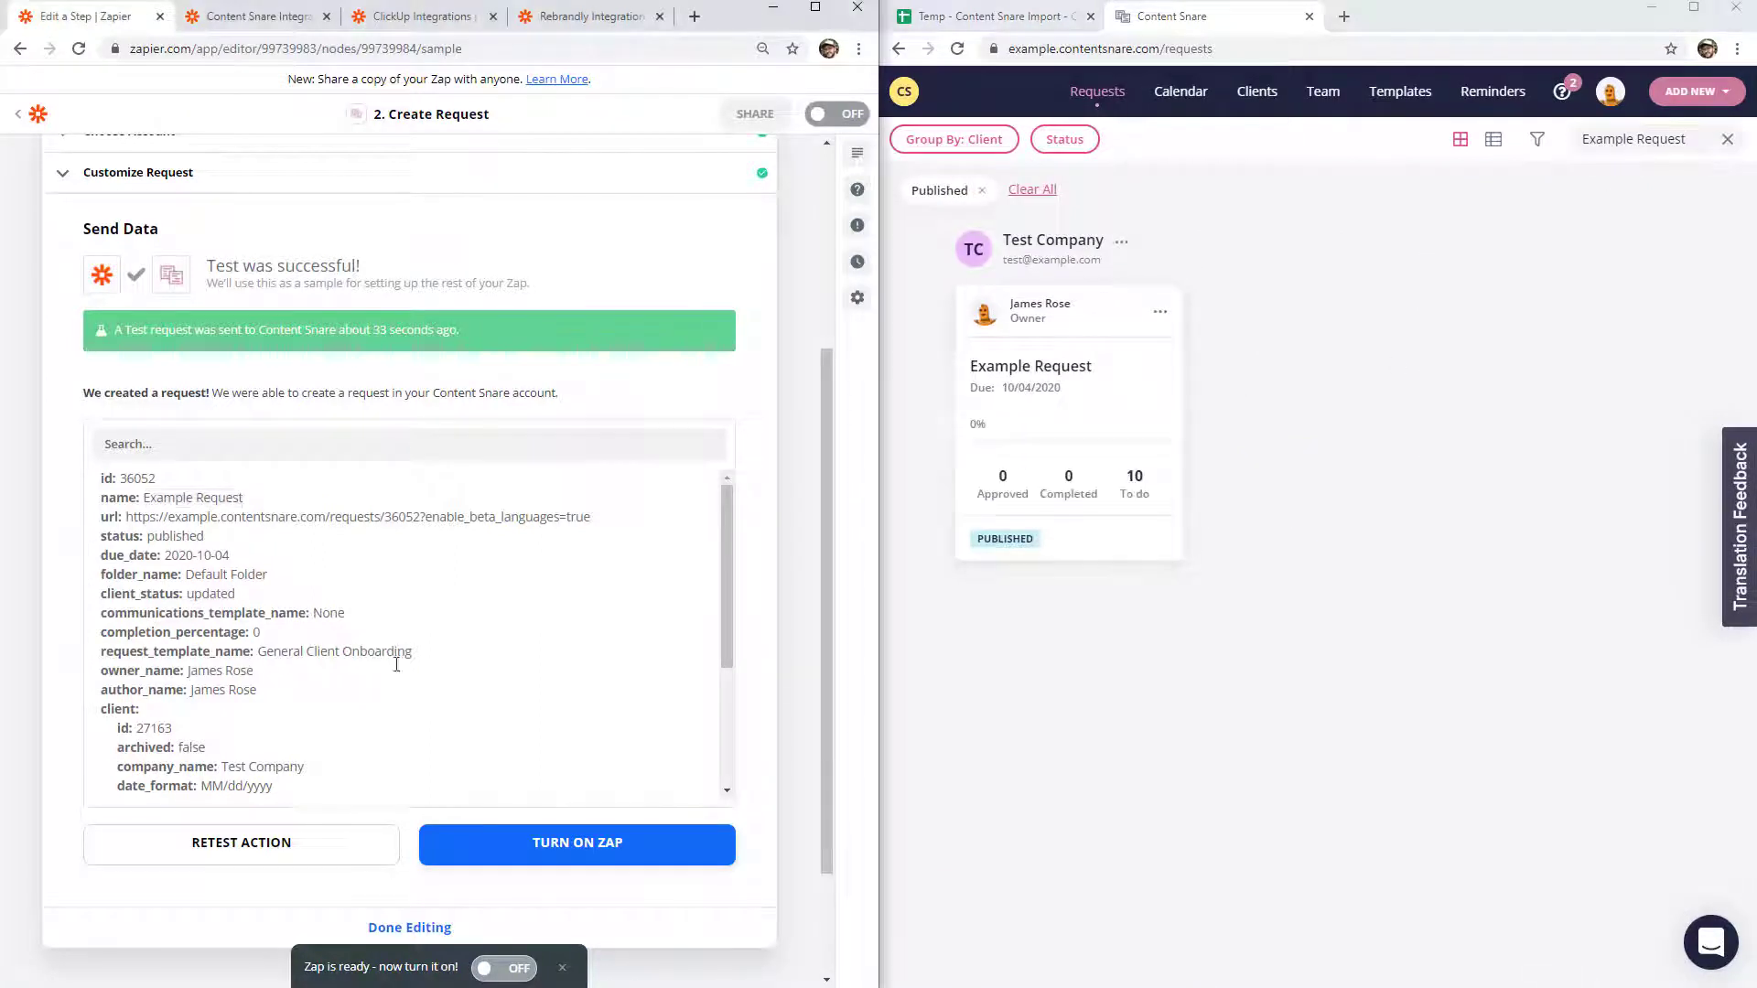
scroll(354, 730, down, 1)
drag(305, 676, 221, 675)
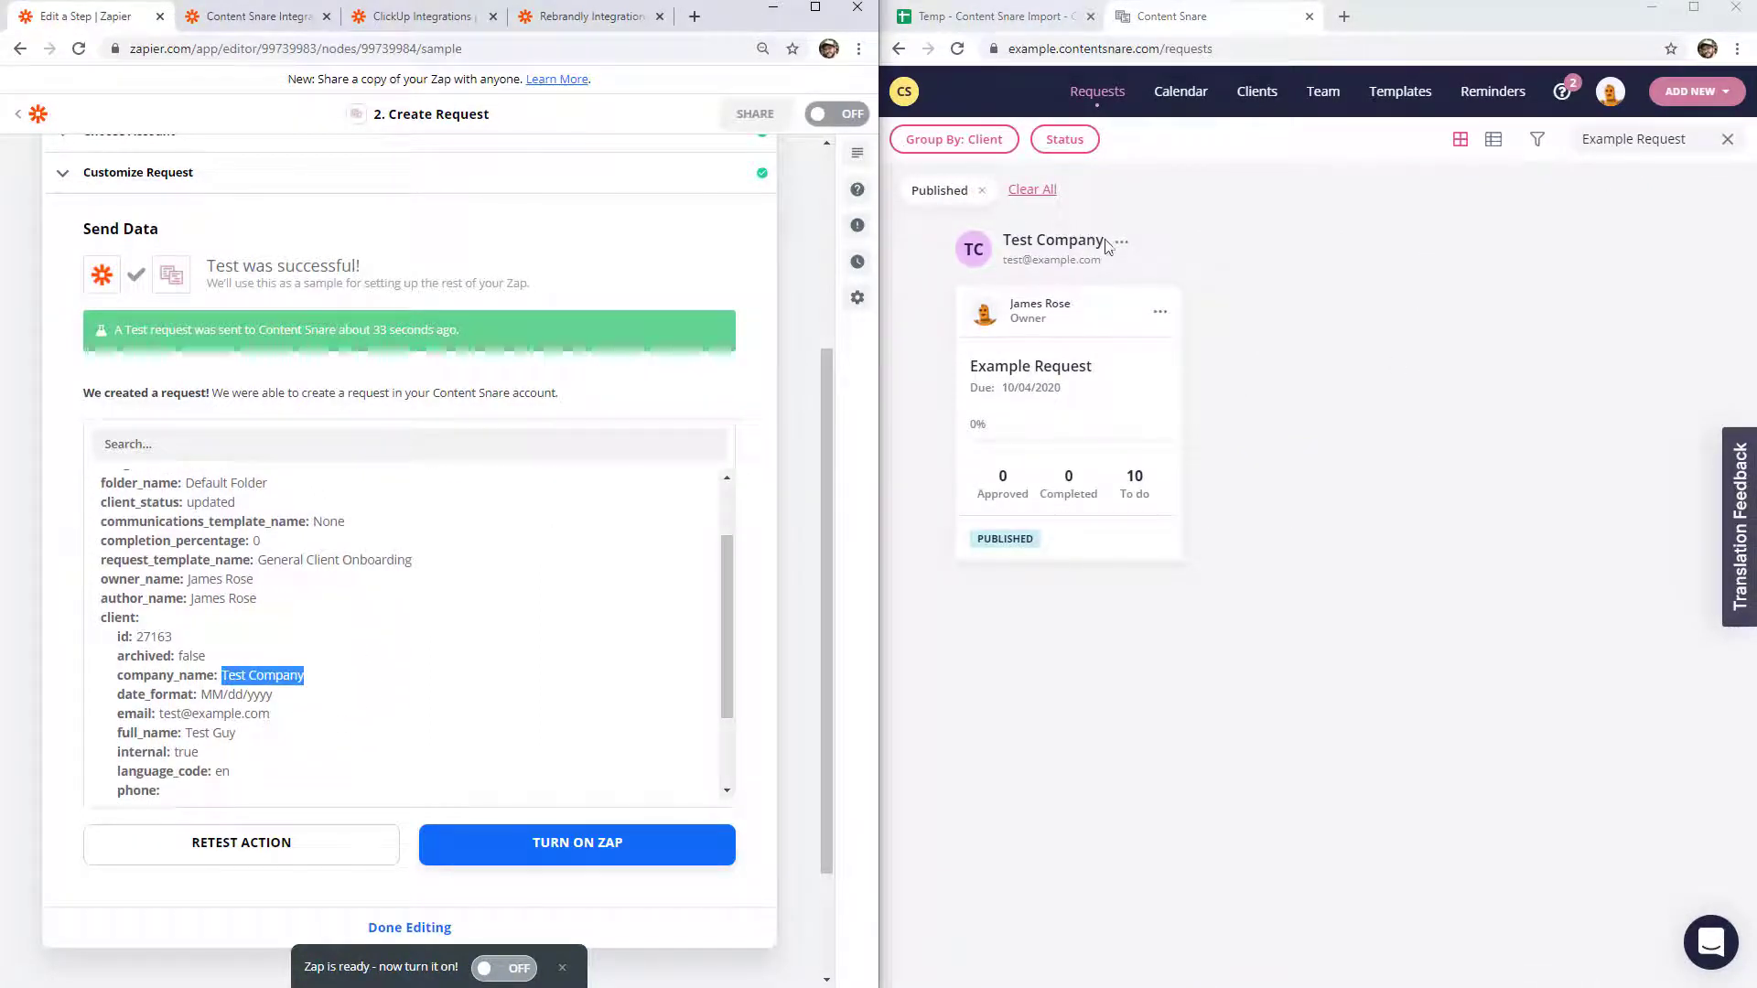
drag(1105, 242, 1002, 241)
click(487, 411)
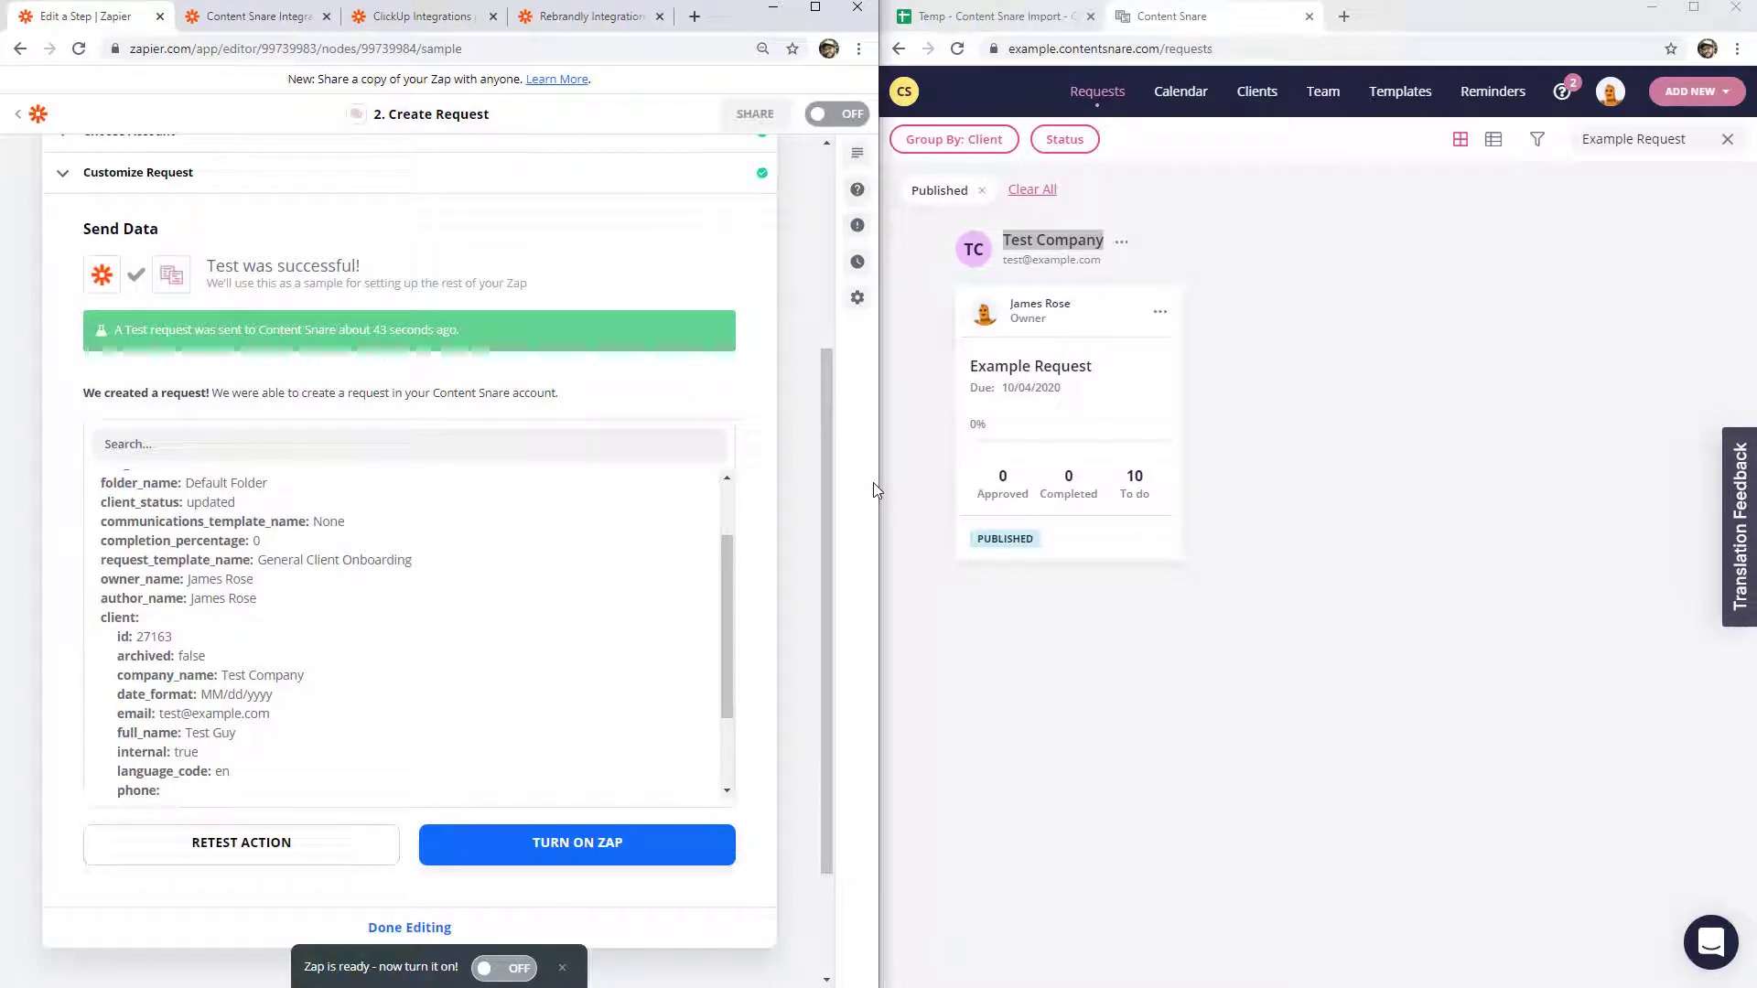
- Switch the Zap on, dismiss the share prompt, and name it 'Temp - Content Snare Import'
mouse_move(1024, 471)
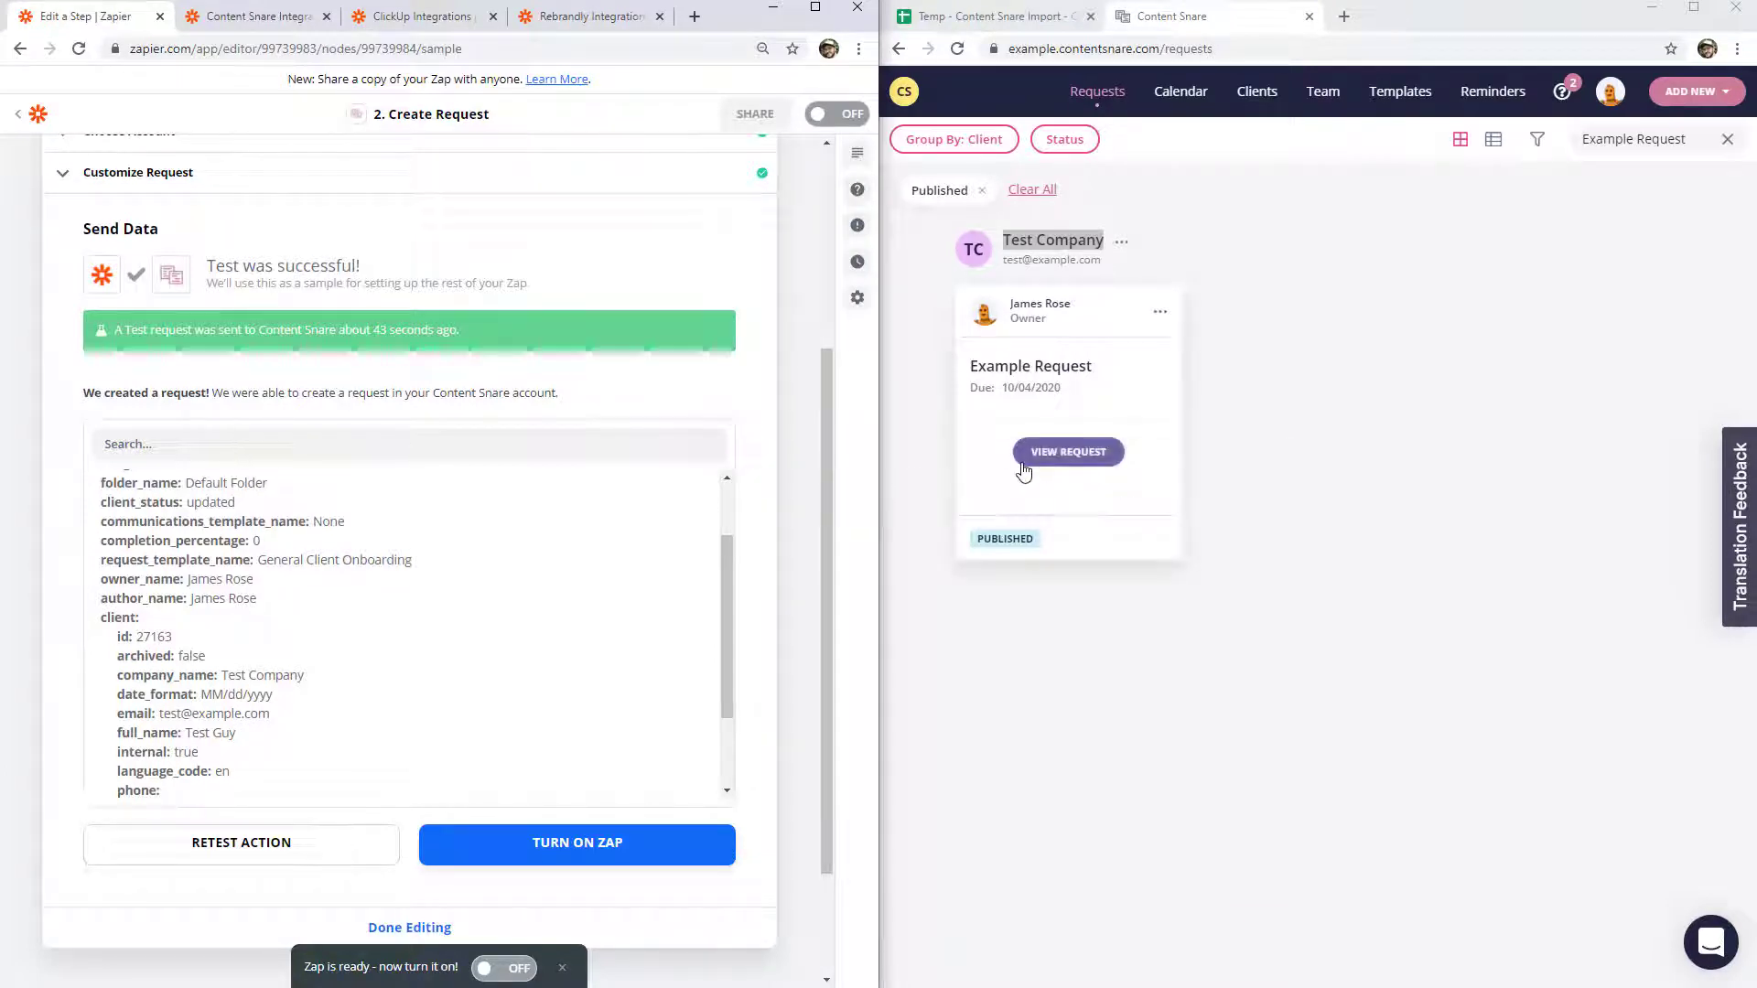
click(501, 968)
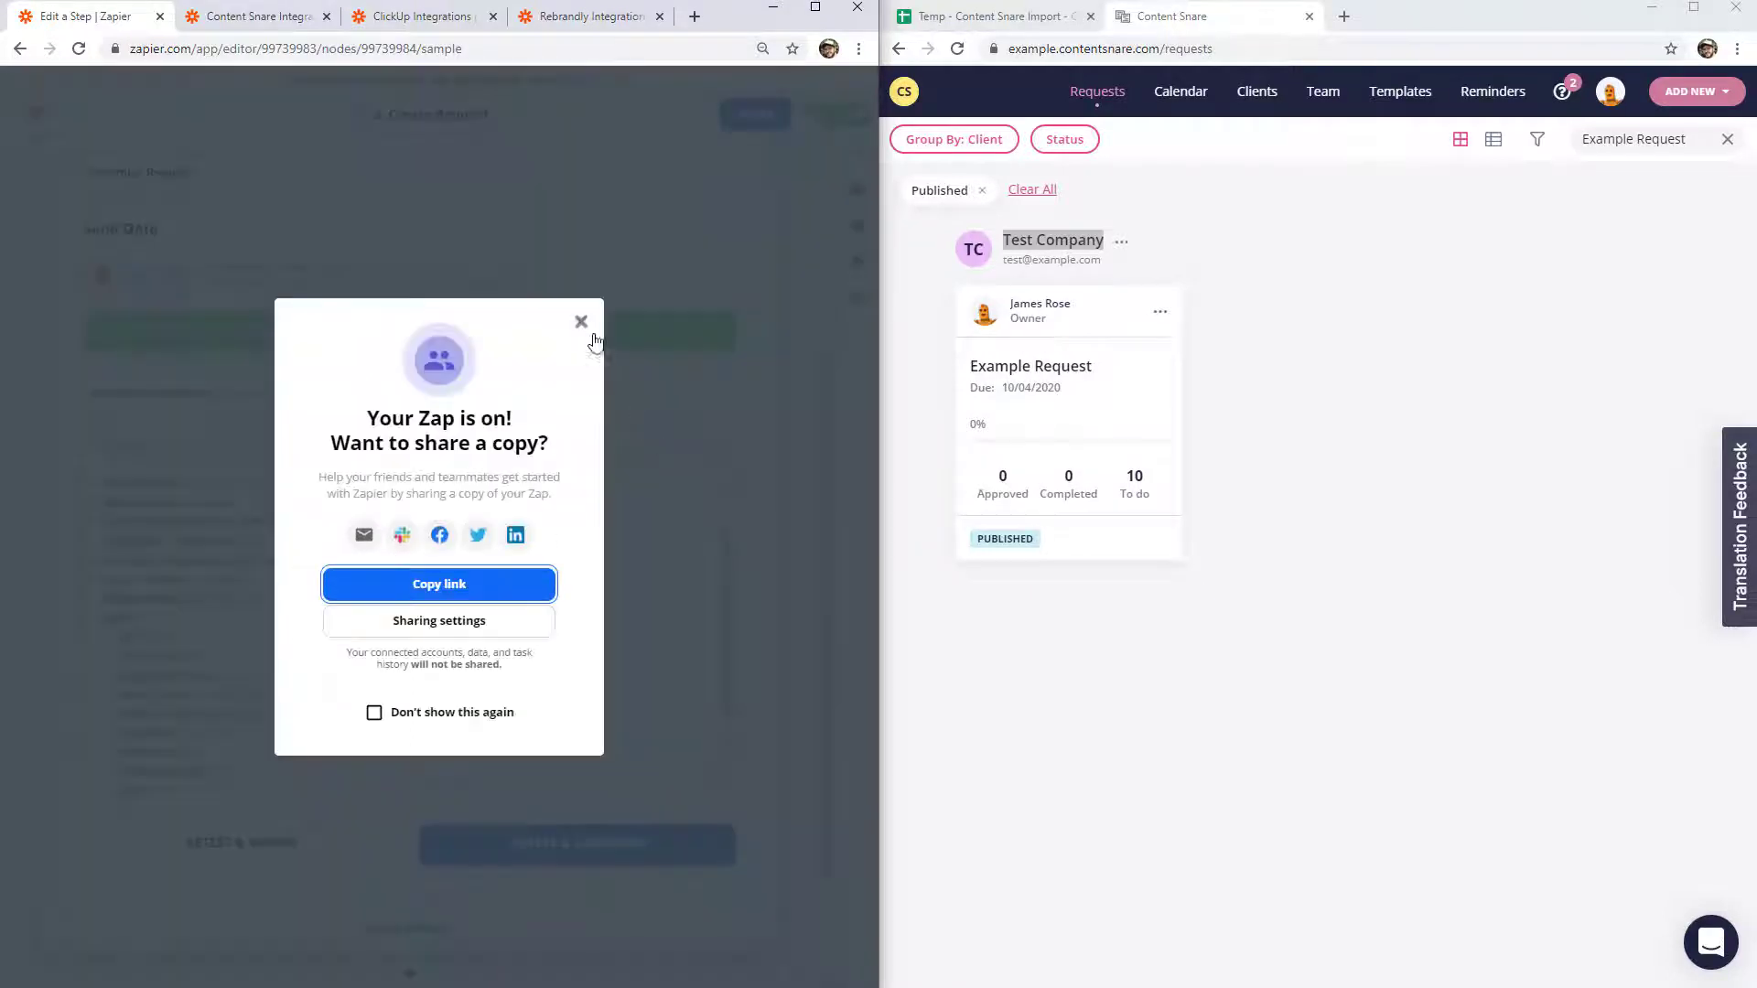
click(582, 322)
scroll(455, 300, up, 3)
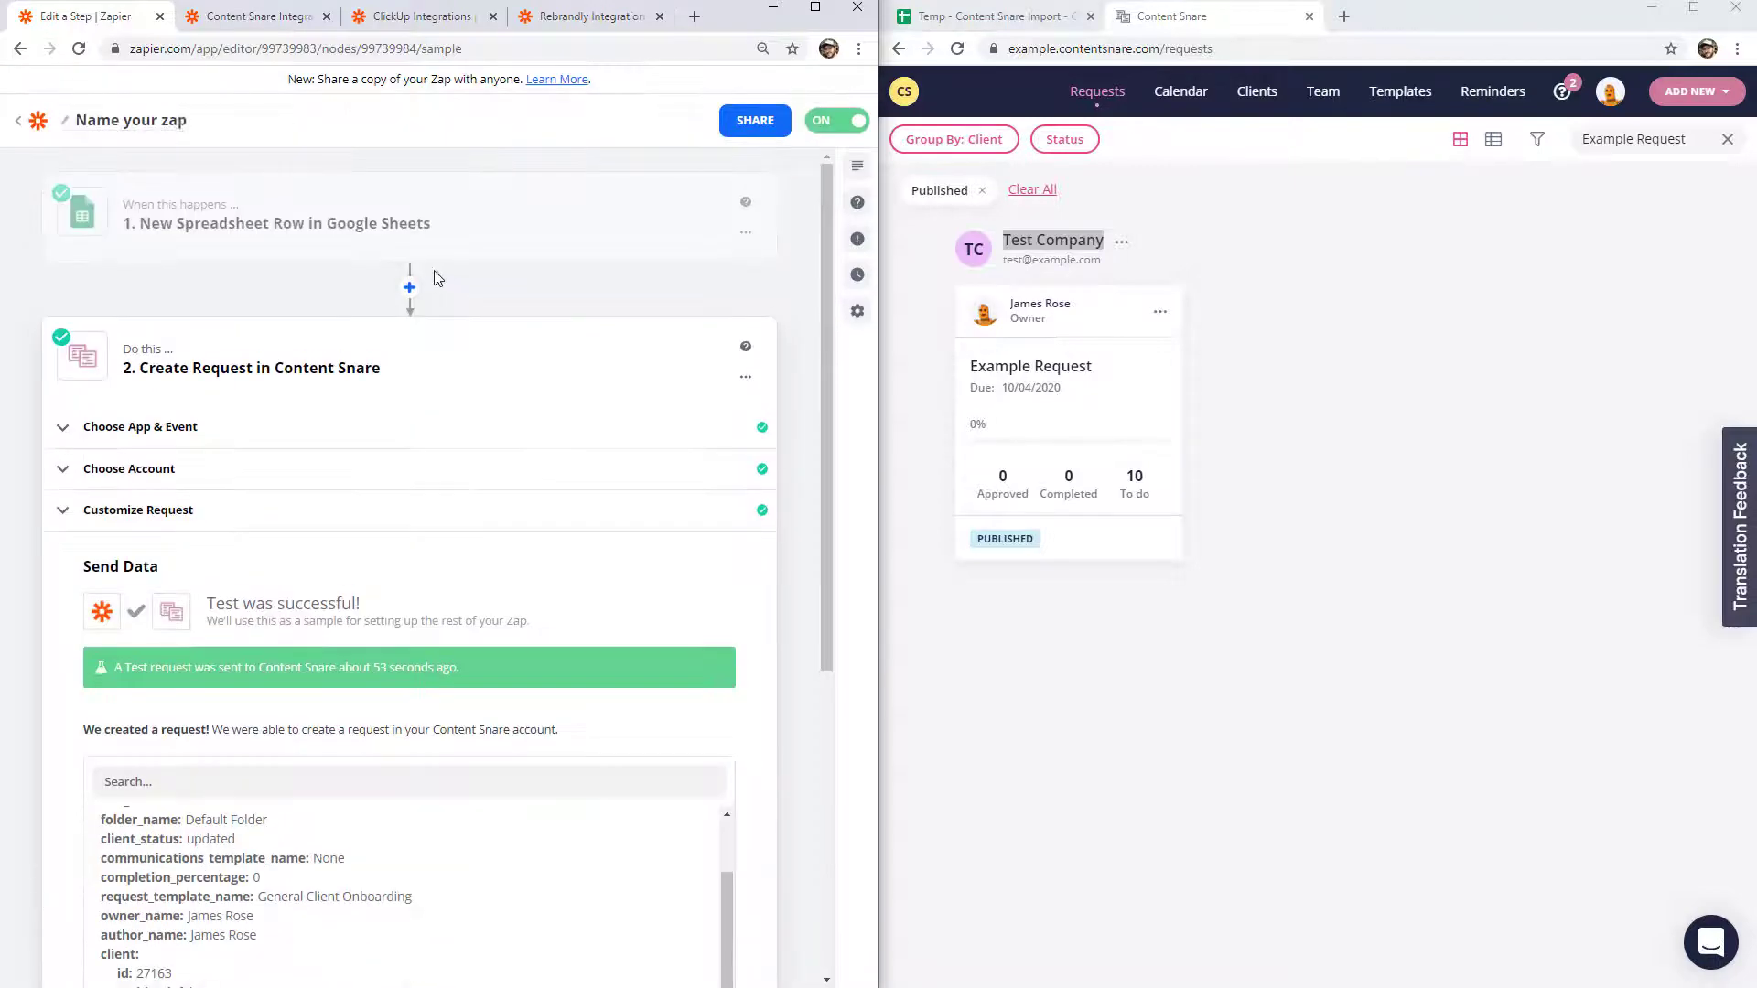
click(179, 121)
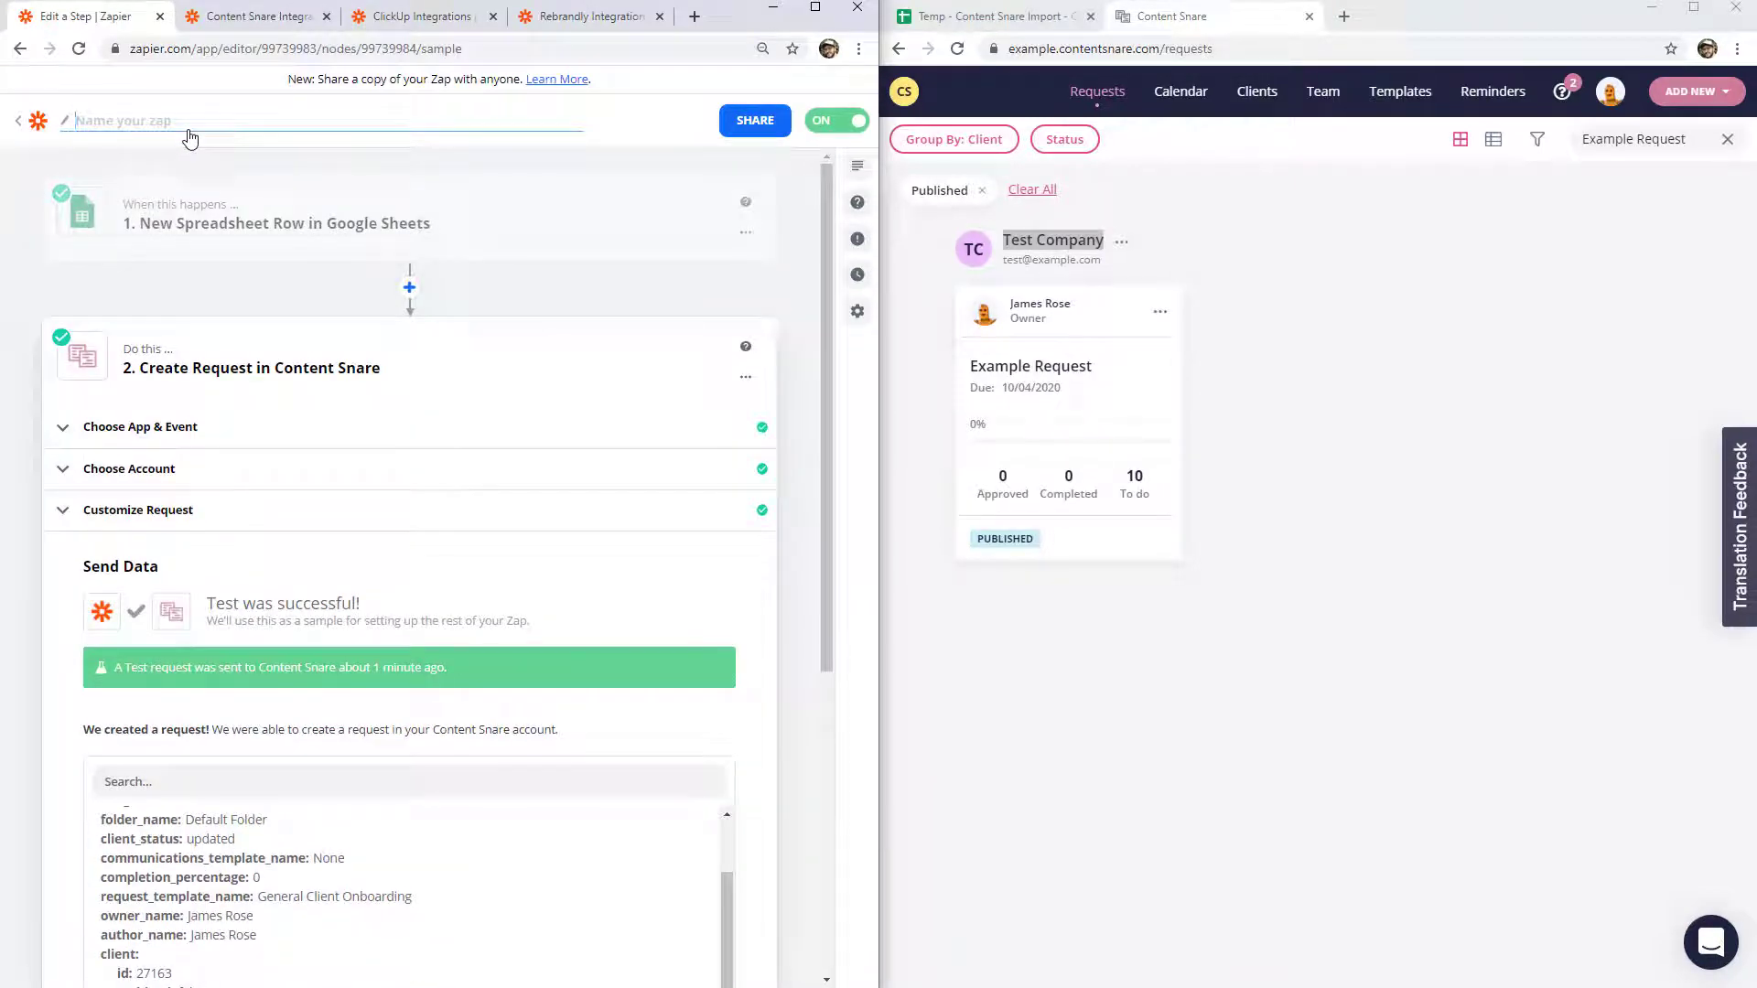
text(Temp - Content Snare Import)
click(1357, 231)
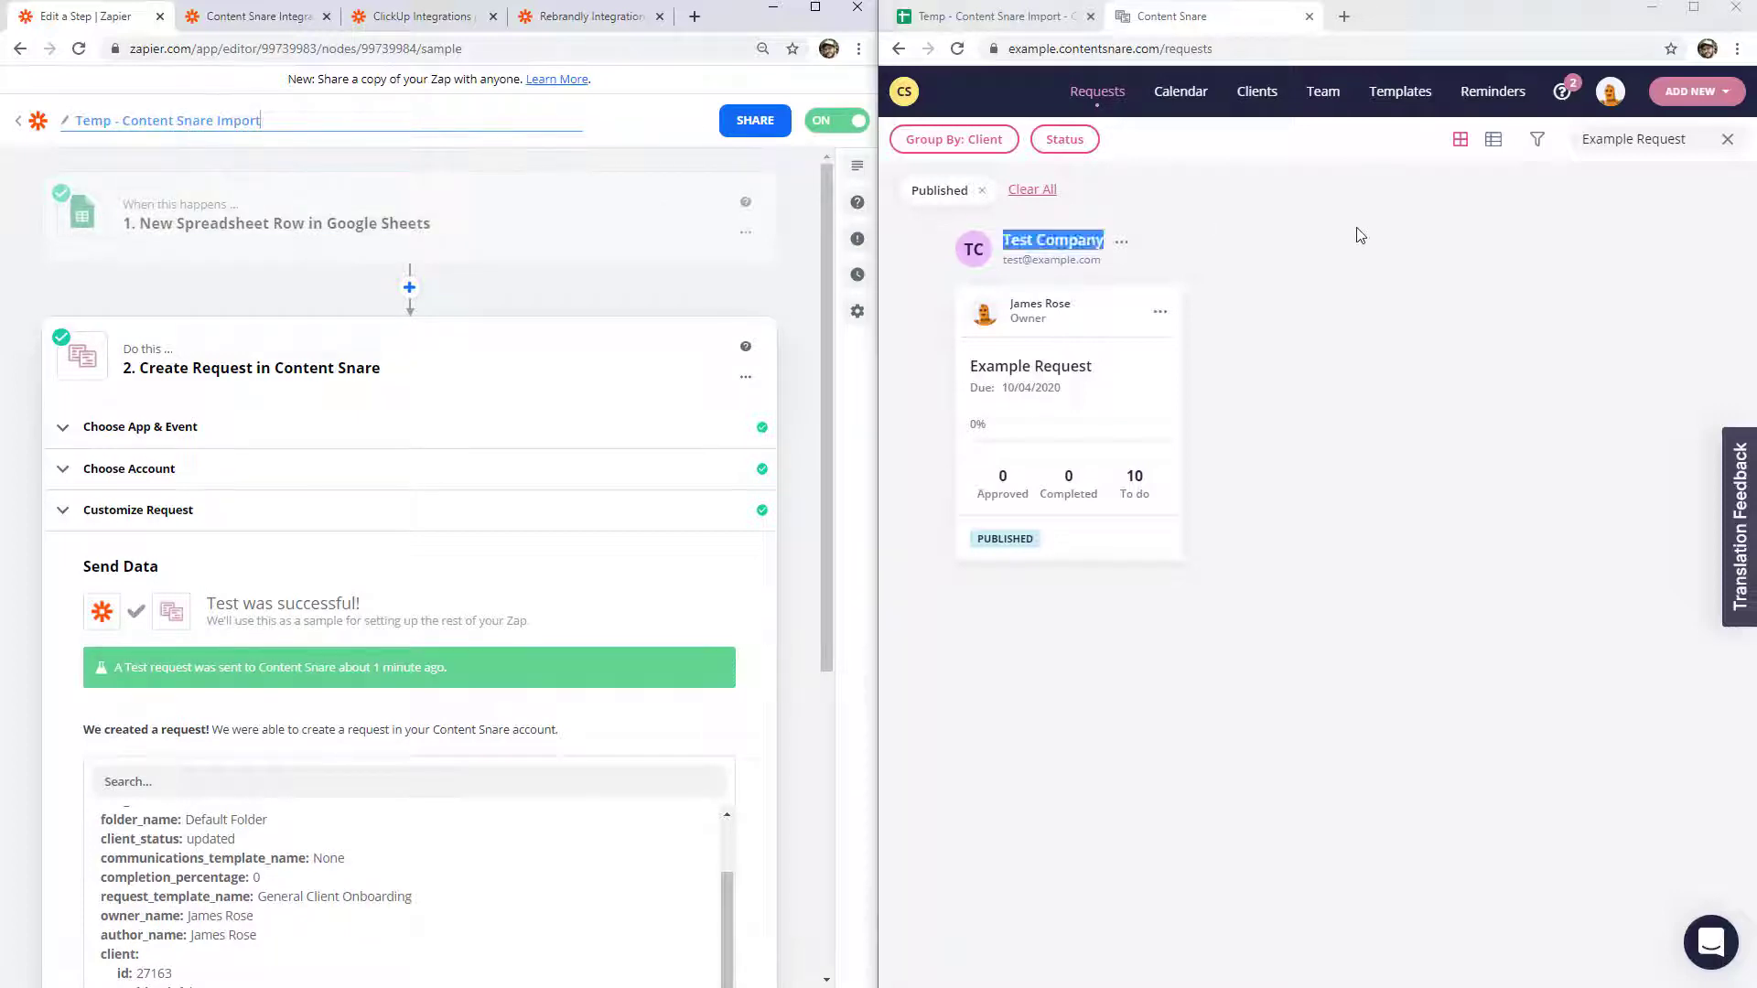
click(1048, 19)
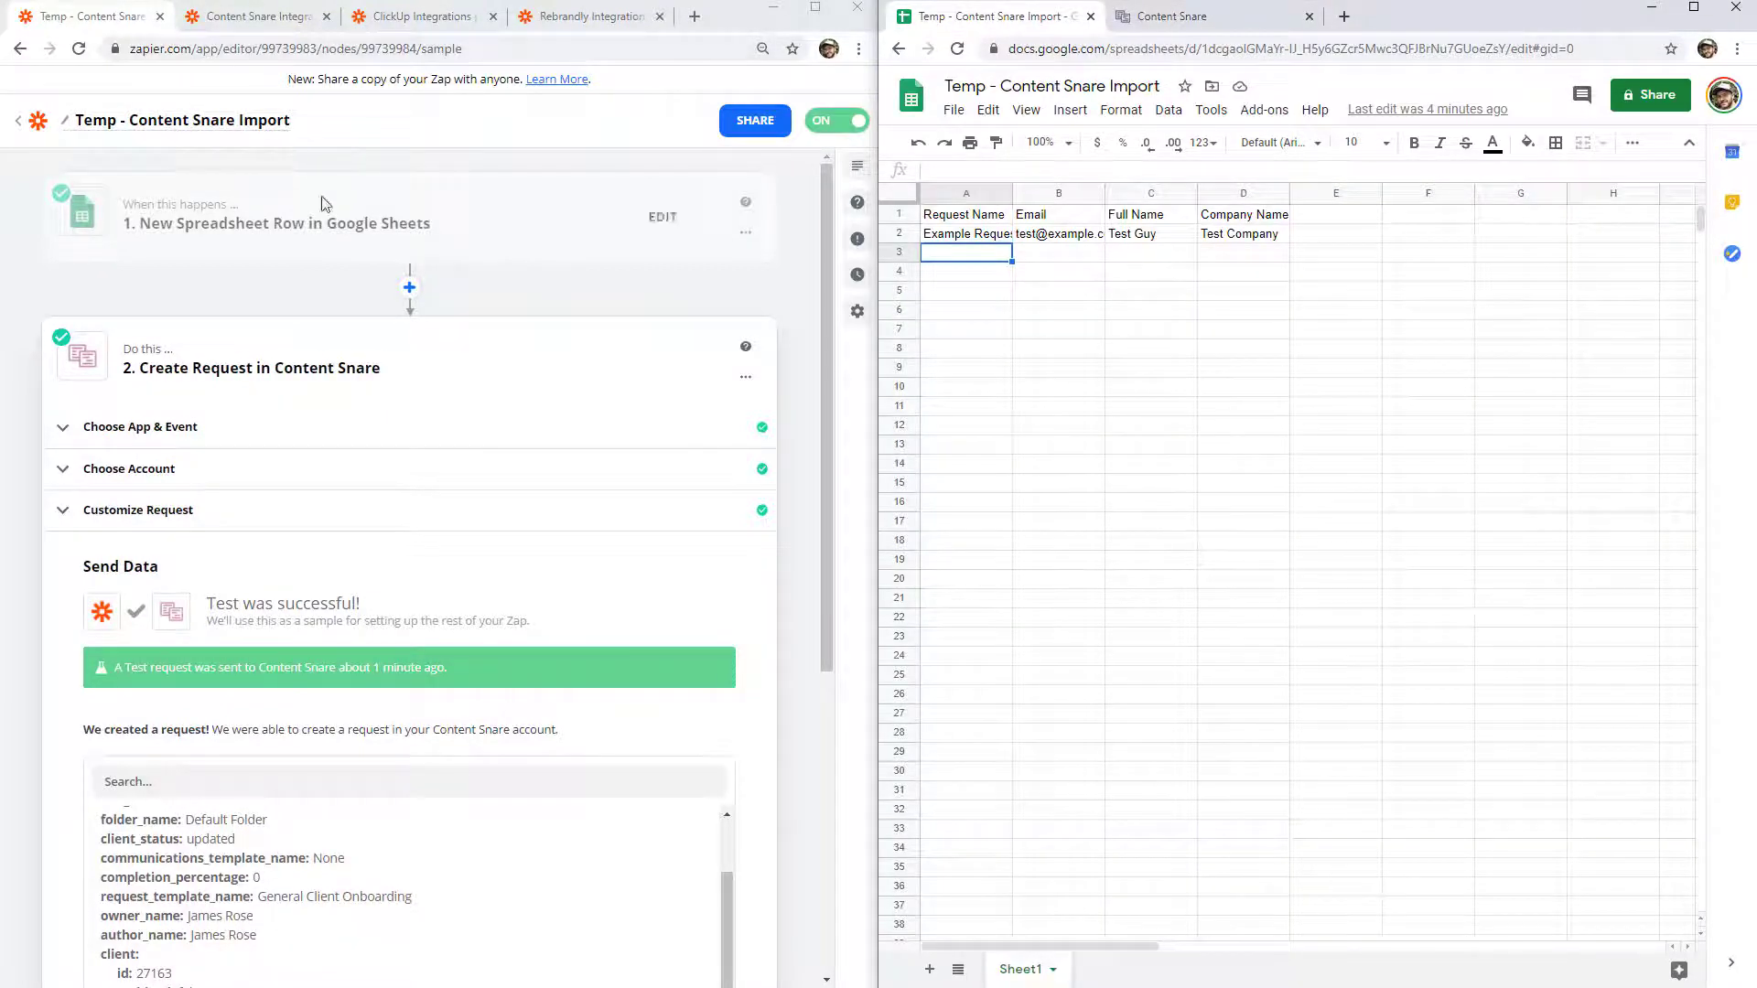
drag(1000, 255, 1255, 836)
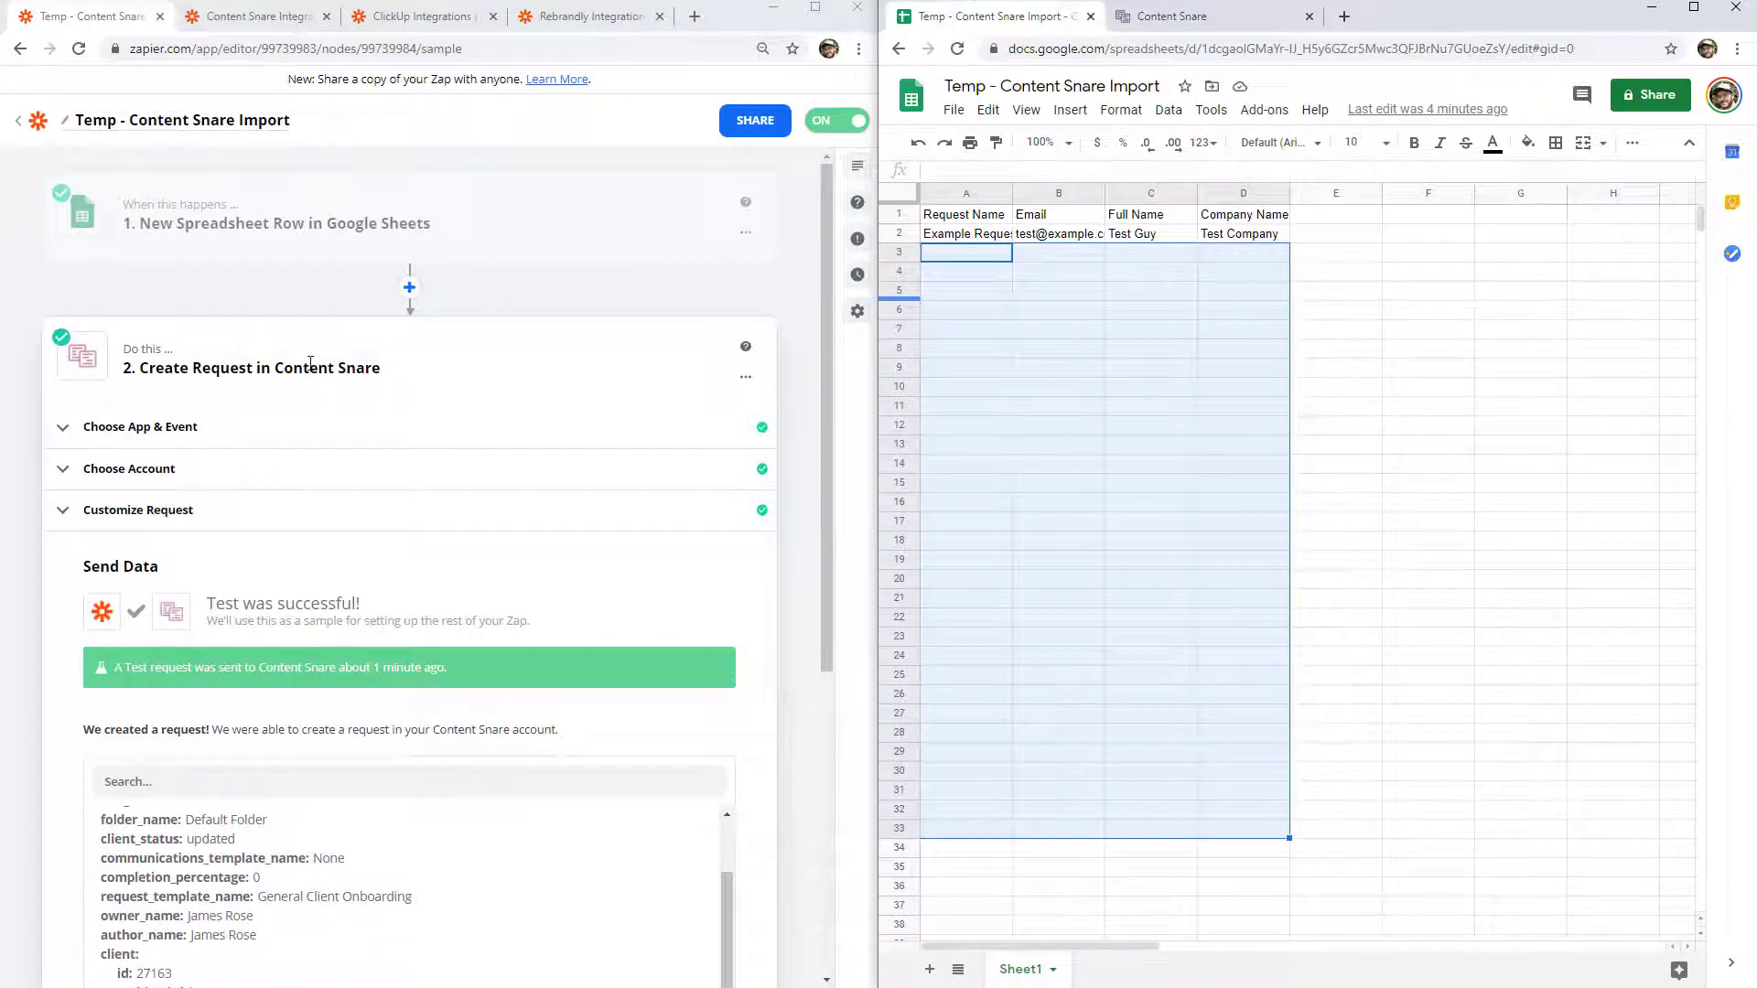
click(1215, 354)
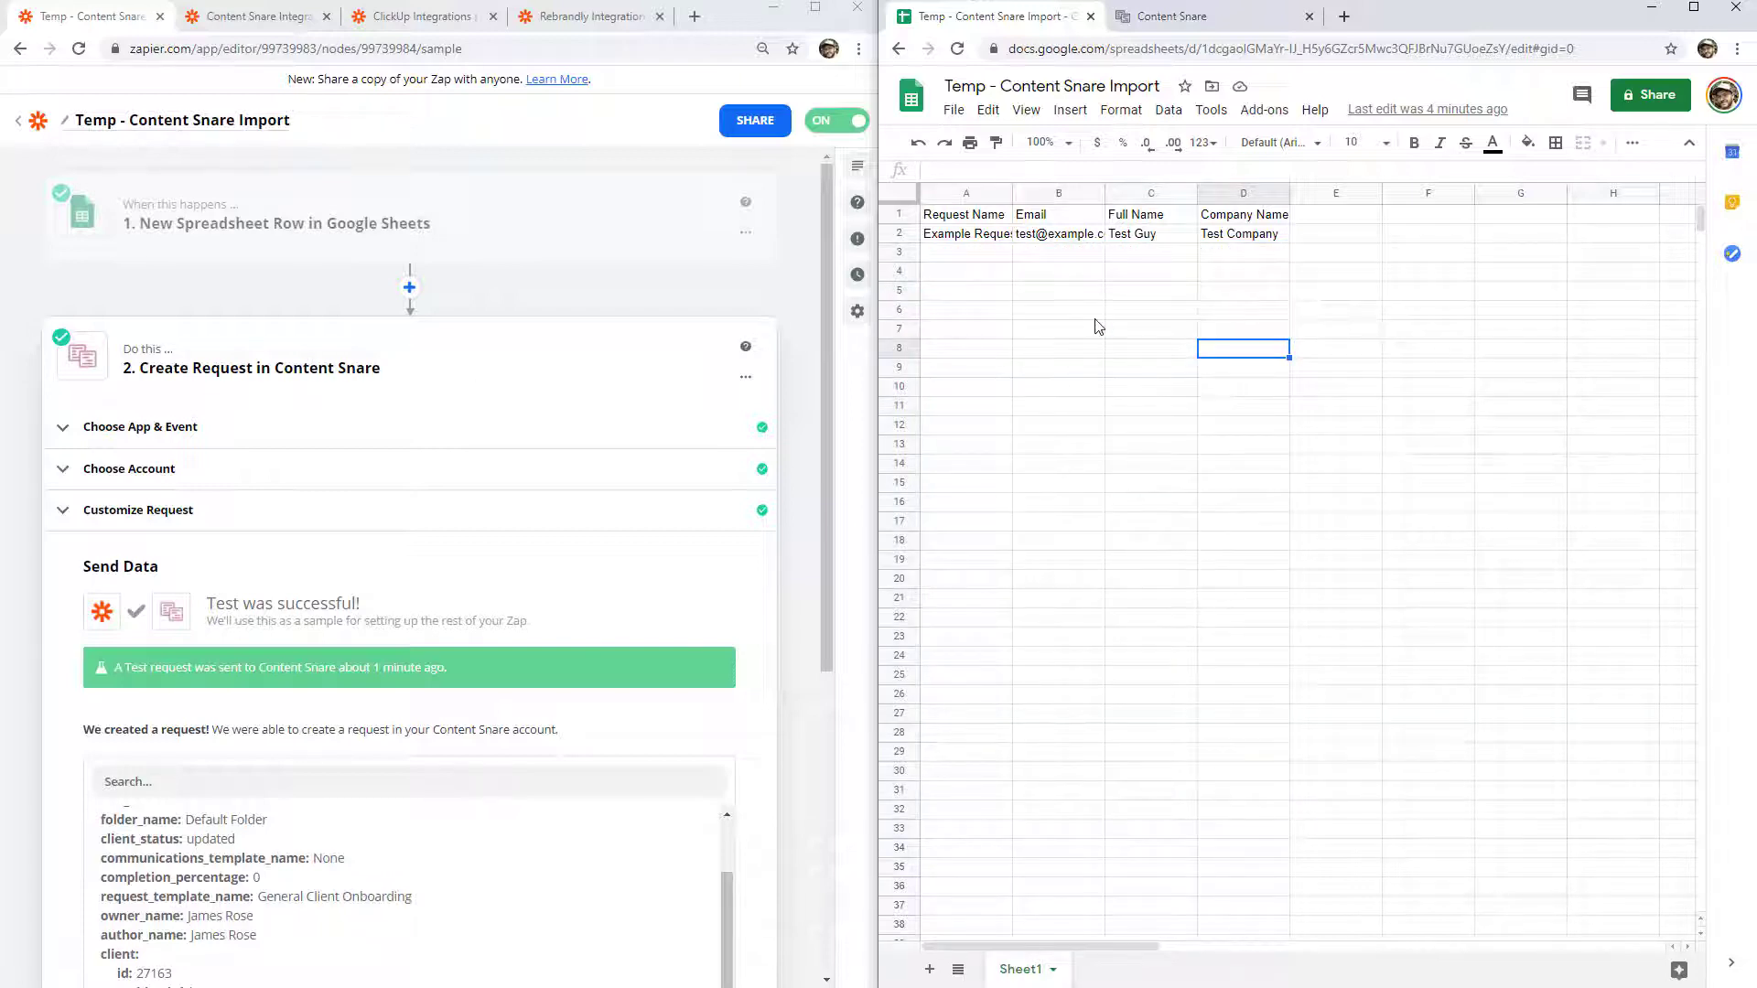
drag(995, 257, 1255, 877)
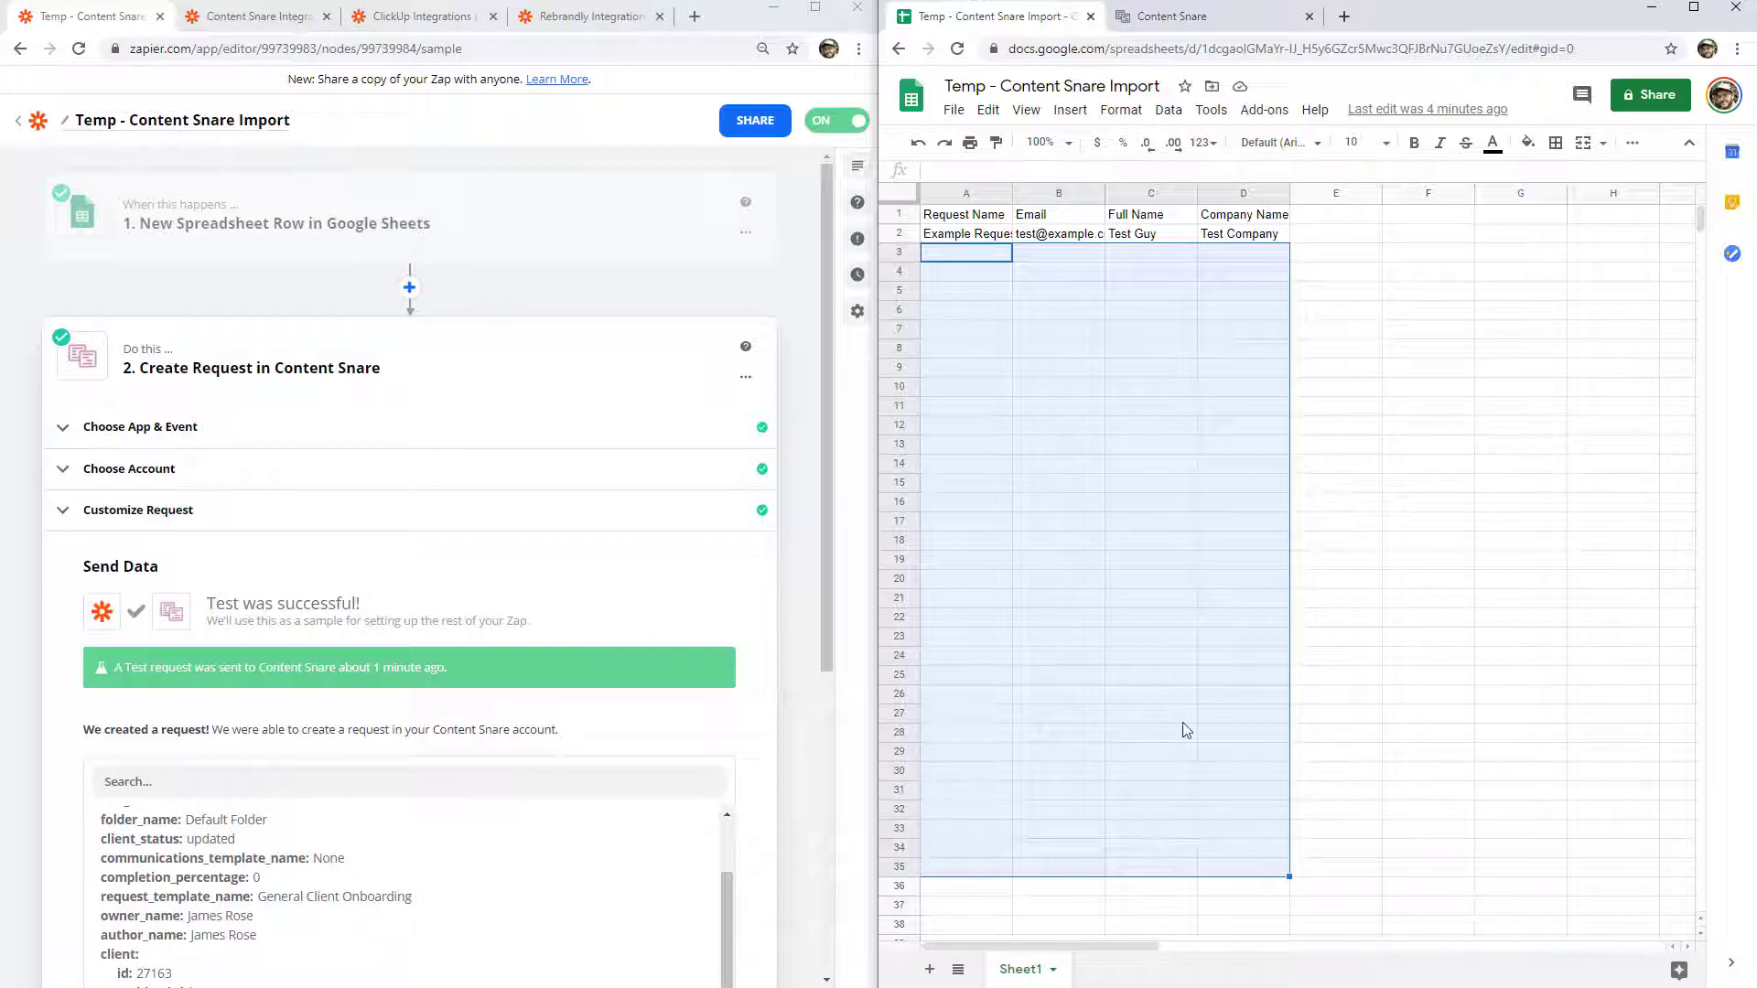
- Add Sheet2 and copy Sheet1's four column headers (A1:D1) into its first row
click(1472, 659)
click(933, 973)
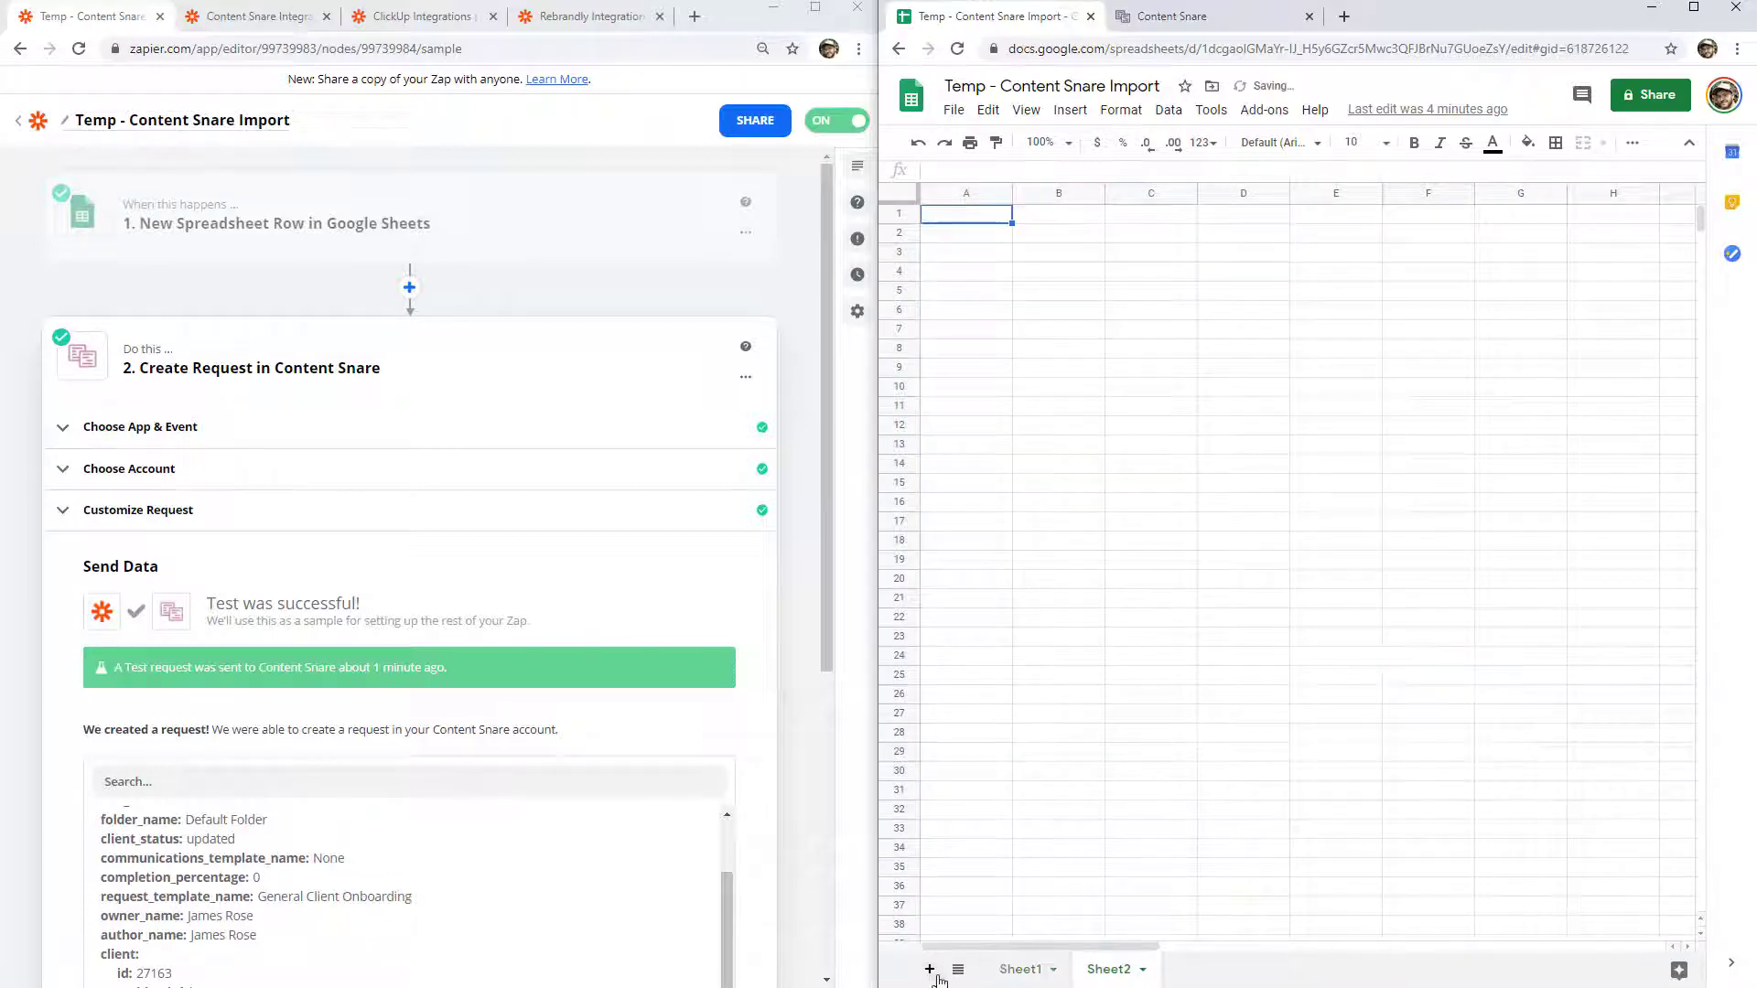
click(1020, 969)
drag(1002, 216, 1231, 219)
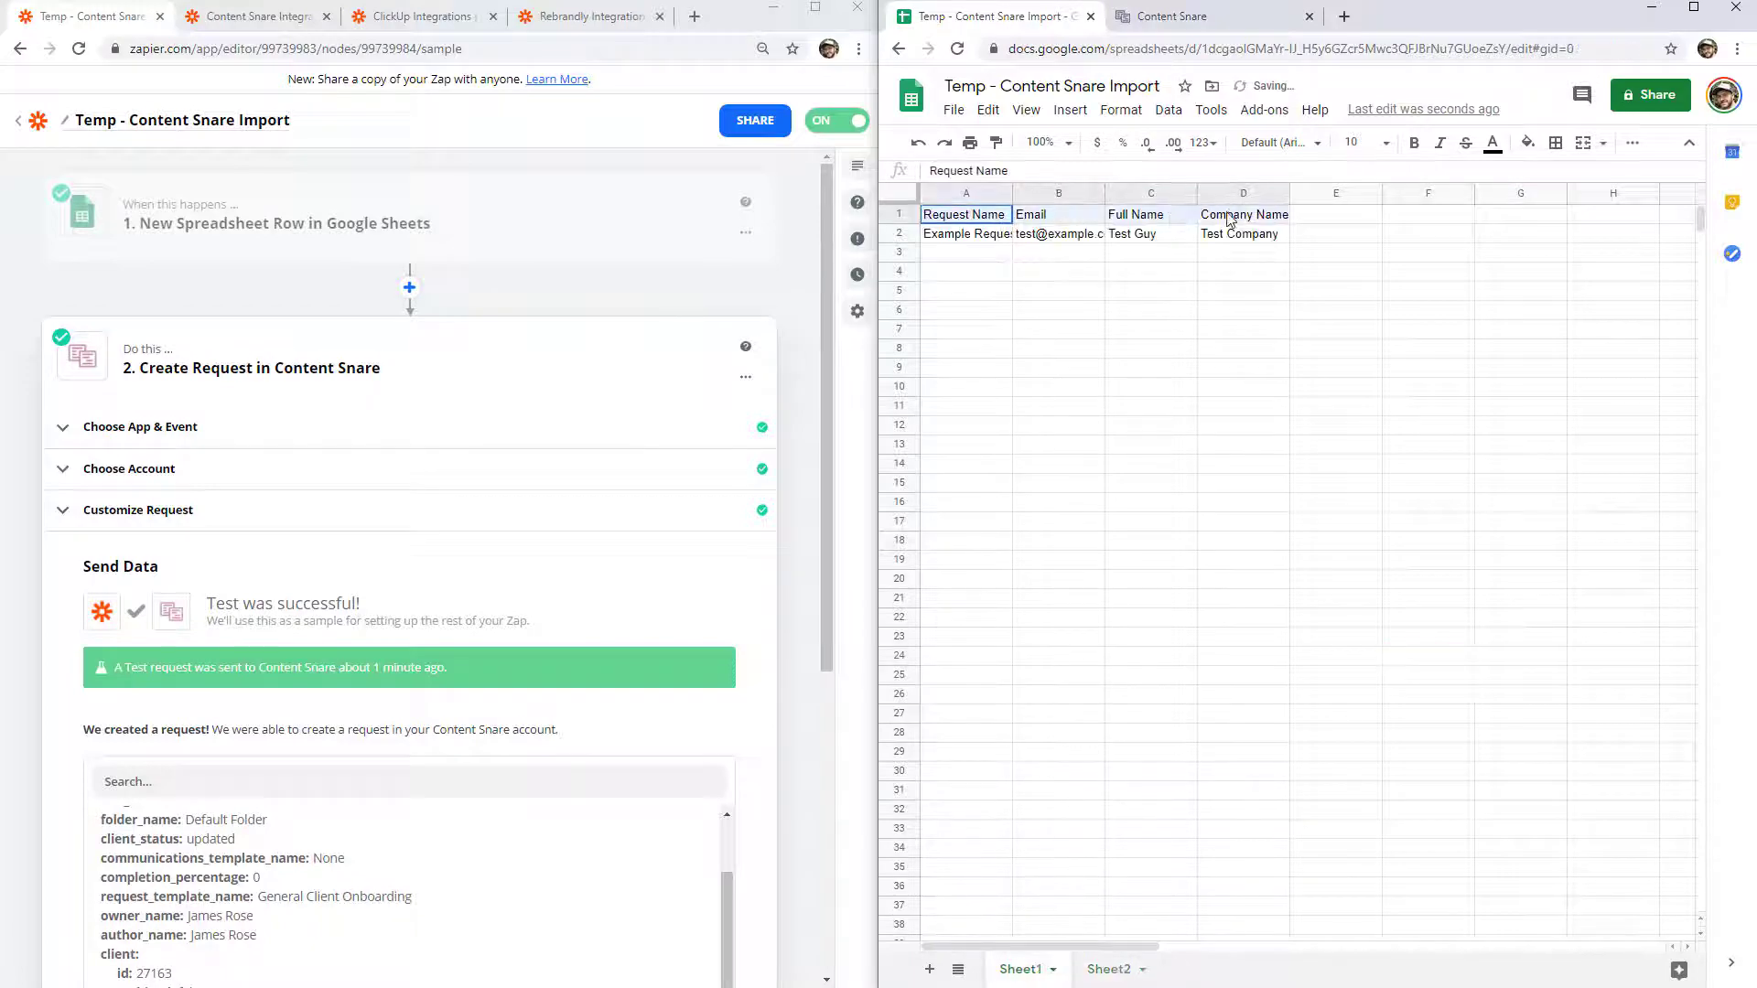
key(ctrl+c)
click(1109, 969)
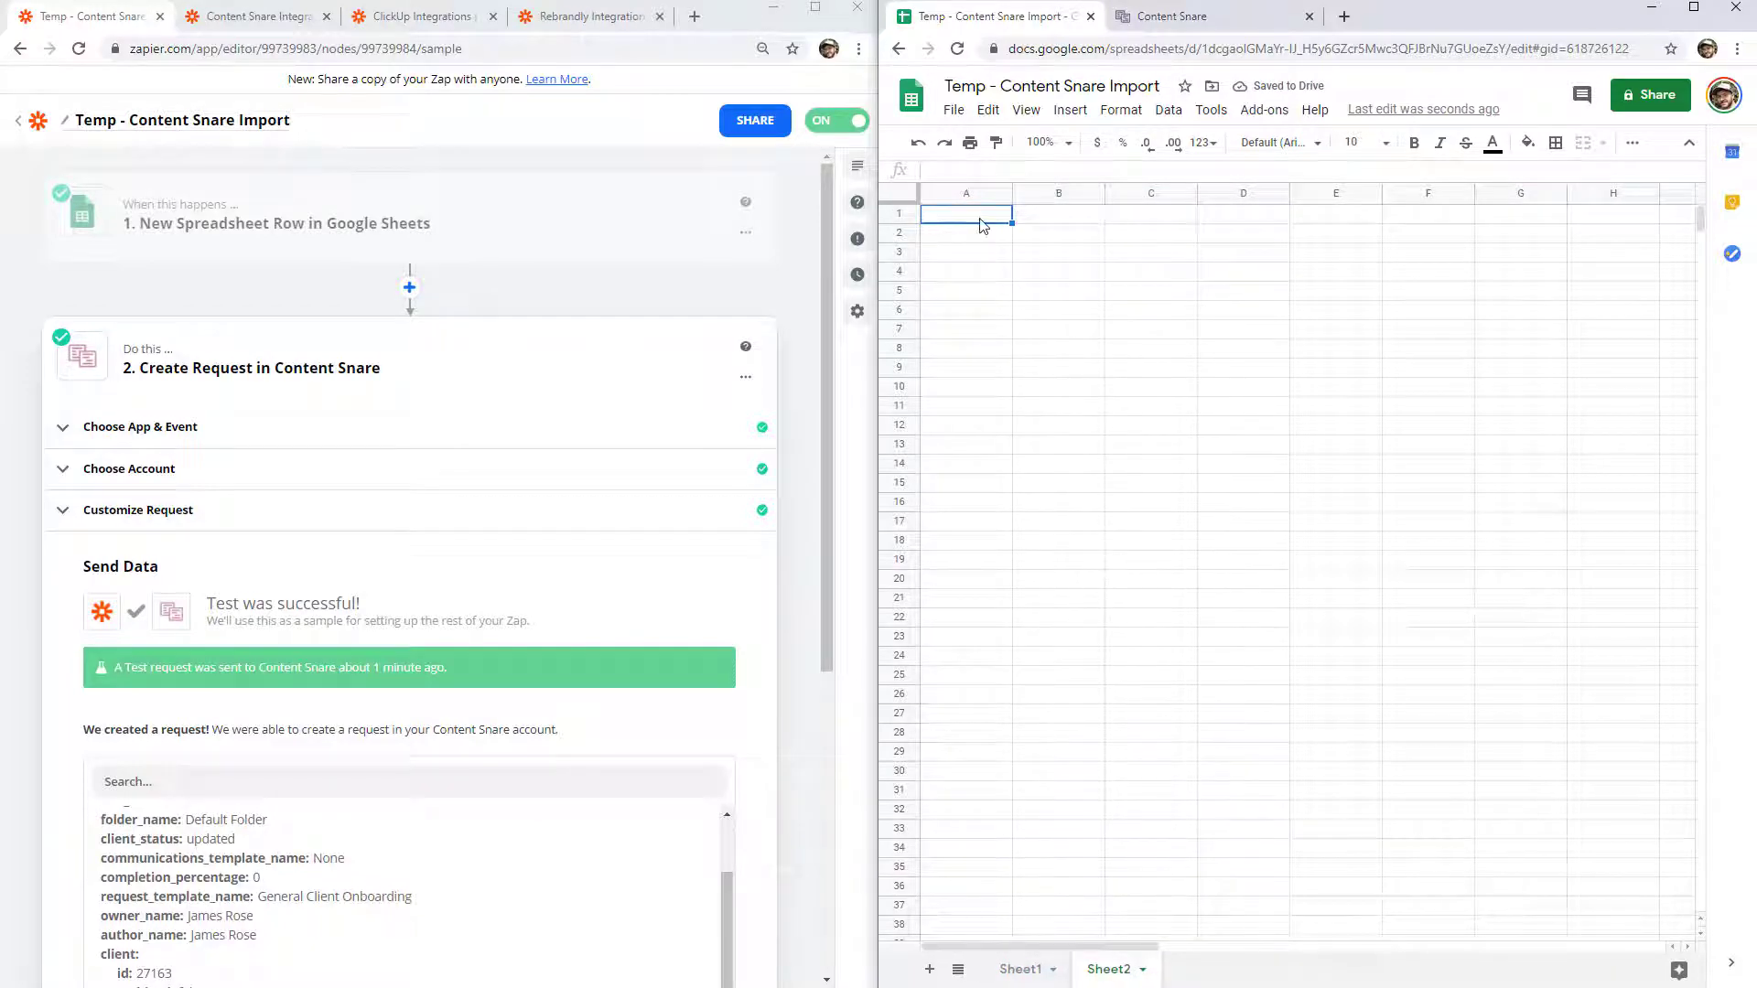
key(ctrl+v)
click(1136, 302)
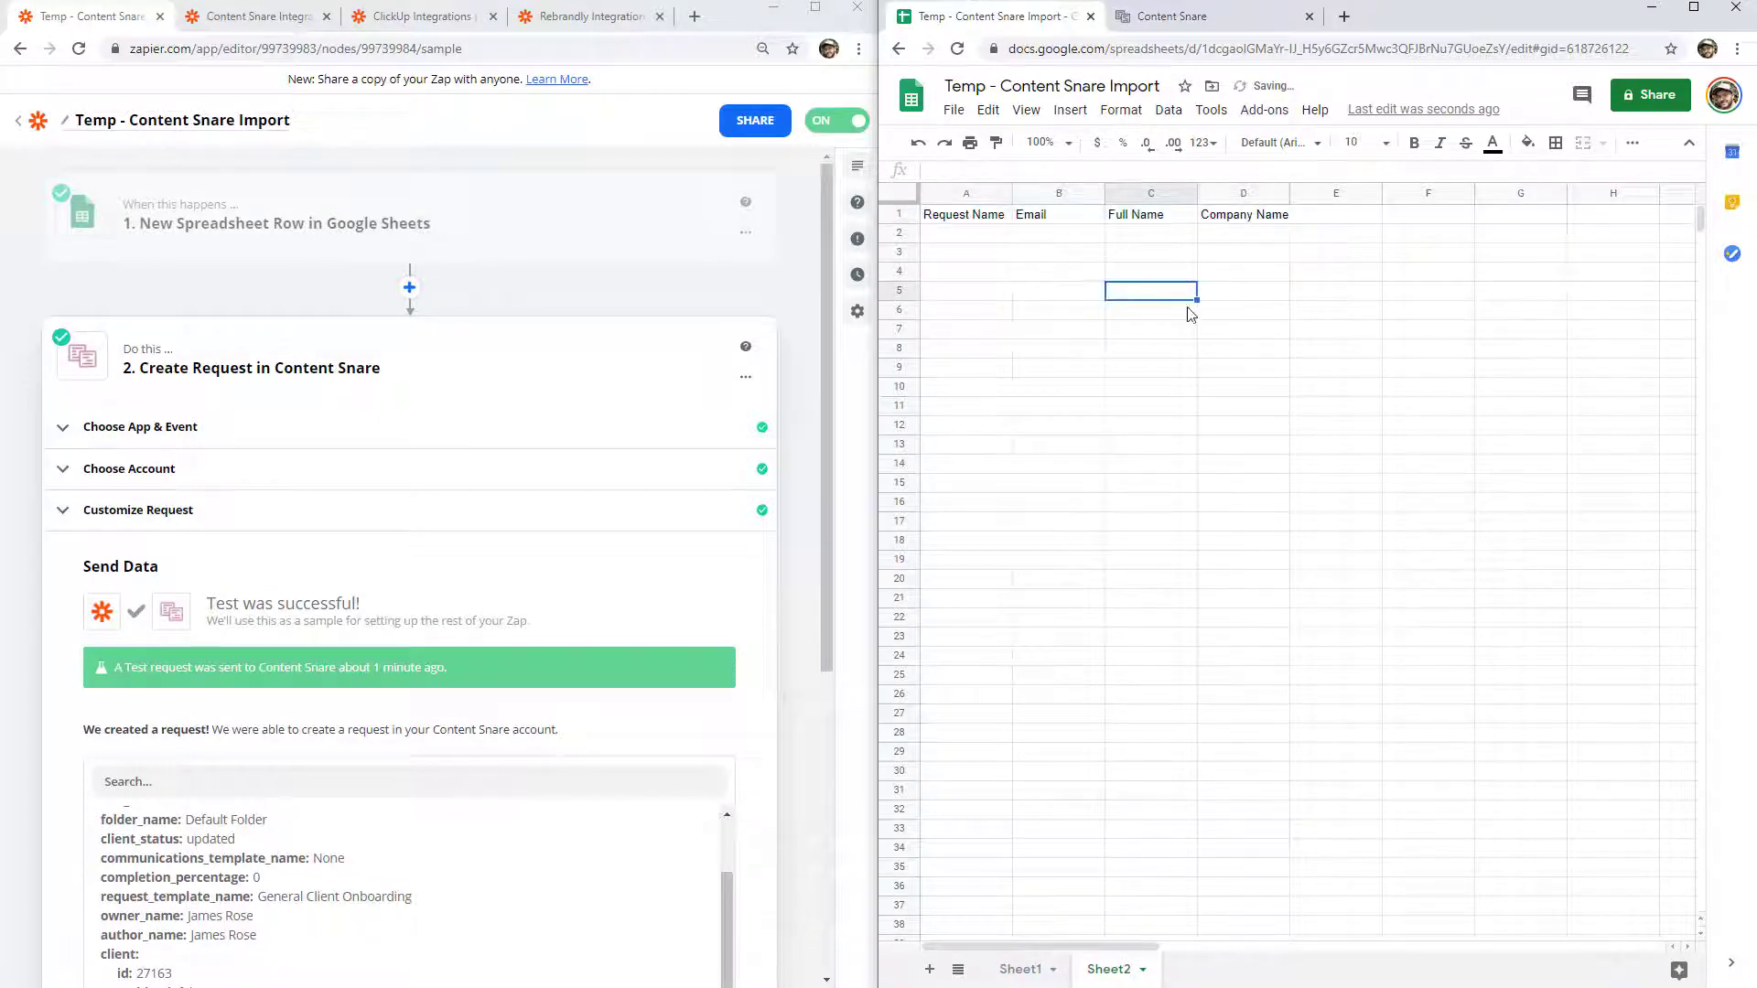
- Fill Sheet2 with test rows Request 1 through Request 4 below the headers
click(1004, 965)
click(1094, 430)
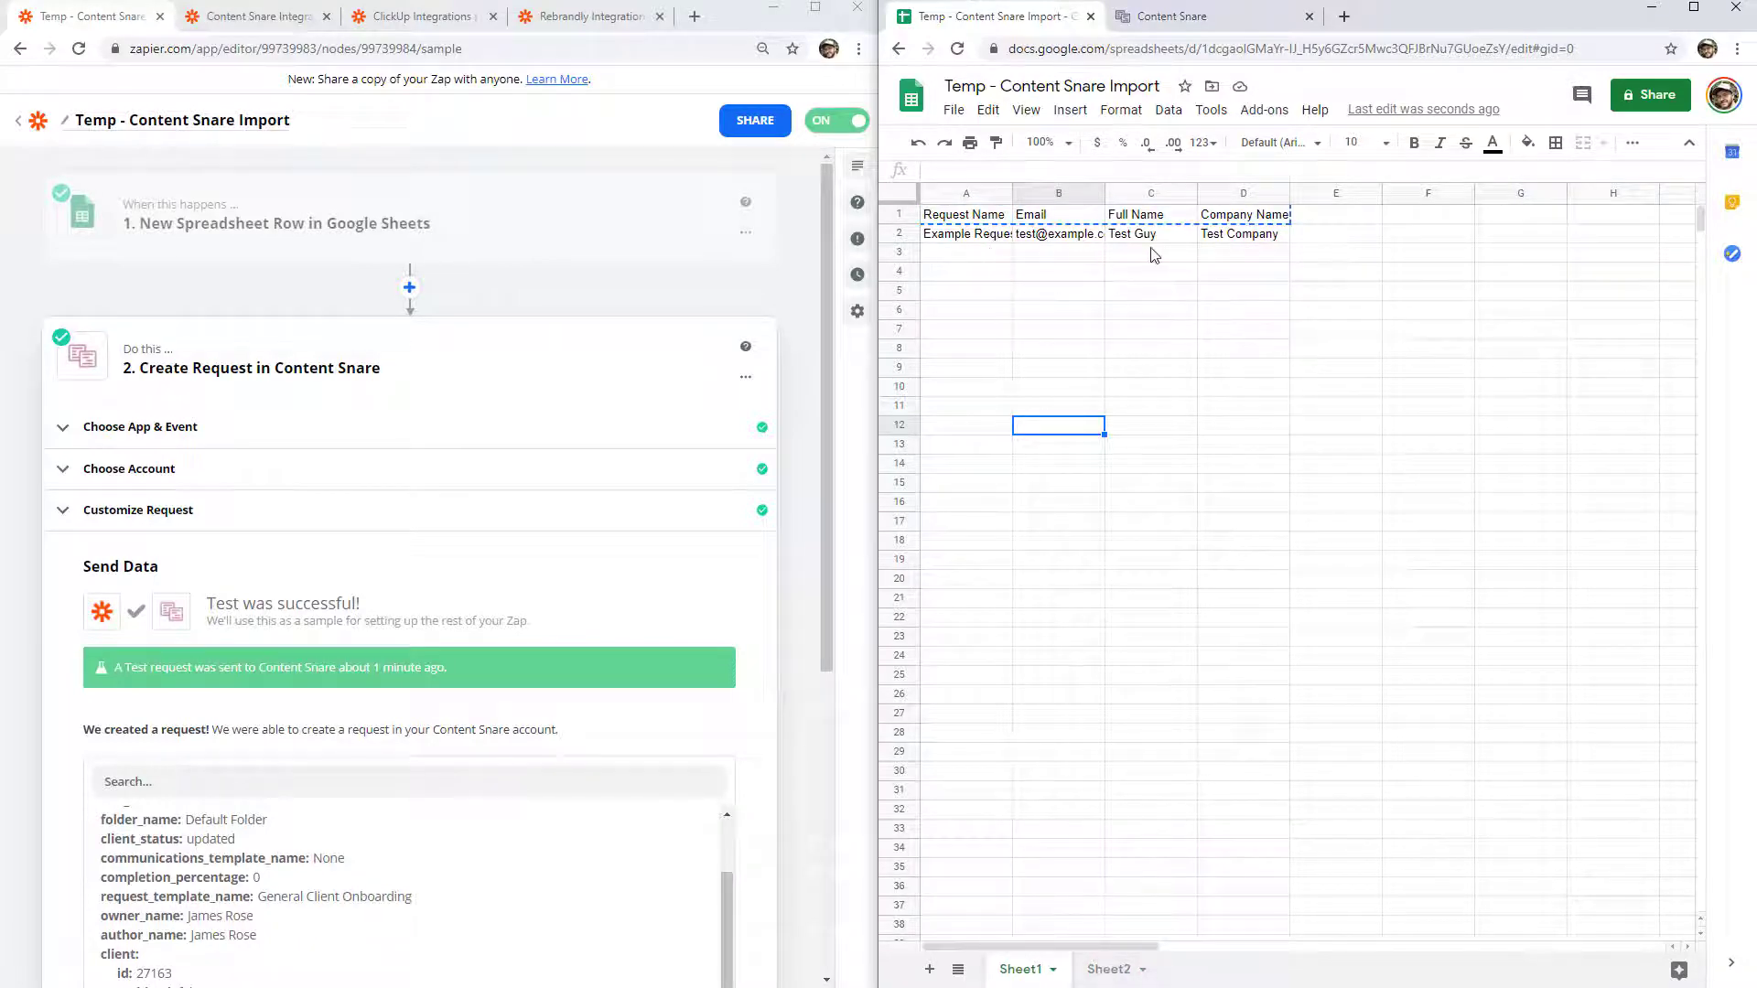
click(979, 259)
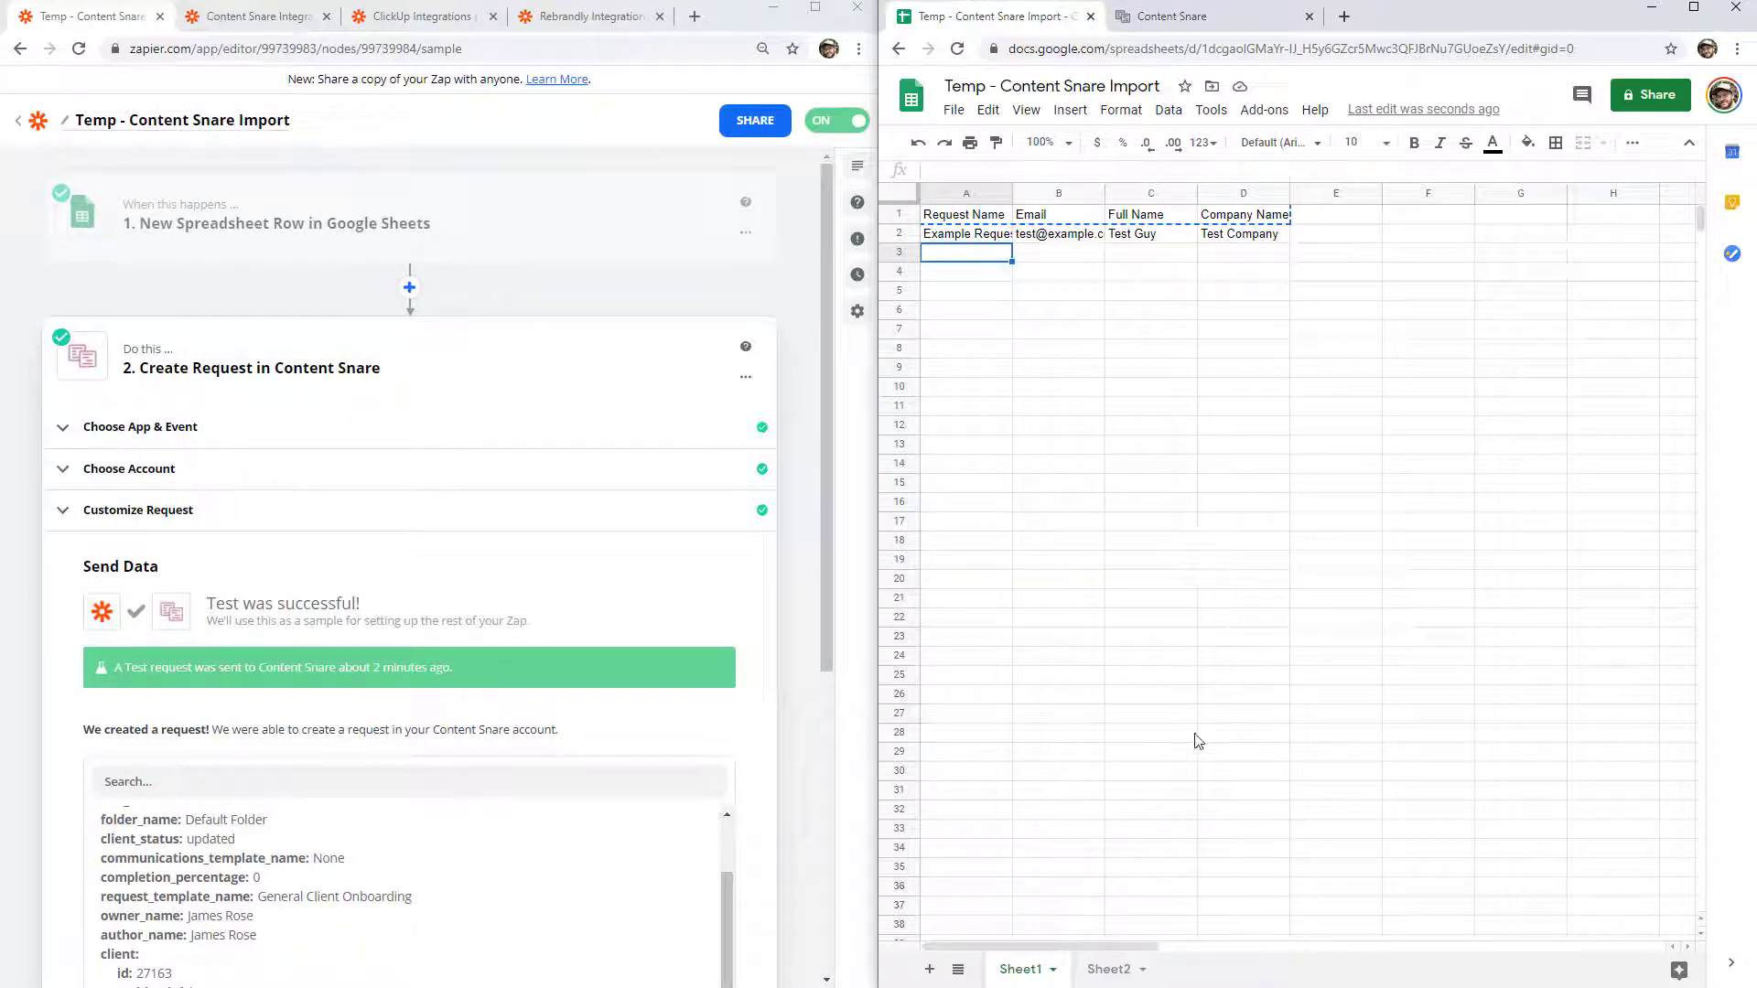
click(1107, 968)
click(981, 236)
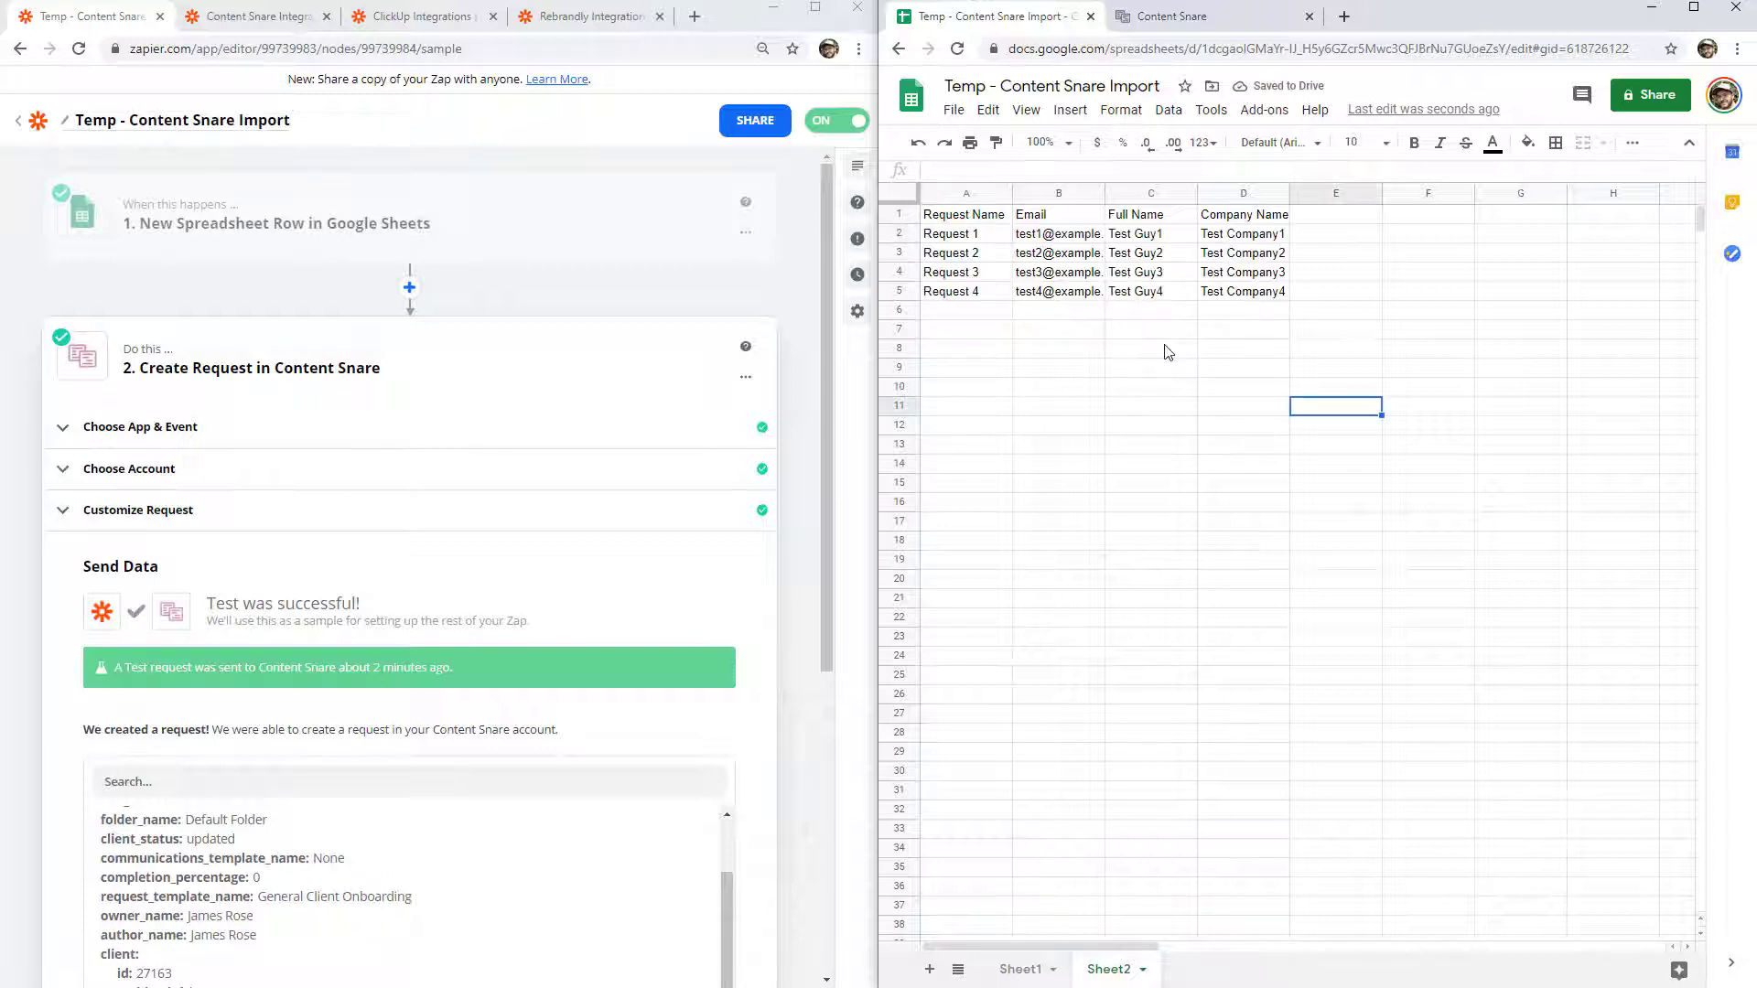
drag(984, 236, 978, 303)
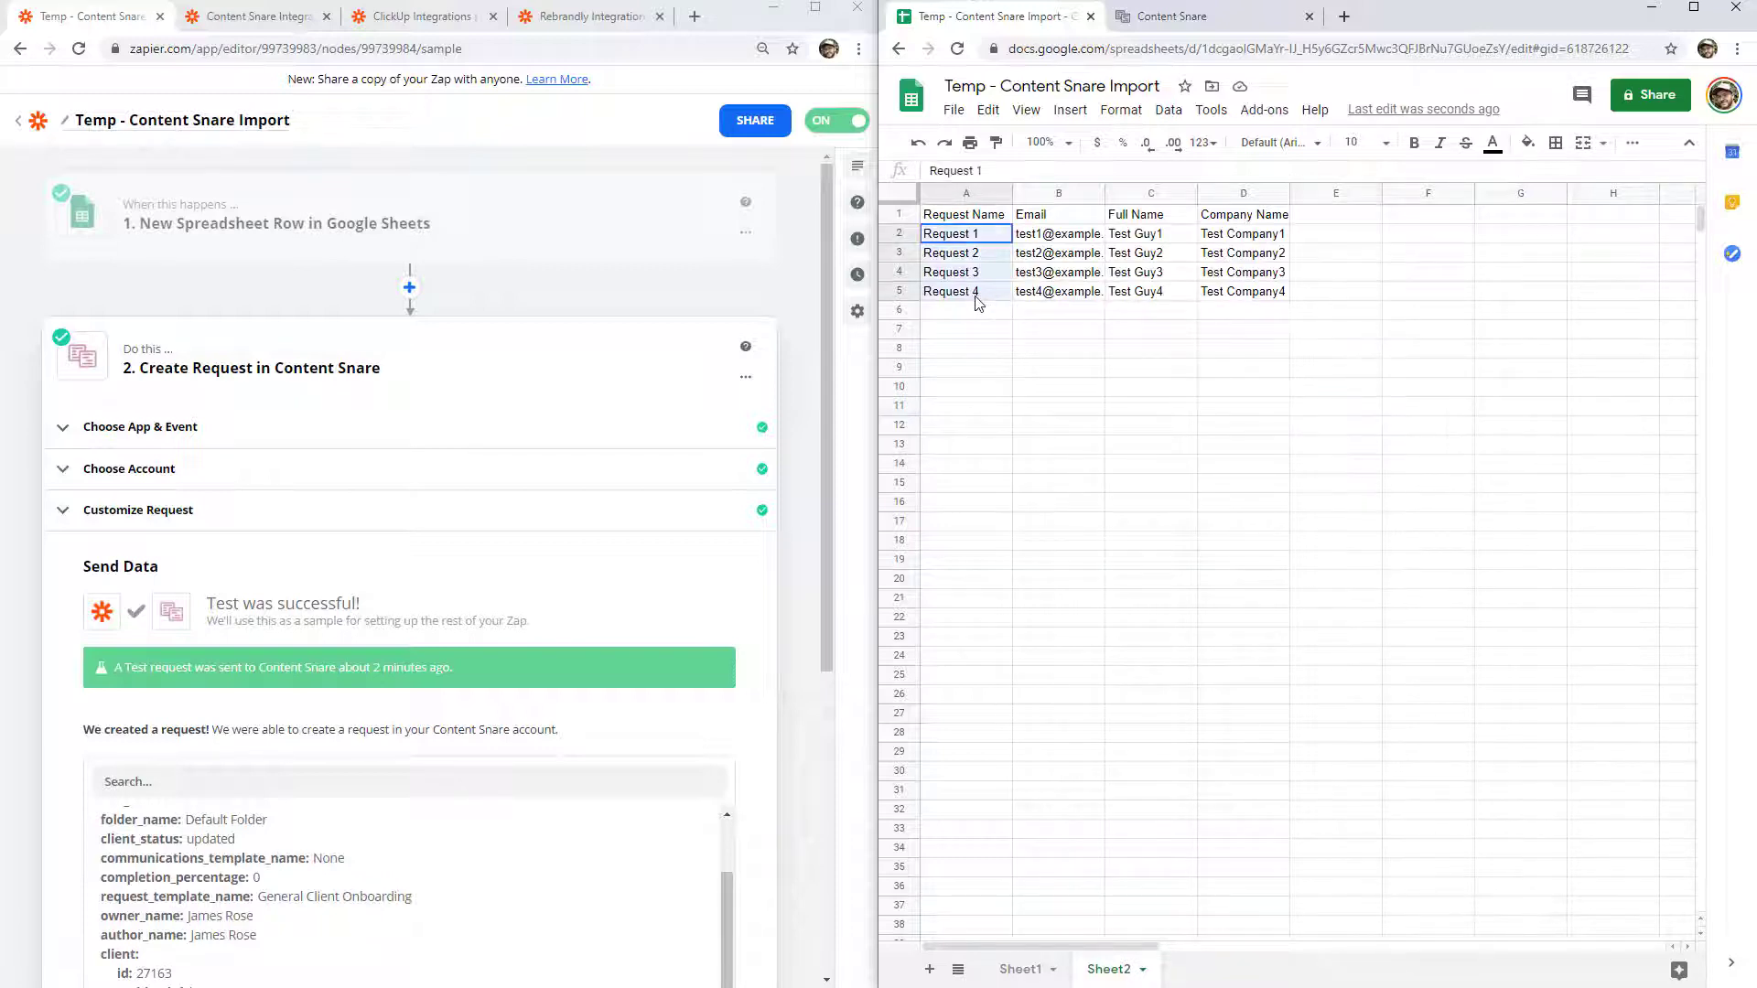
click(987, 339)
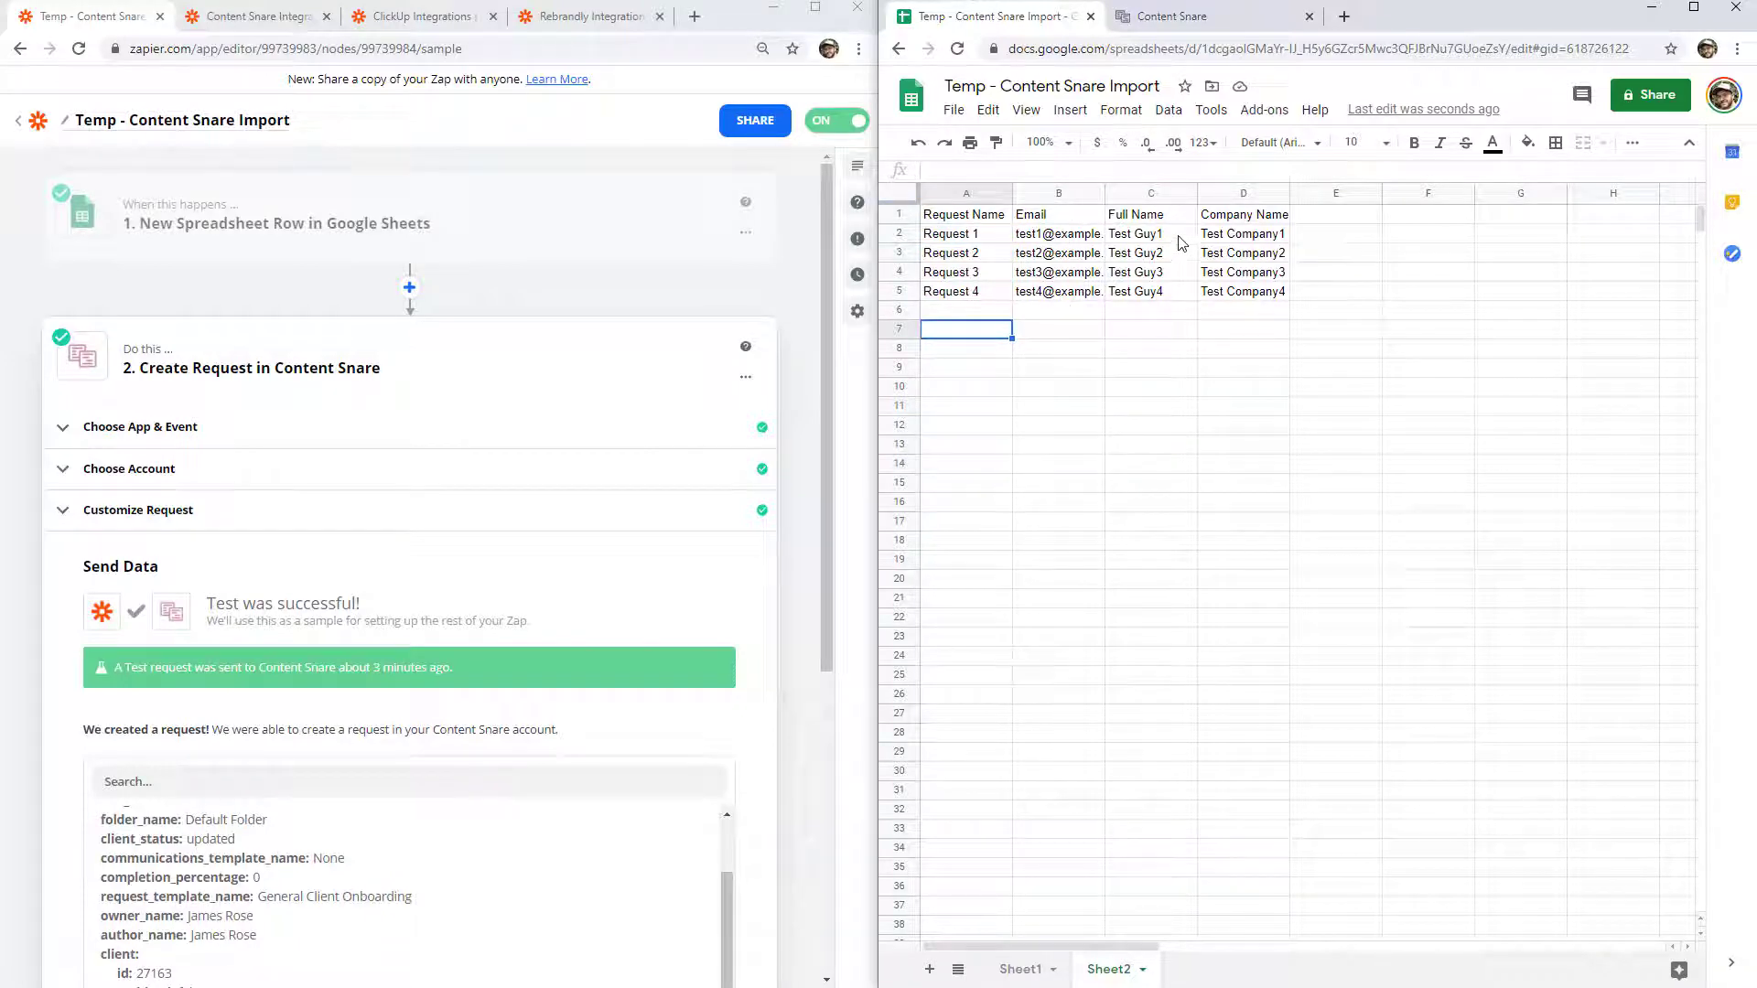
click(1281, 355)
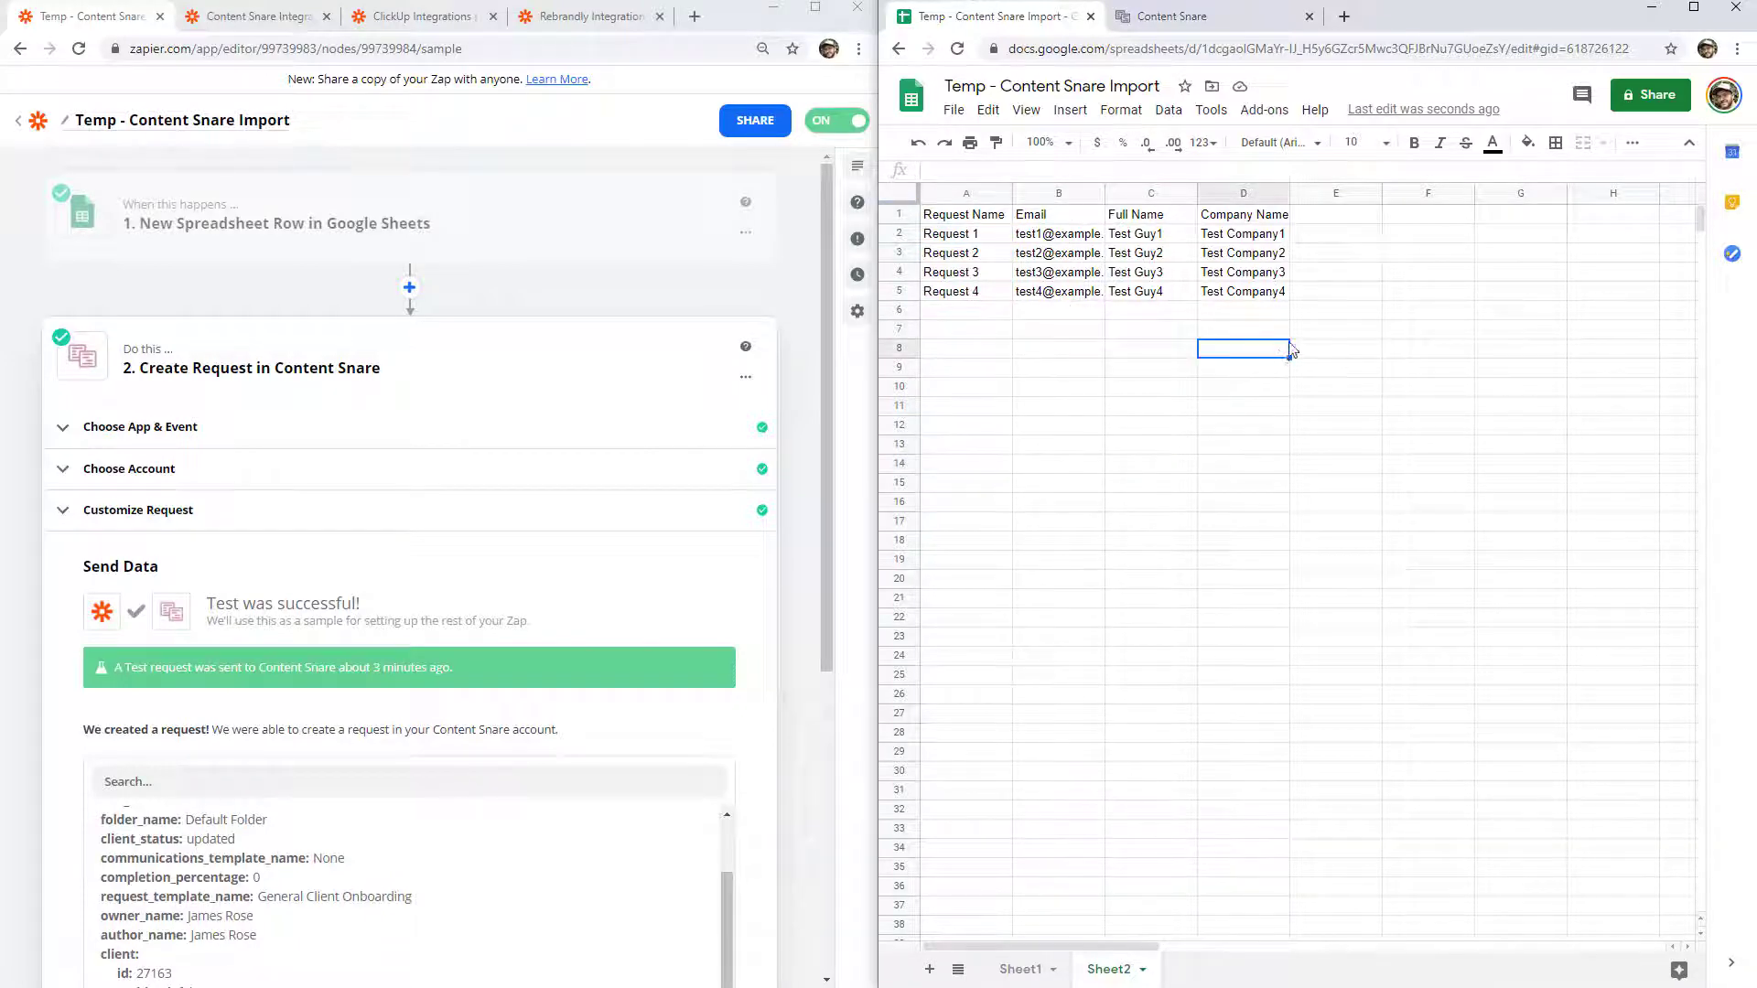
- Copy Sheet2's rows A2:D5 into Sheet1 starting at A3, beneath the example row
drag(984, 240, 1275, 292)
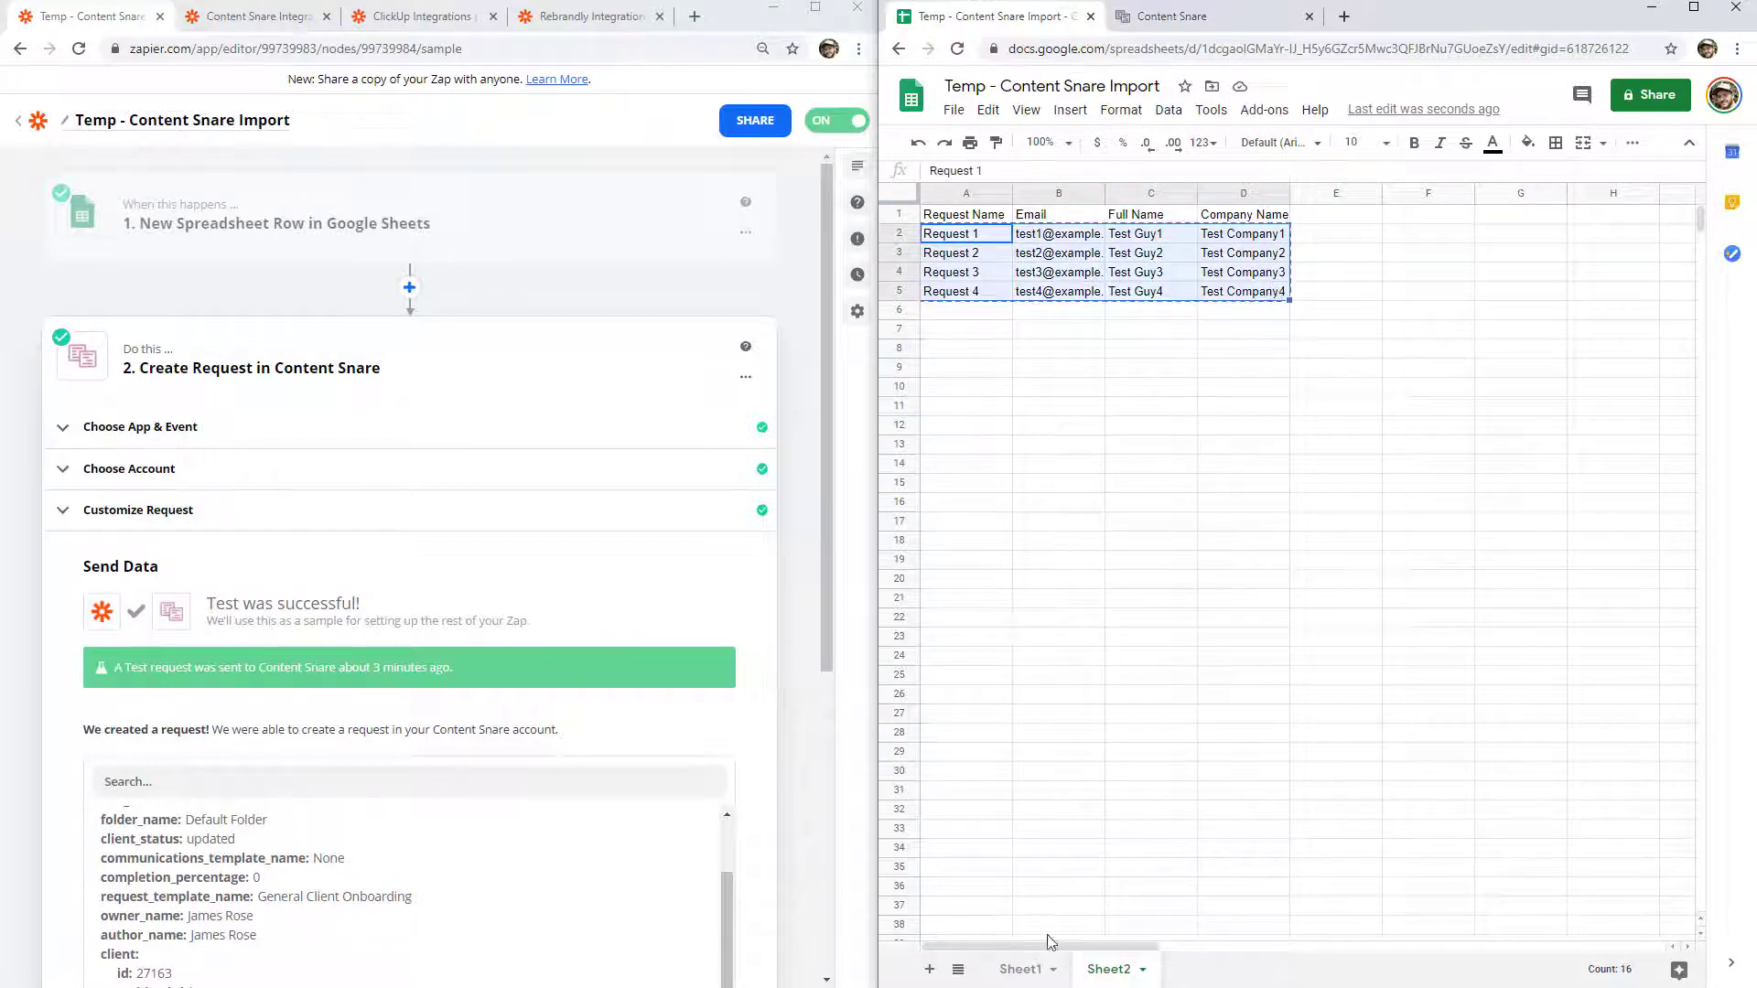
click(1016, 969)
key(ctrl+v)
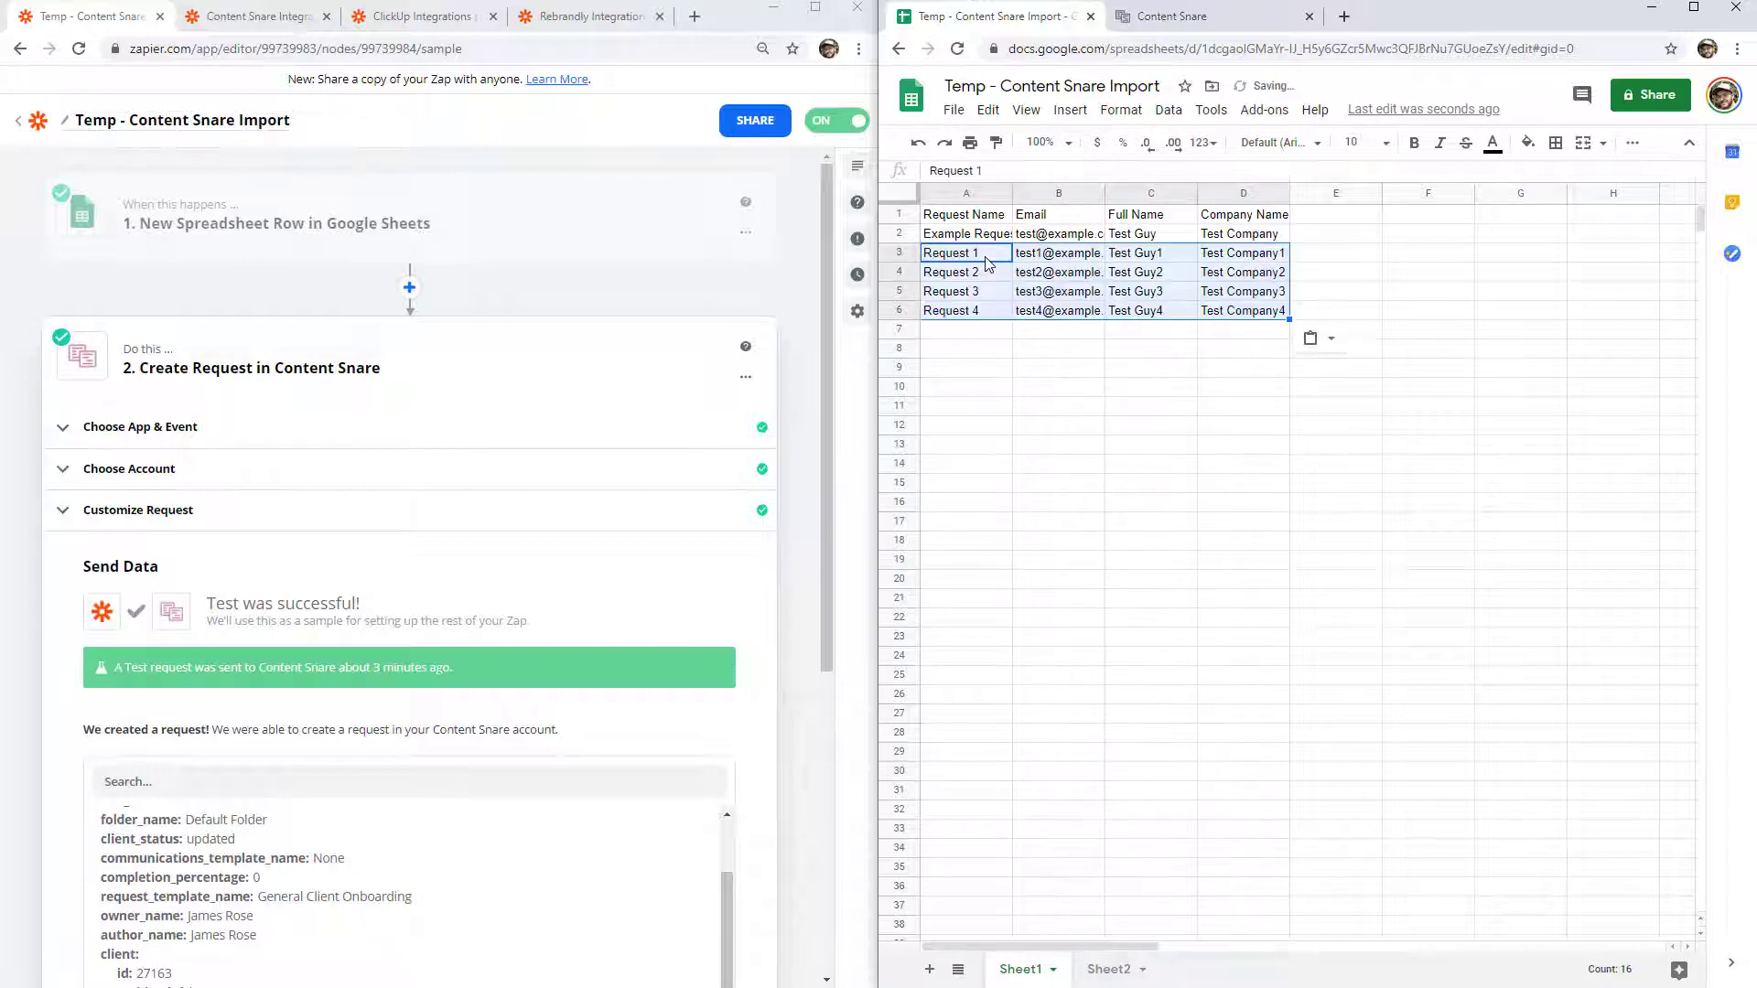
click(1150, 444)
click(564, 341)
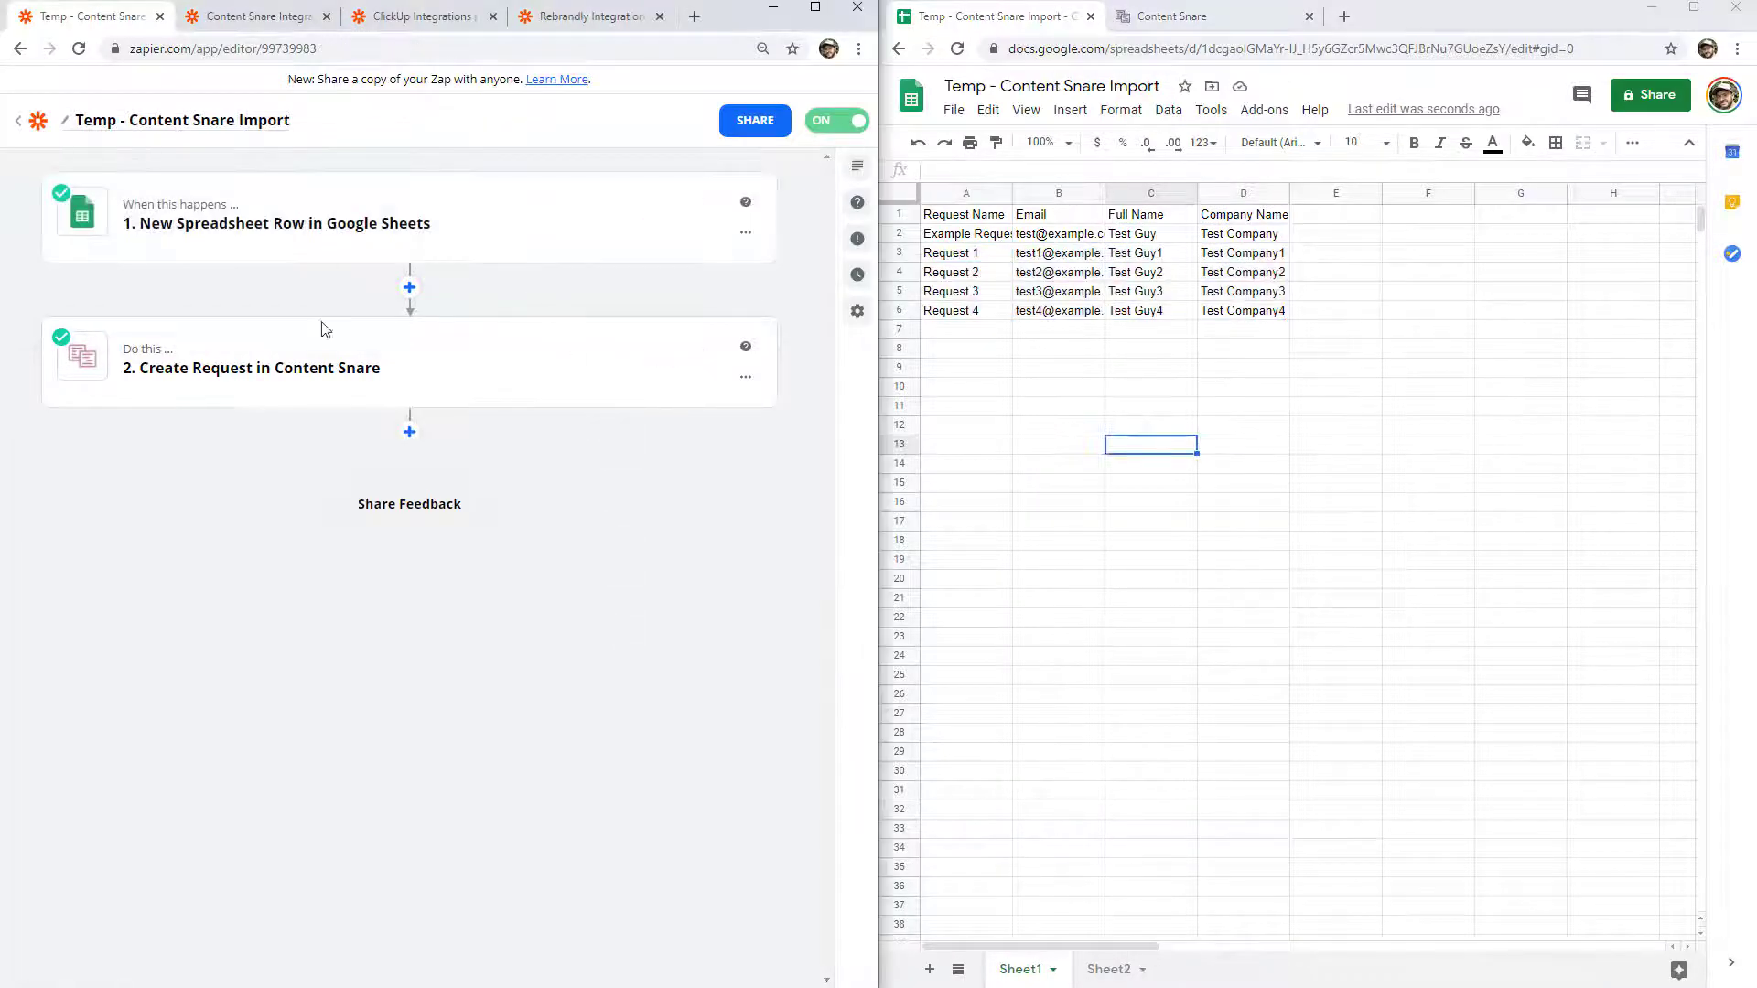
click(952, 312)
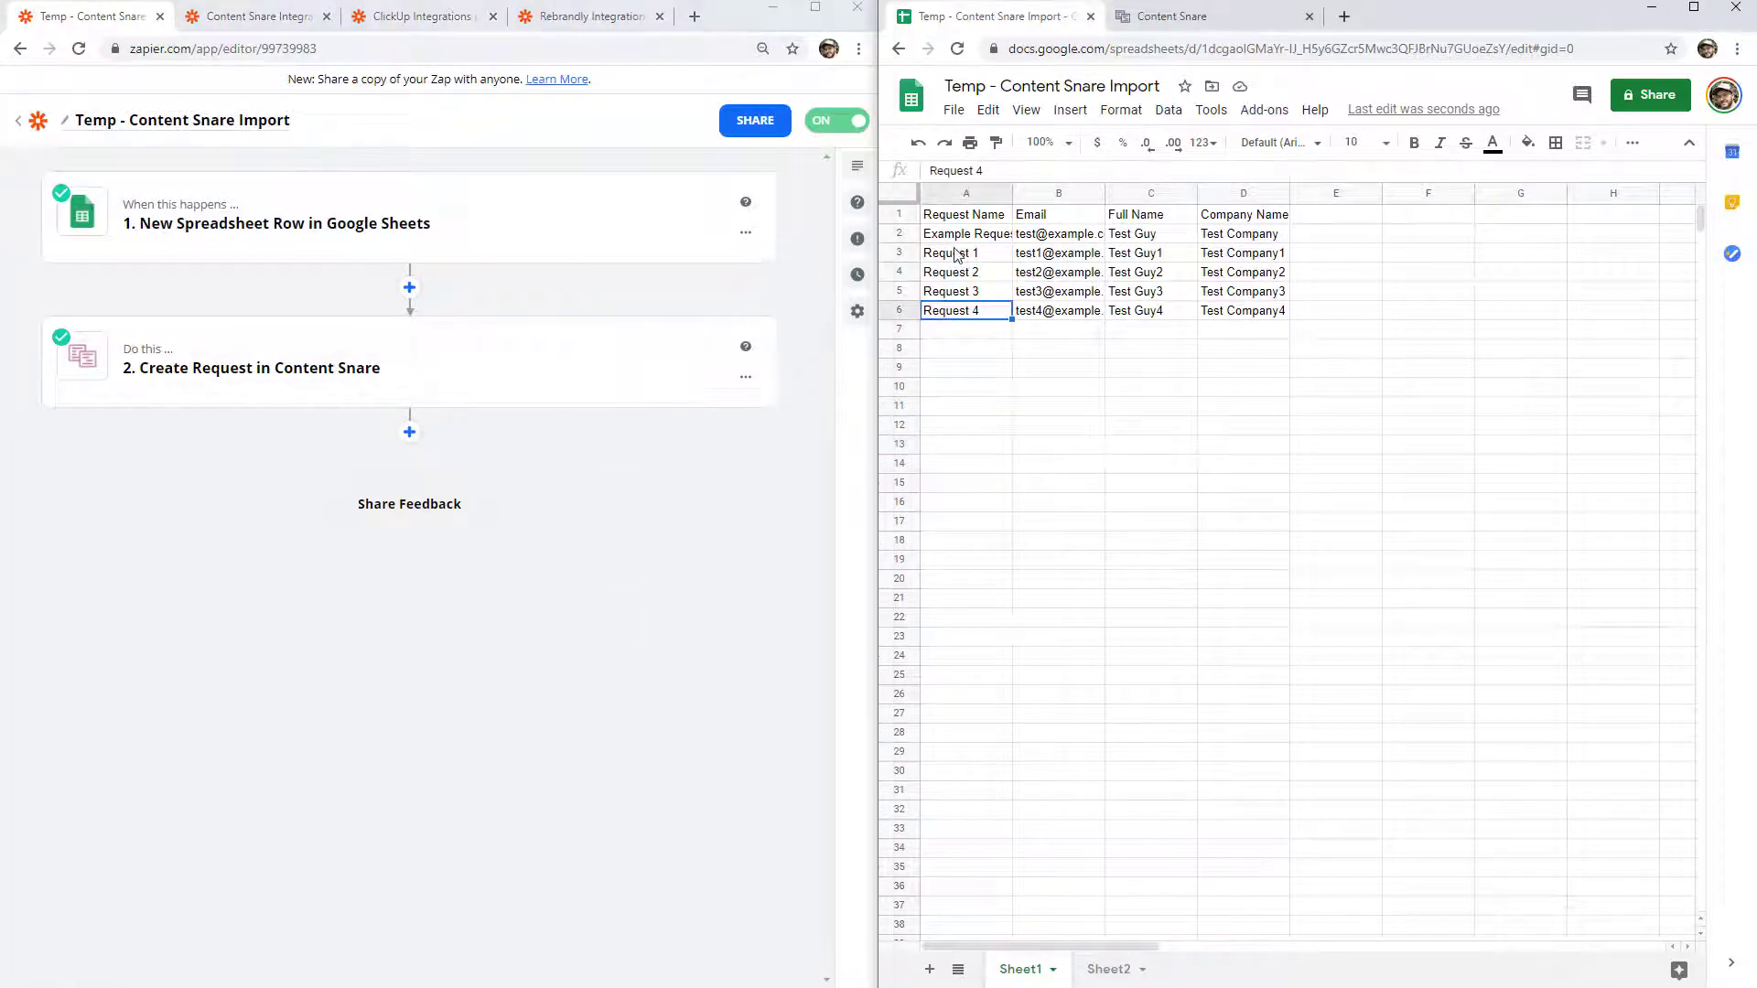
drag(952, 253, 1245, 311)
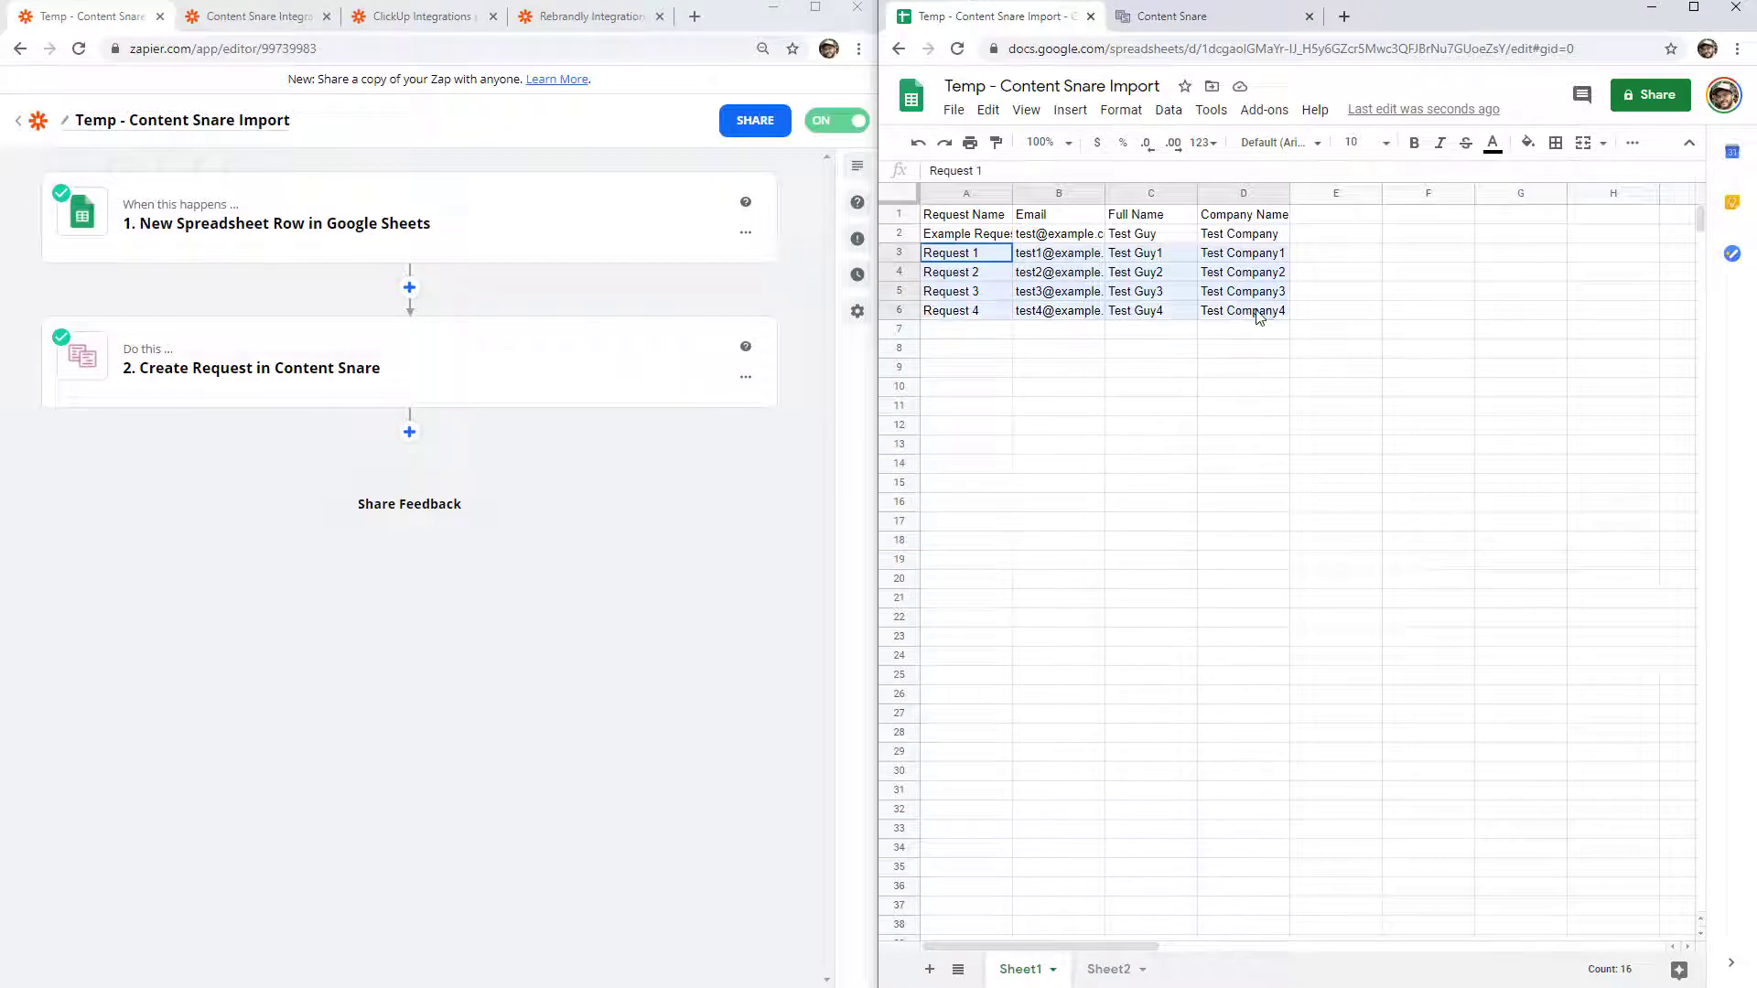
click(1145, 356)
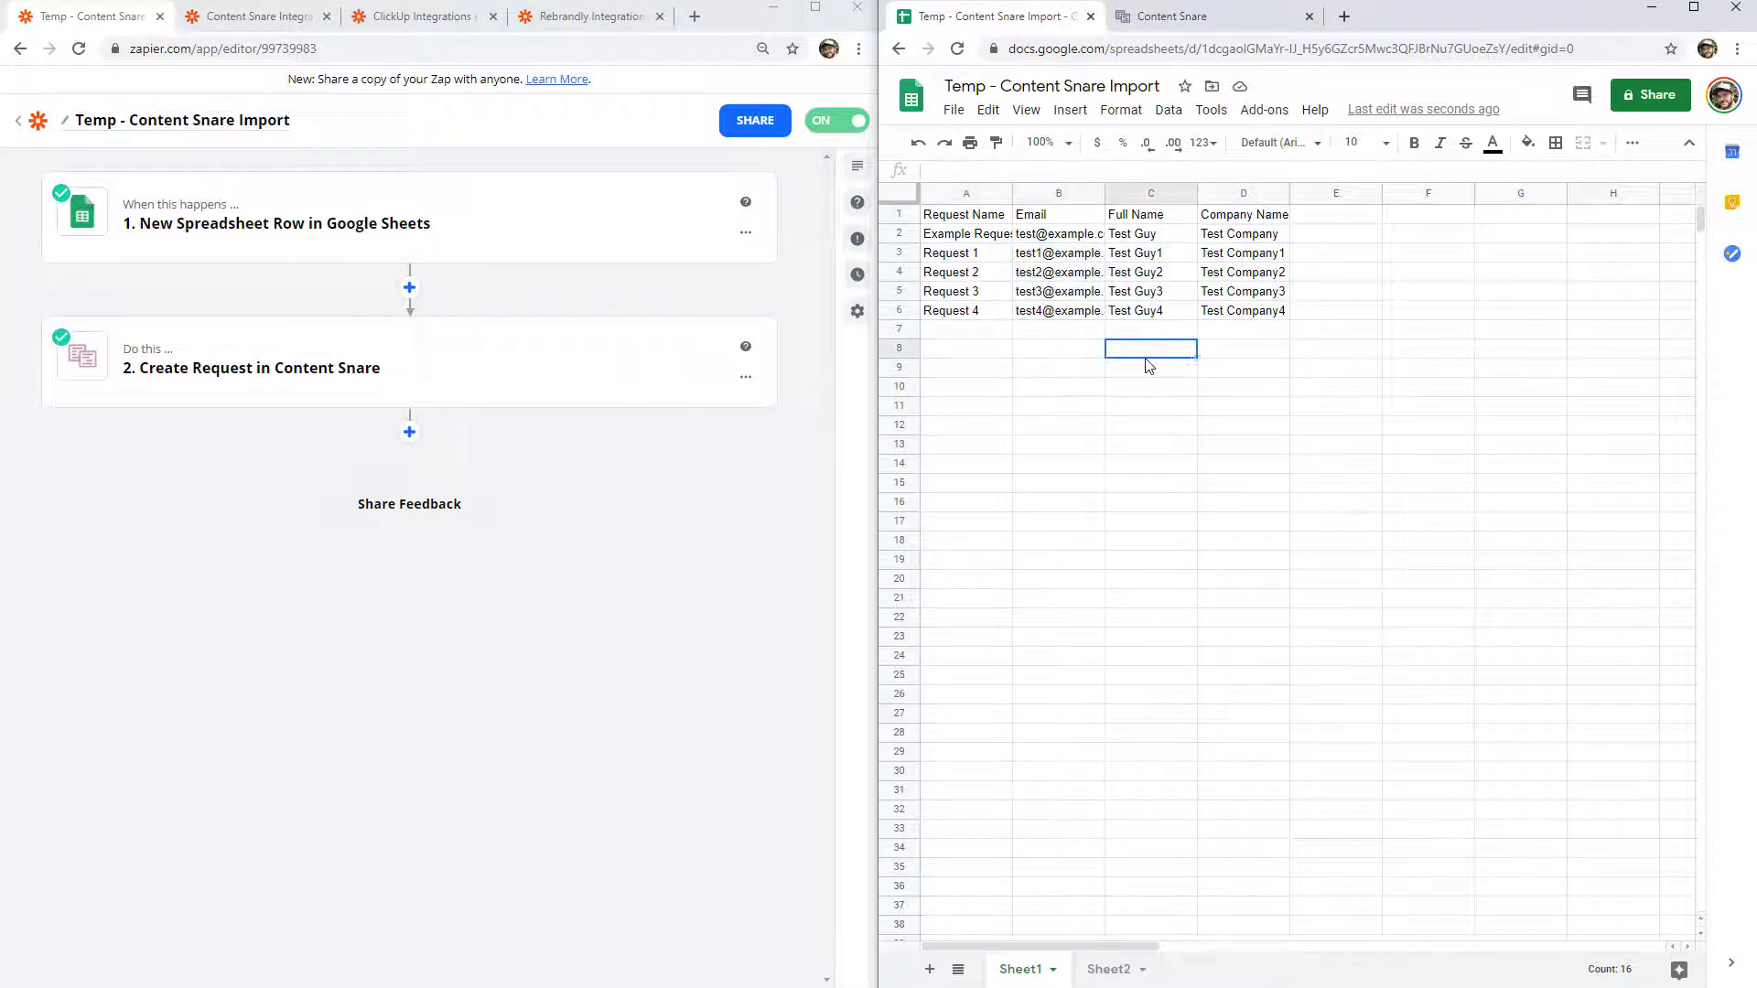
- Reload Content Snare, search 'Test Com', and review the Request 1–4 cards for Test Company1–4
click(1181, 16)
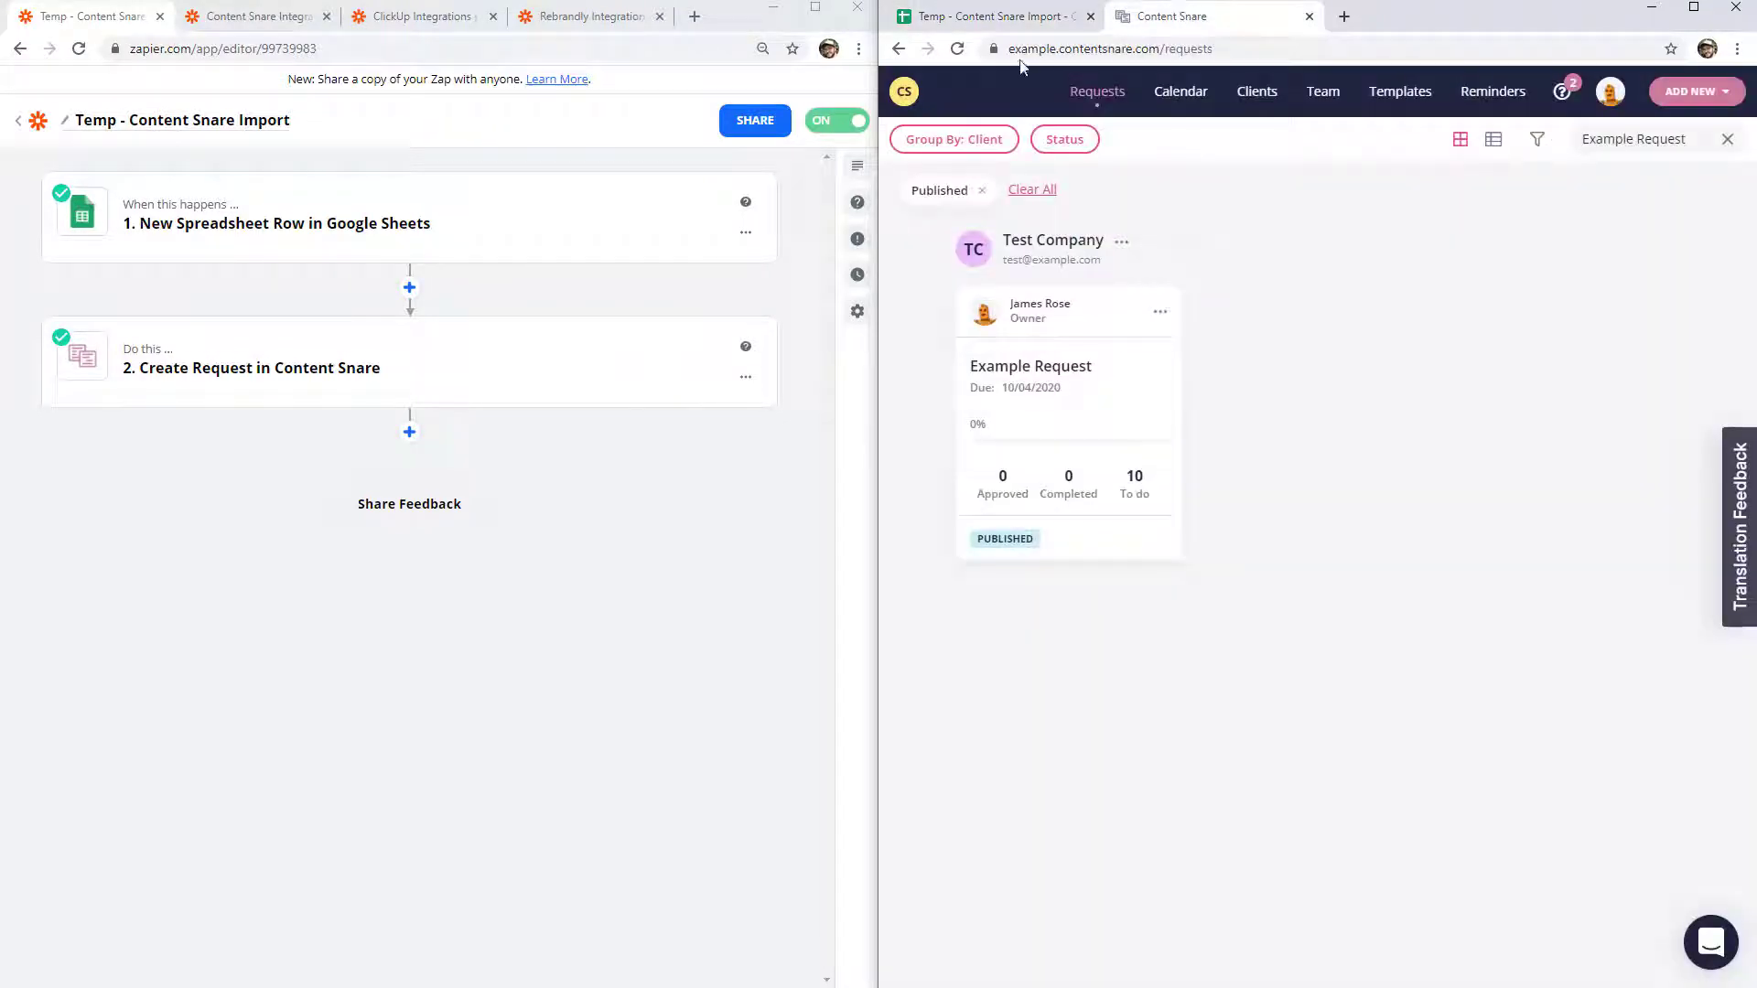
click(959, 49)
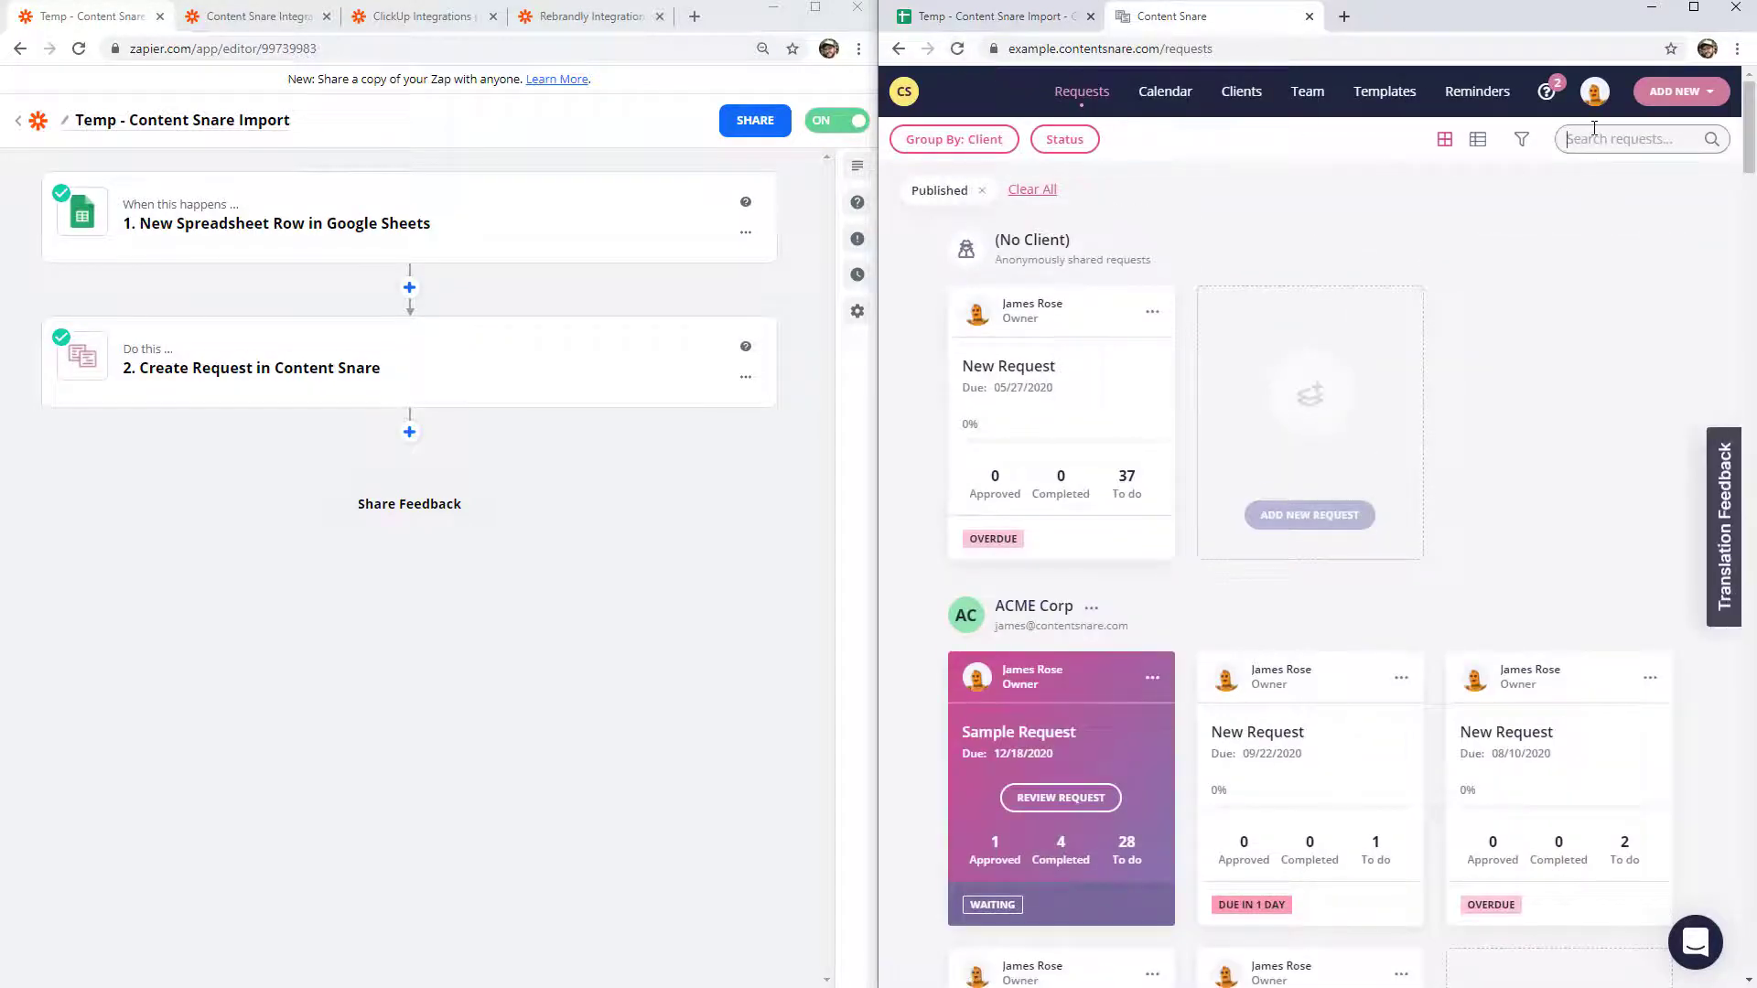
text(Test Compan)
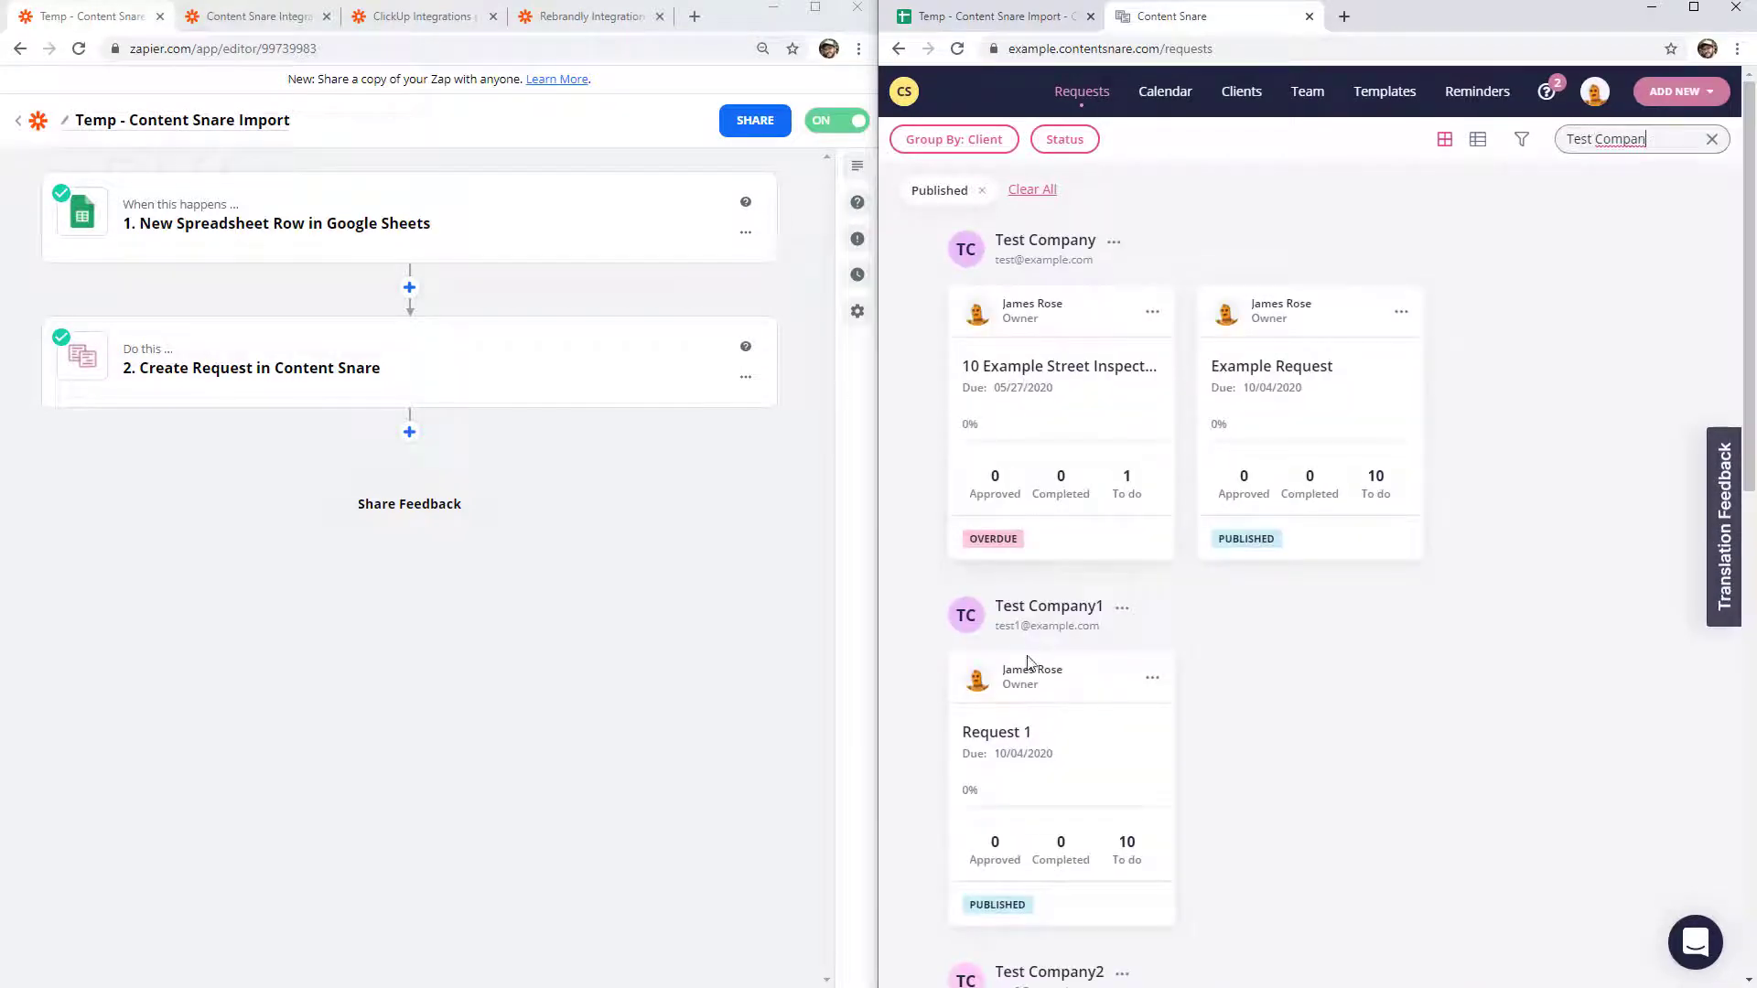
scroll(1125, 549, down, 4)
scroll(1132, 522, down, 6)
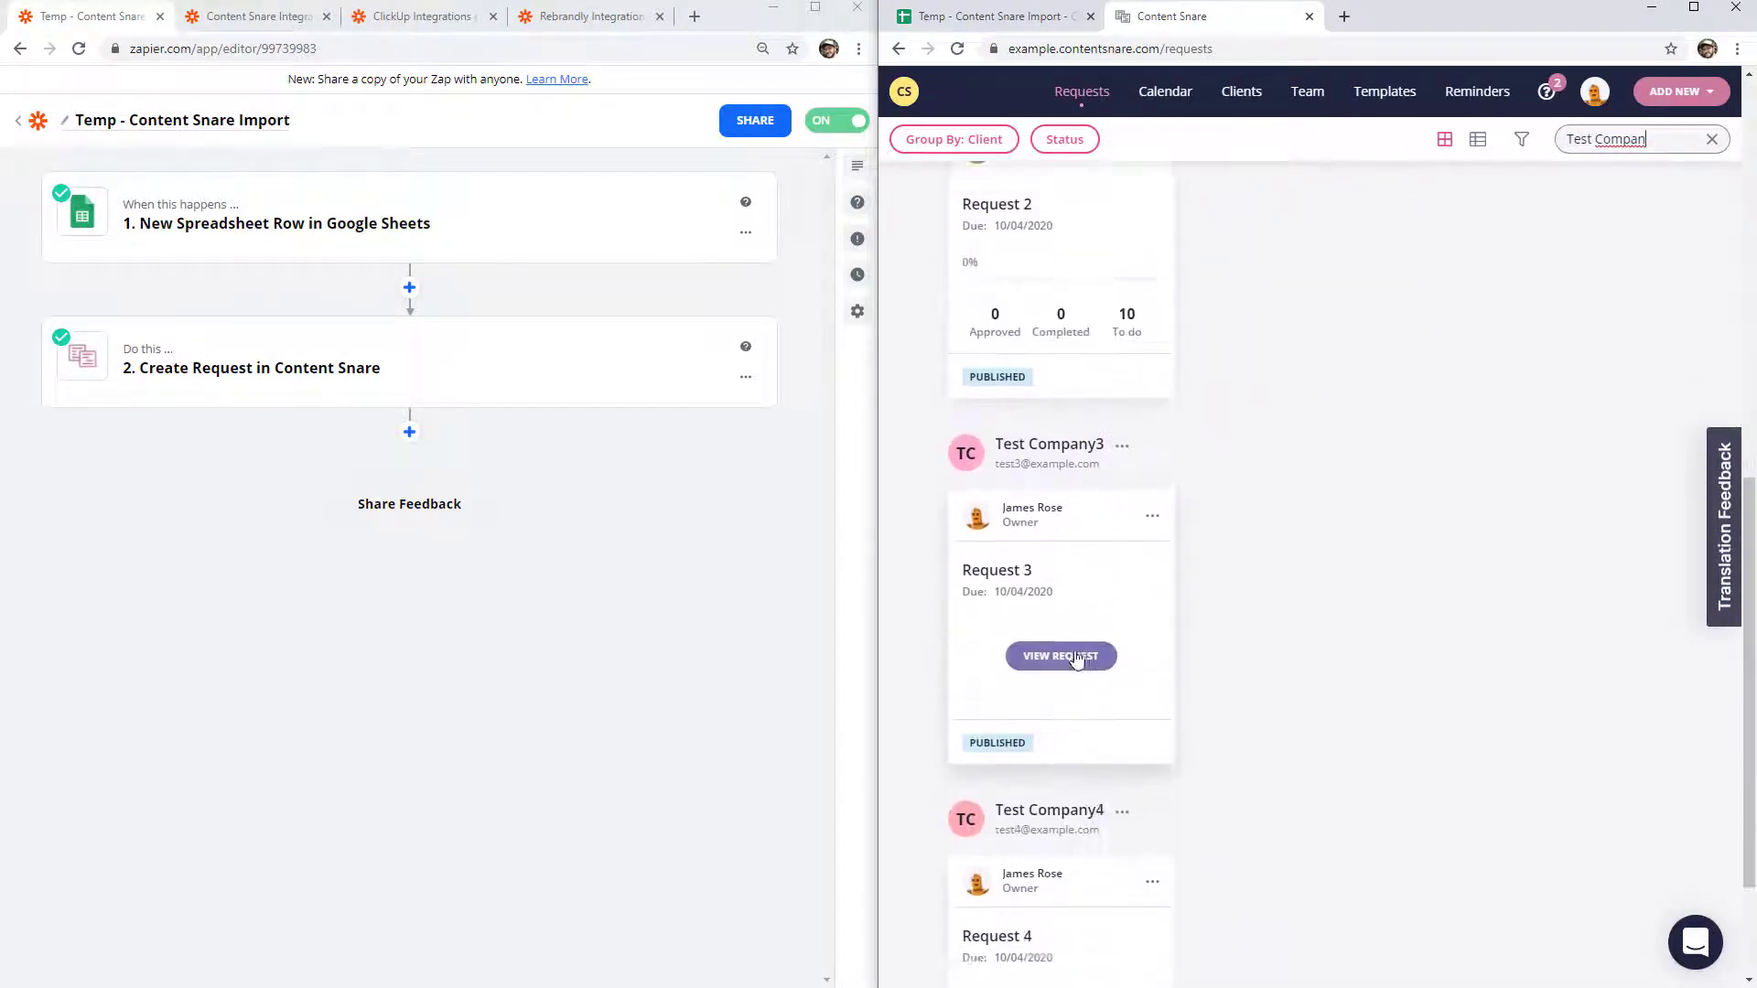
scroll(1231, 302, up, 10)
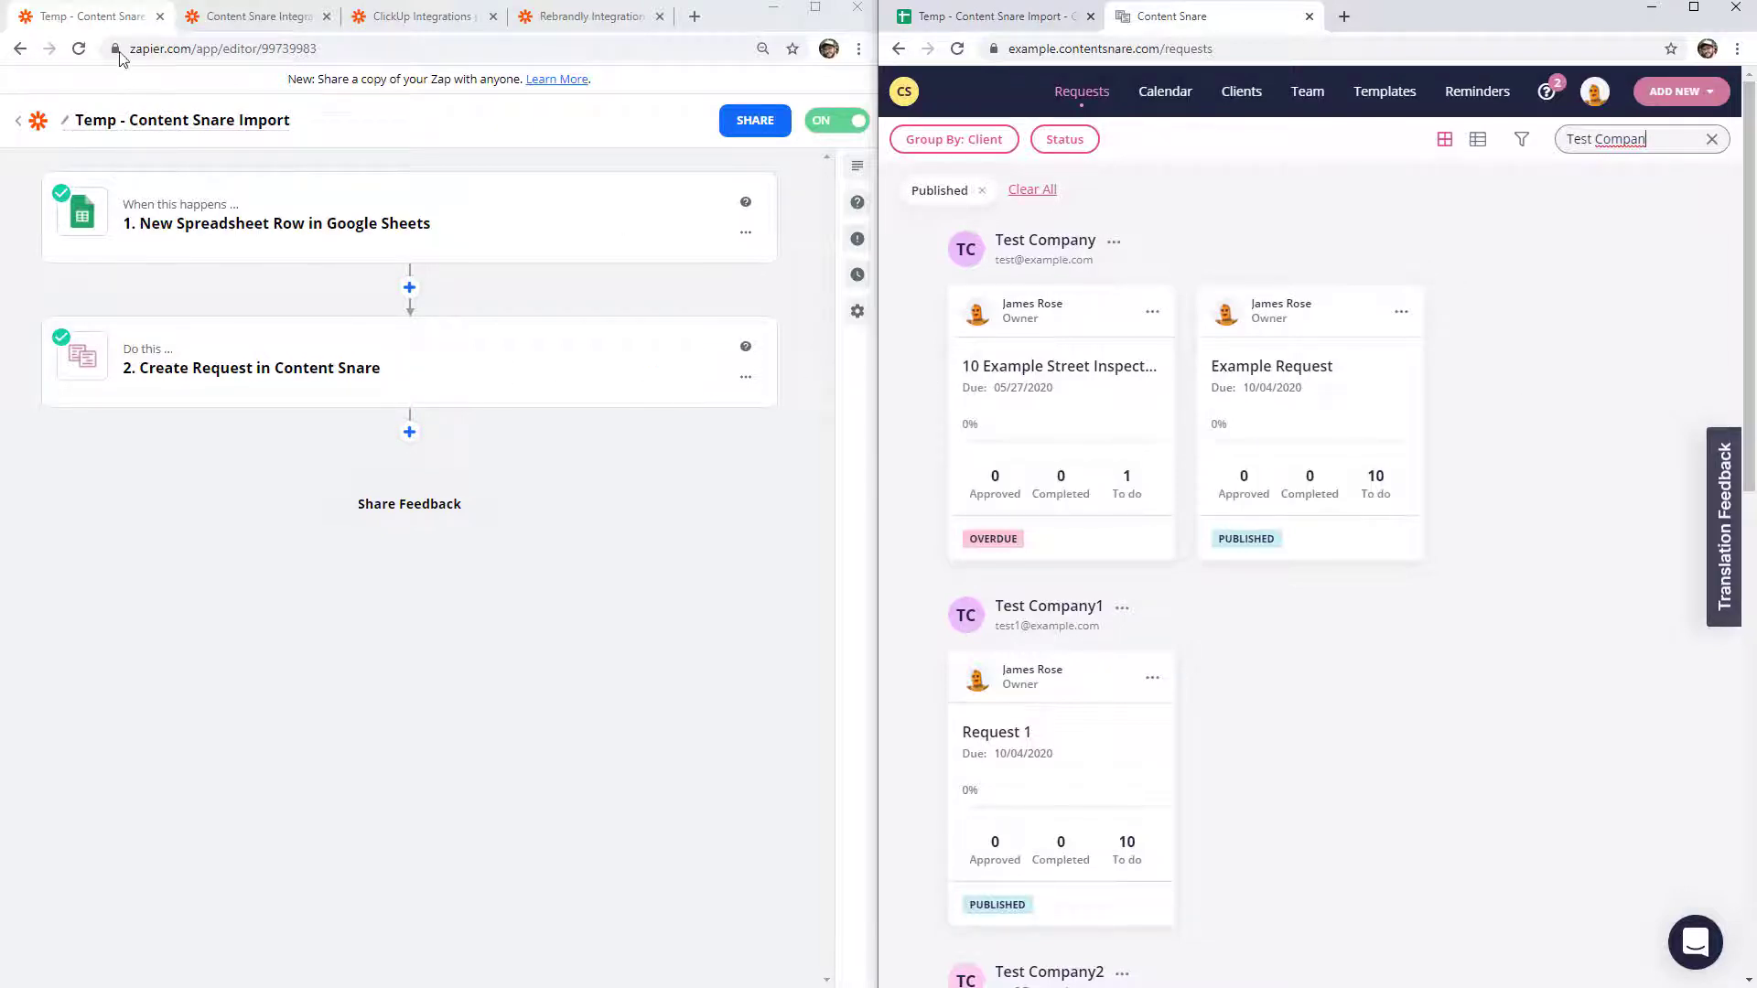
- Switch back to the Temp - Content Snare Import spreadsheet and review Sheet1's example and test rows
click(1006, 17)
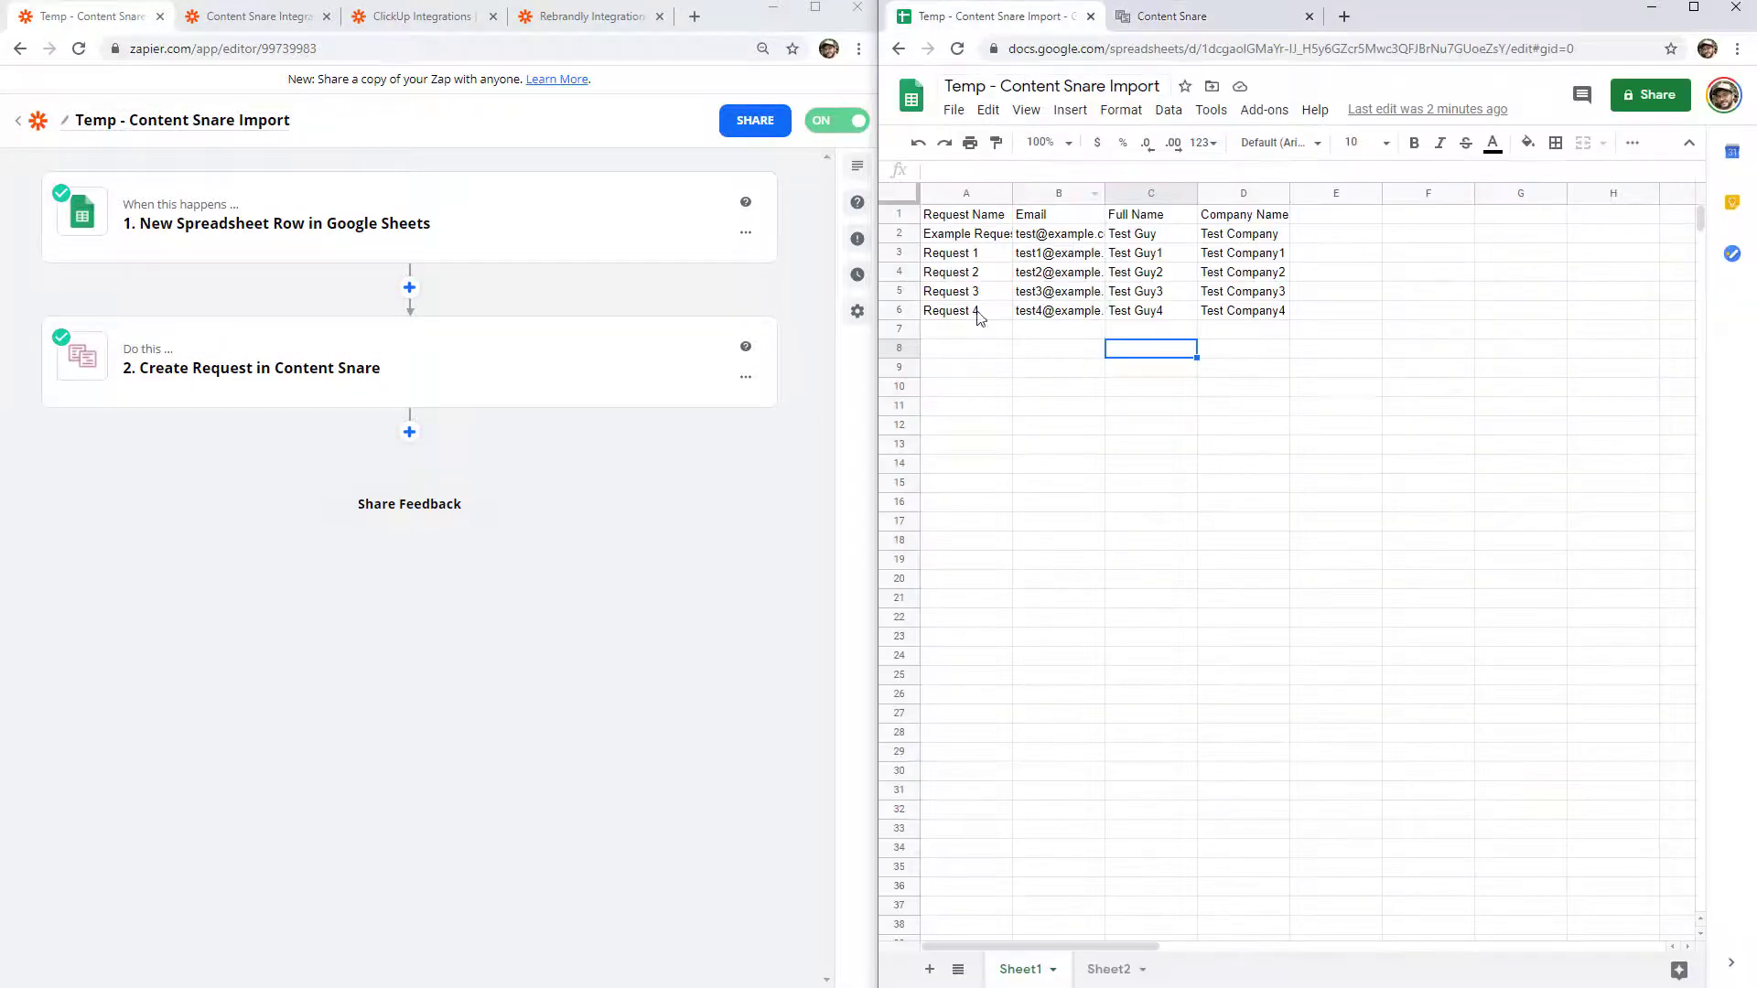
drag(982, 257, 1151, 721)
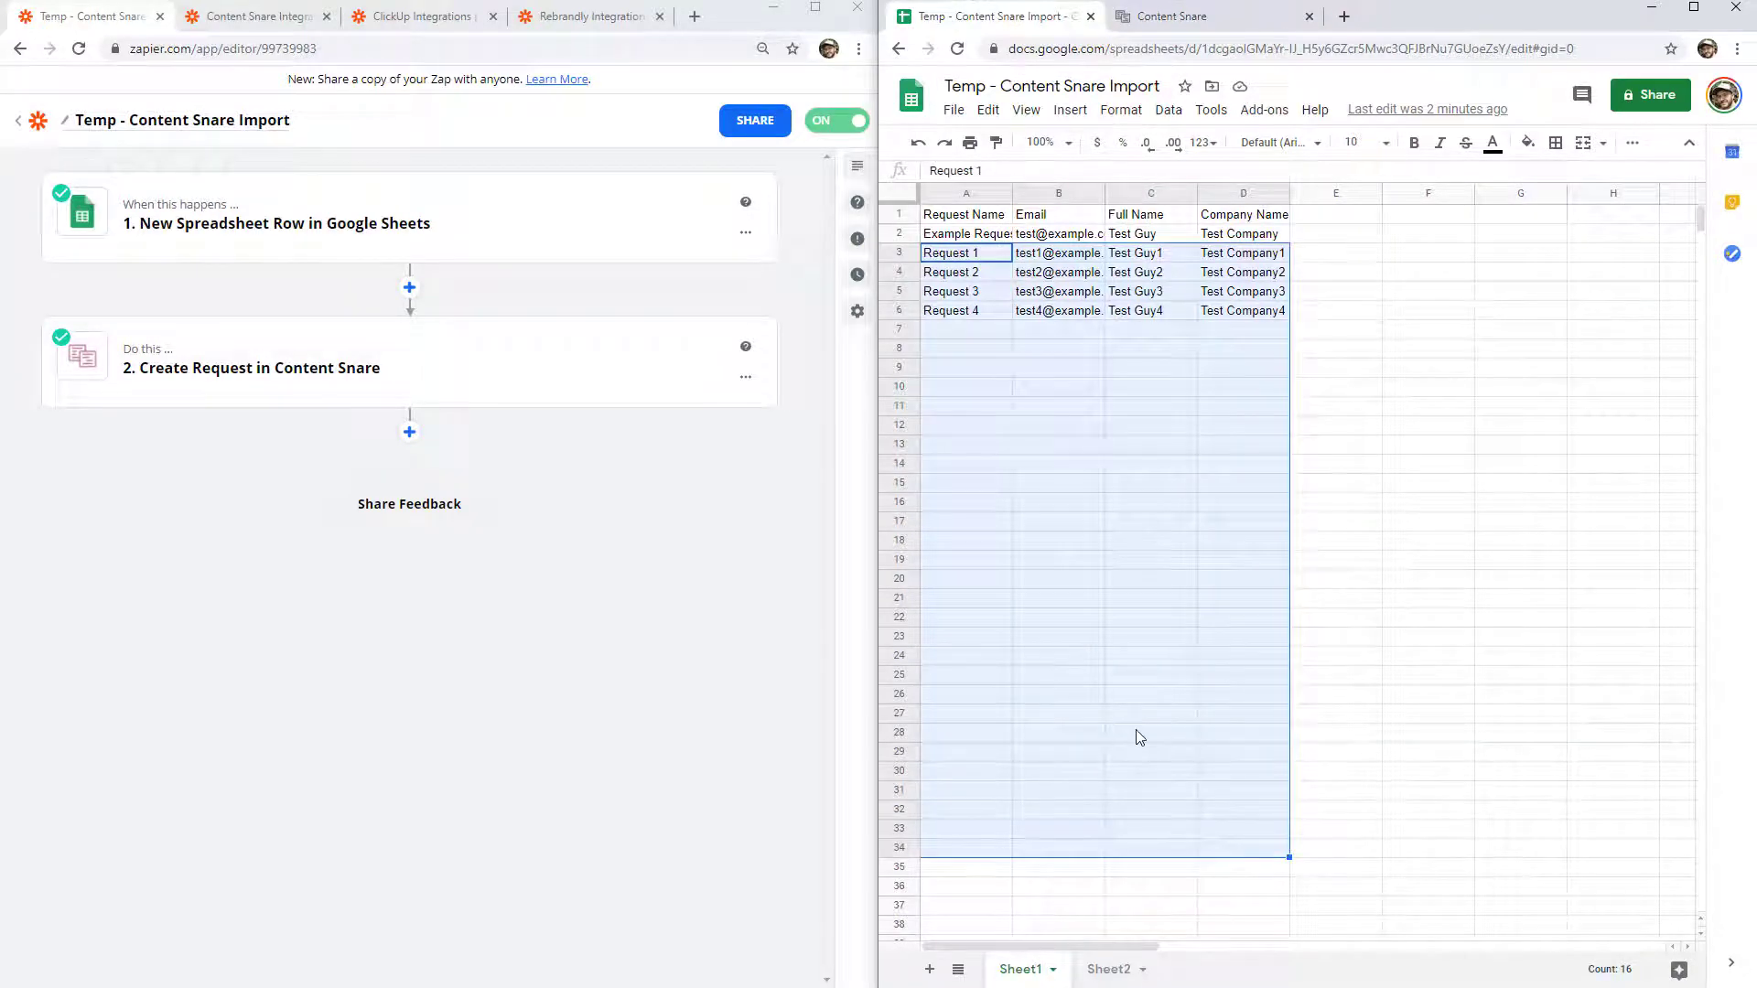
click(1161, 773)
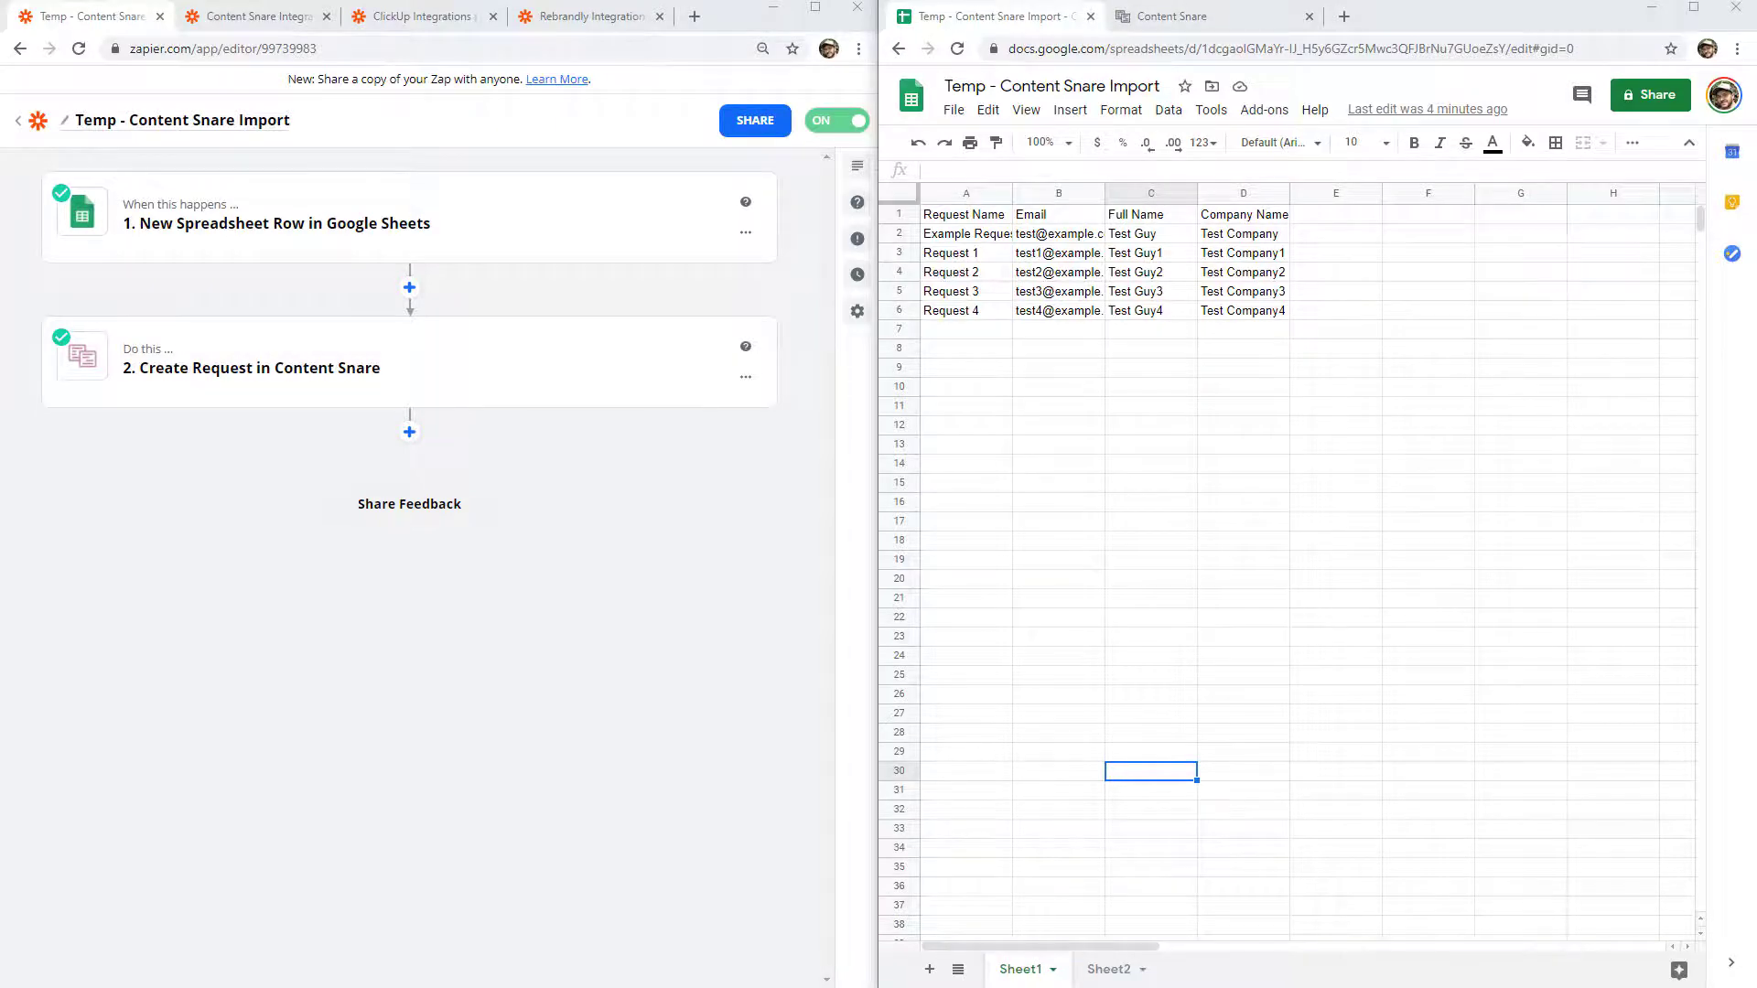
key(alt+Tab)
drag(1115, 179, 1018, 179)
double_click(1017, 179)
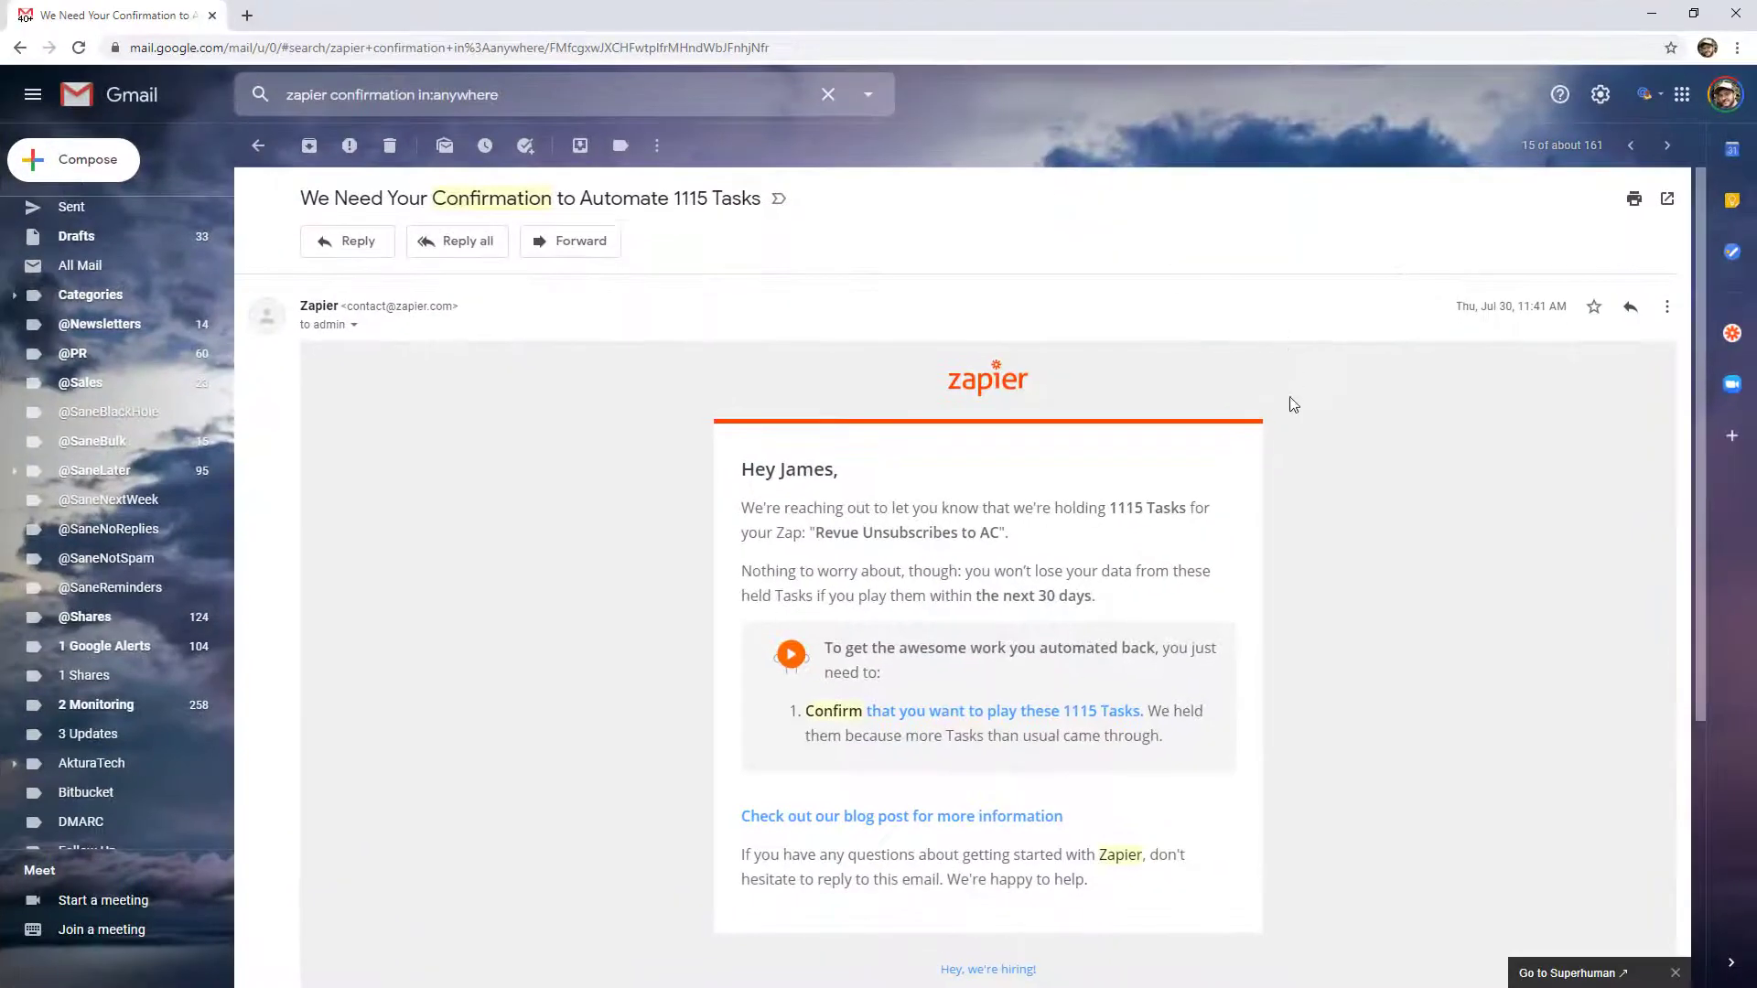
scroll(1186, 228, down, 2)
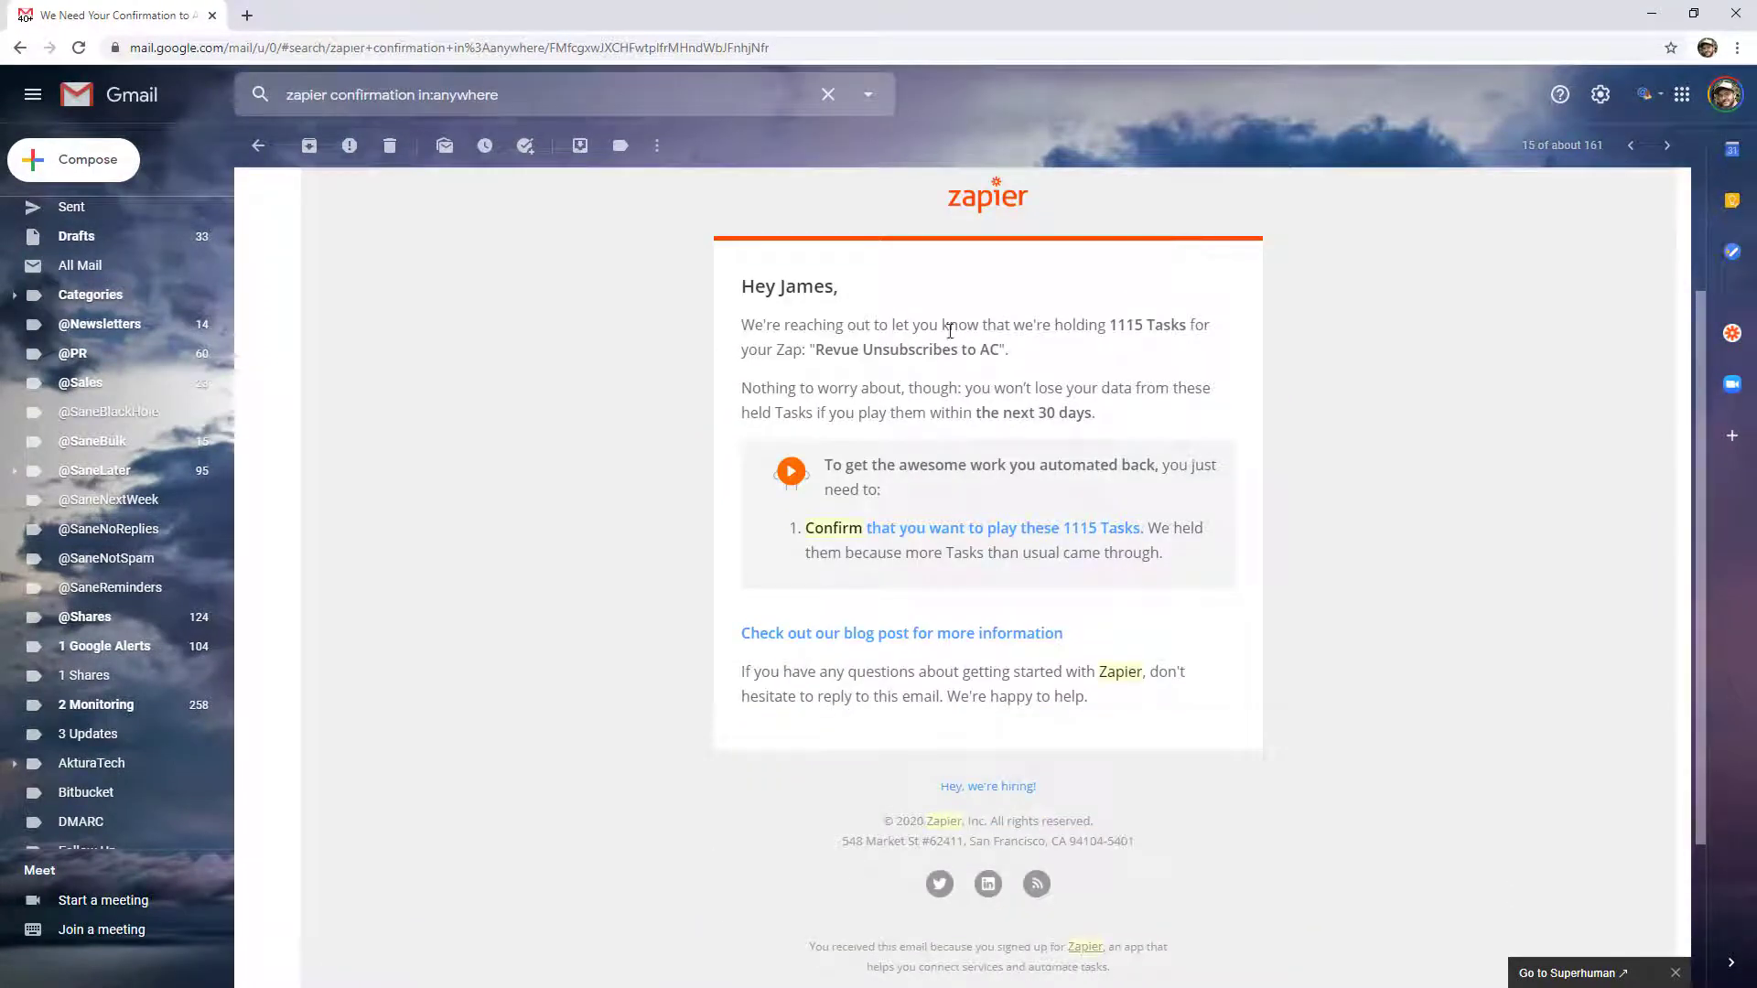
drag(945, 329, 1210, 327)
click(1210, 327)
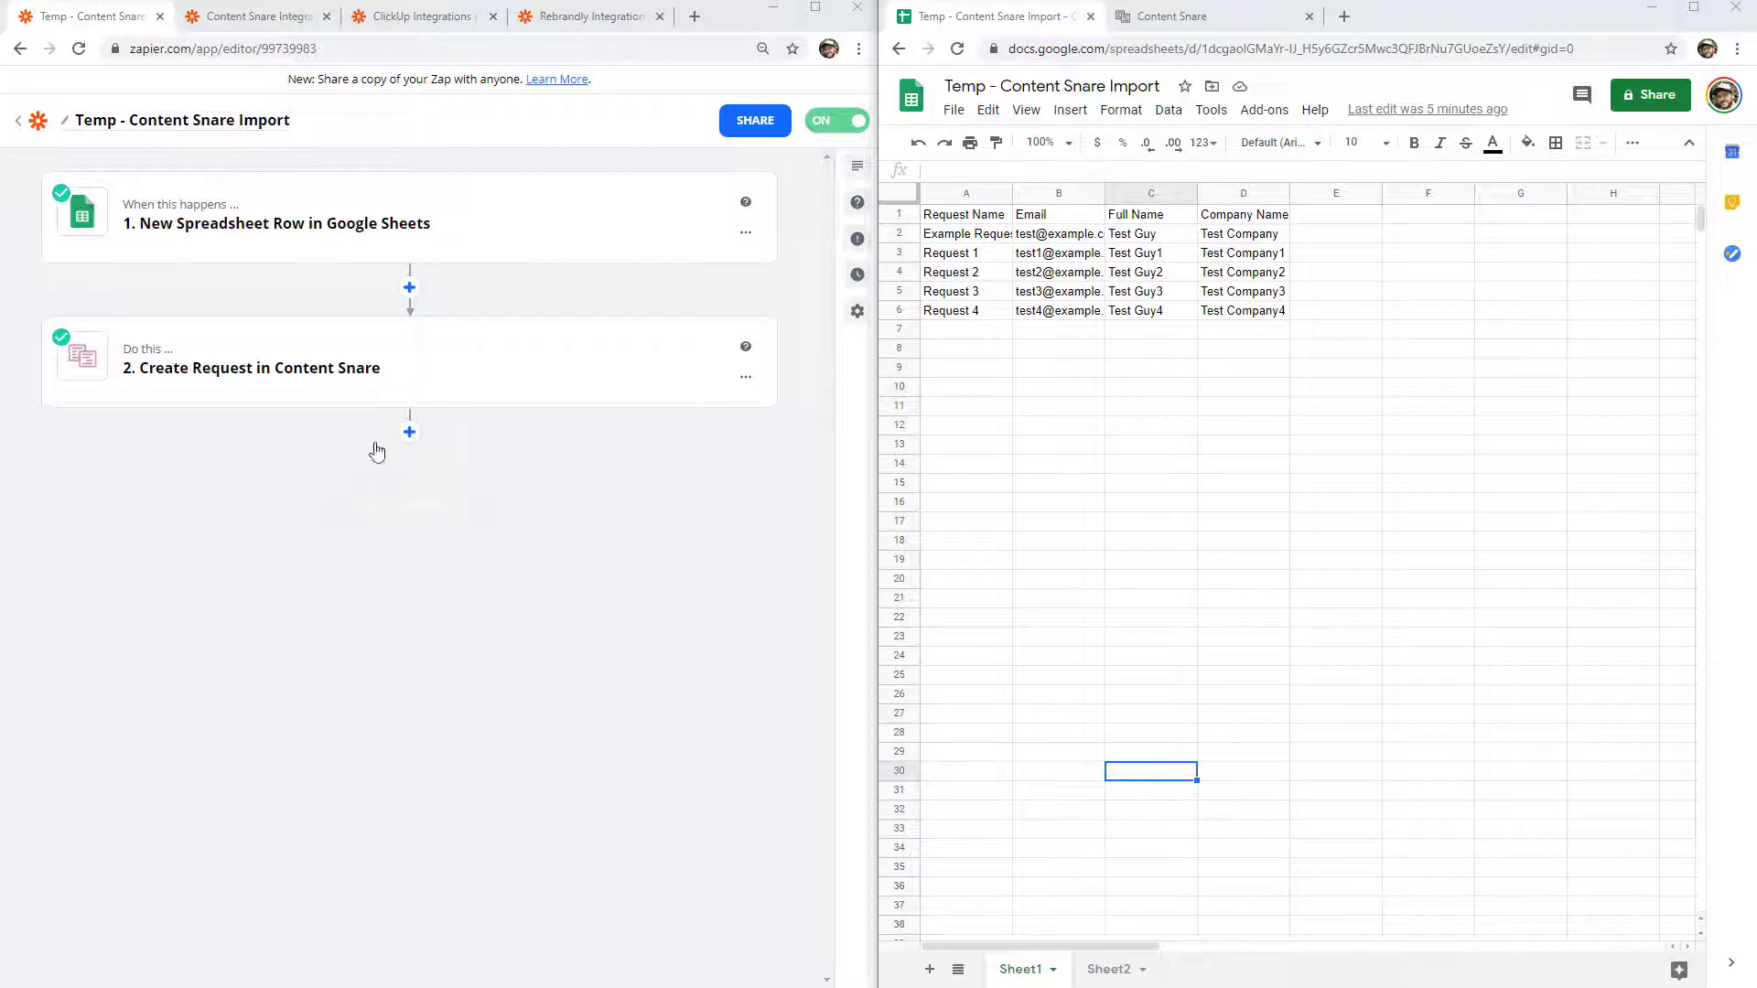
- Create a new Zap from My Zaps named 'Temp - Rebrandly Import'
click(38, 125)
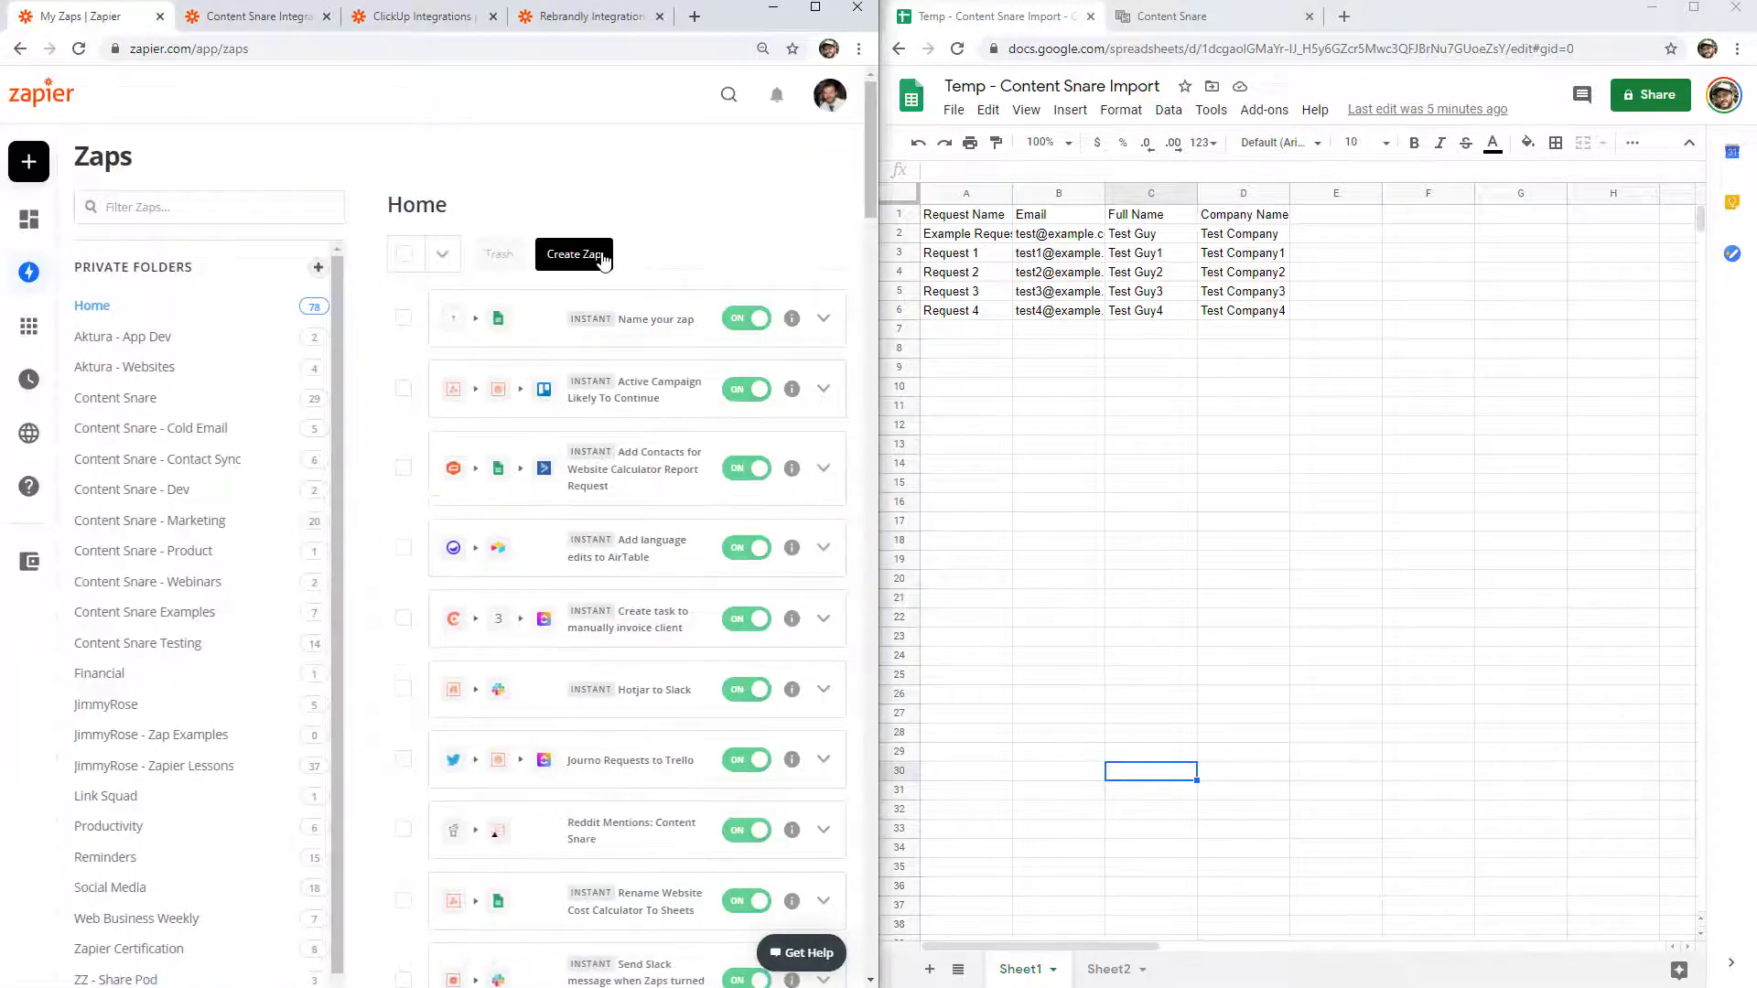
click(602, 263)
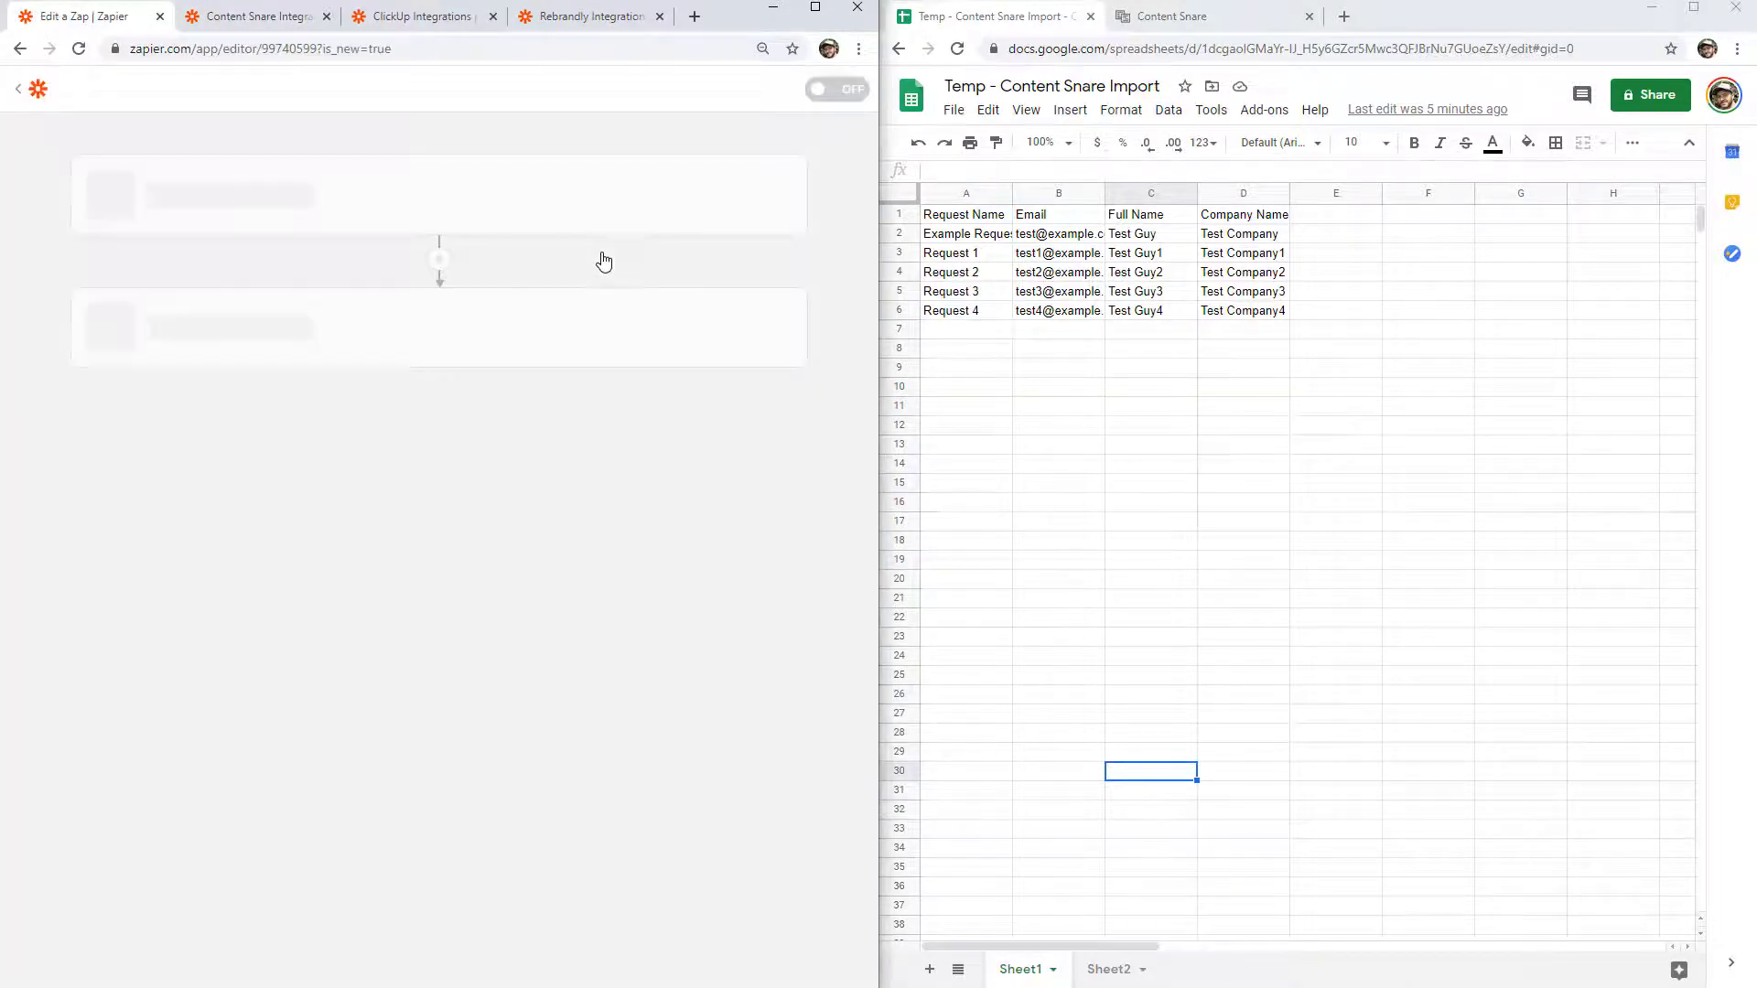
text(Temp )
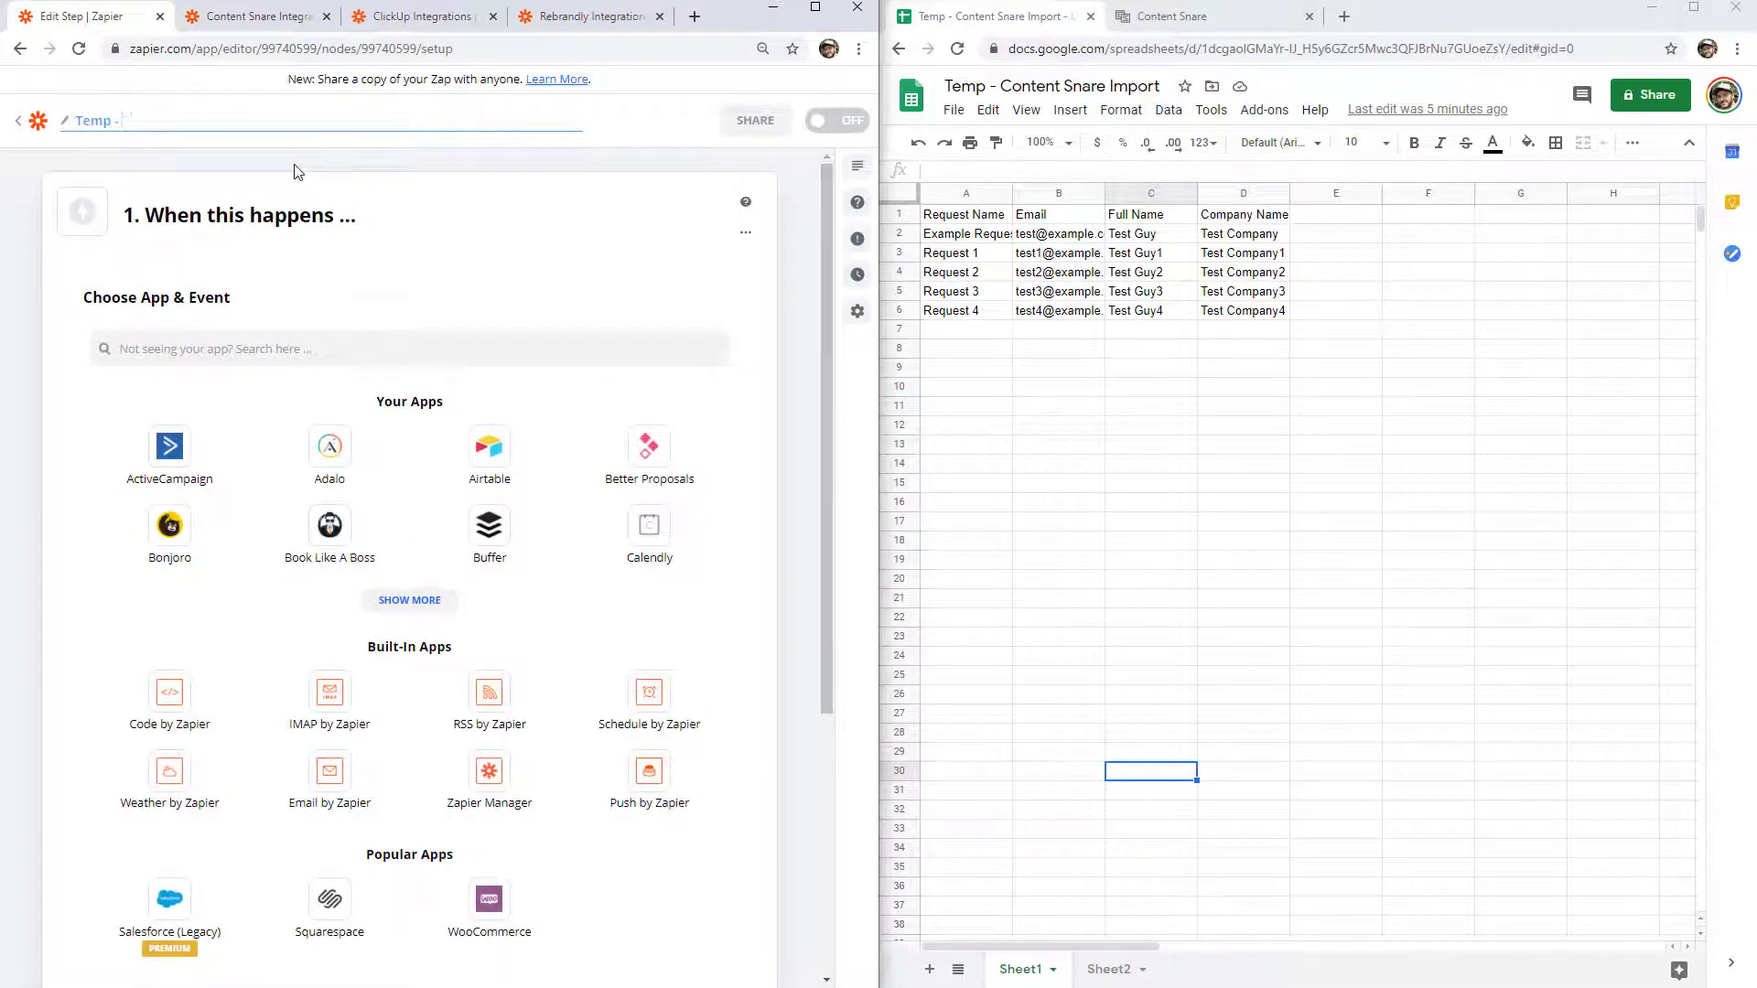
text(- Rebrandly Import)
key(Return)
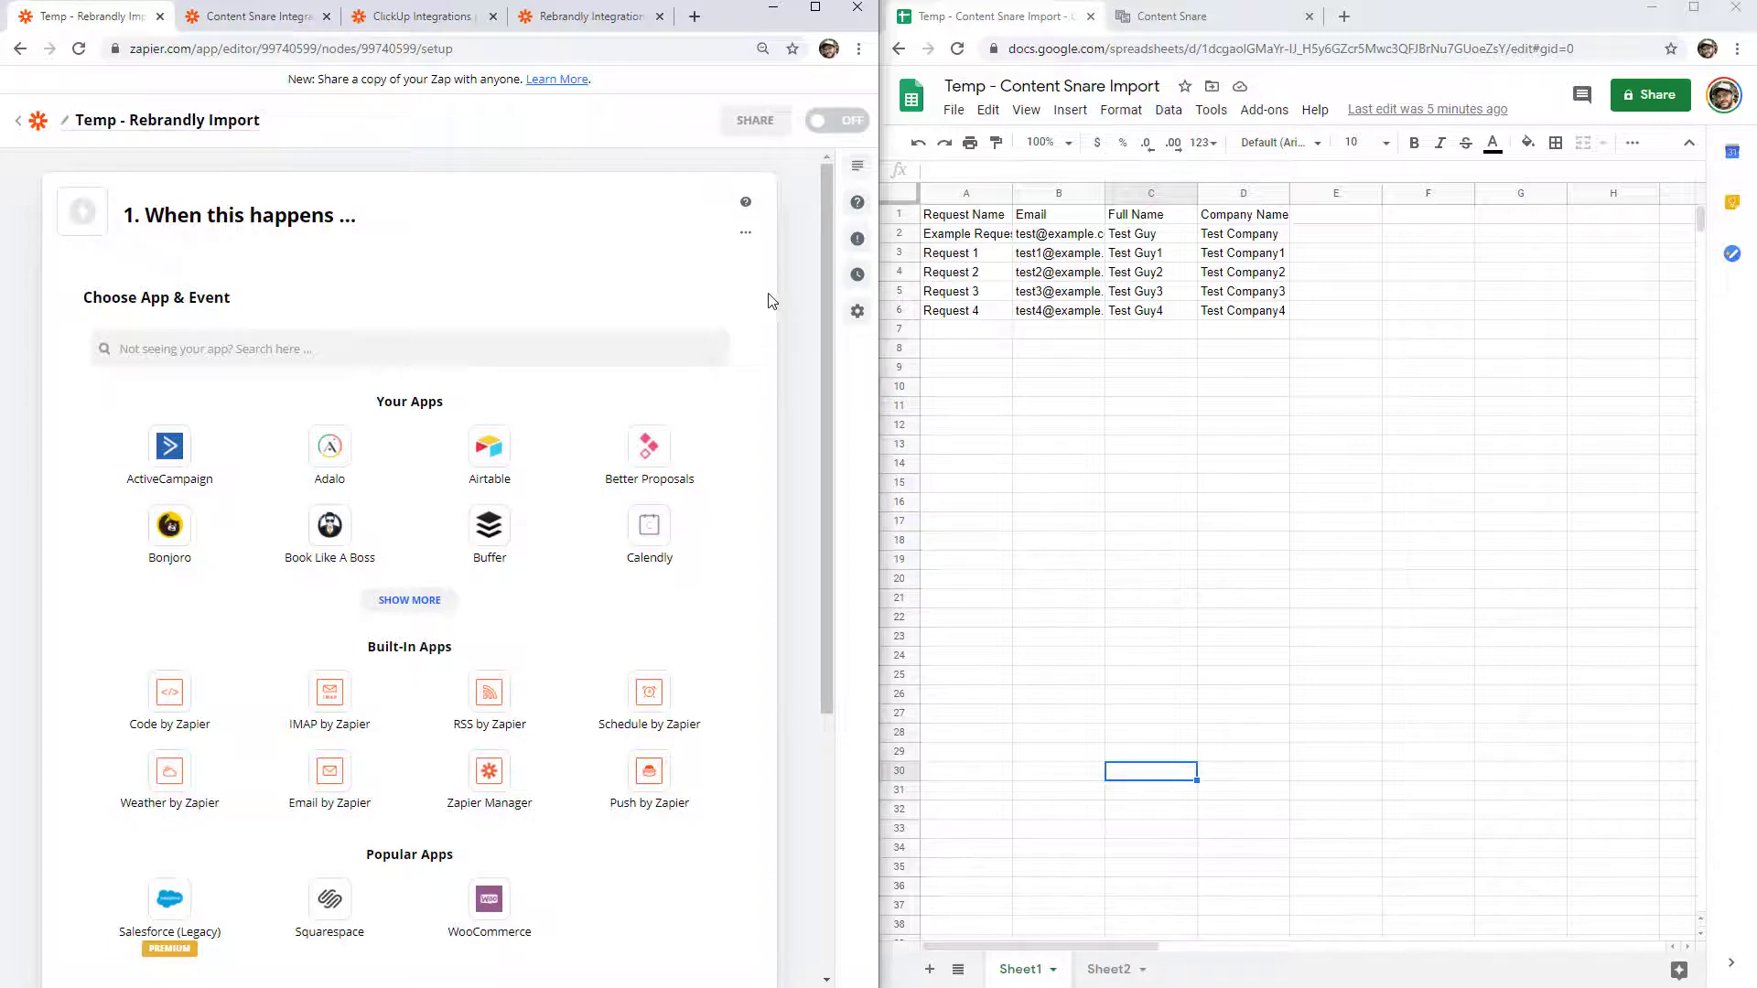
- Set the Zap's action step to Rebrandly's Create Branded Link event
scroll(805, 304, down, 5)
click(326, 726)
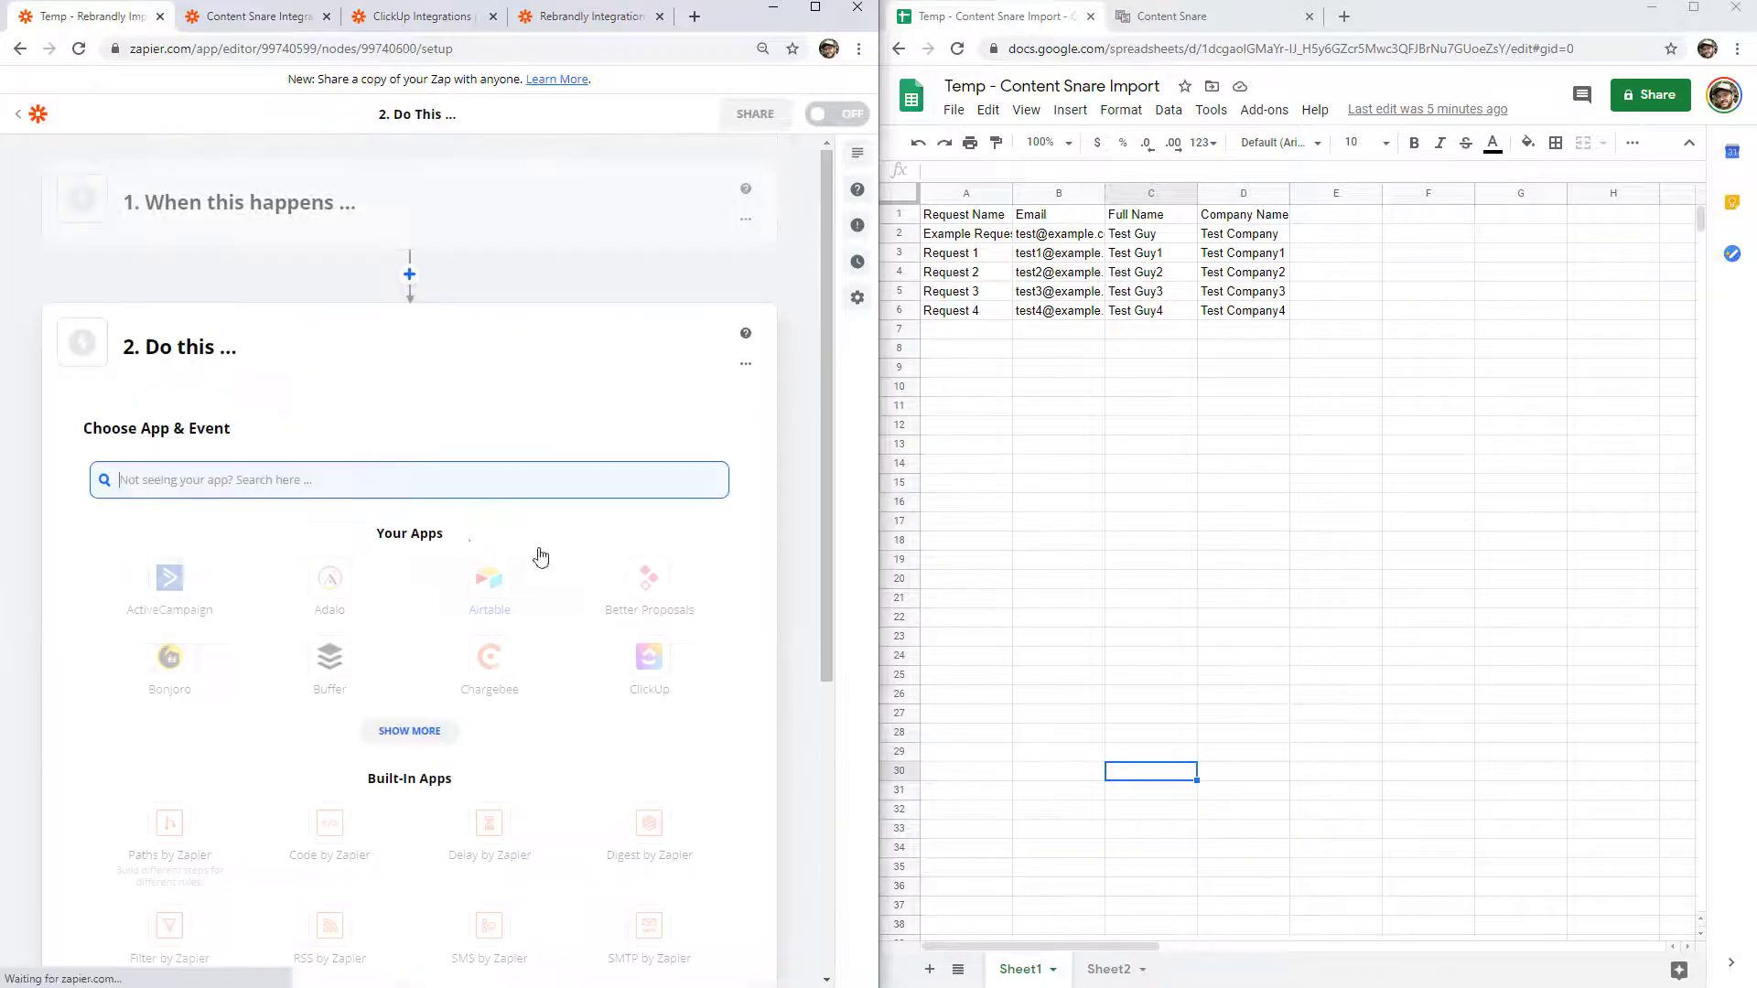
text(rebra)
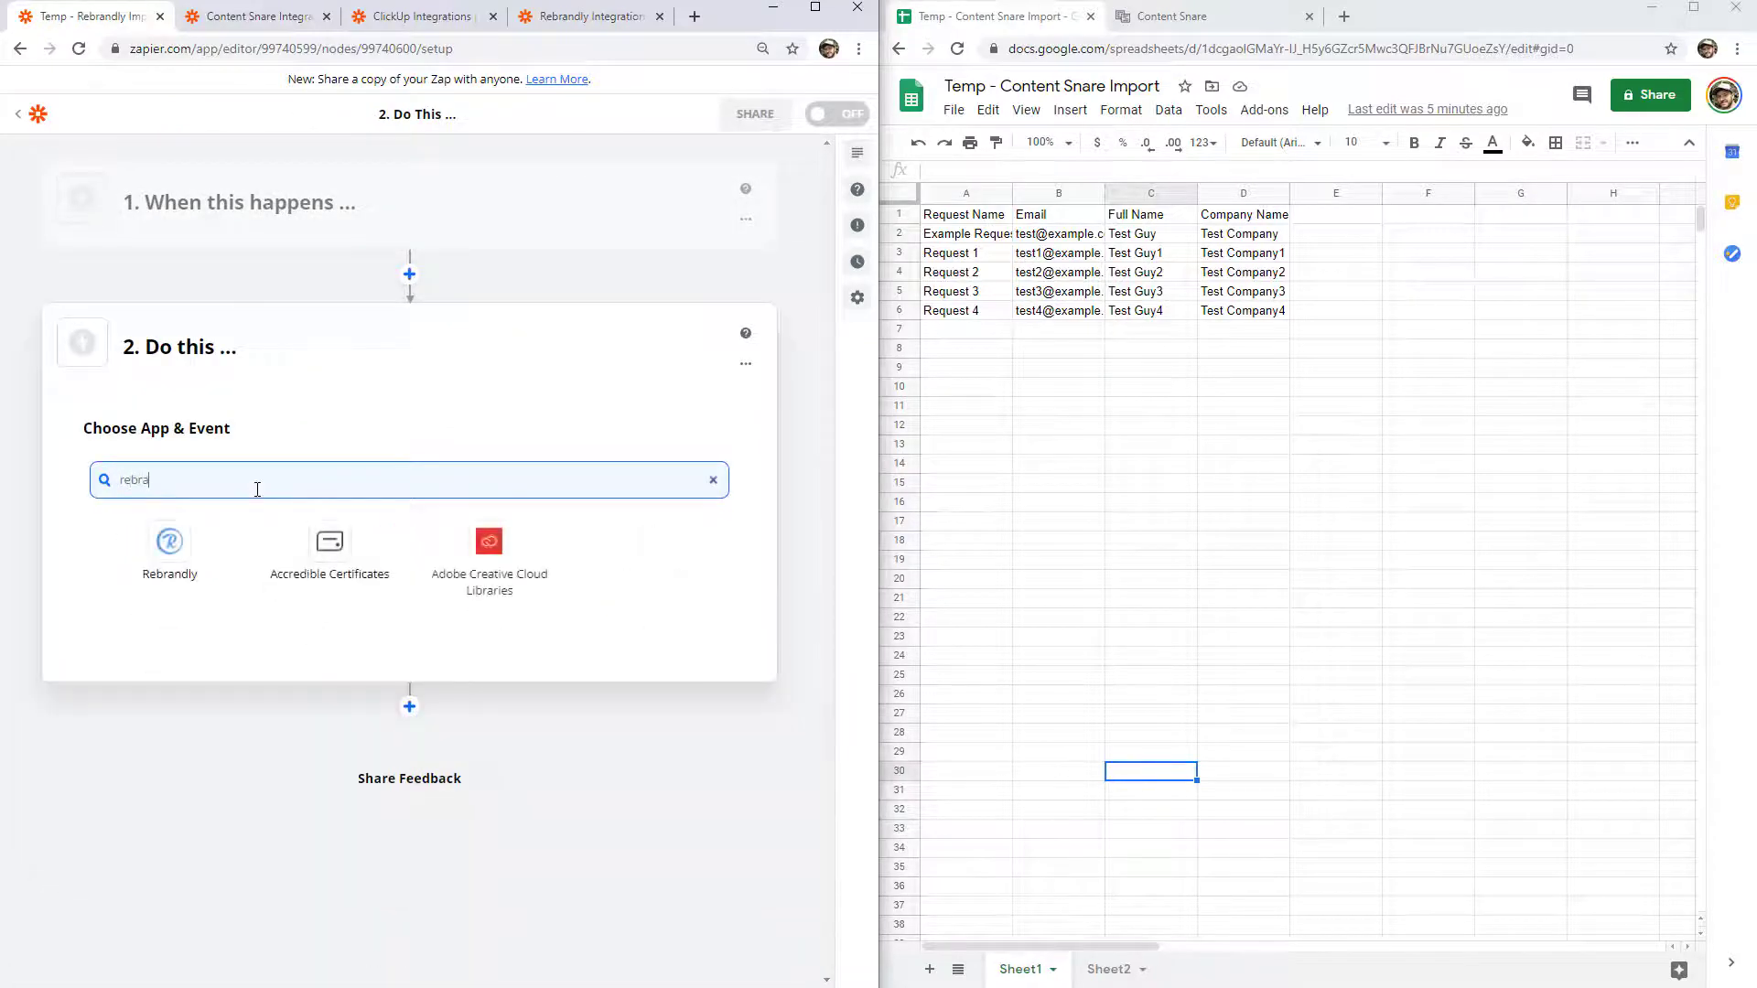
click(170, 560)
click(206, 531)
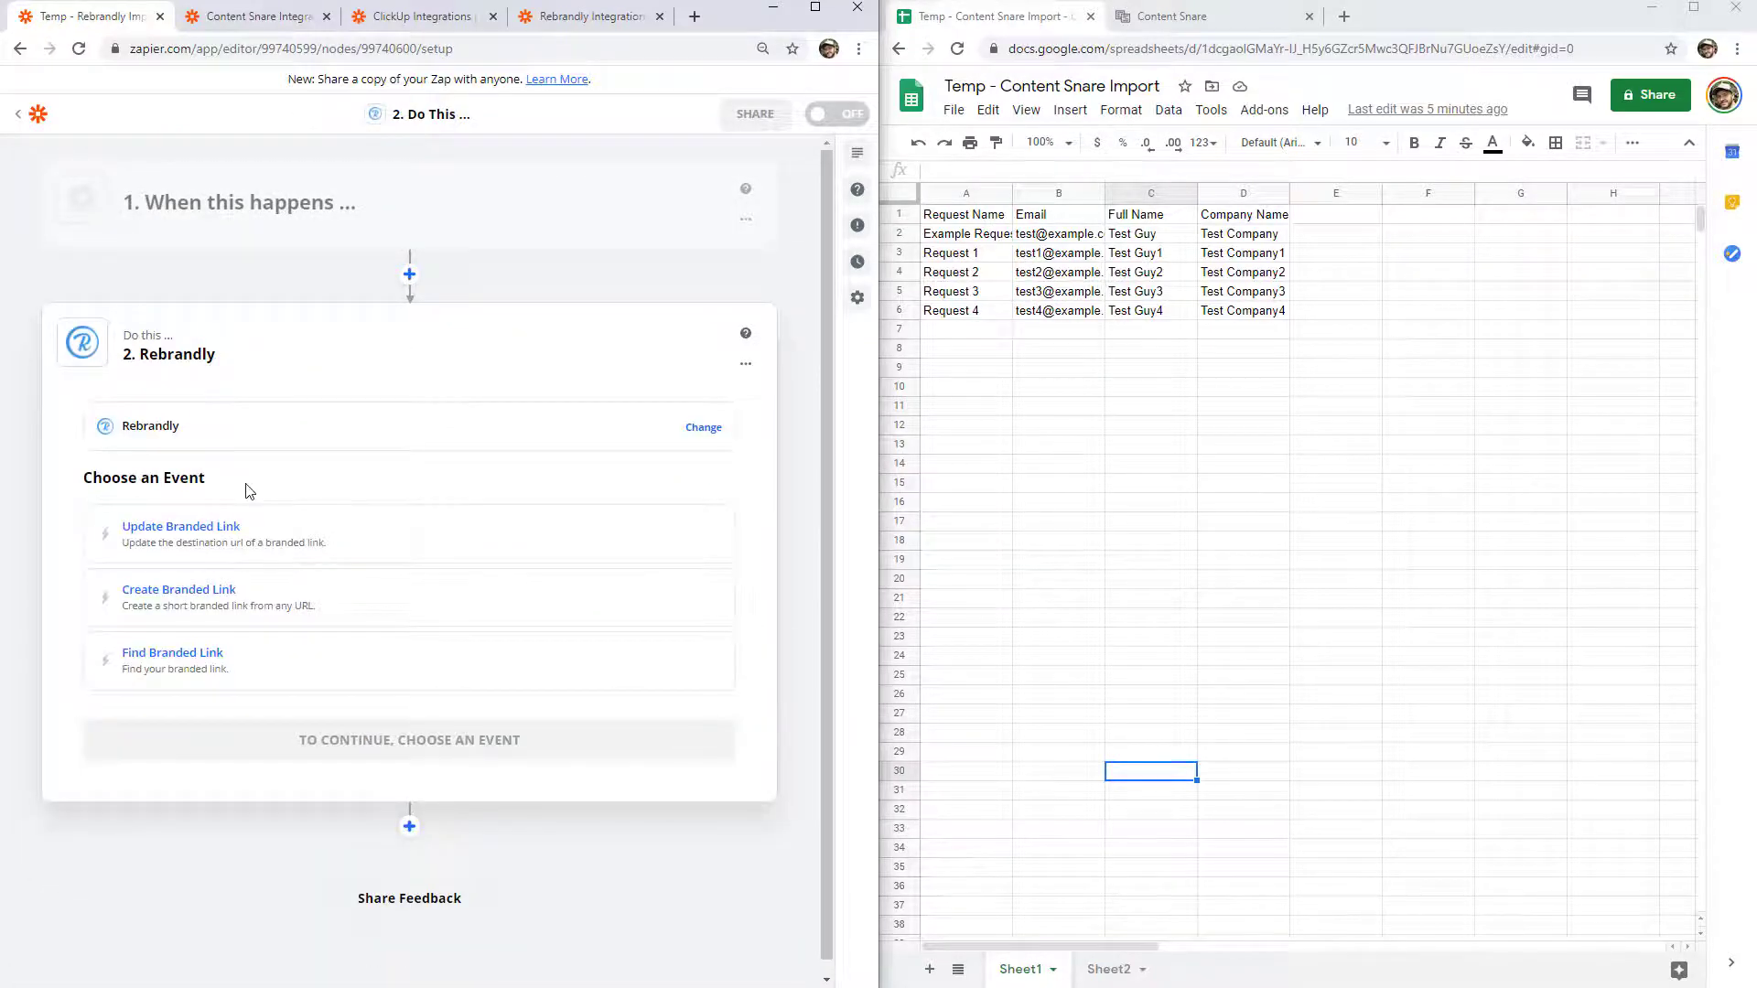
click(282, 610)
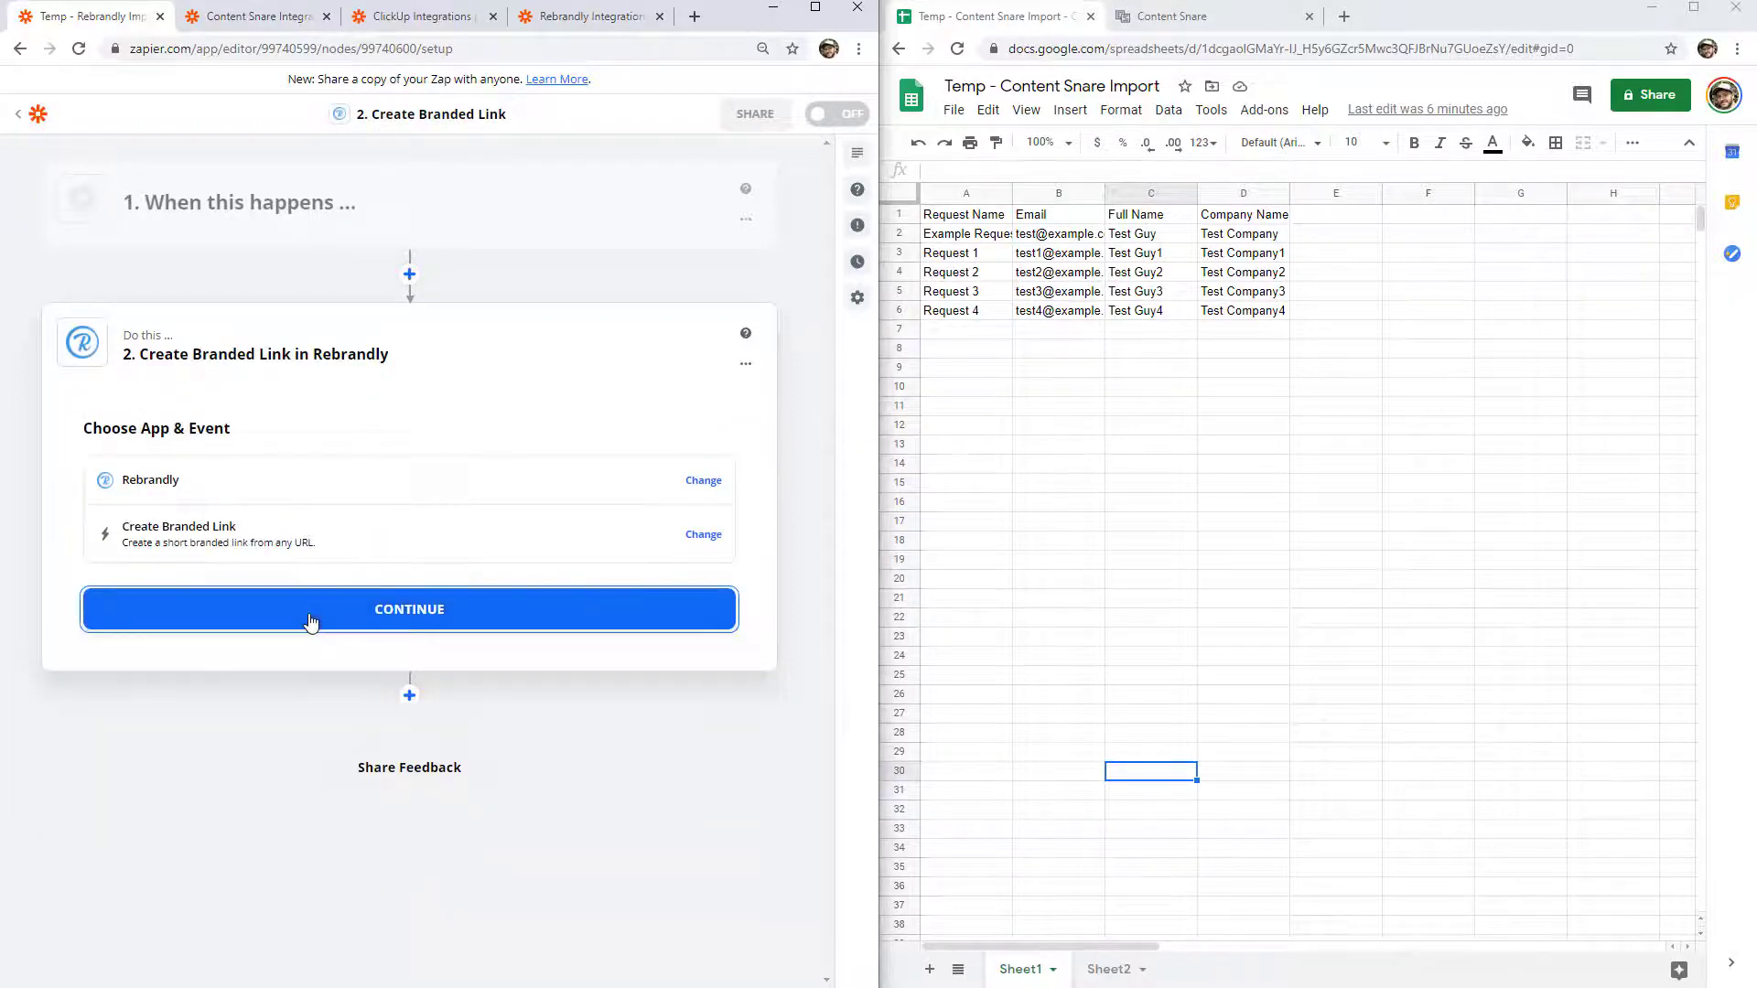
click(310, 620)
- Connect the second Rebrandly account and continue to the link customization fields
click(322, 549)
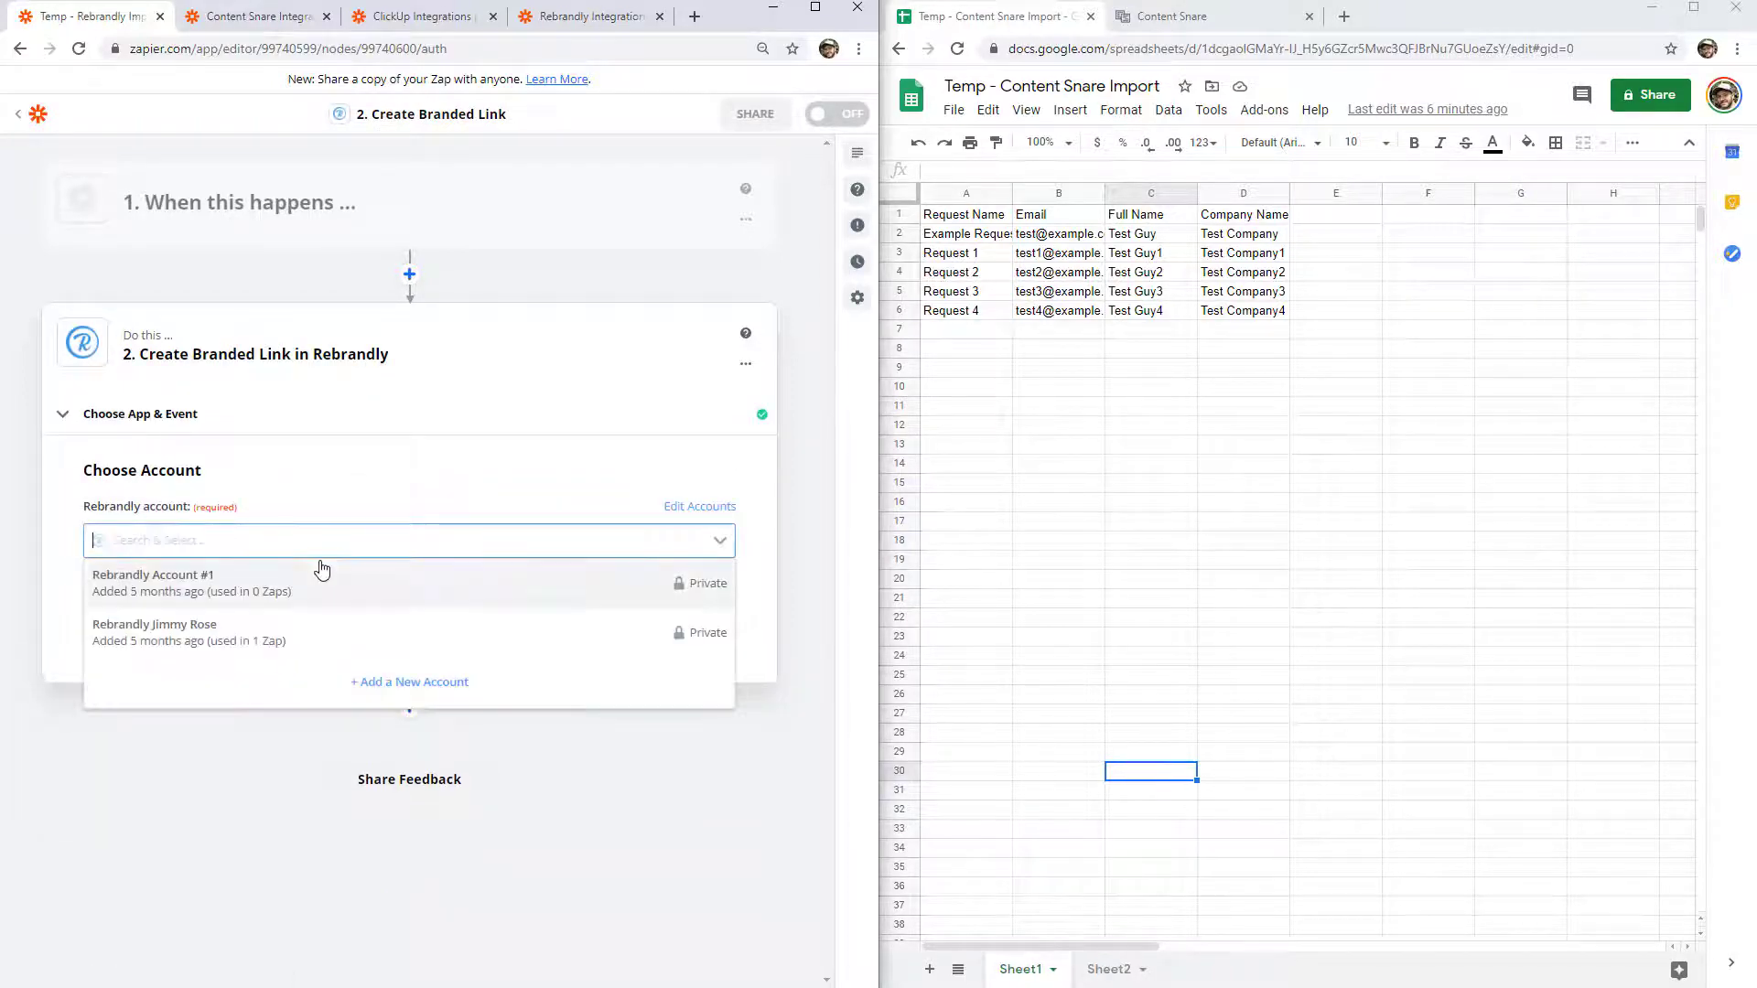
click(327, 633)
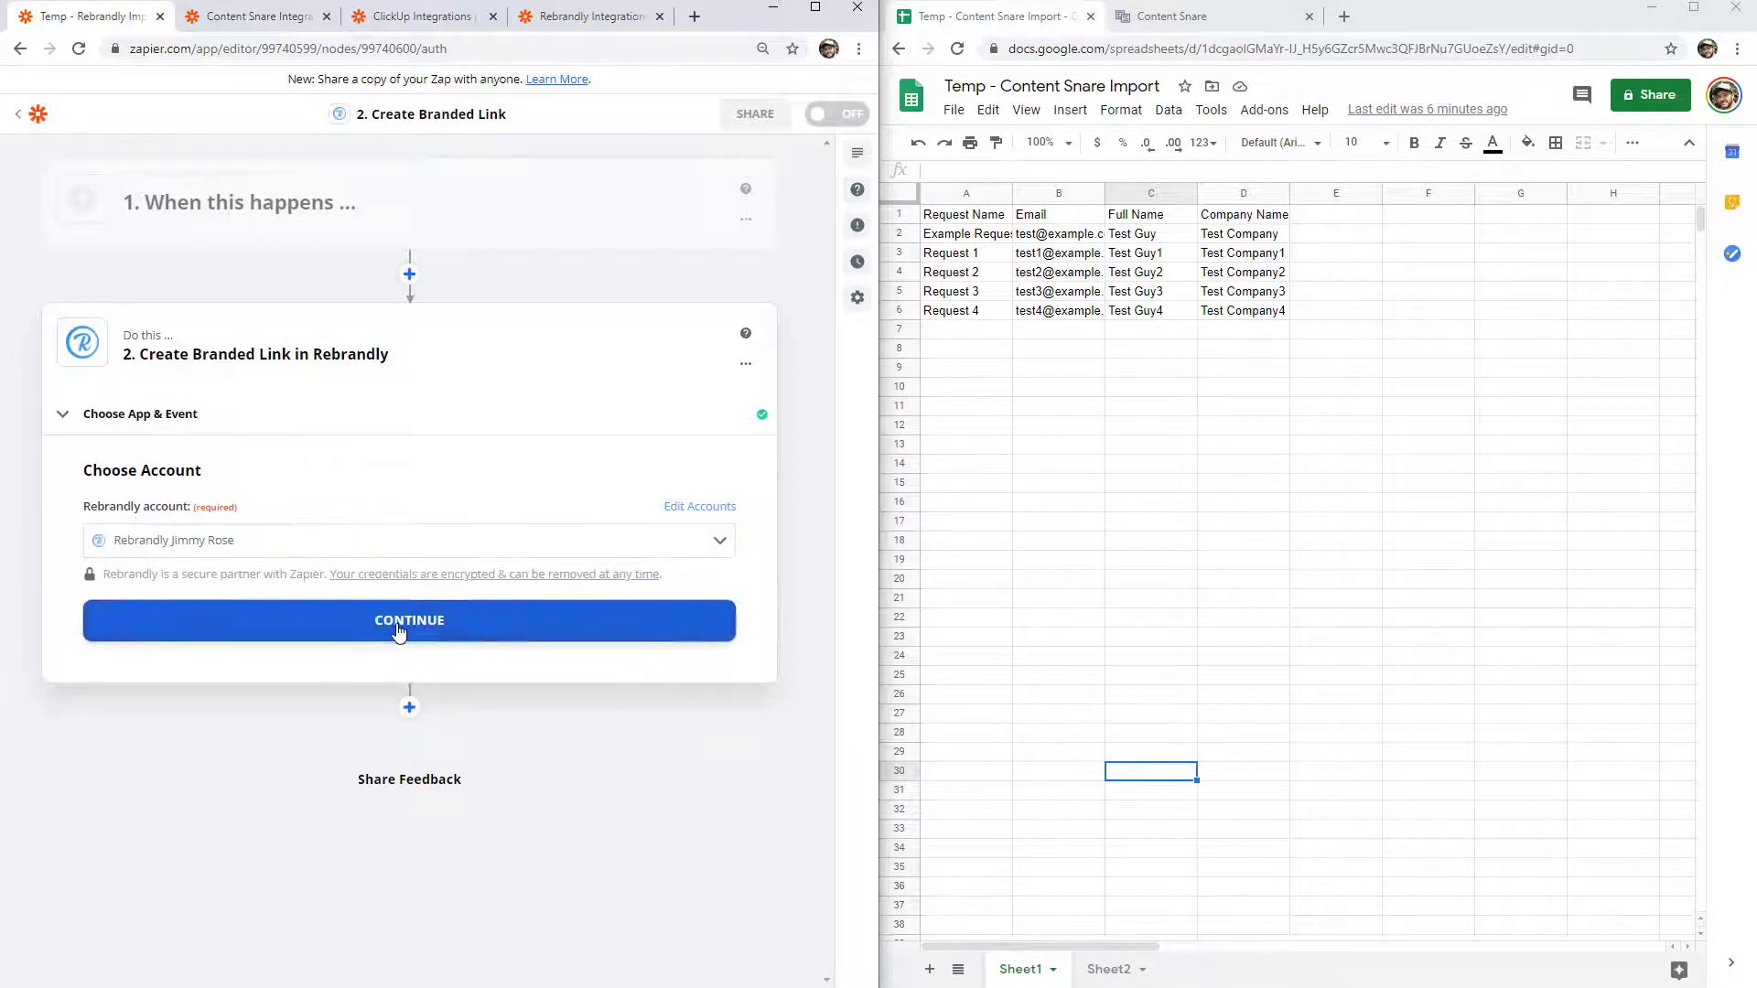
click(399, 628)
key(alt+Tab)
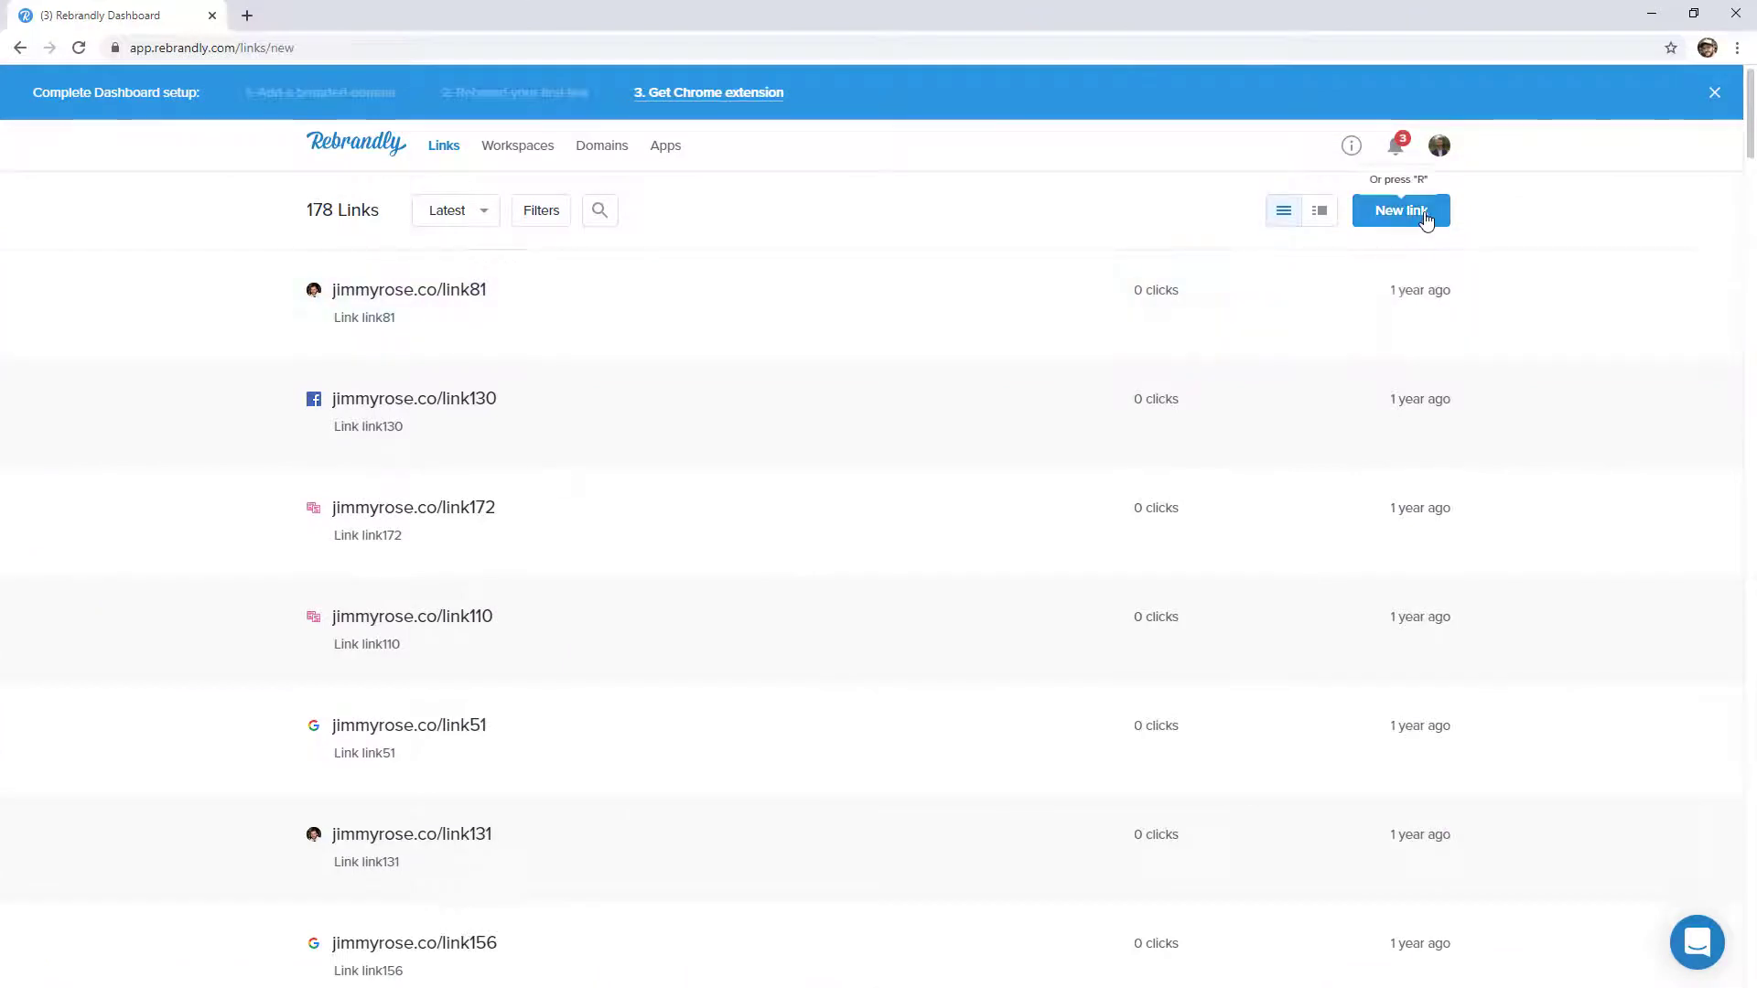
- Draft a Rebrandly link to google.com with slash tag 'g', then discard it unsaved
click(1425, 219)
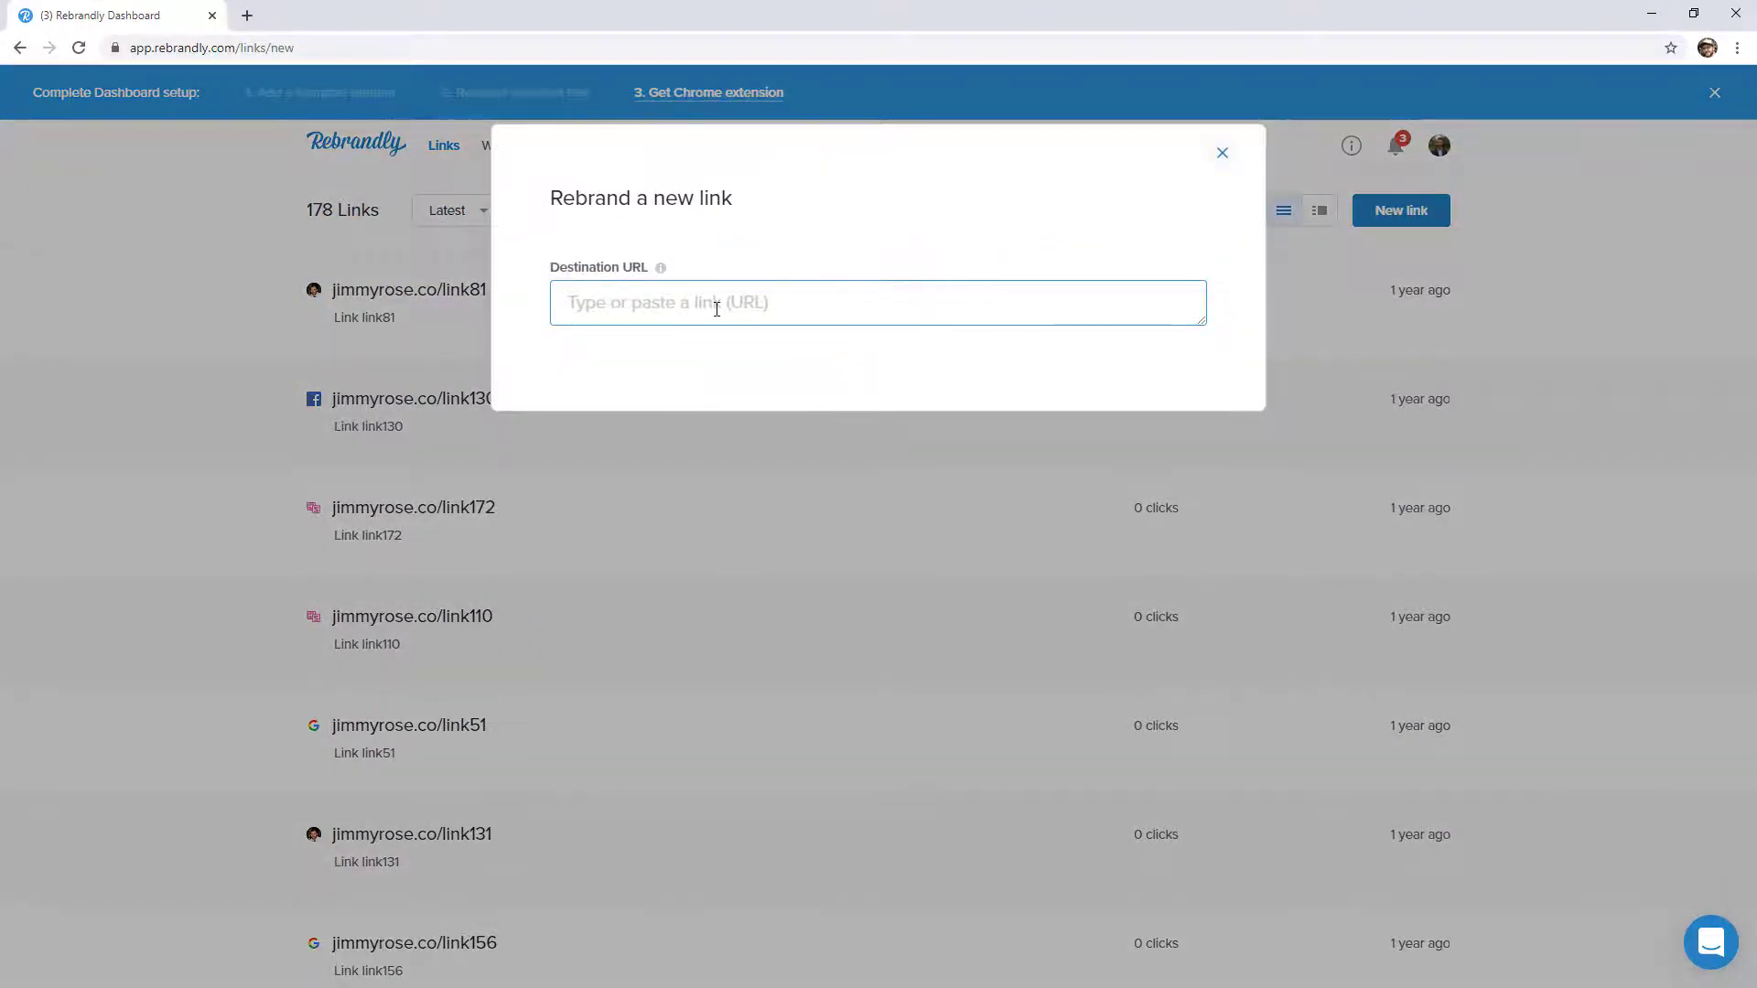
text(google.com)
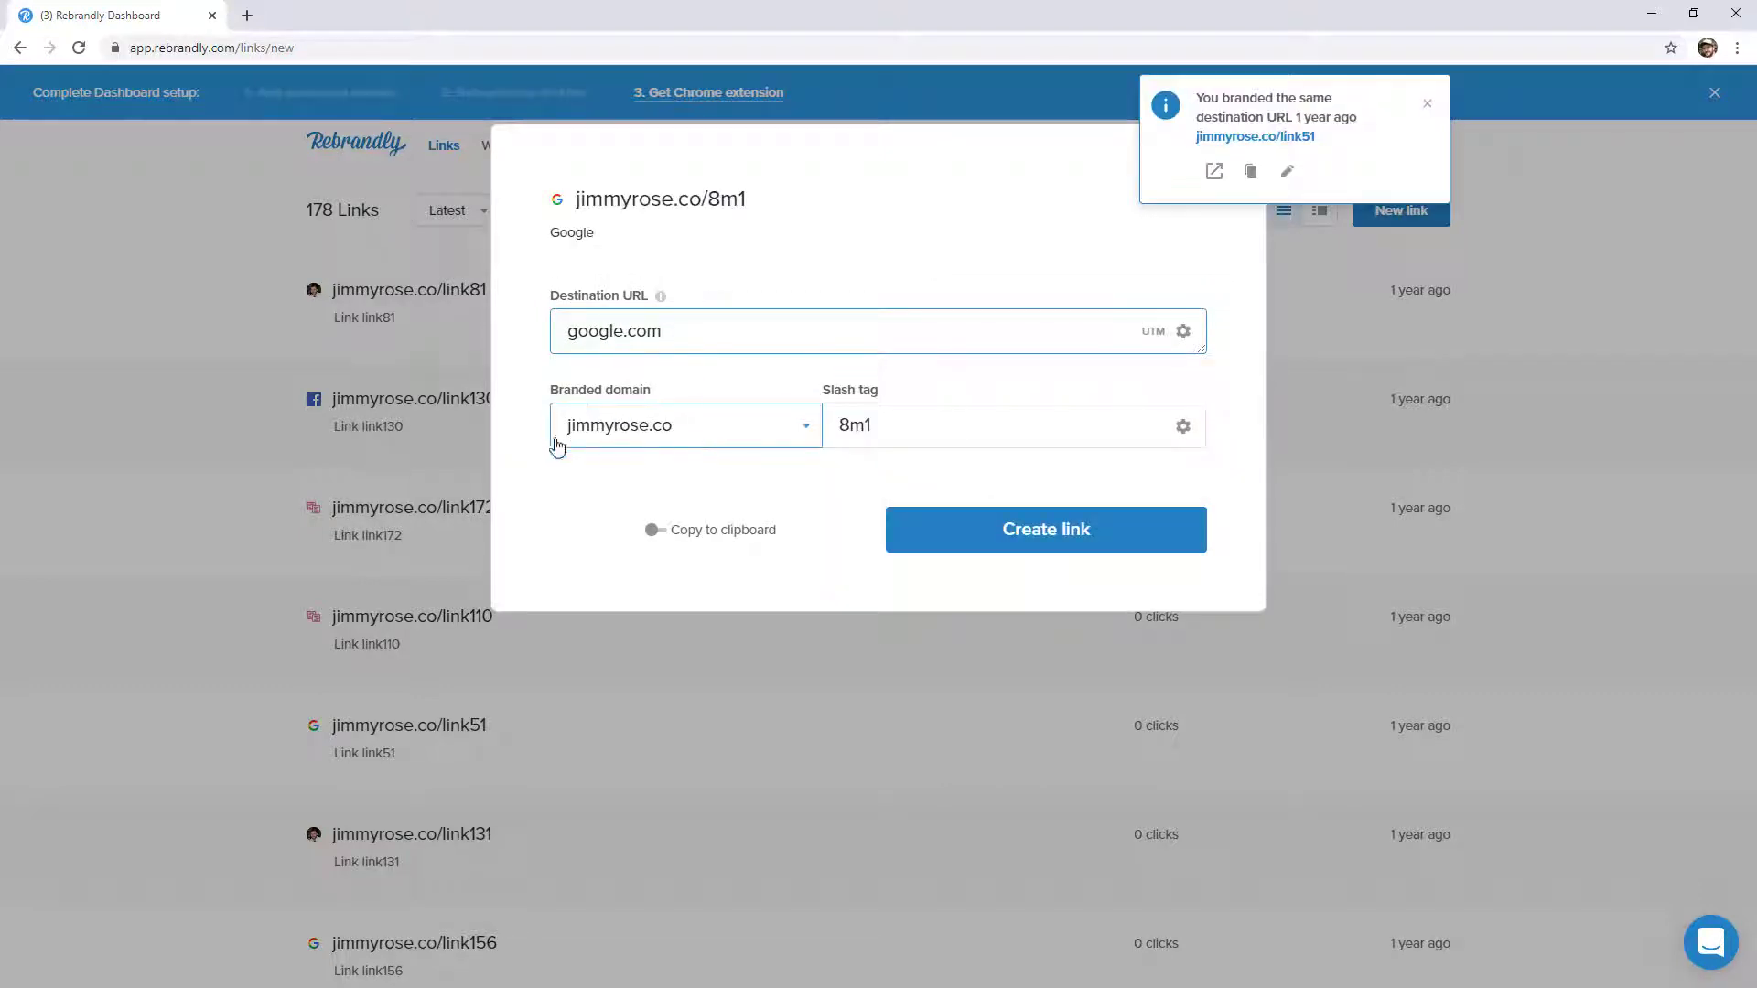
drag(970, 432, 827, 429)
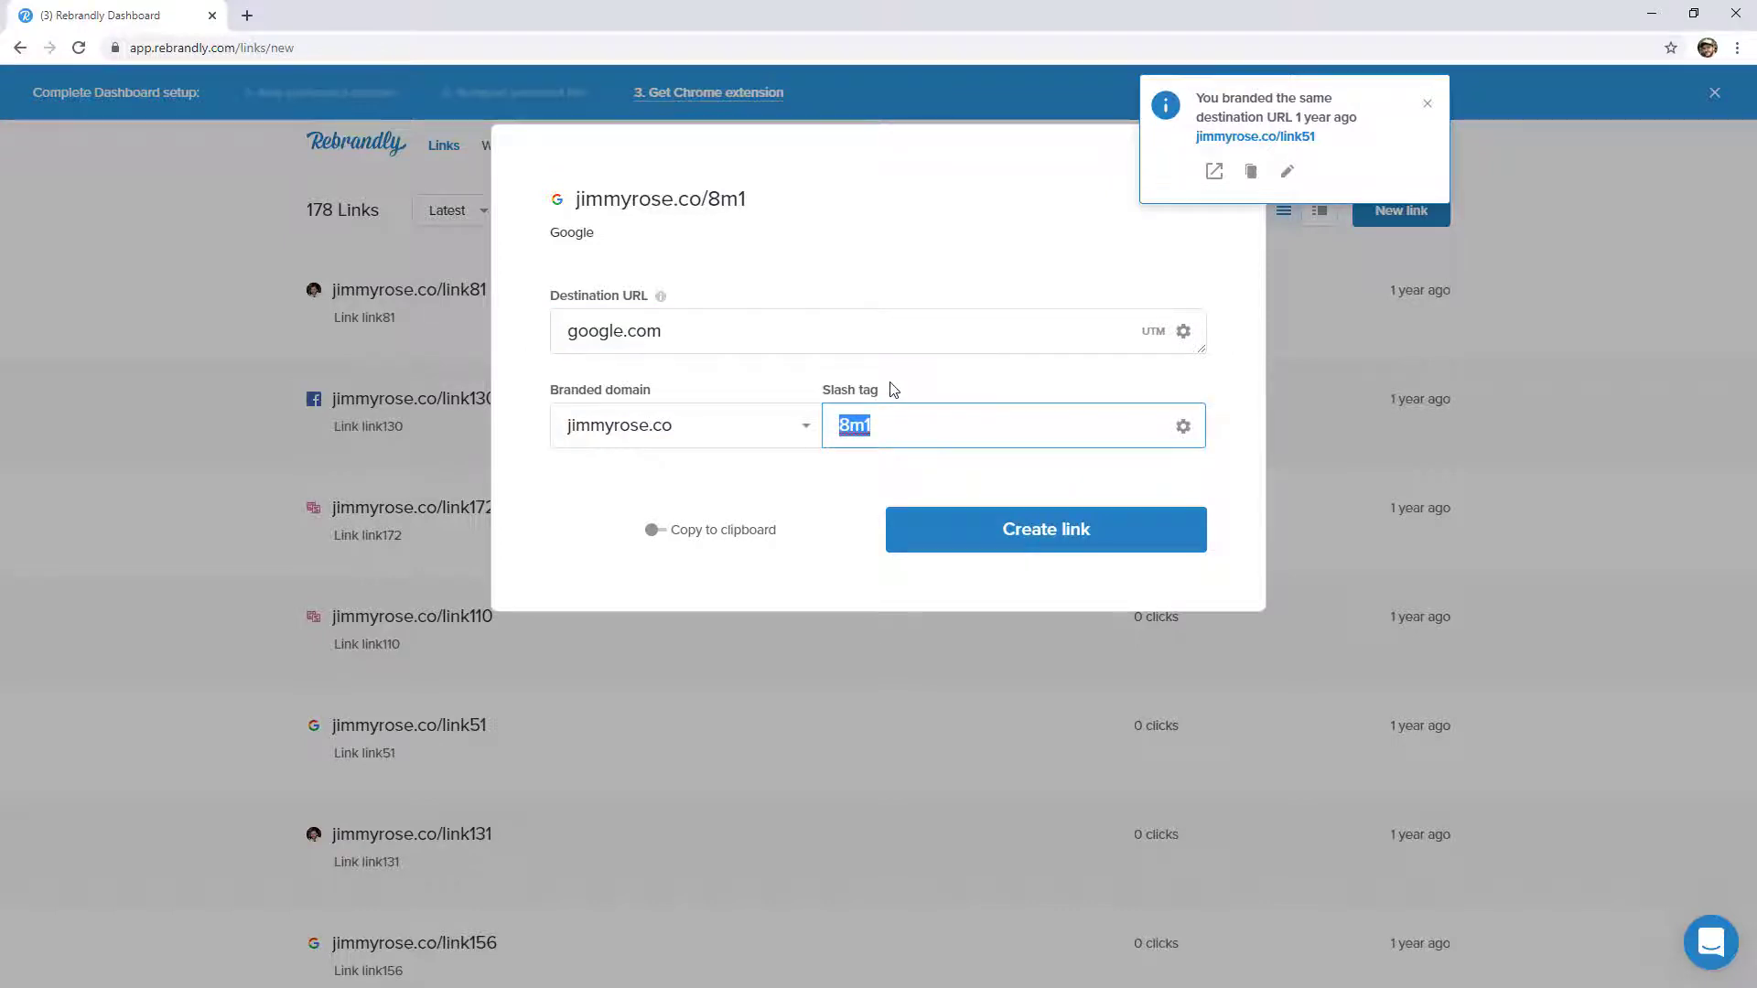
text(g)
click(569, 443)
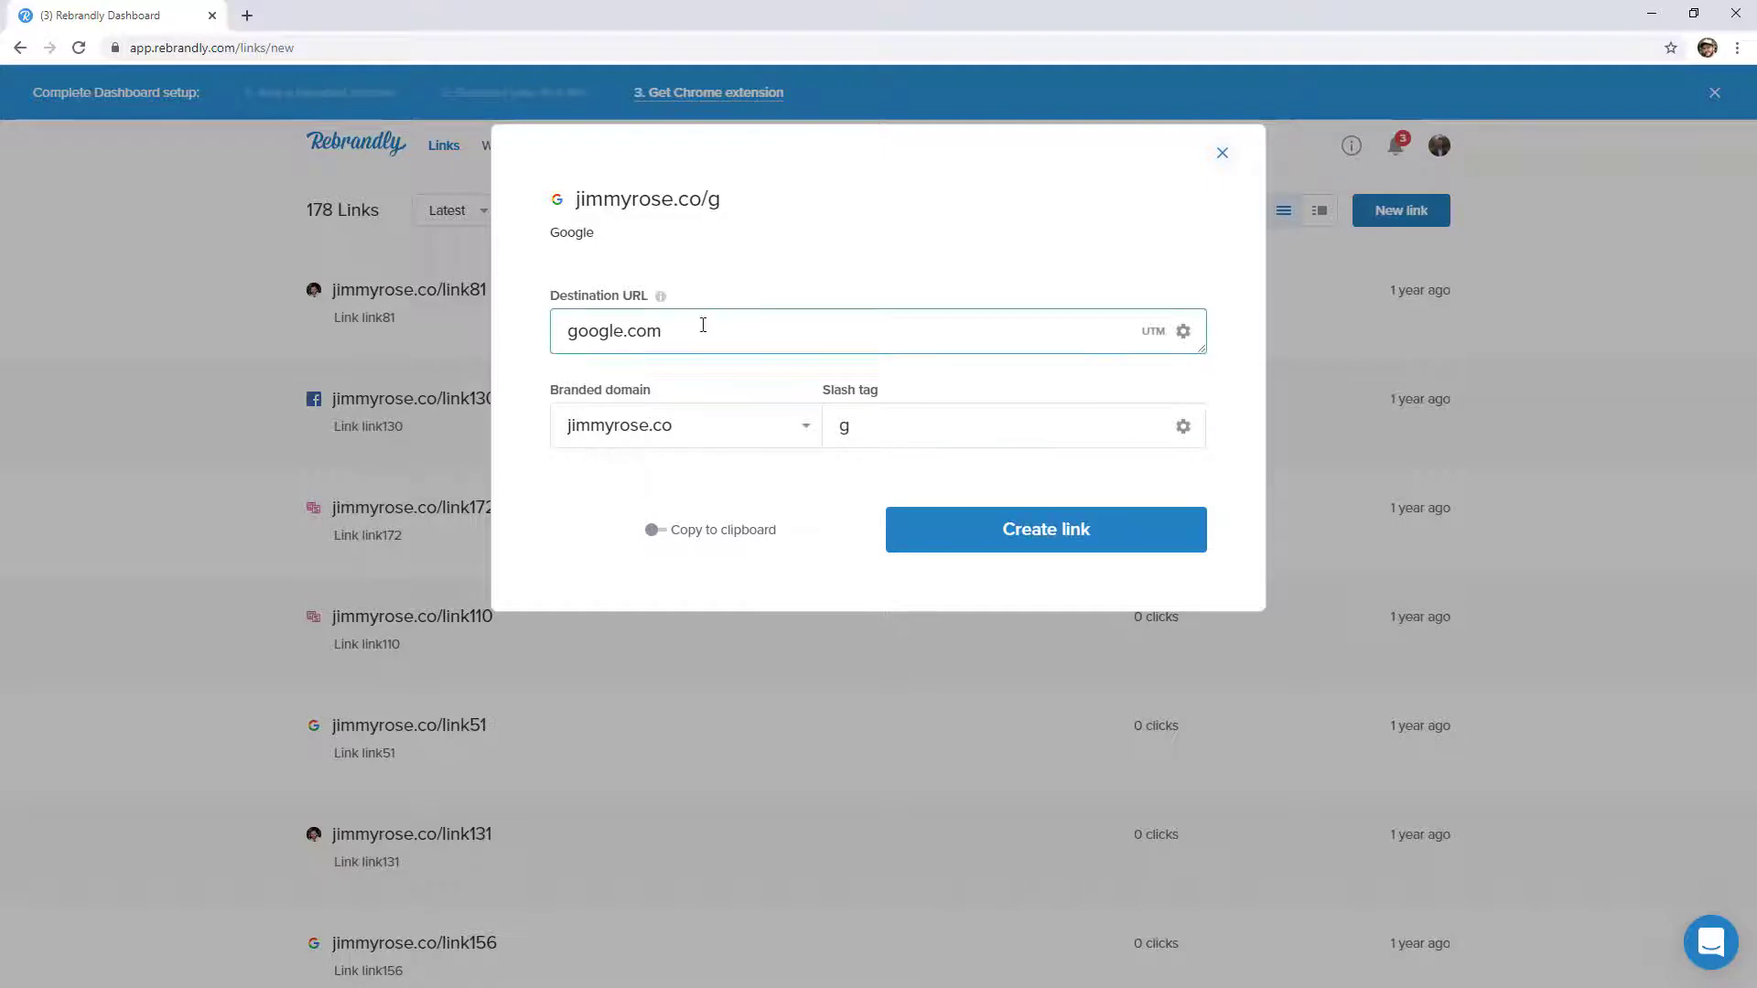
drag(702, 325, 537, 319)
click(870, 418)
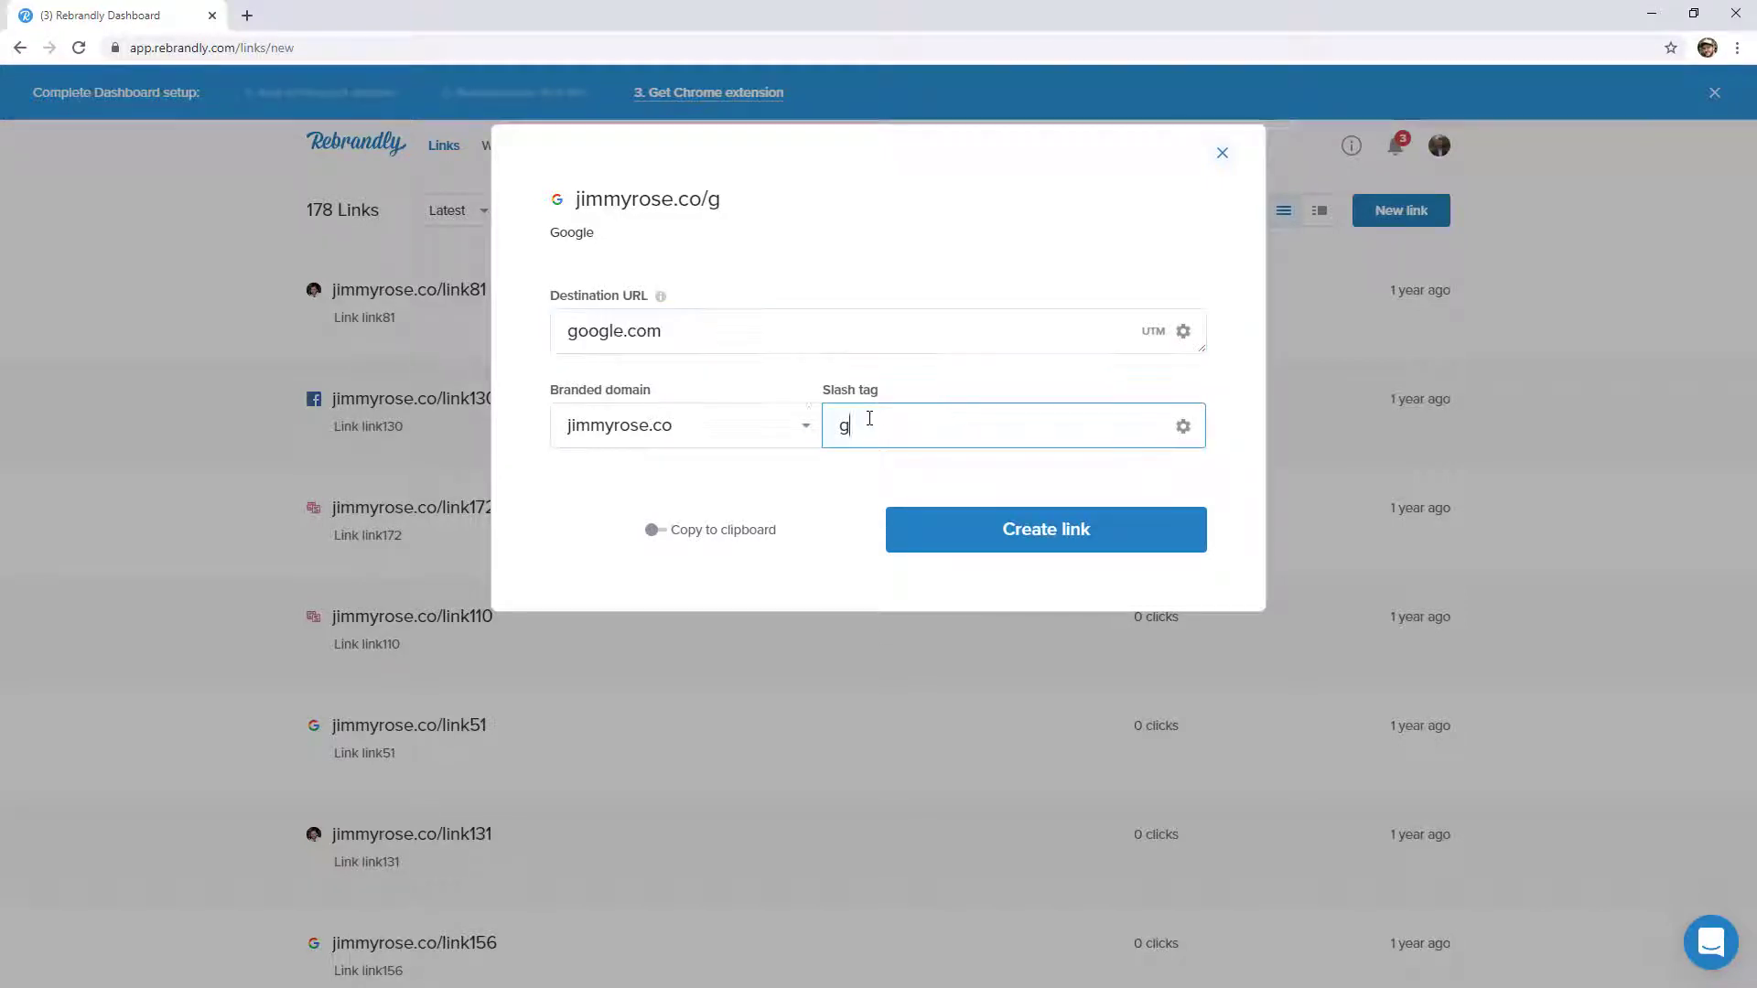
click(775, 495)
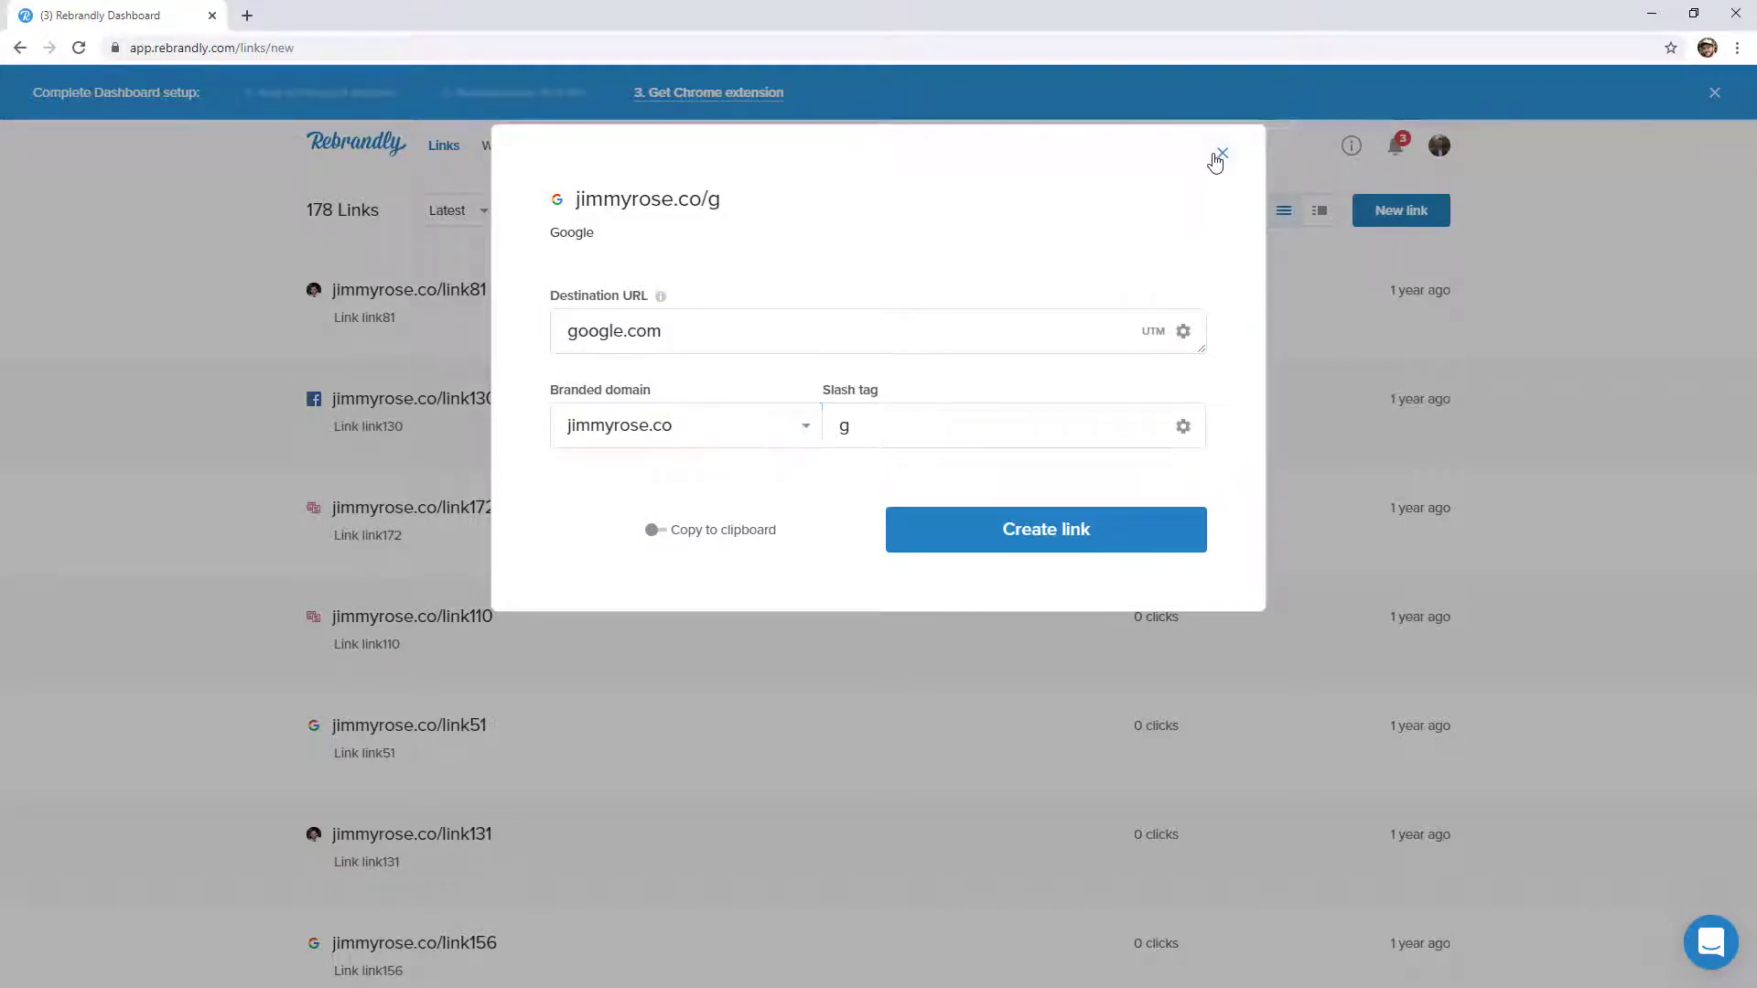
key(Escape)
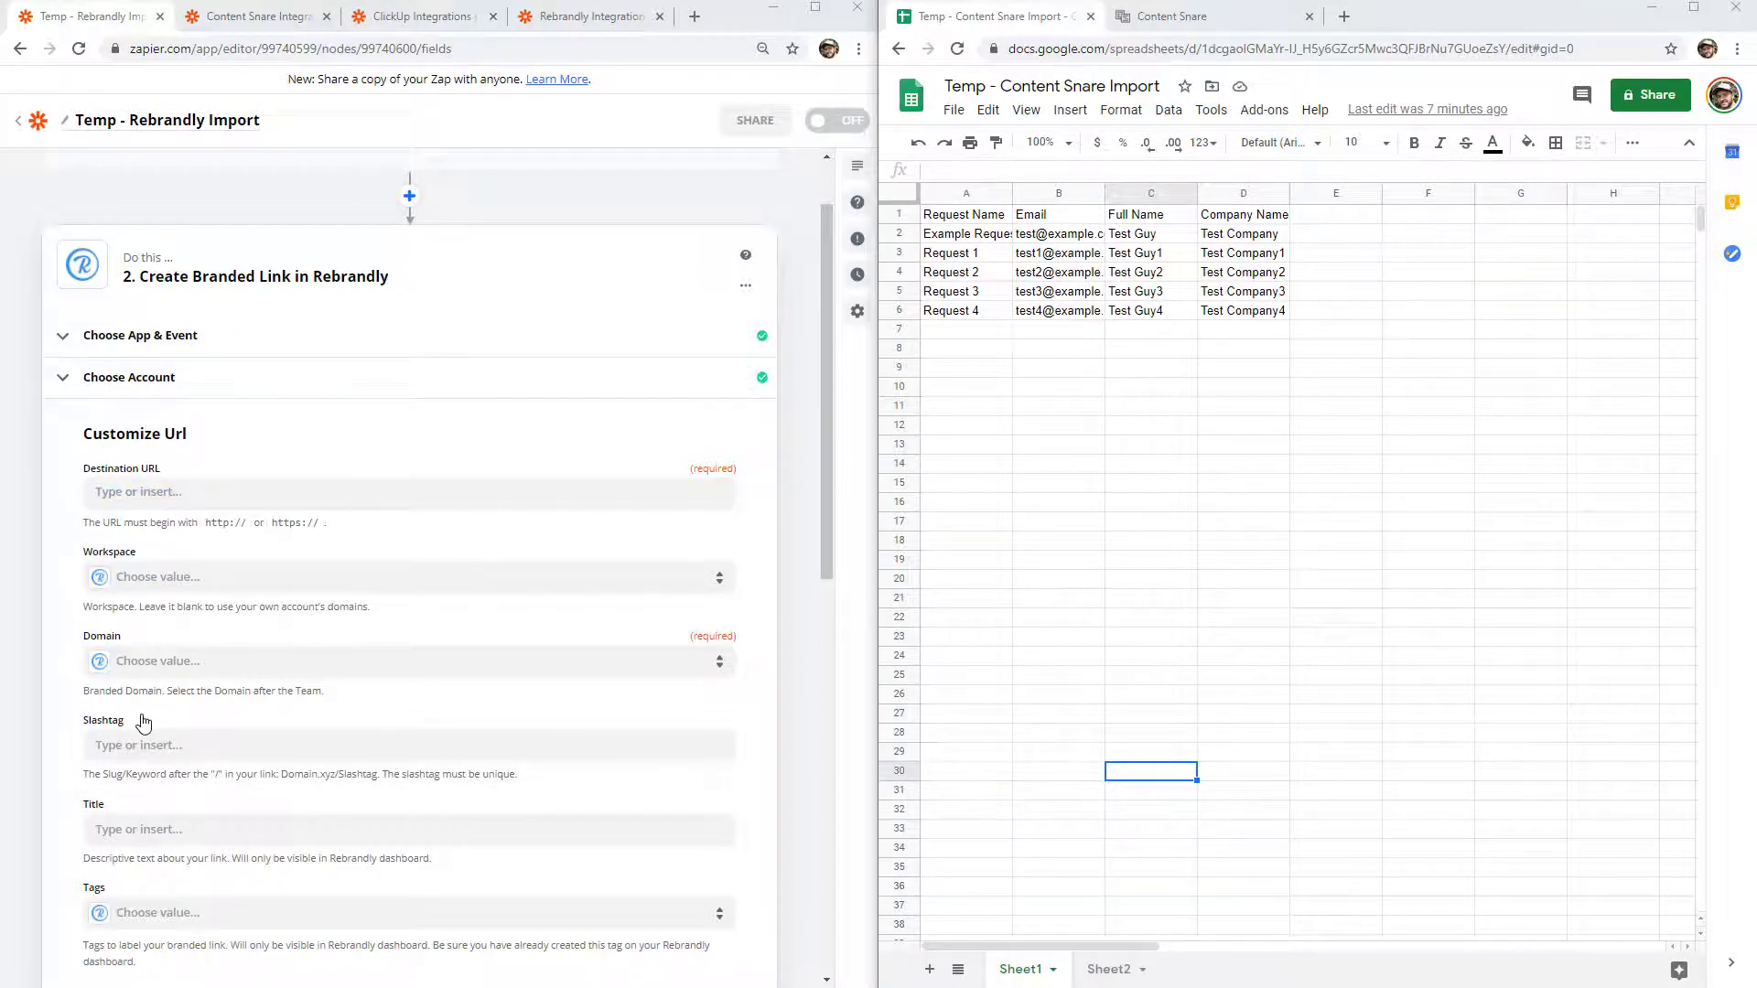
- Set the branded link domain to jimmyrose.co and open a blank spreadsheet via sheets.new
click(236, 668)
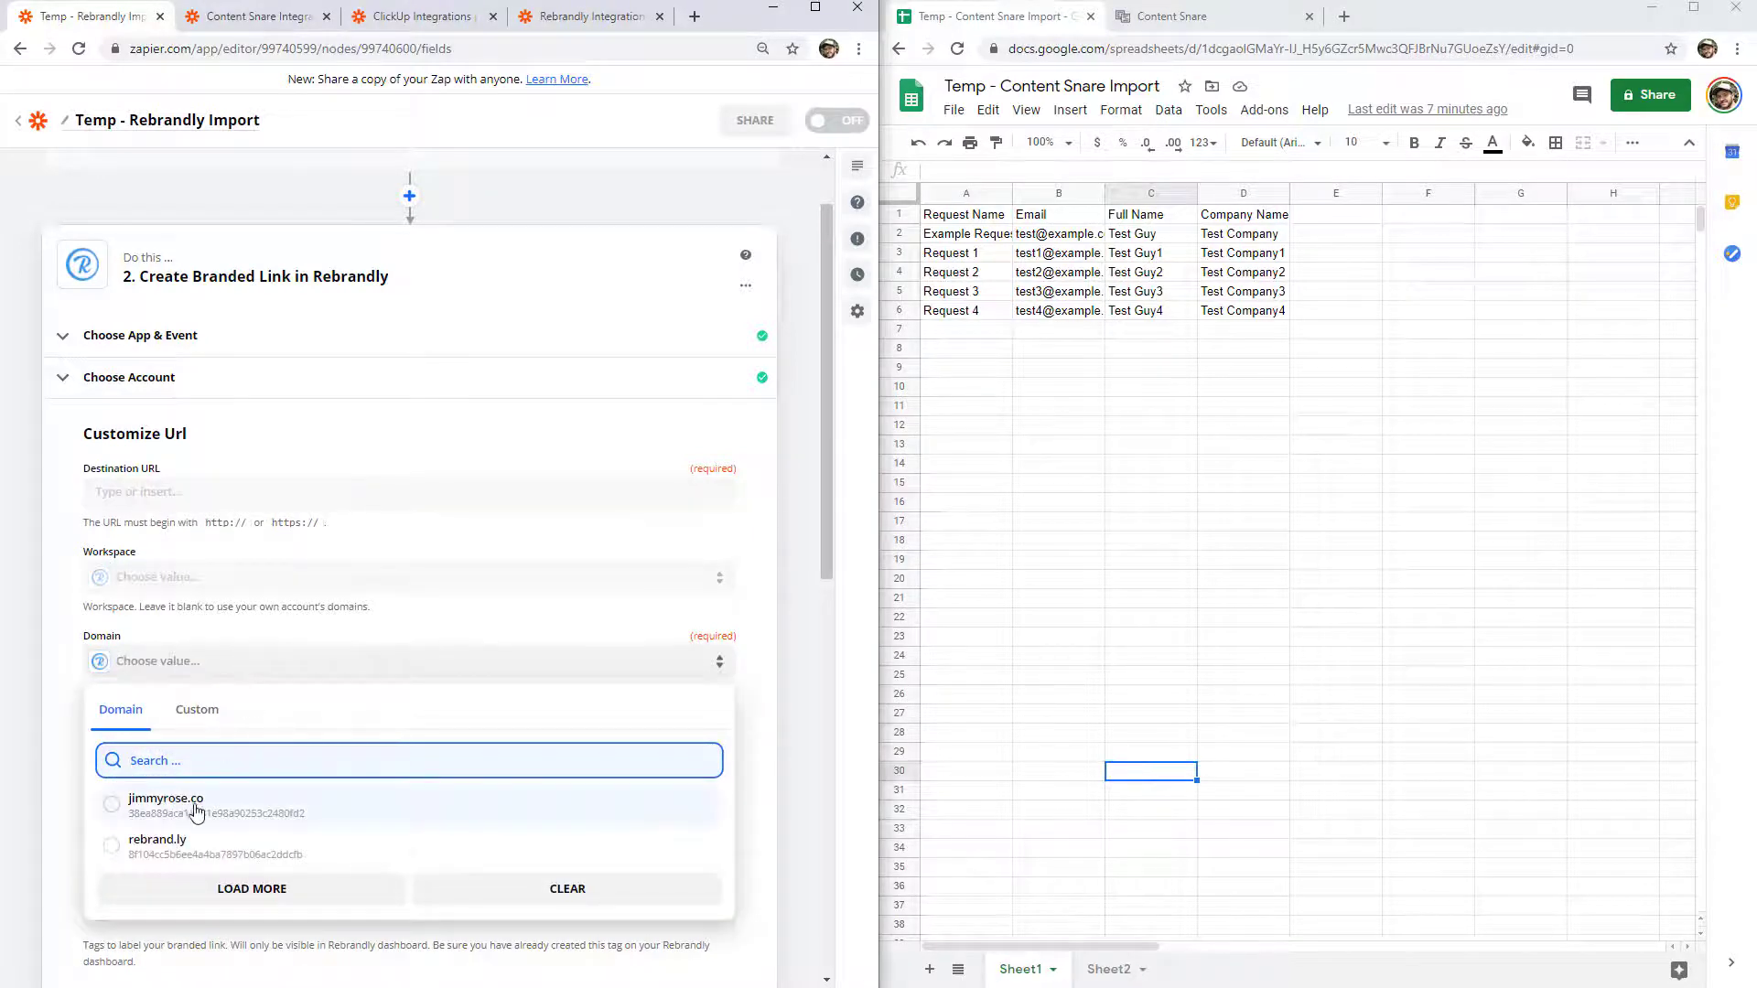
click(196, 805)
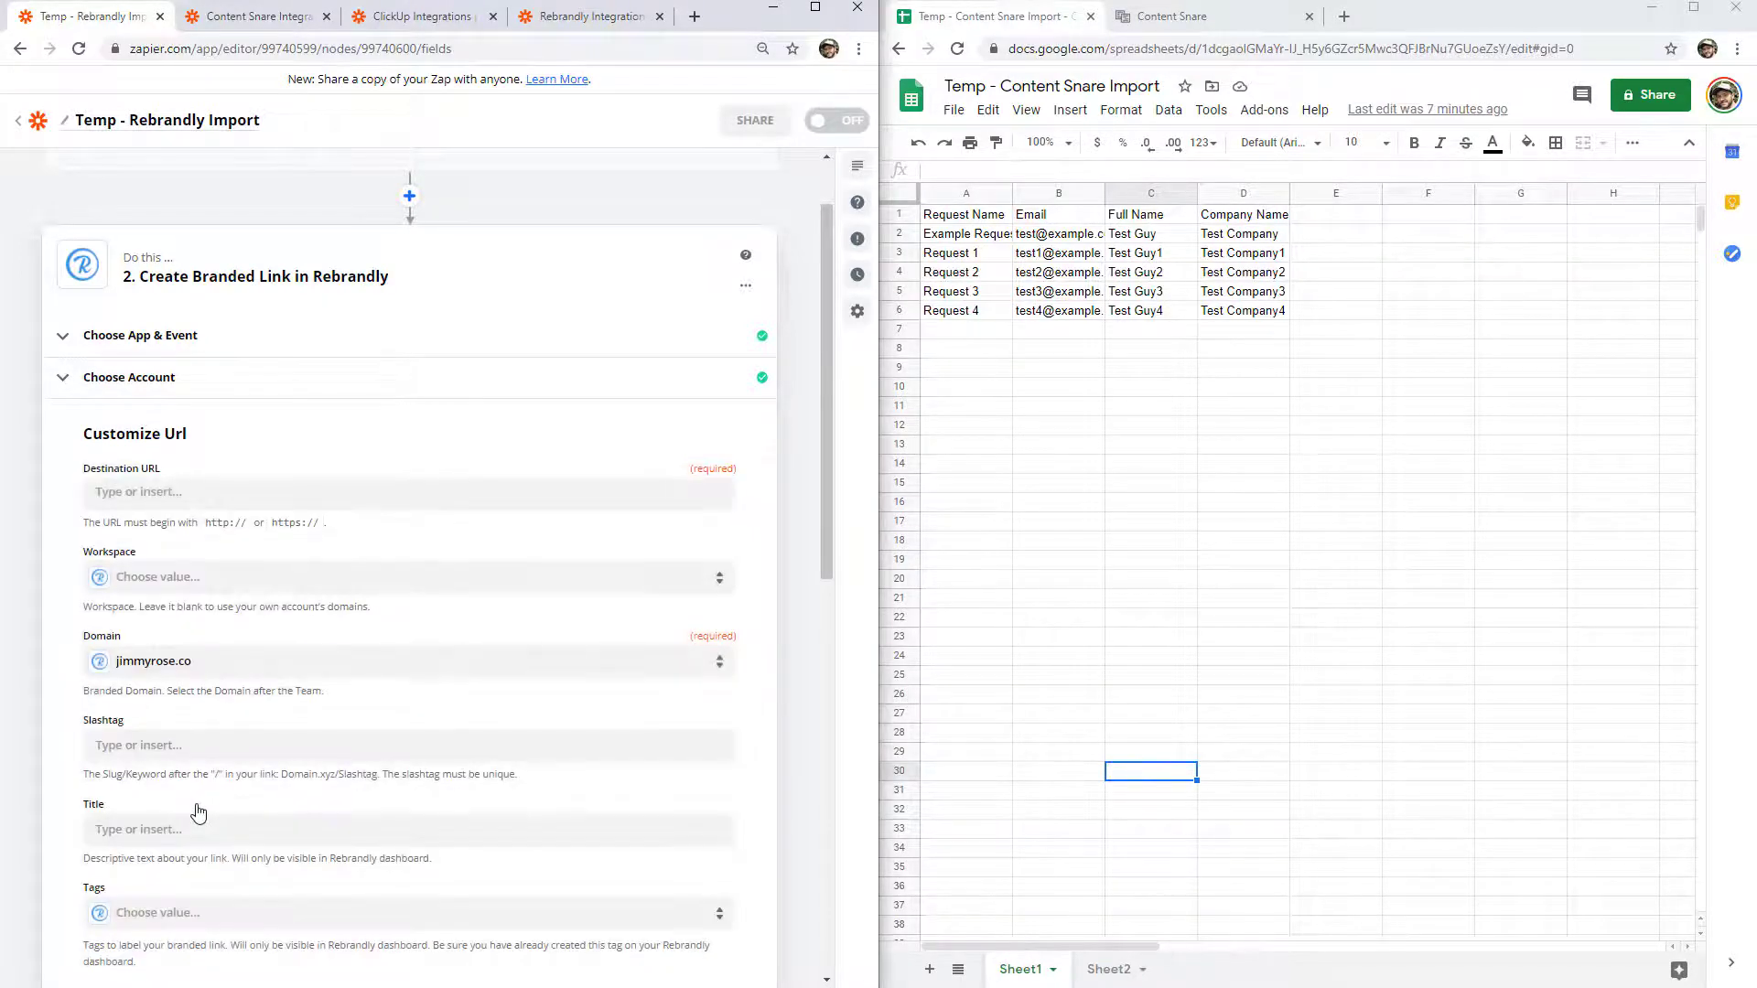
key(ctrl+t)
text(sheets.new)
key(Return)
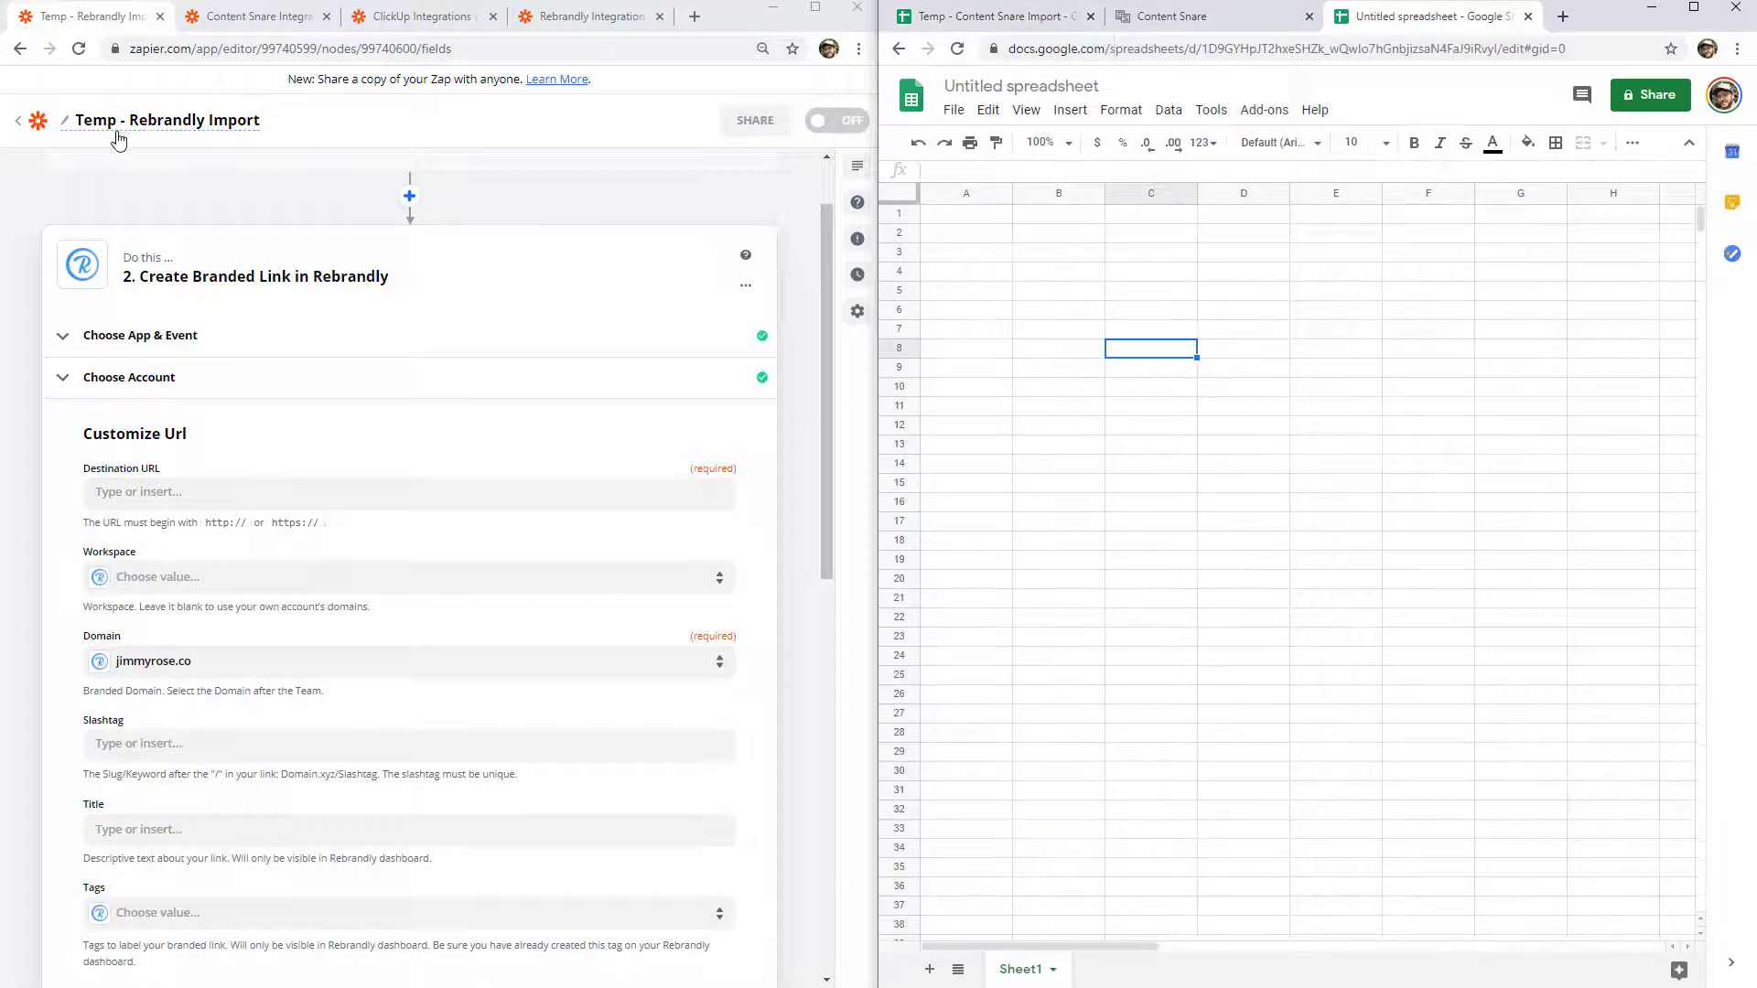
- Title the new spreadsheet 'Temp - Rebrandly Import' by pasting in the Zap's name
click(152, 133)
key(ctrl+c)
click(1022, 85)
key(ctrl+v)
click(1136, 271)
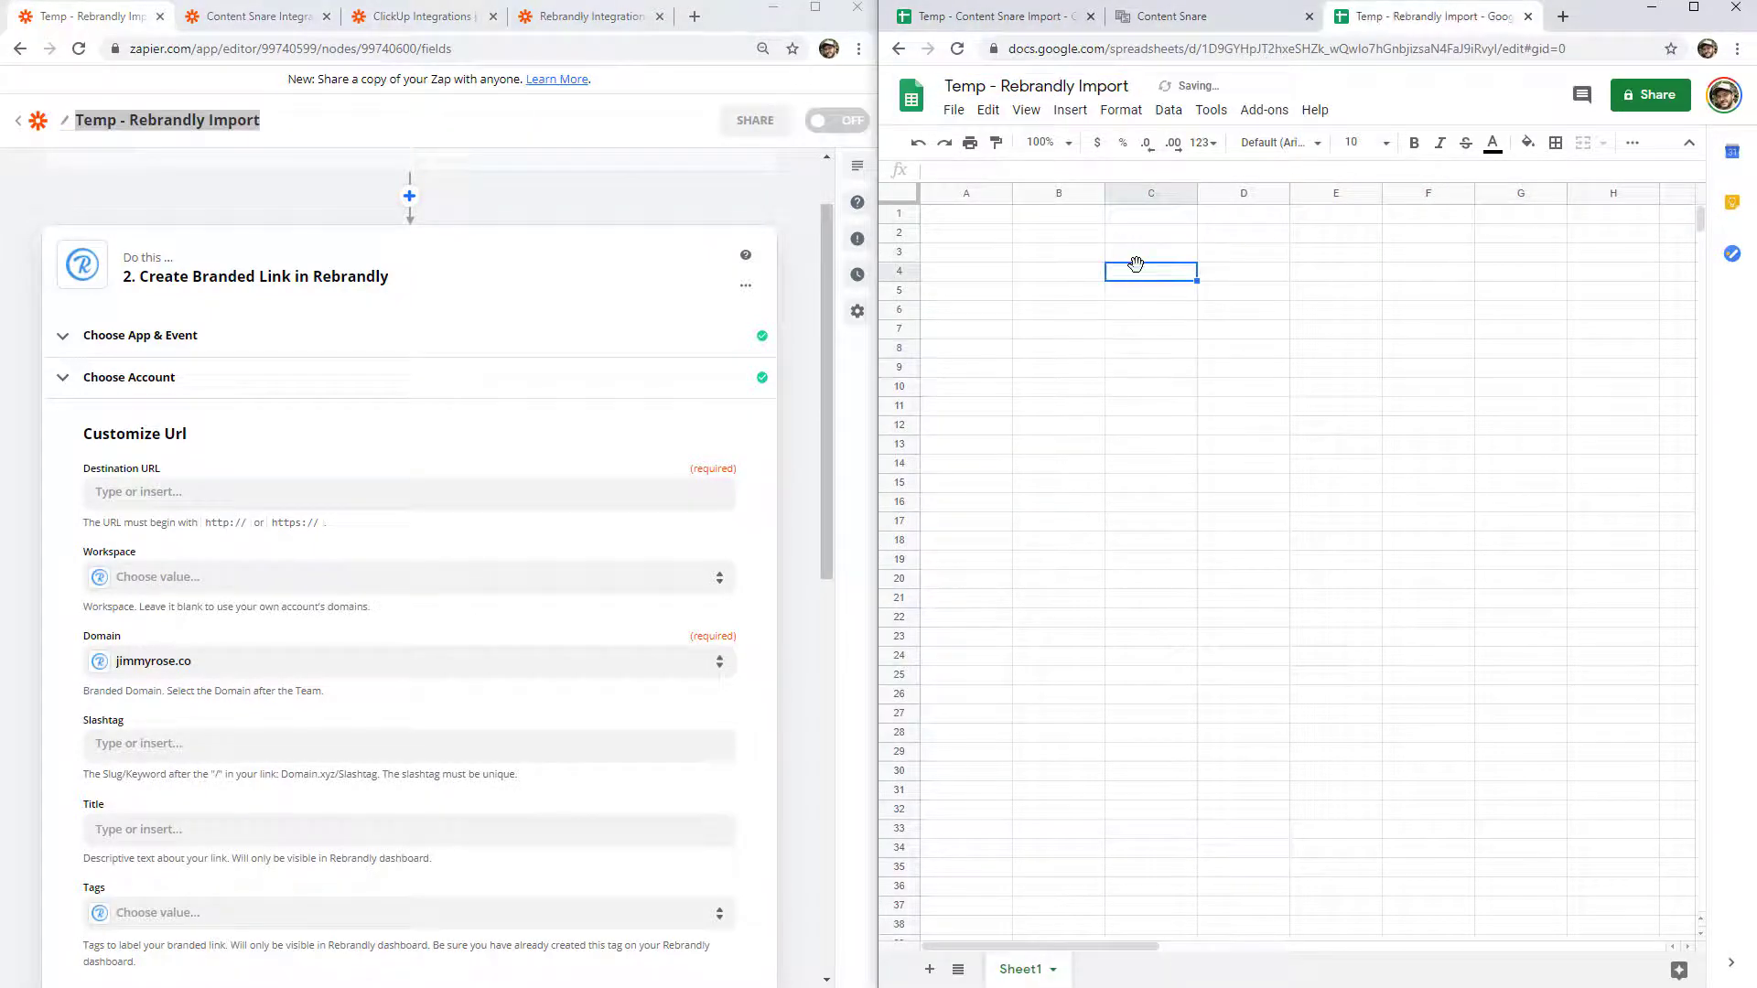
- Enter headers URL and Slashtag, with a sample row of google.com and g
click(944, 221)
text(URL)
key(Tab)
text(S)
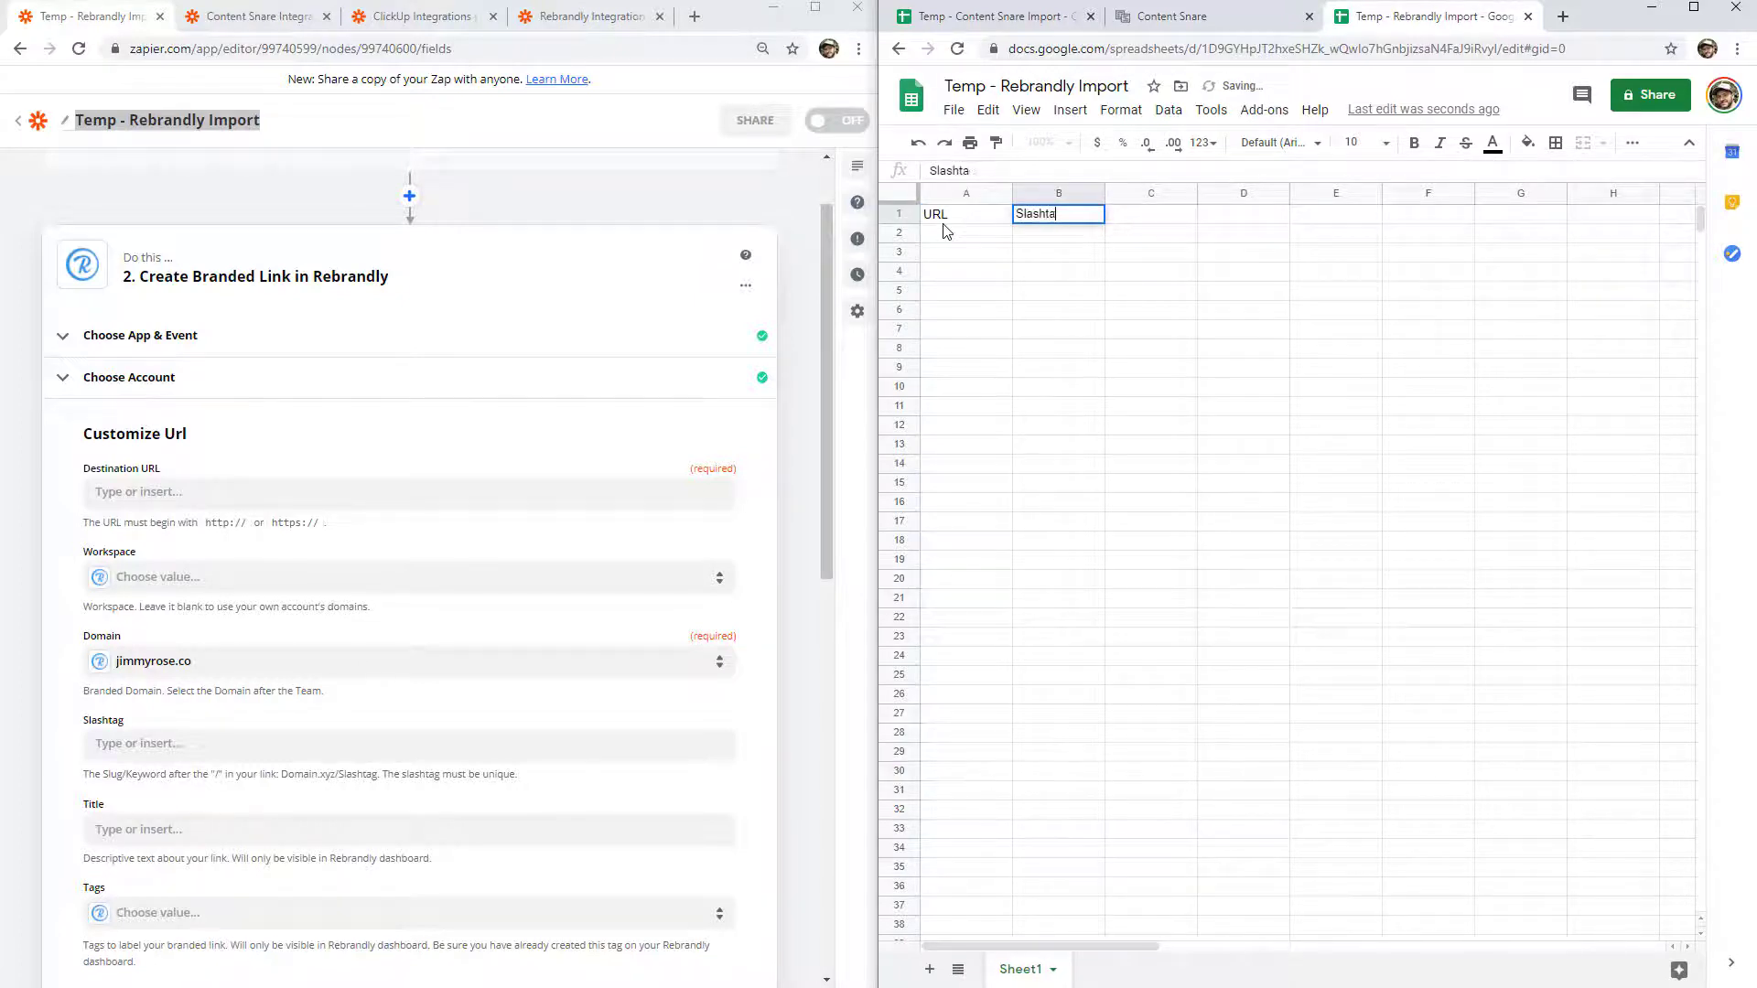
click(988, 271)
click(987, 236)
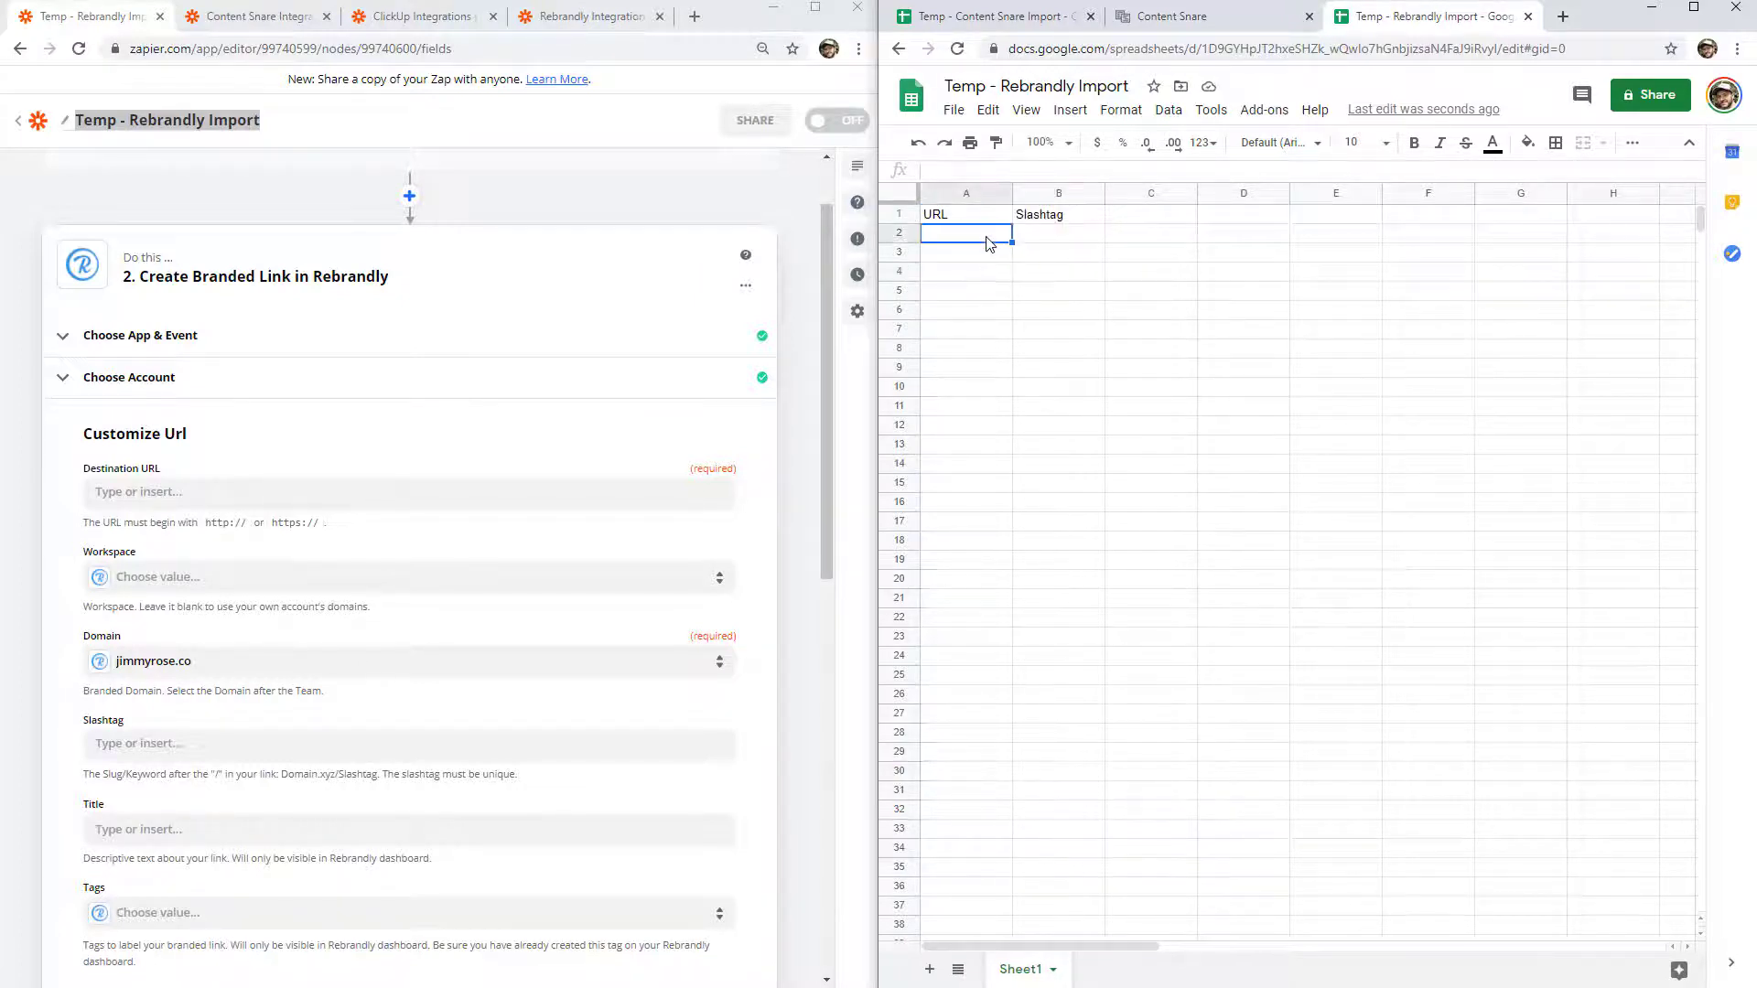
text(google.com)
key(Tab)
text(g)
click(998, 291)
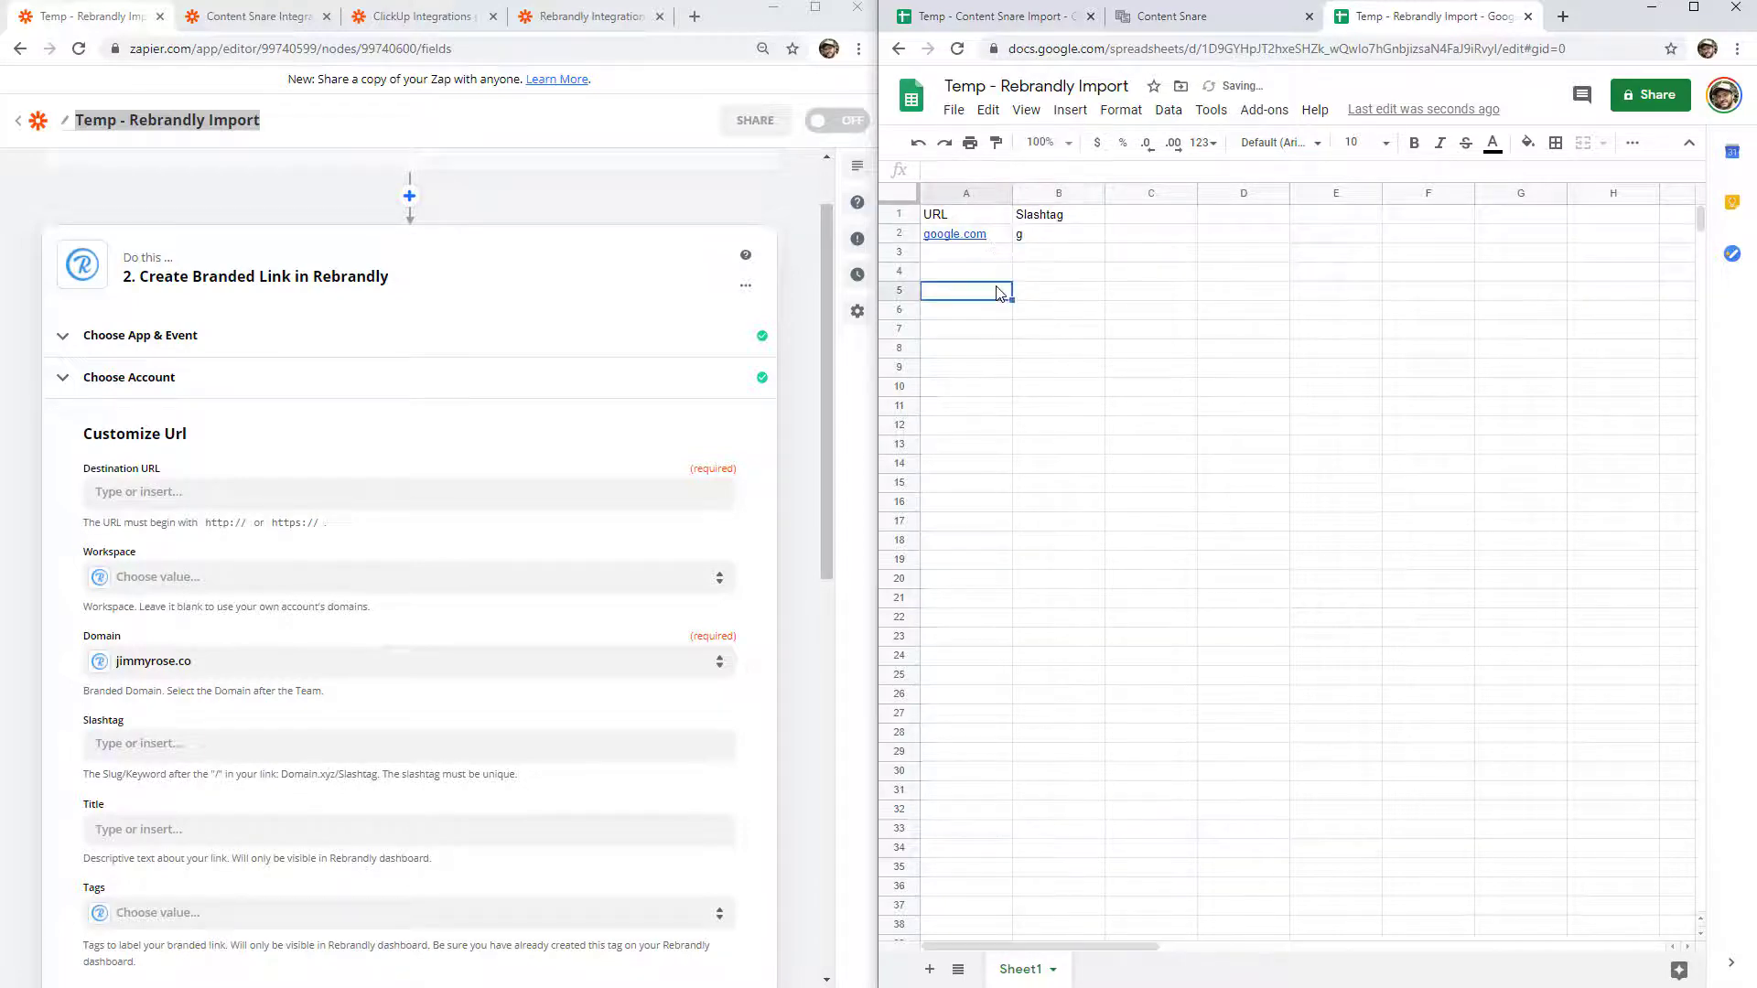
- Set the trigger to Google Sheets New Spreadsheet Row using the connected Google account
scroll(584, 341, up, 3)
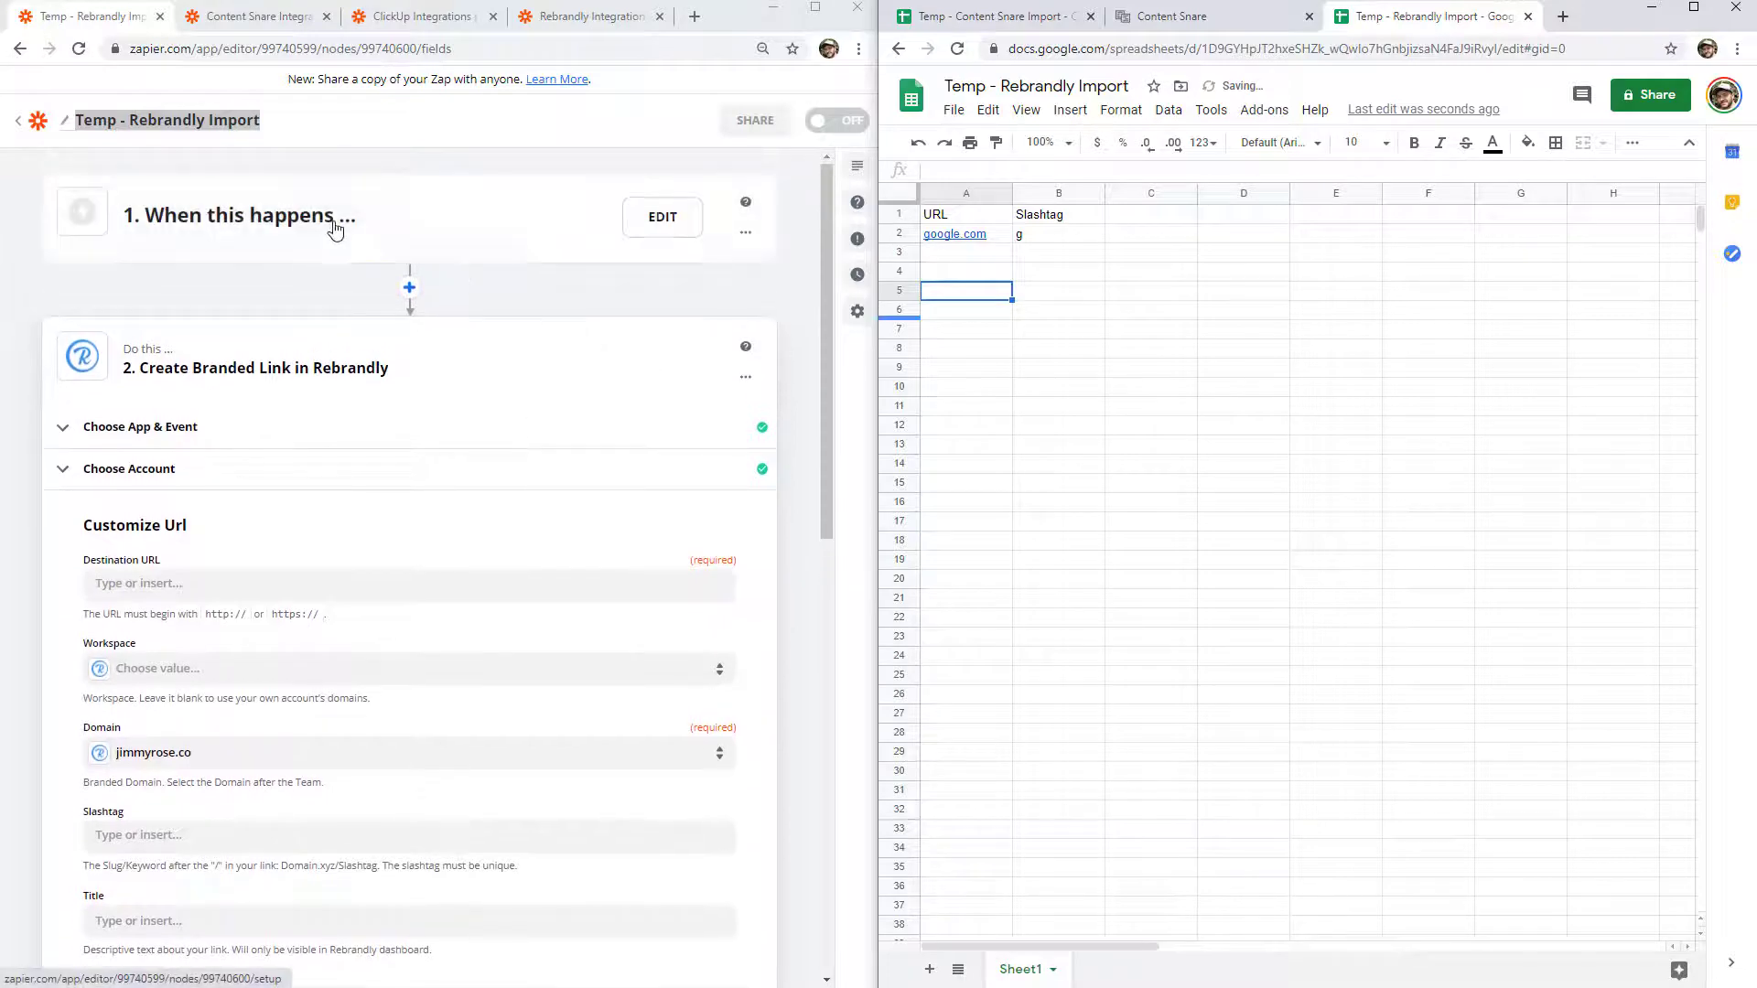
click(333, 229)
text(goog)
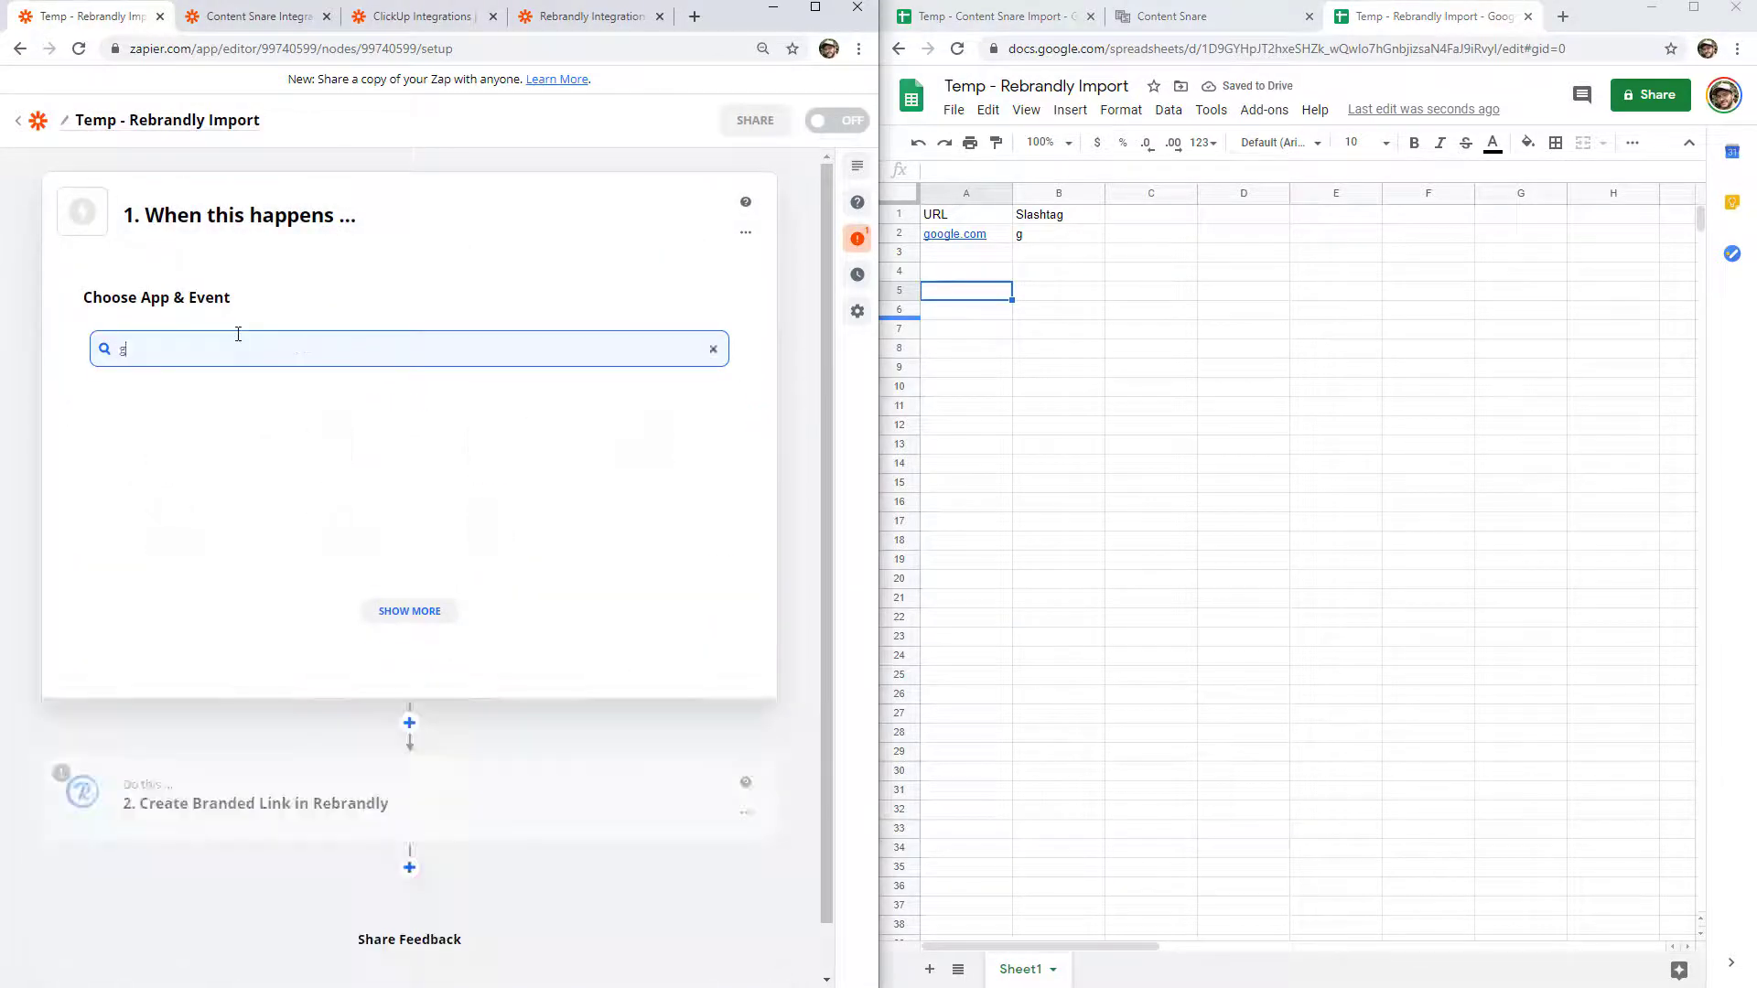
key(BackSpace)
key(BackSpace)
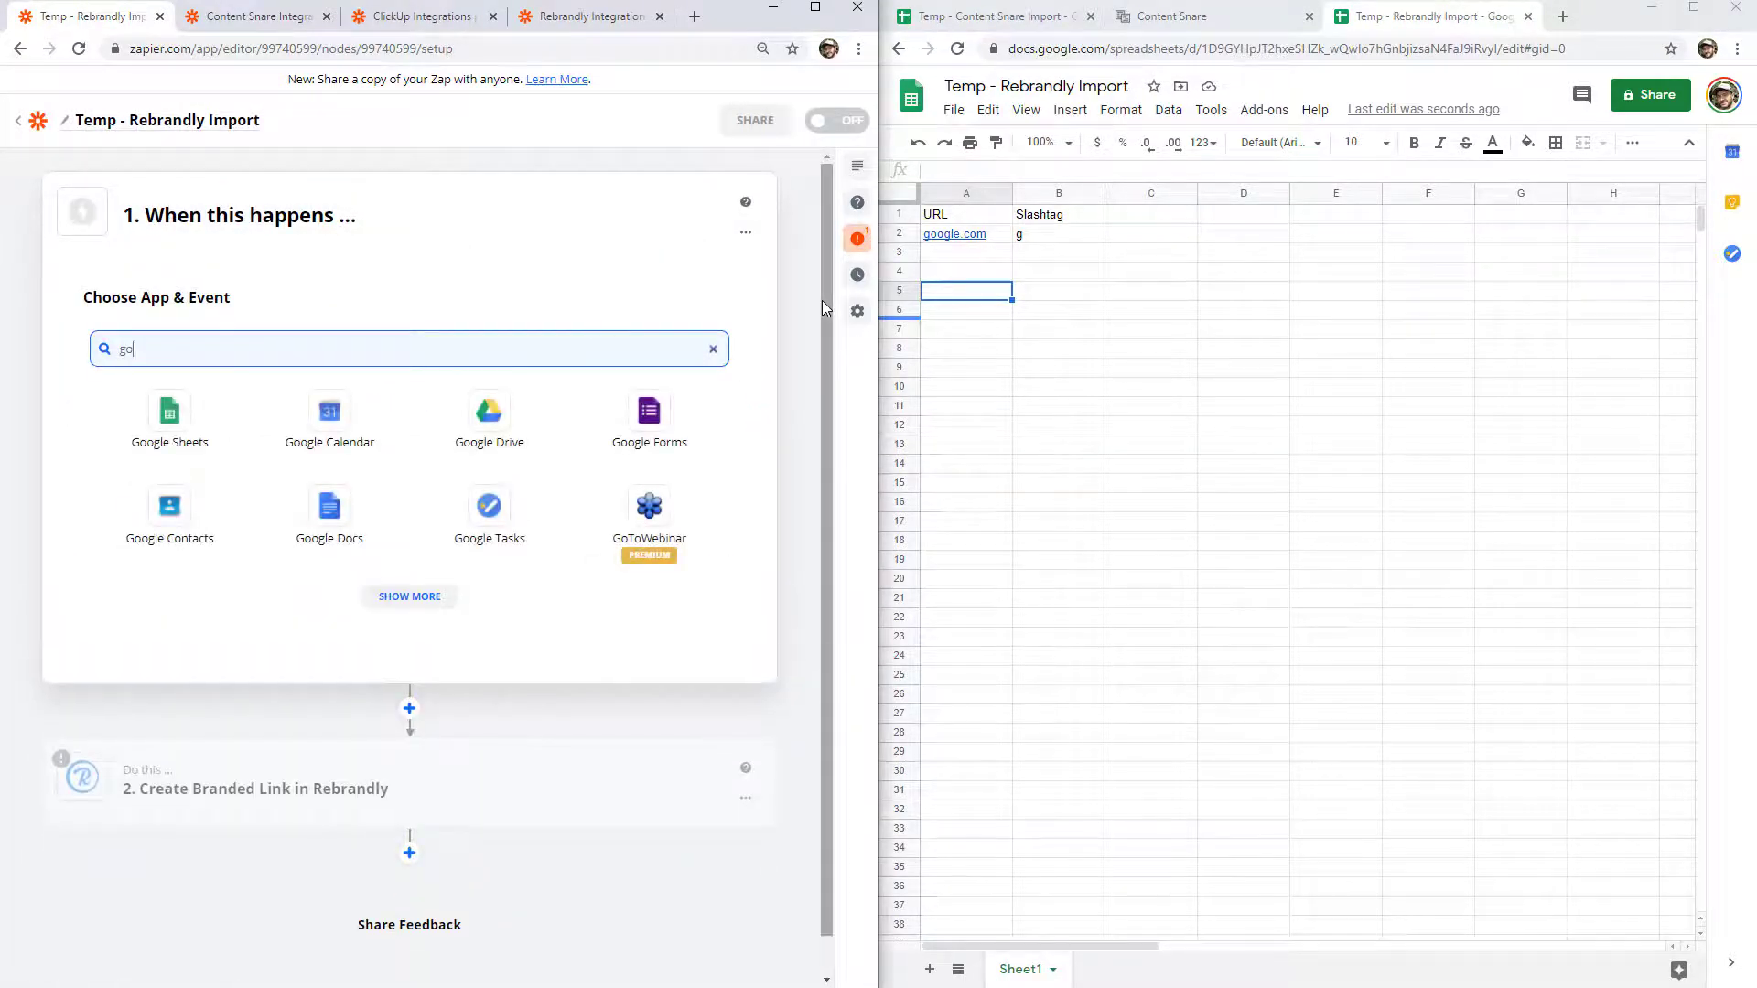
click(170, 429)
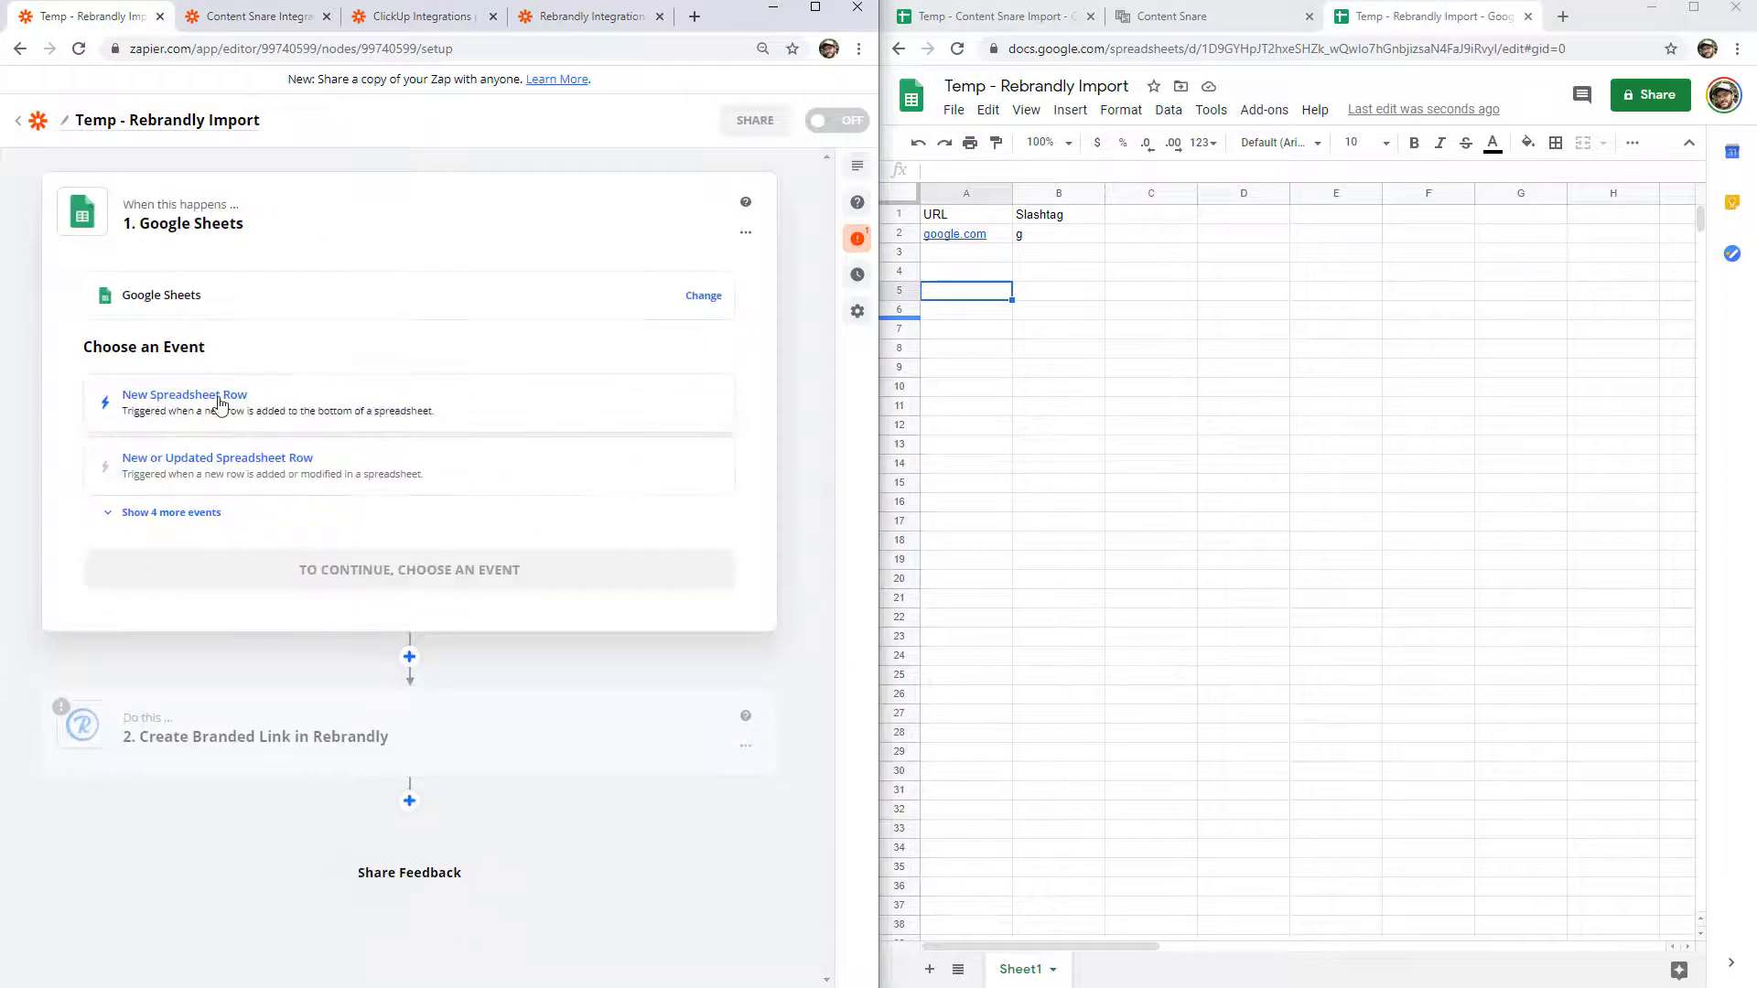
click(446, 402)
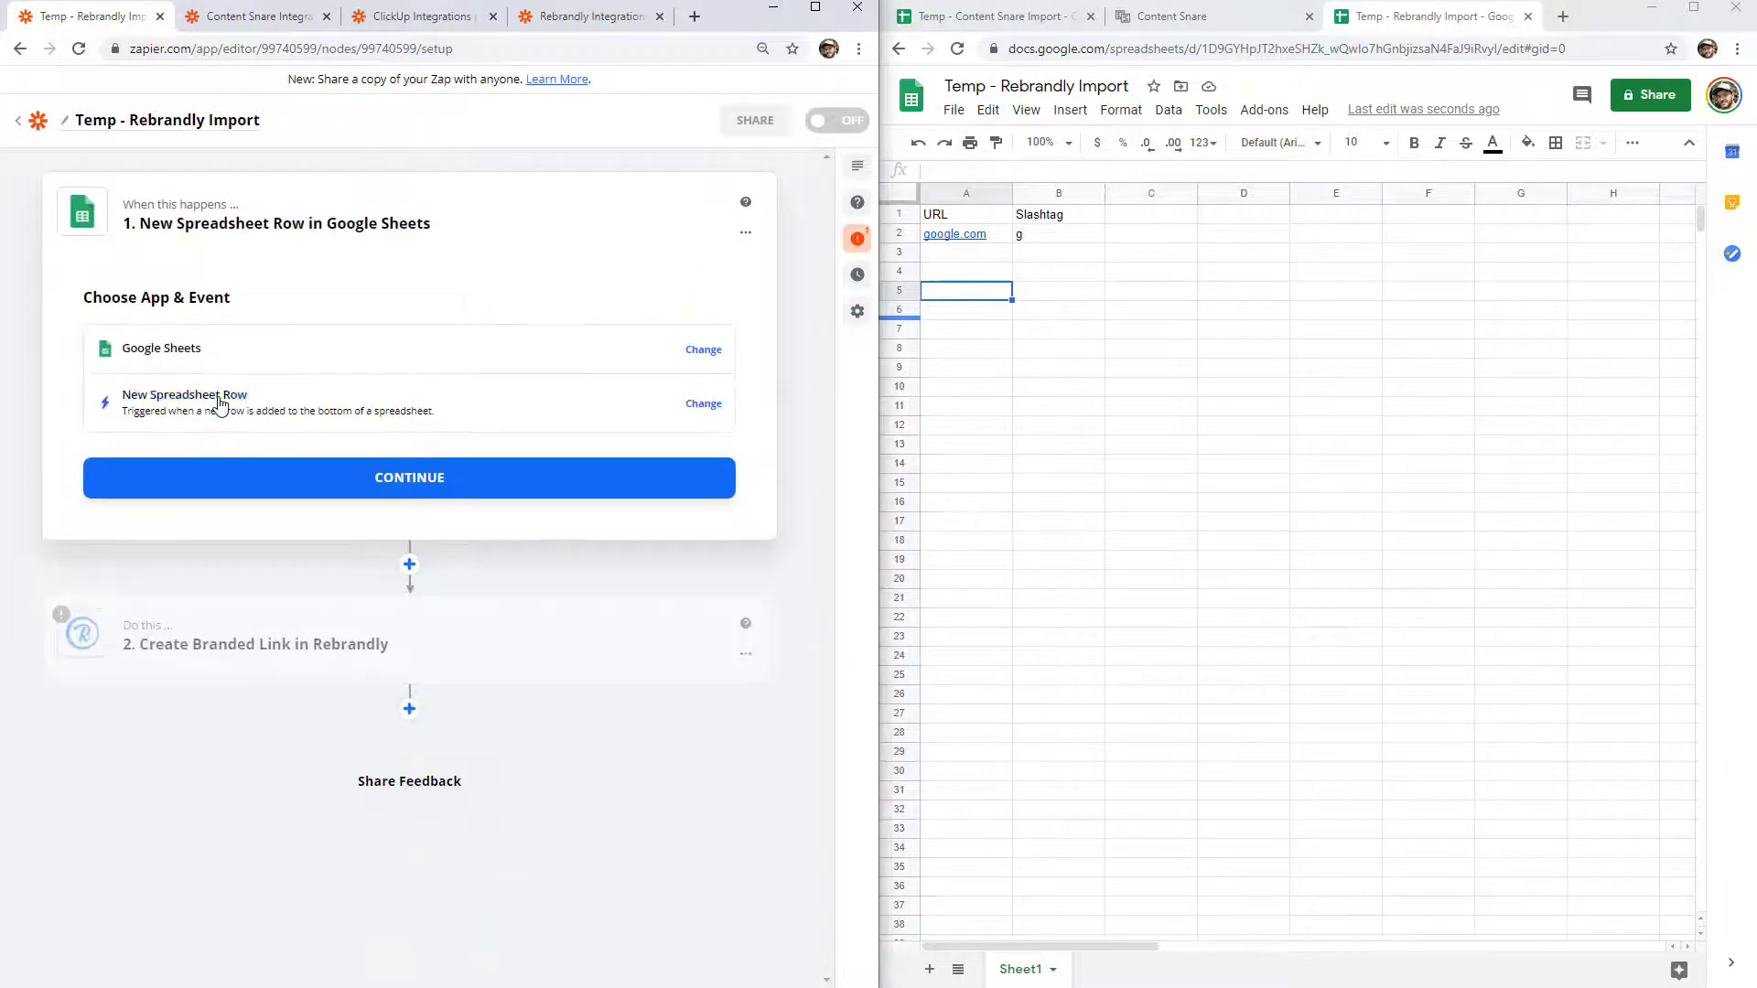
click(267, 486)
click(261, 421)
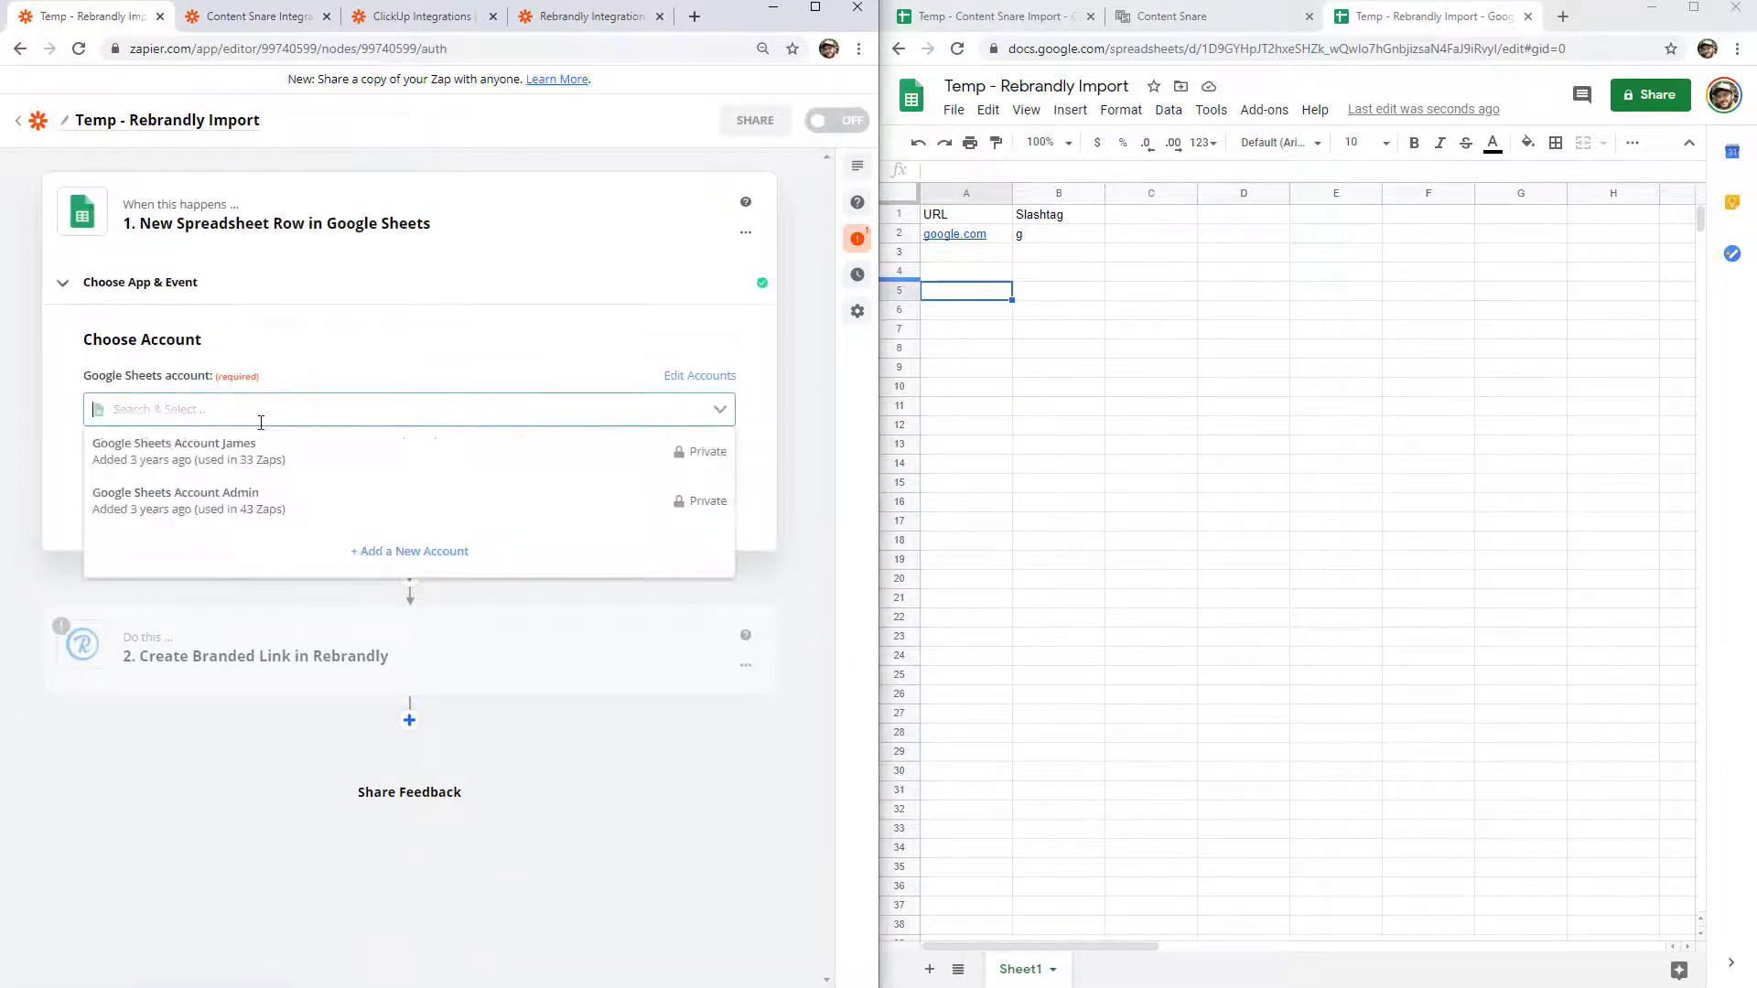
click(264, 457)
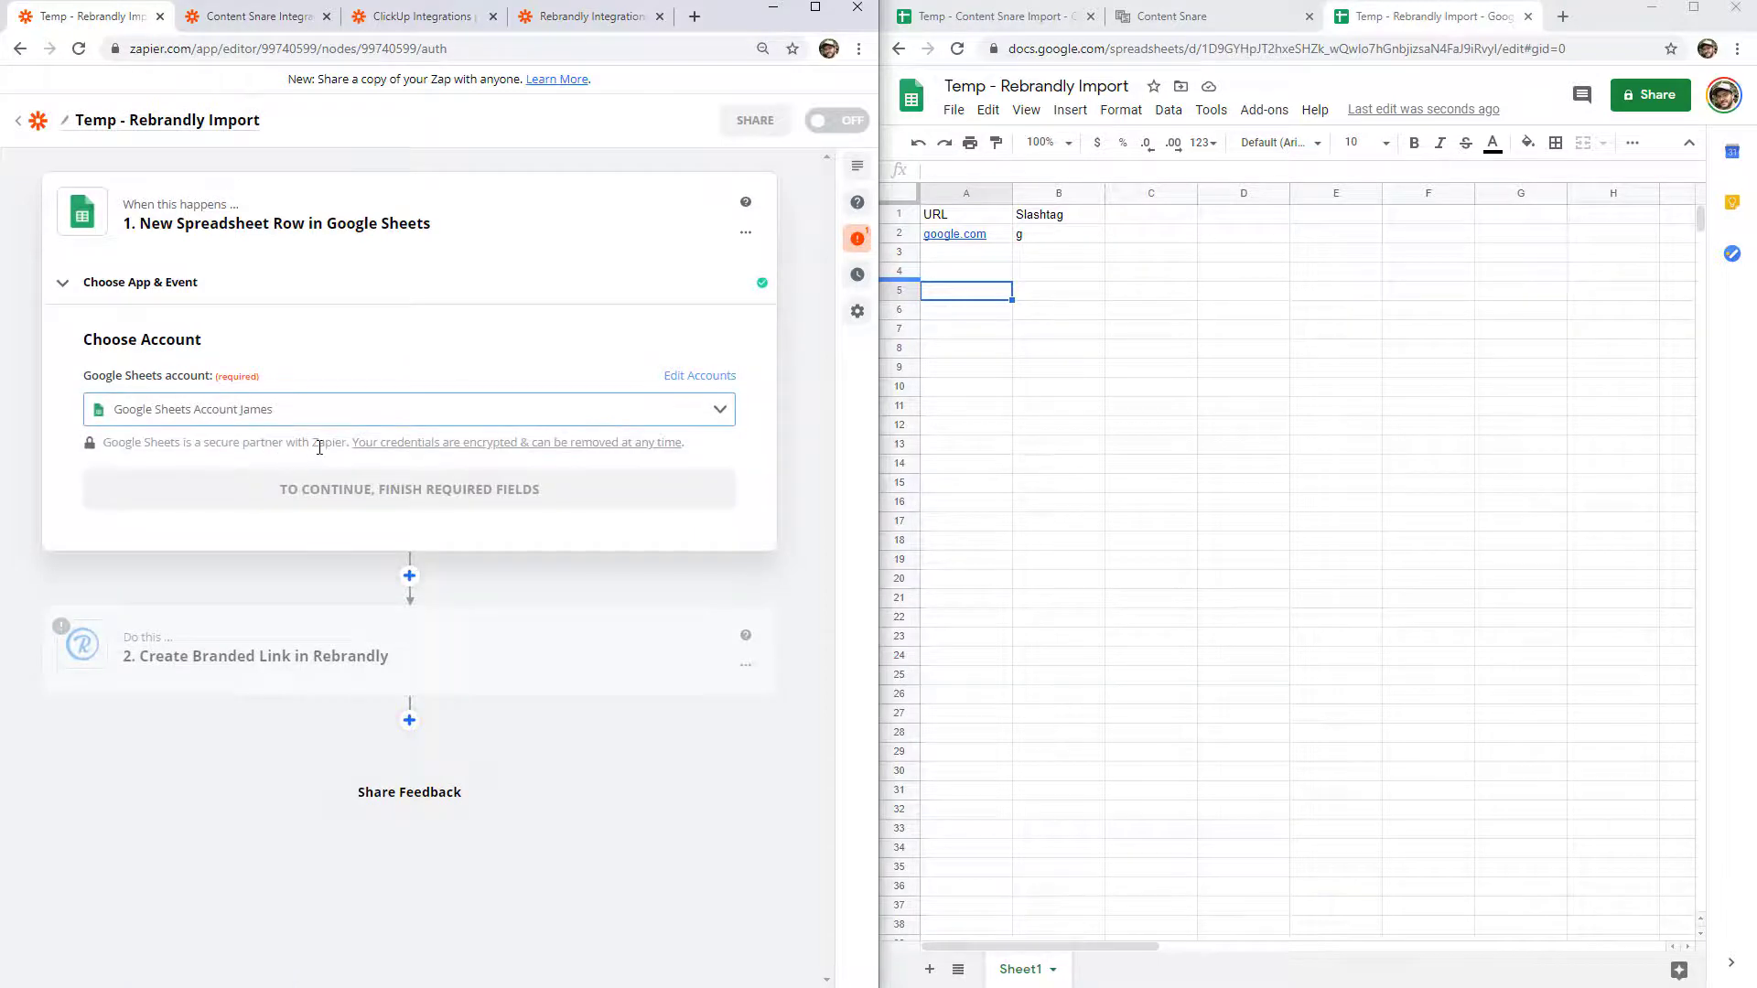
click(263, 502)
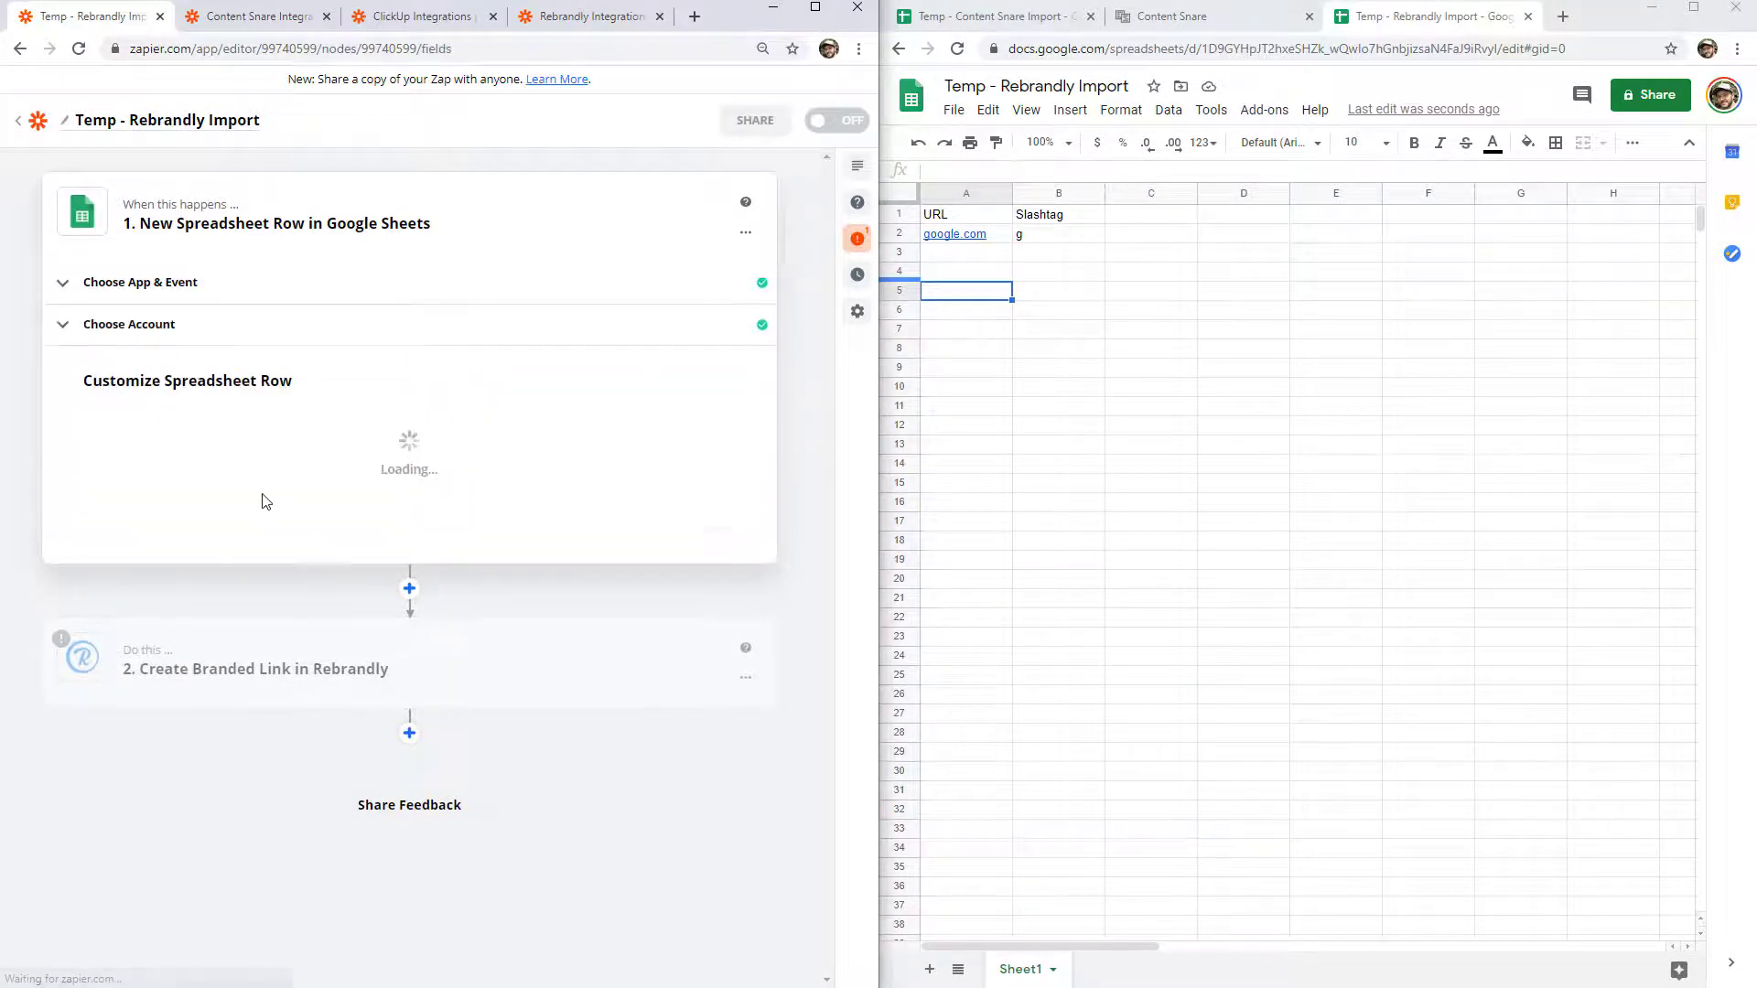
- Point the trigger at Temp - Rebrandly Import's Sheet1 and test it, fetching google.com, g
click(256, 529)
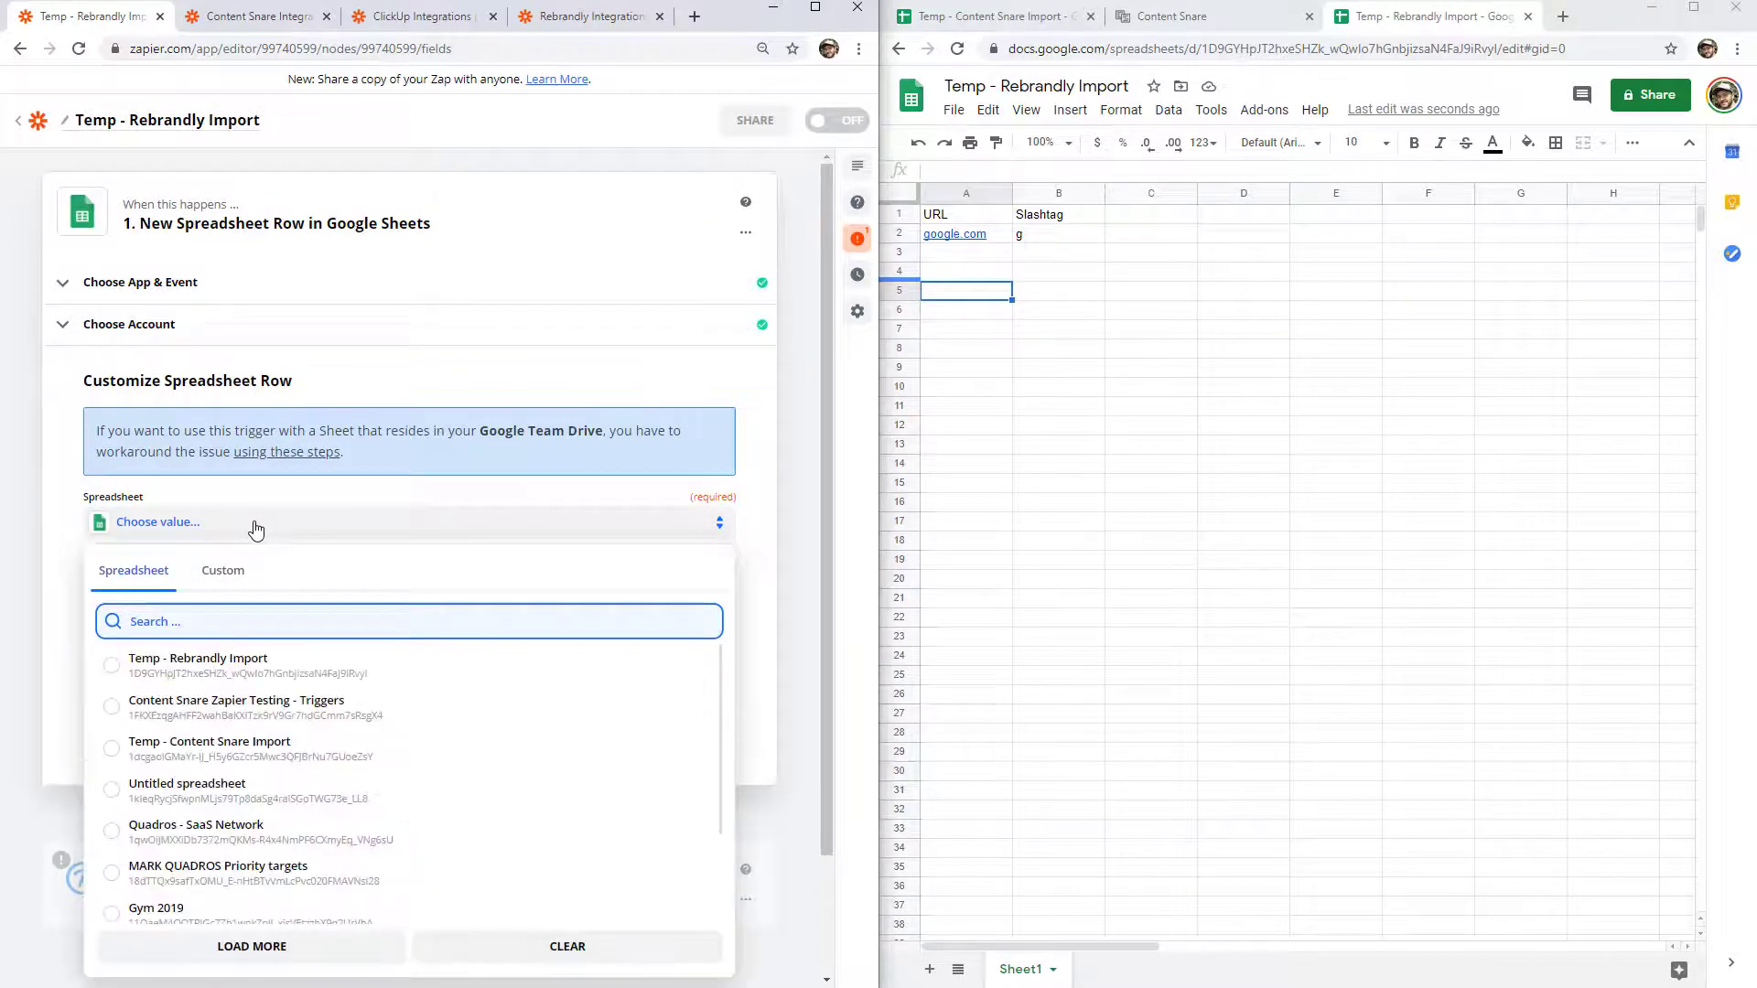
click(228, 668)
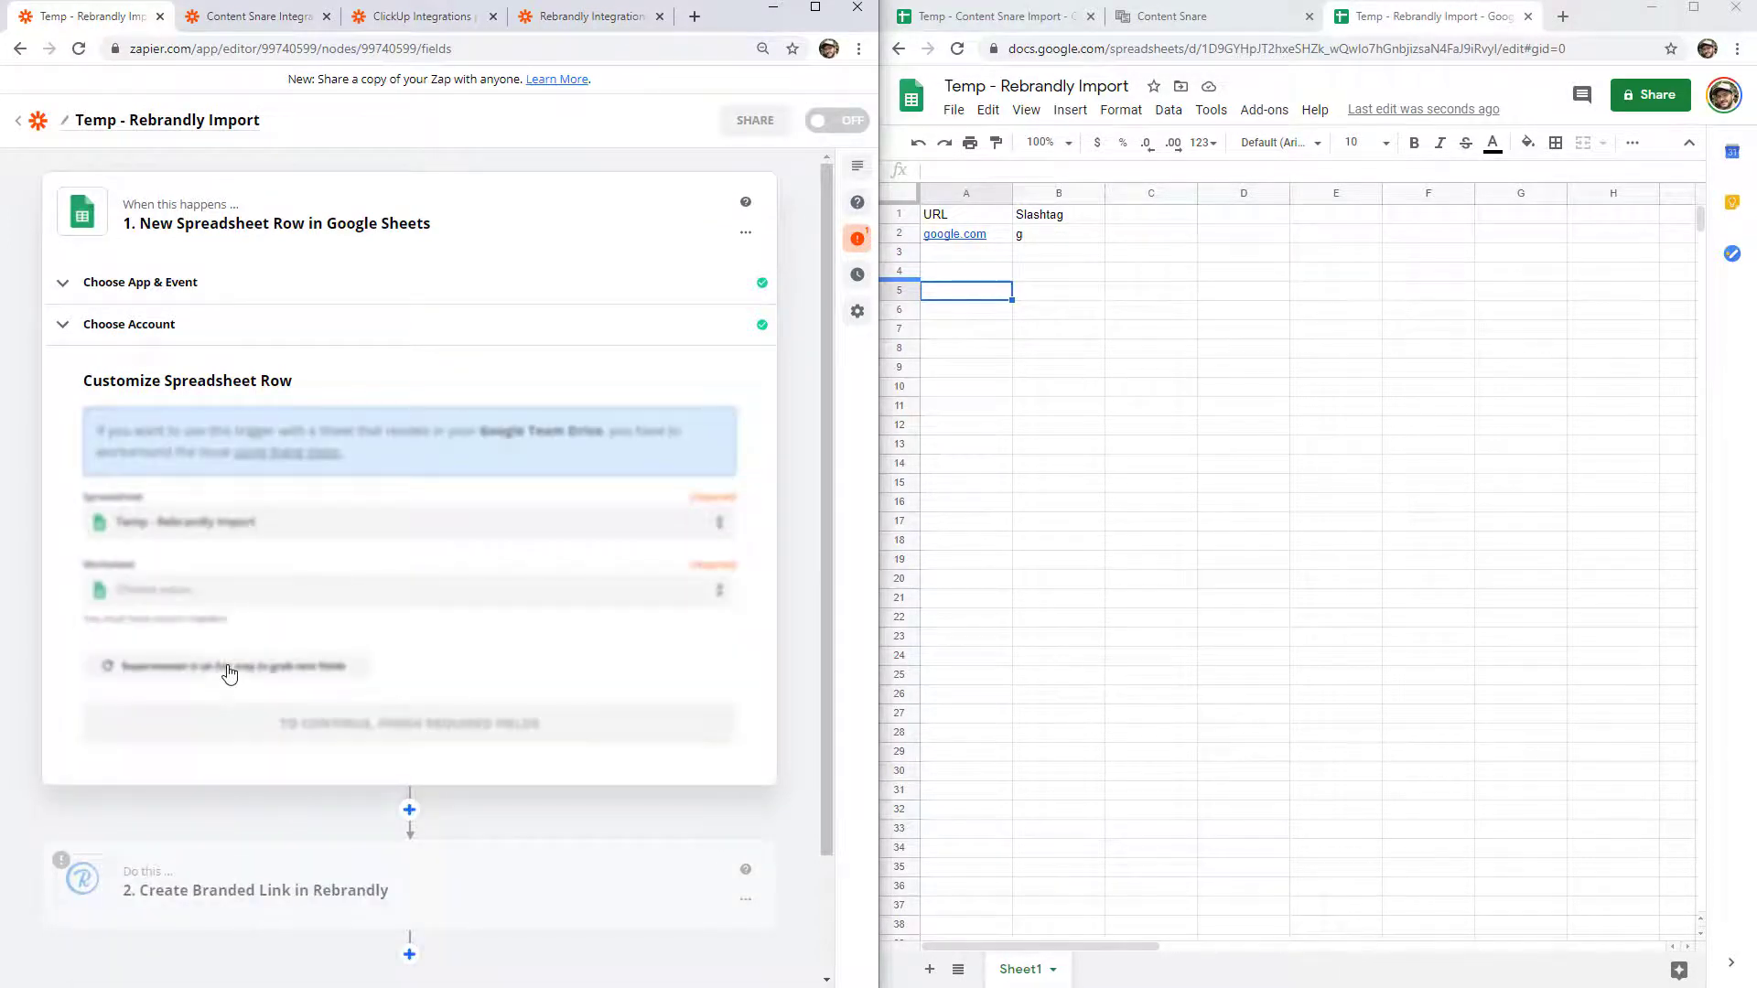
click(221, 597)
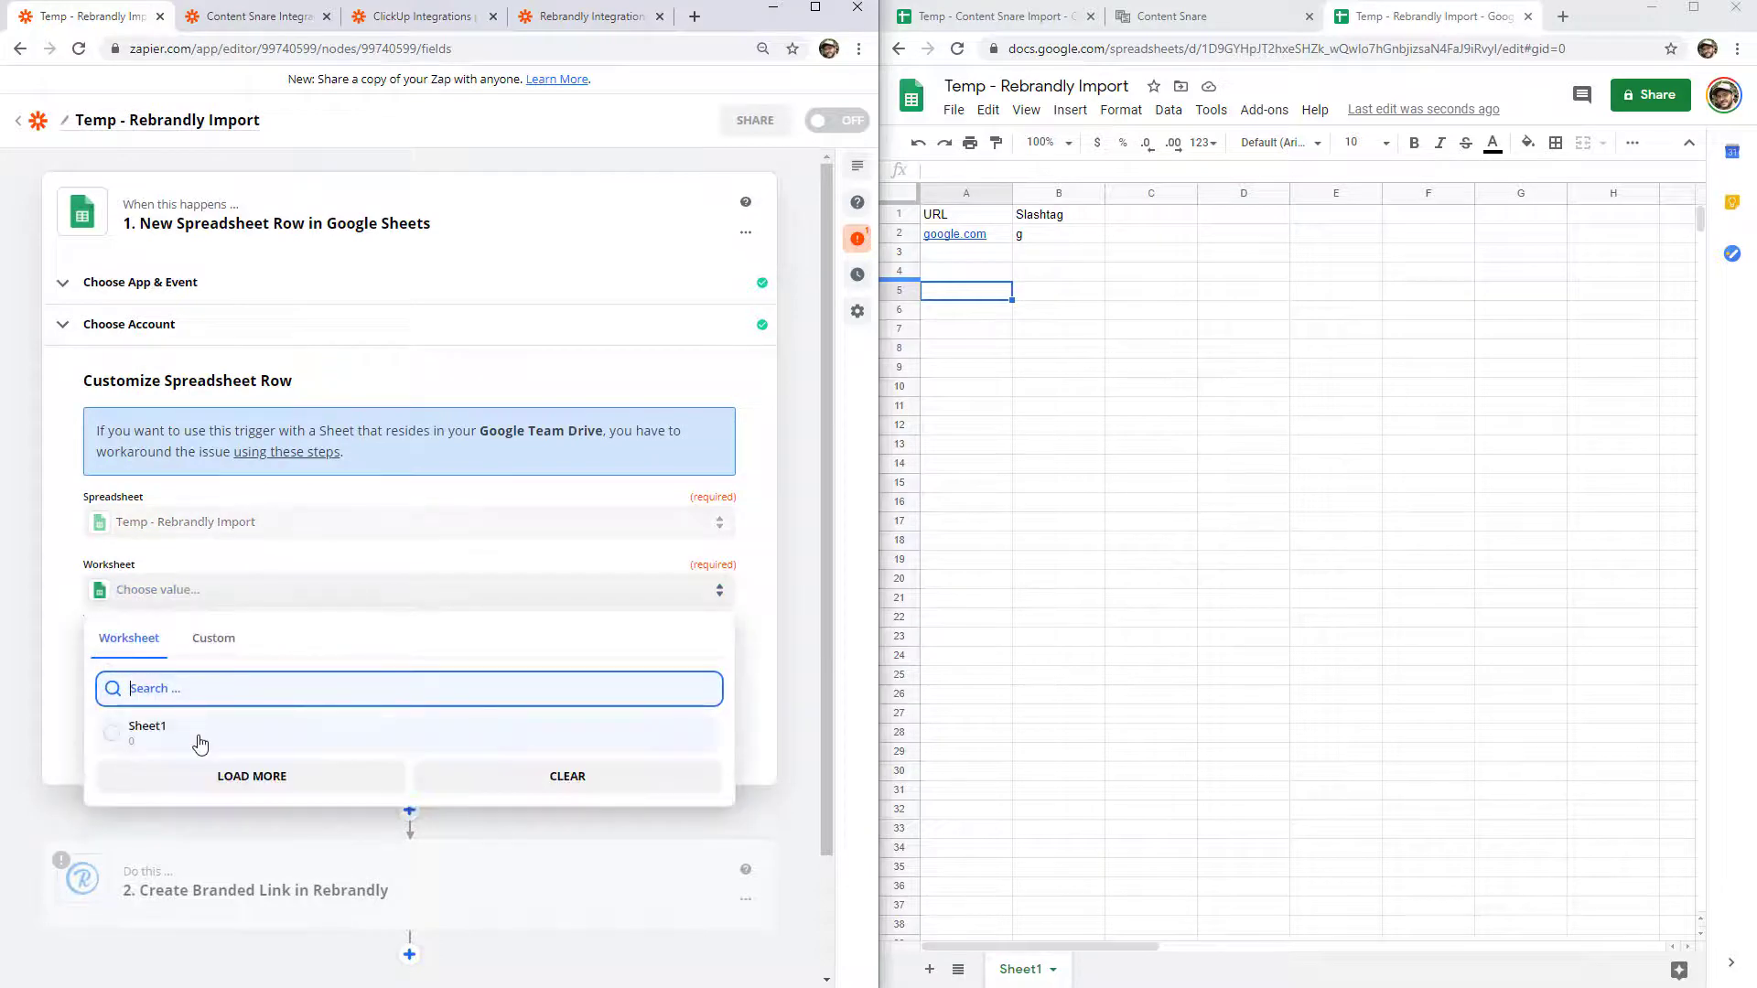
click(205, 737)
click(435, 724)
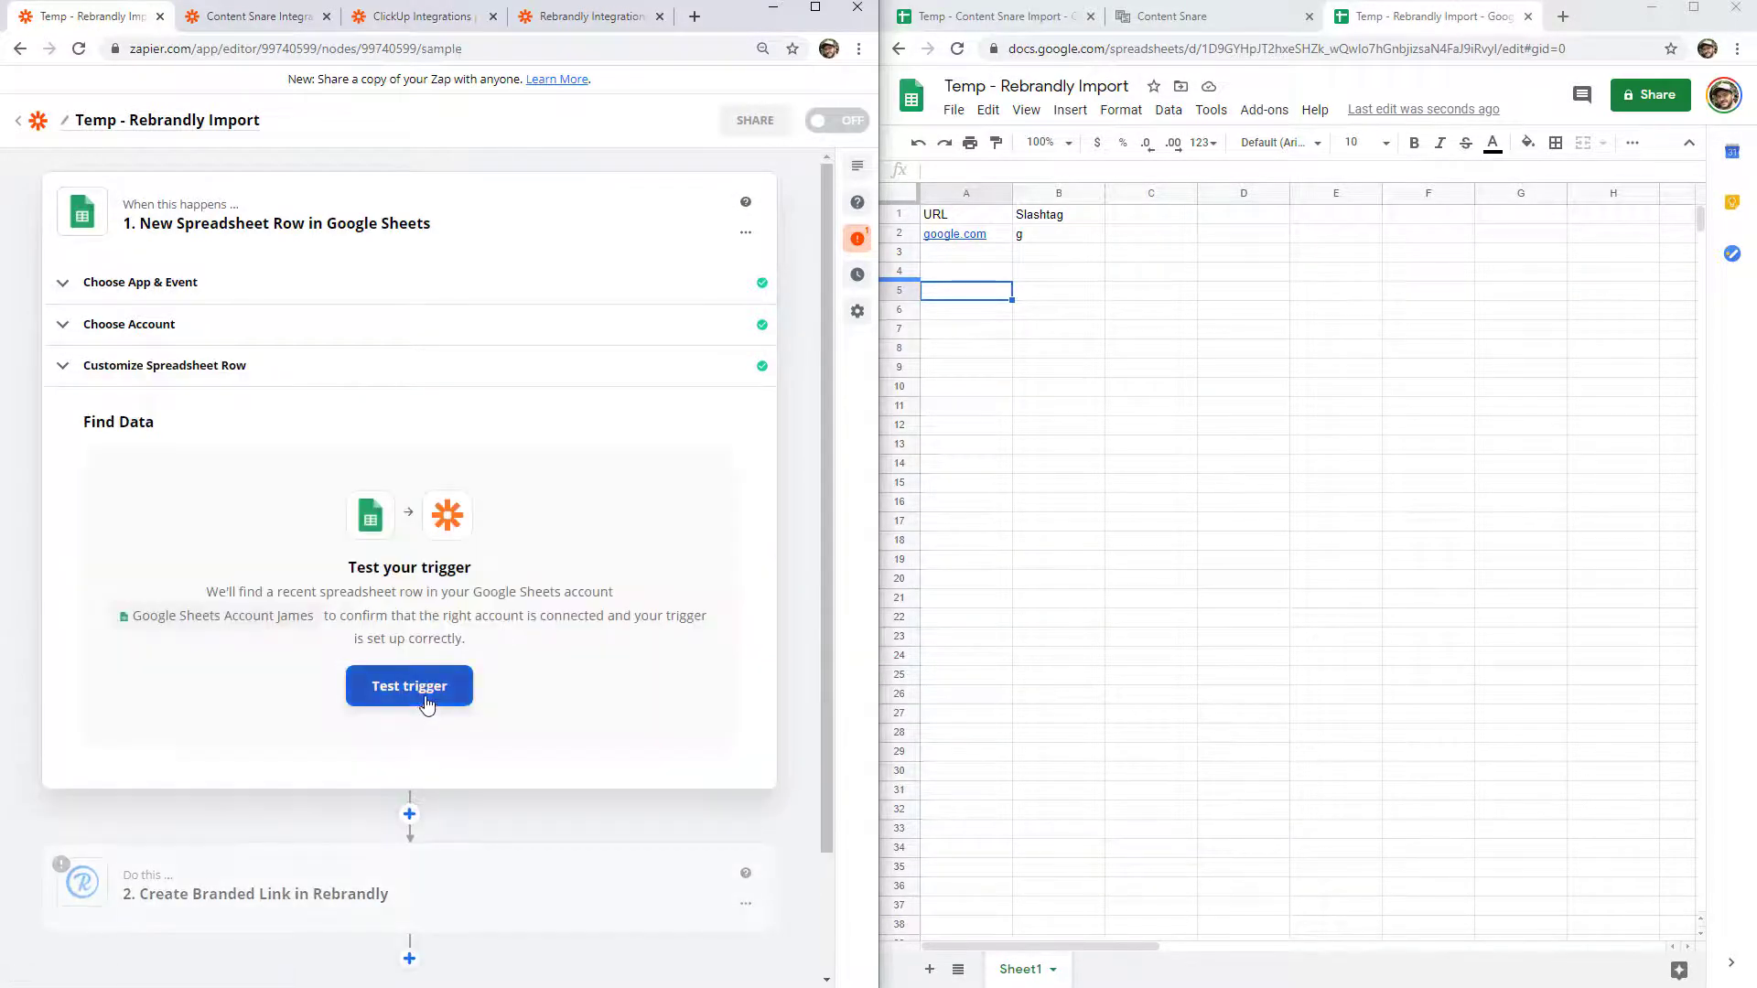
click(424, 697)
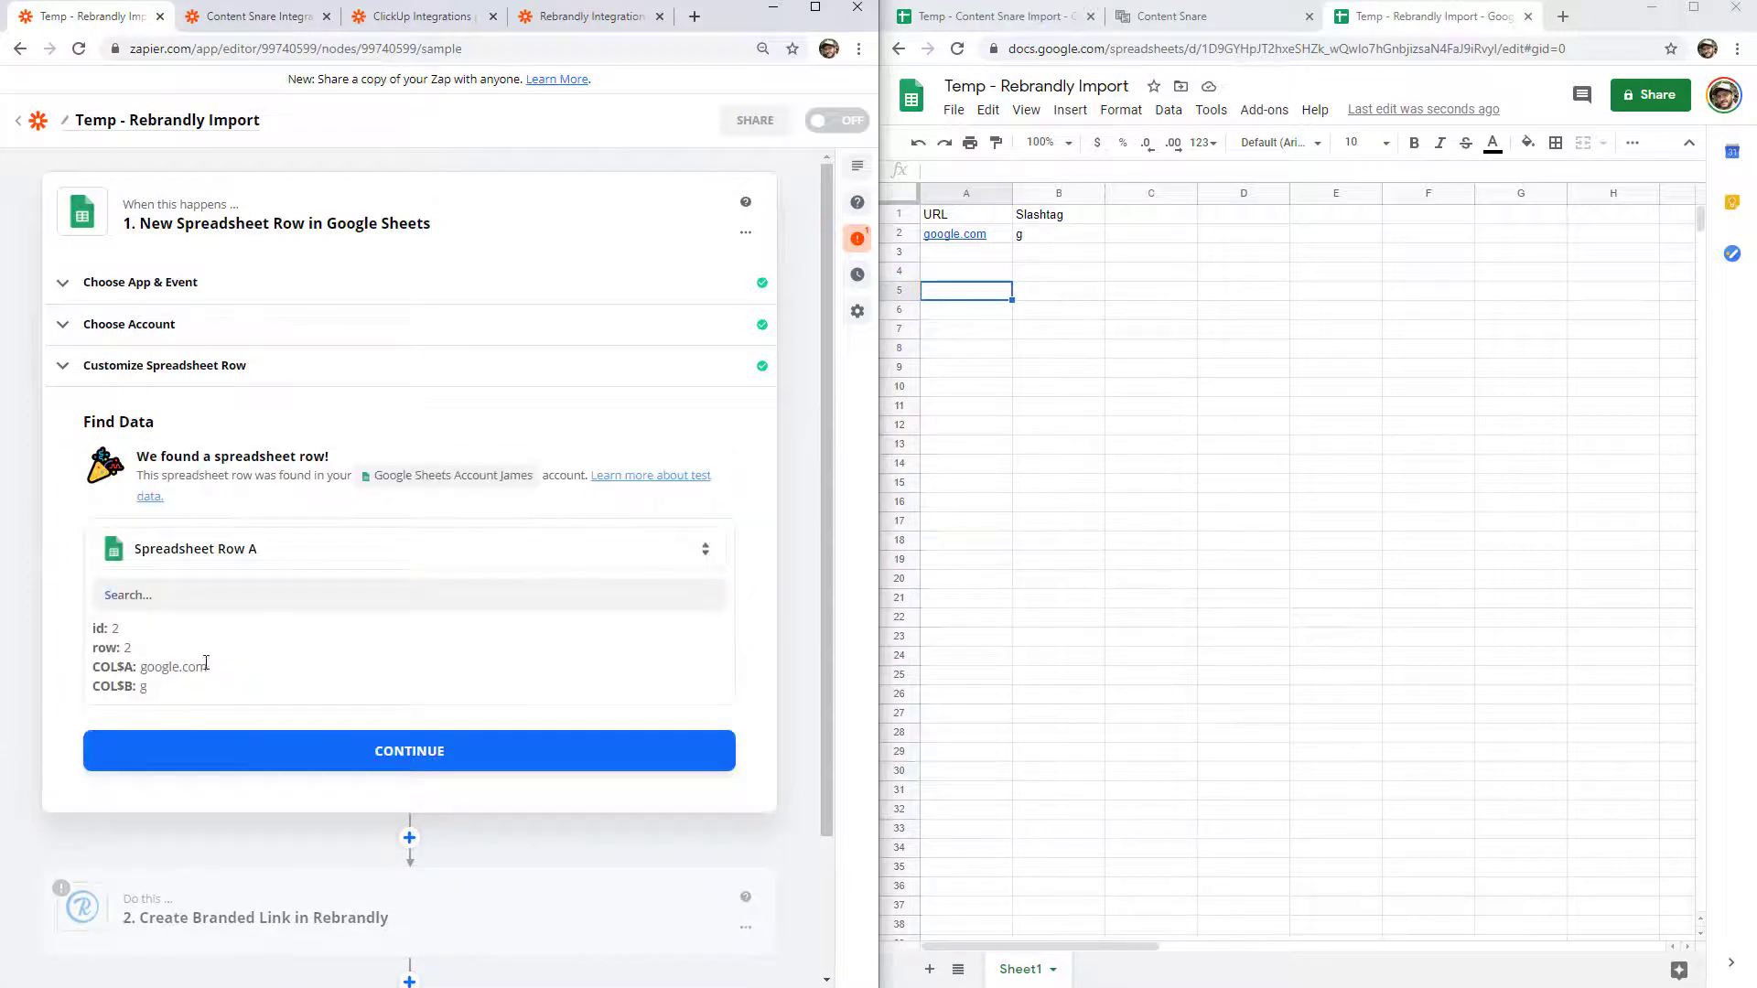
scroll(453, 622, down, 2)
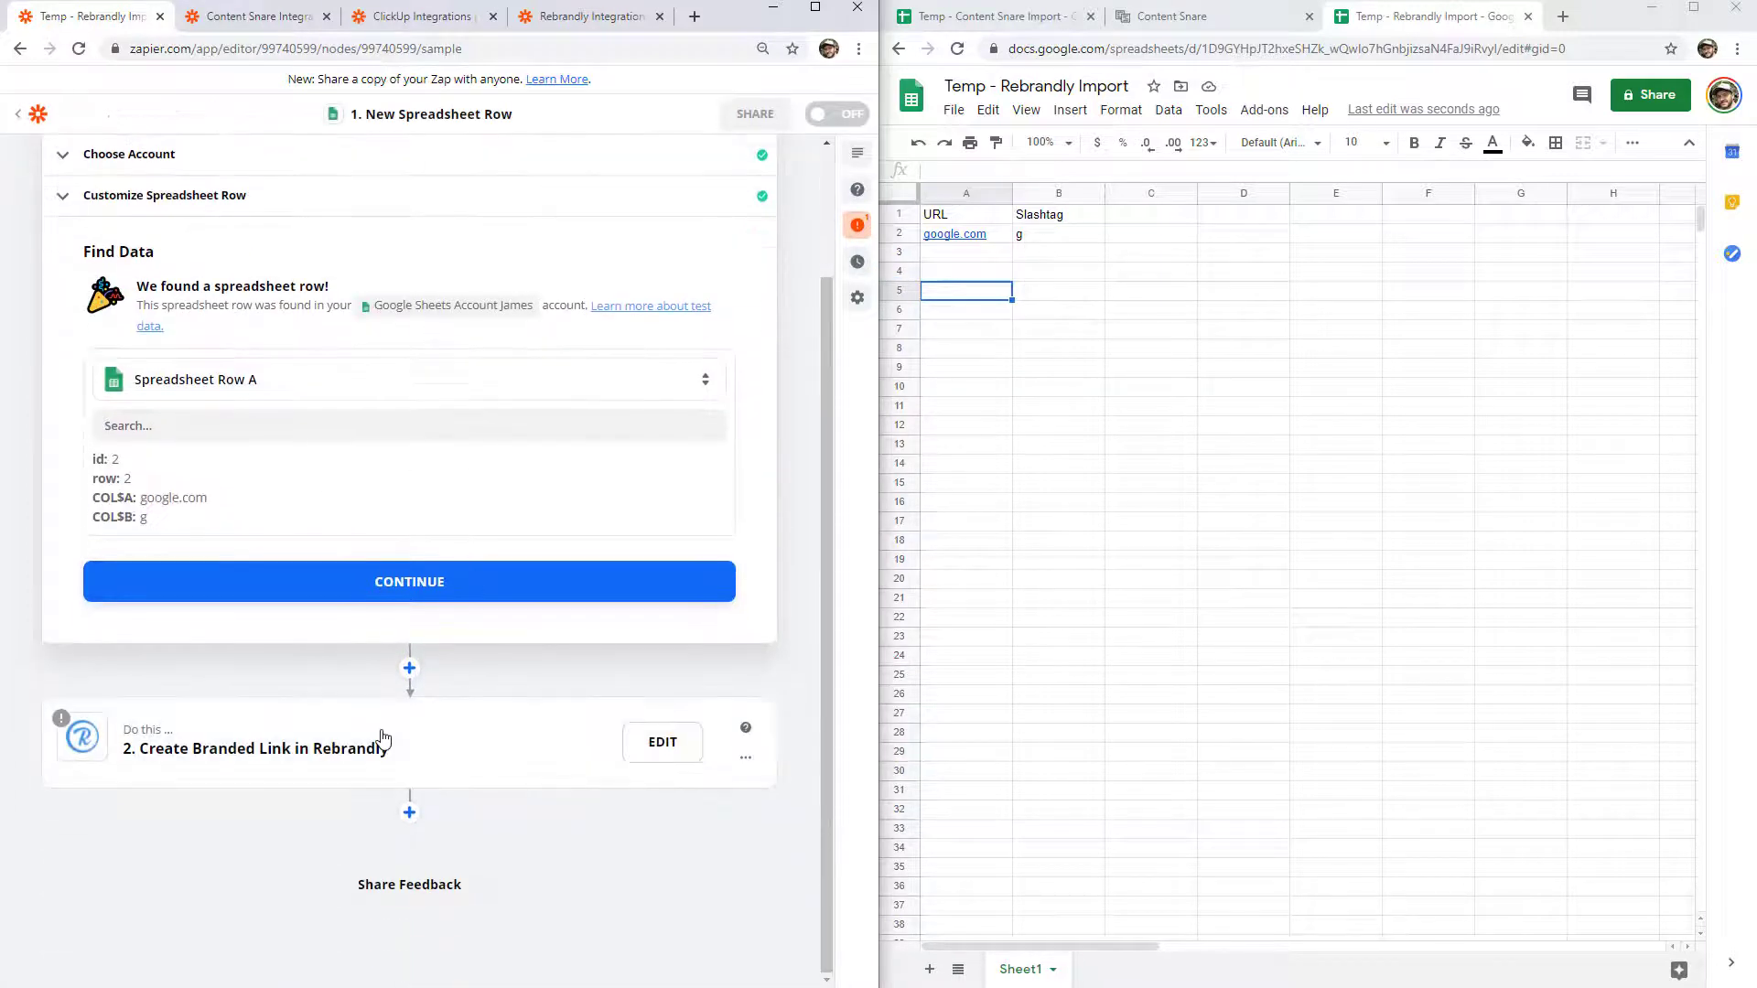
- Open the Rebrandly step and map the sheet's URL column into Destination URL
click(417, 584)
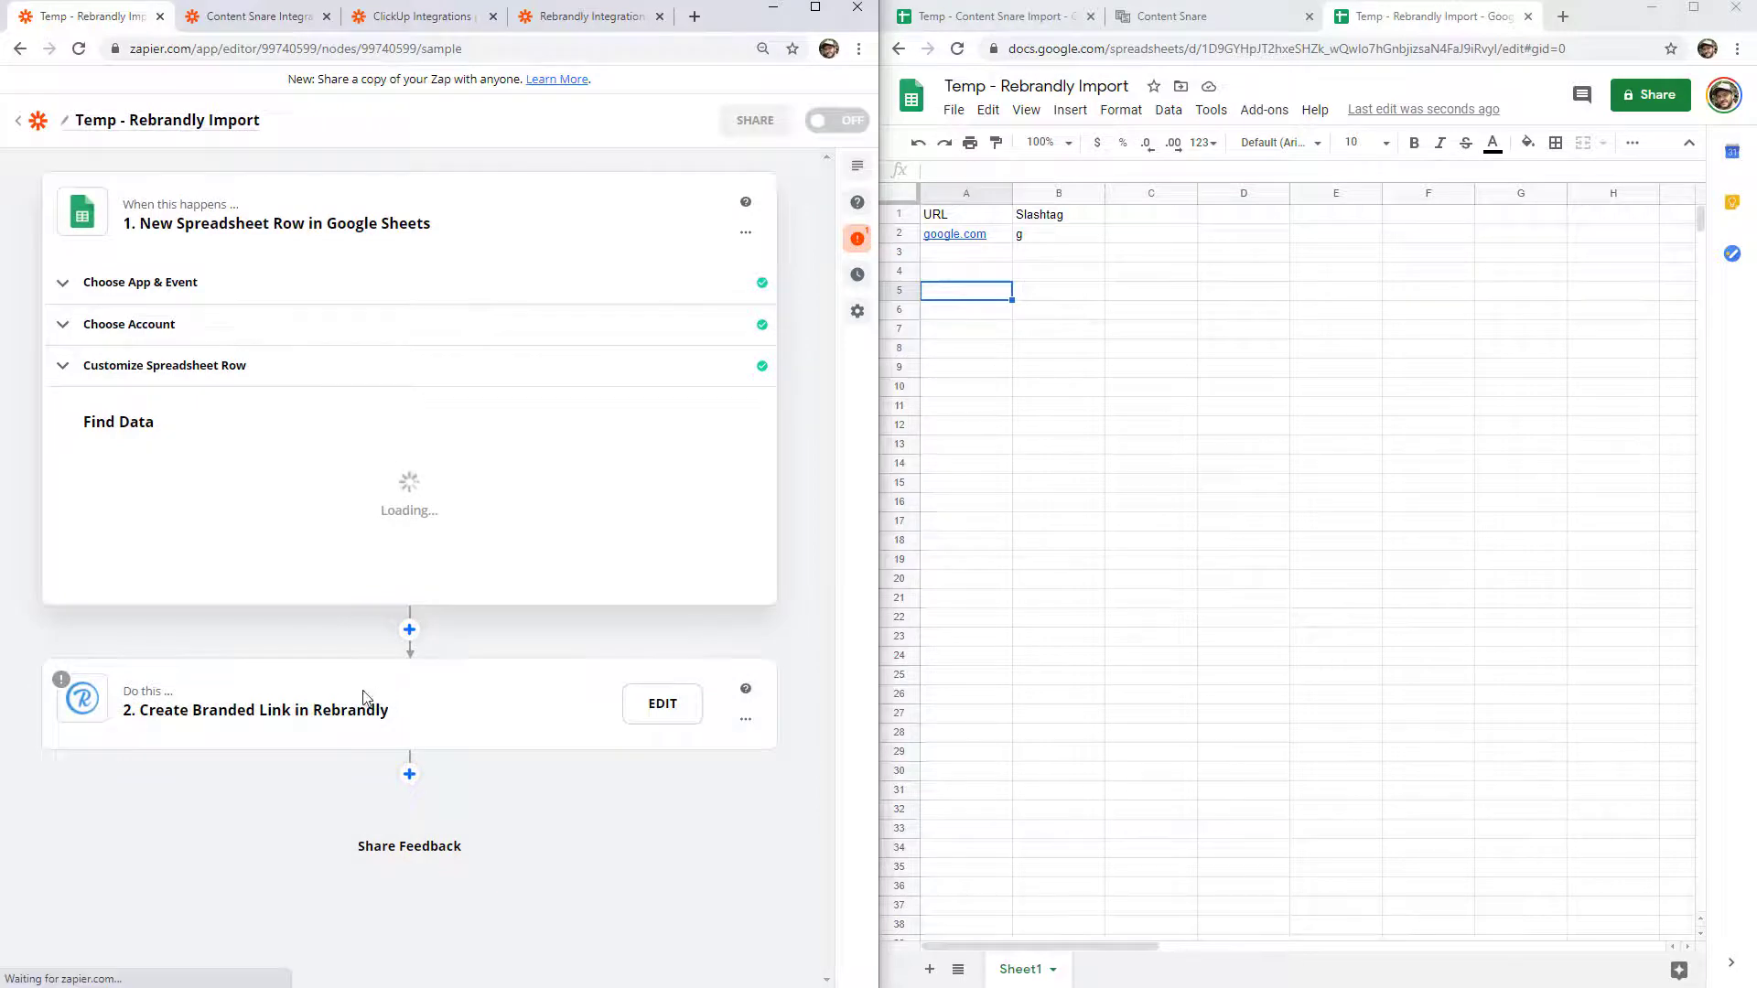
click(278, 620)
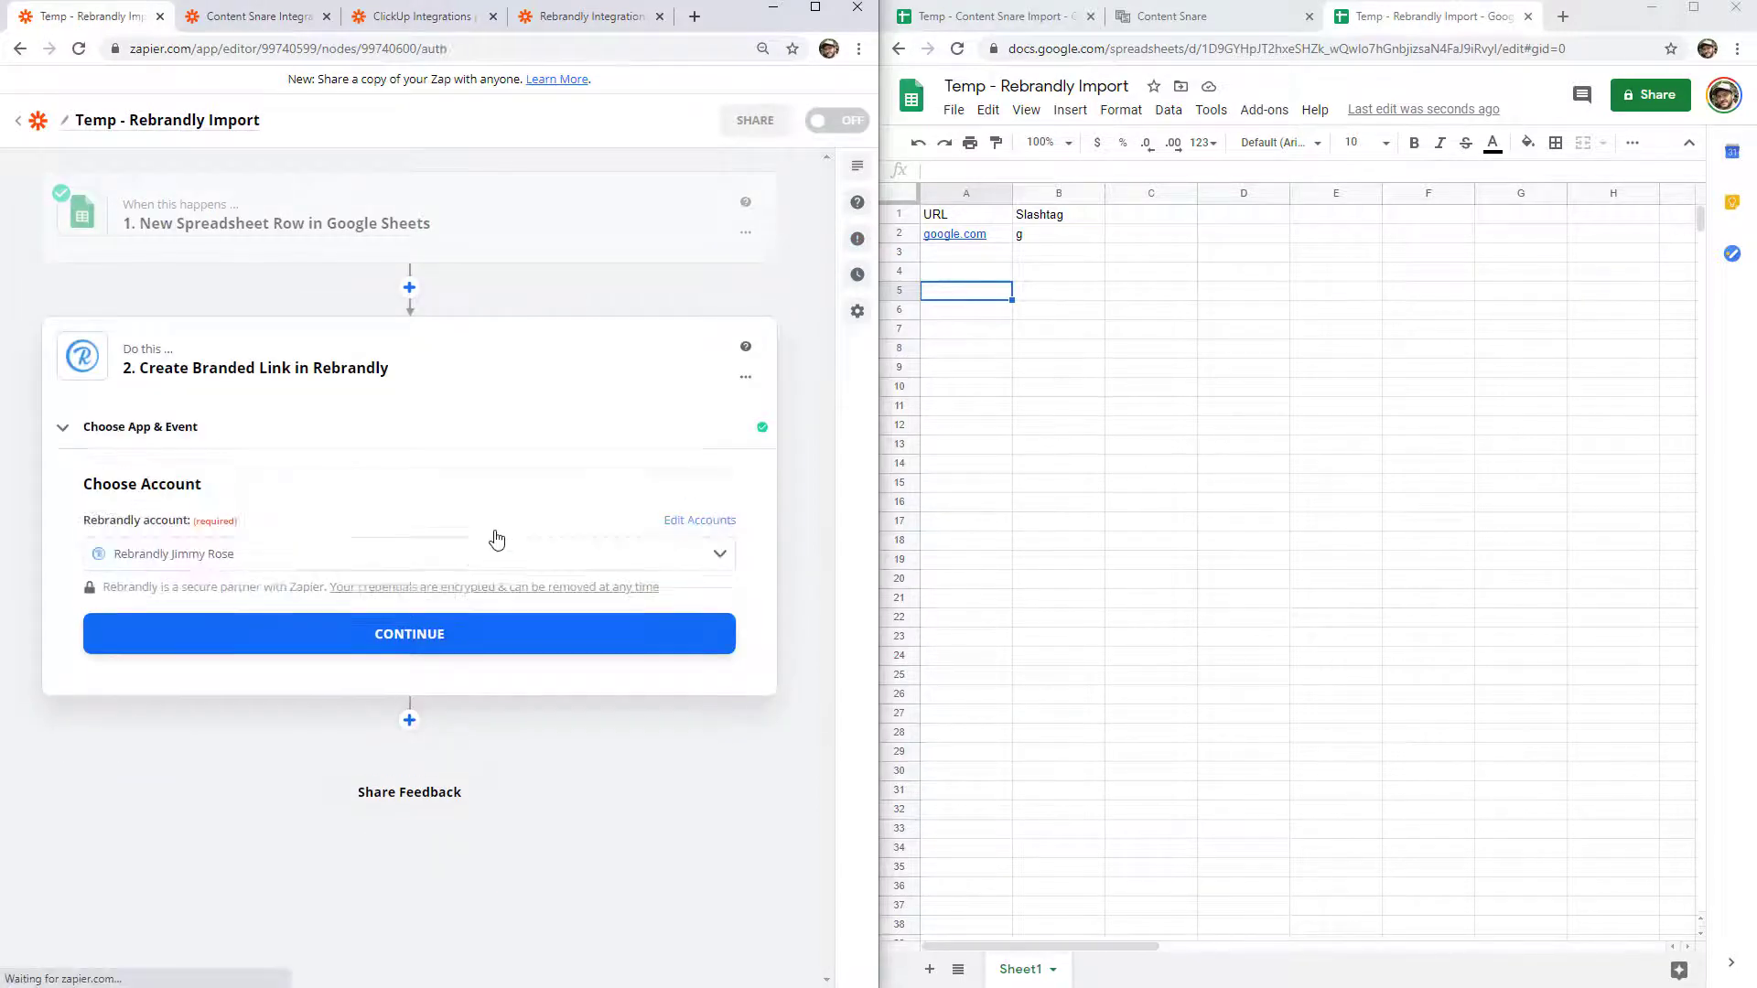
click(300, 657)
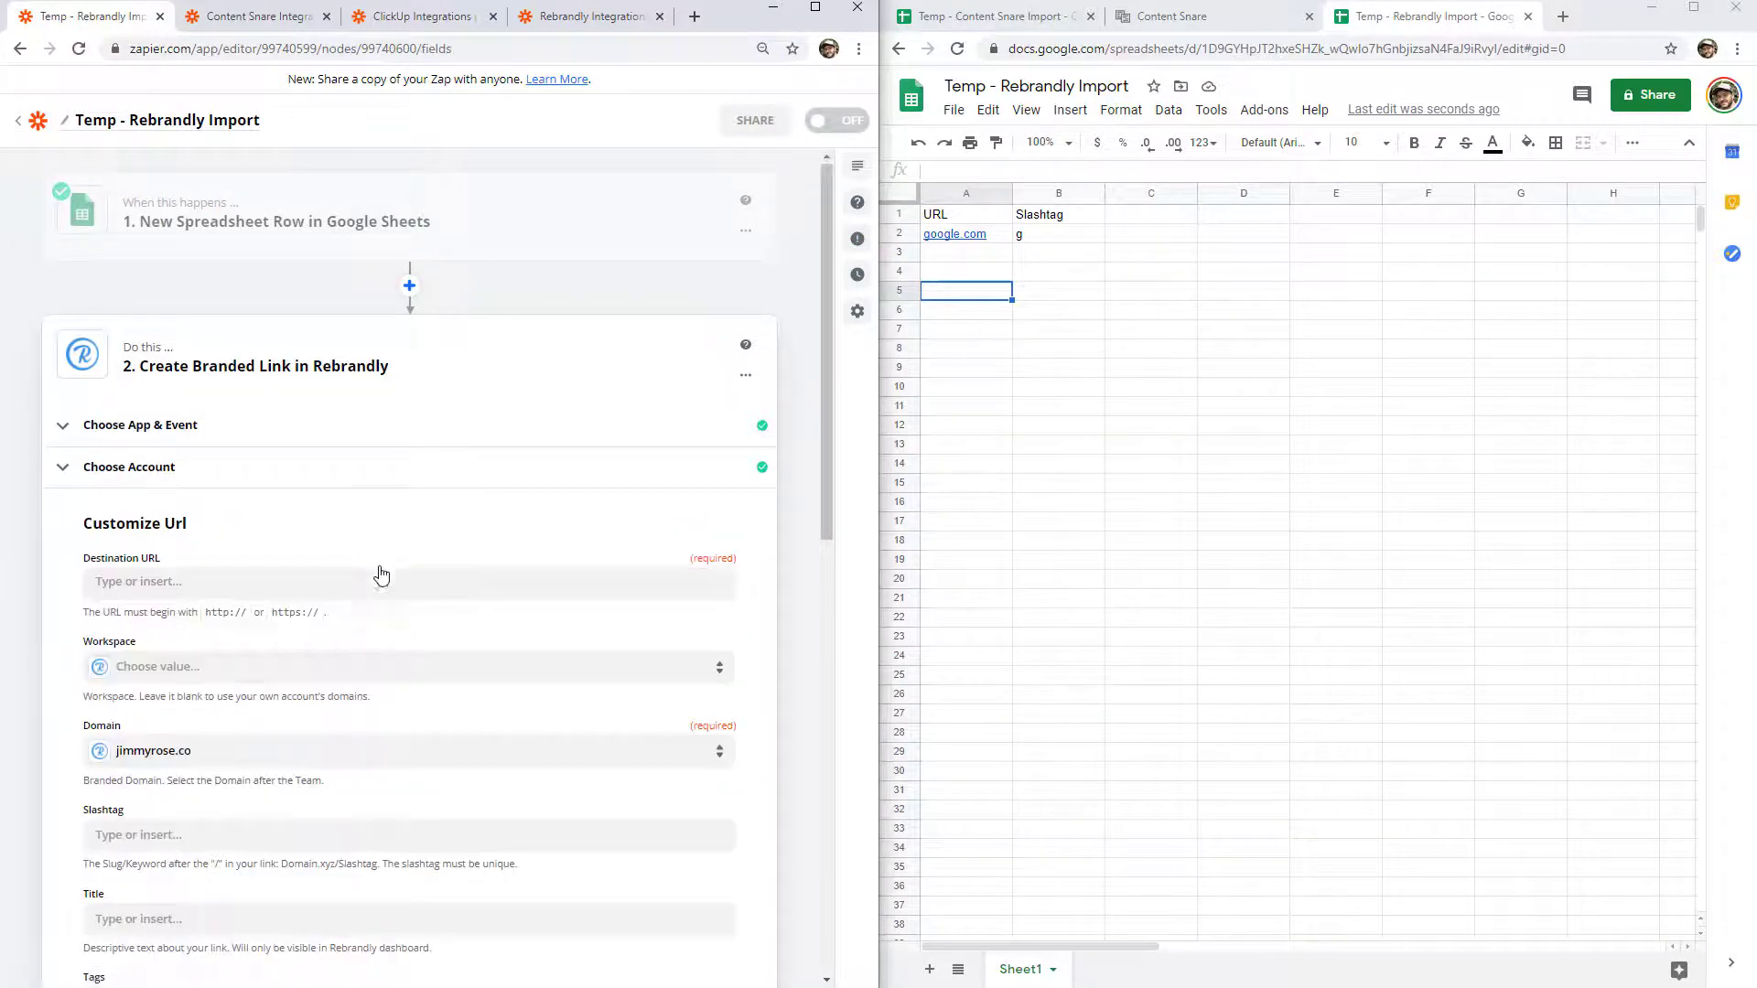
click(183, 295)
click(183, 486)
click(74, 377)
- Map the sheet's Slashtag column into the Slashtag field and continue to testing
click(212, 547)
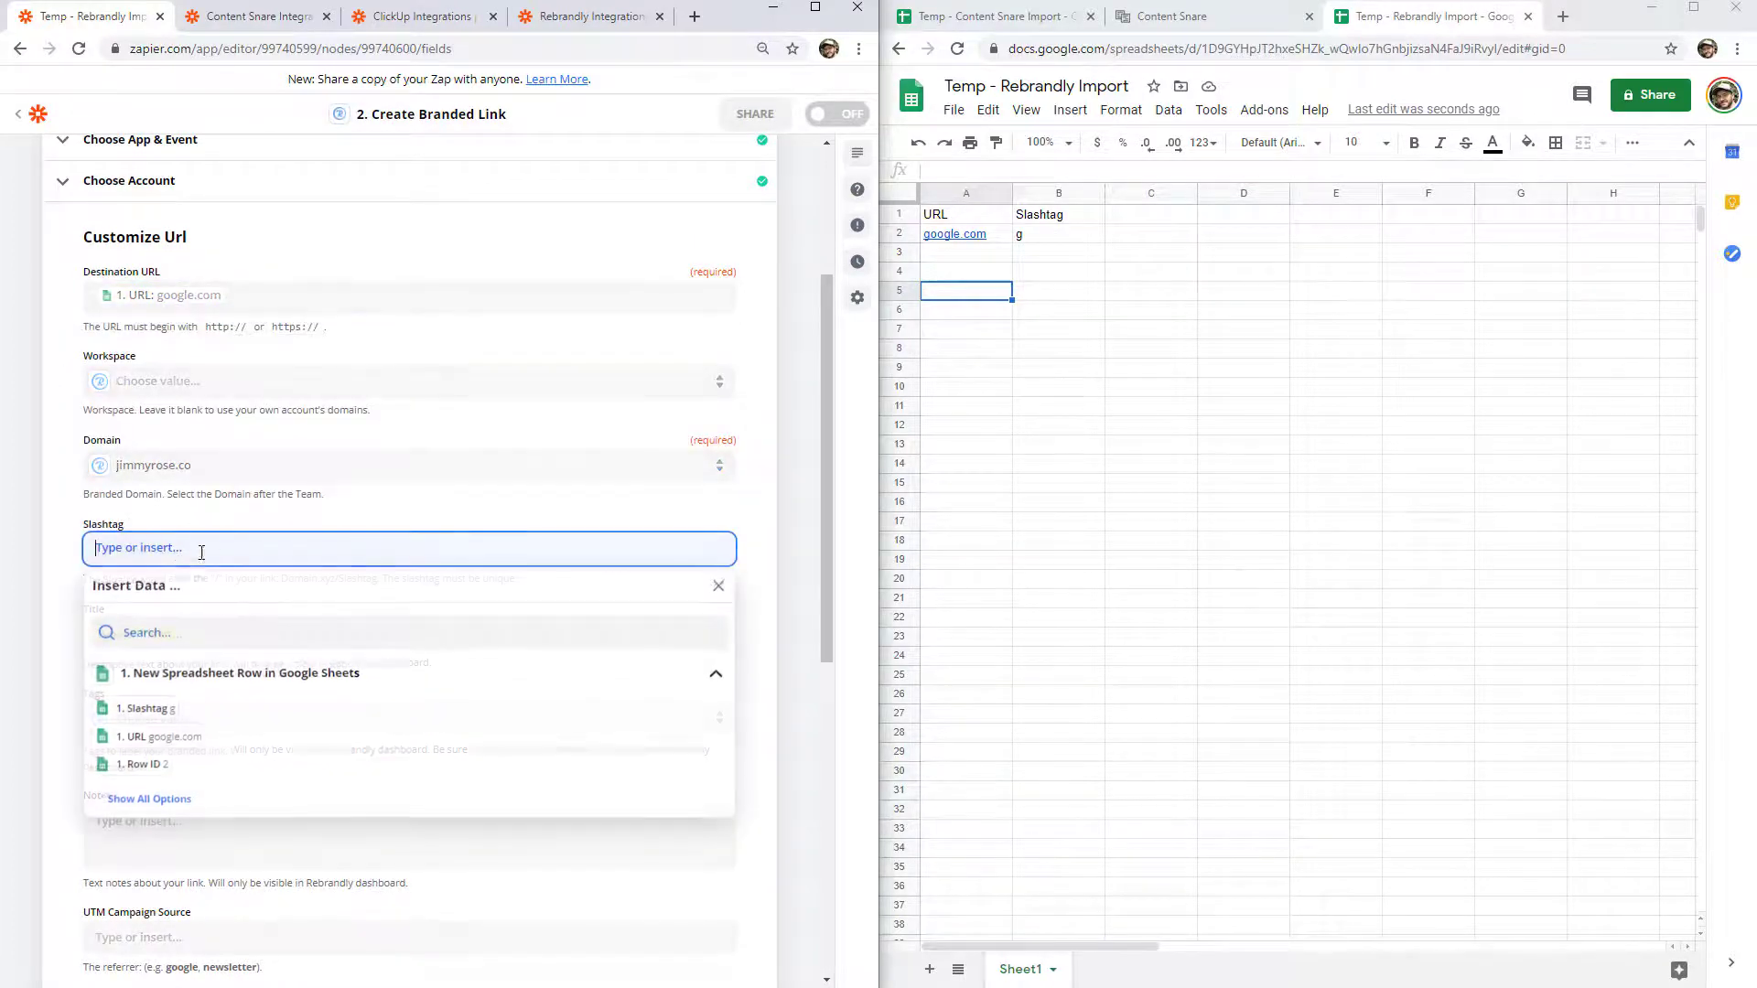
click(145, 710)
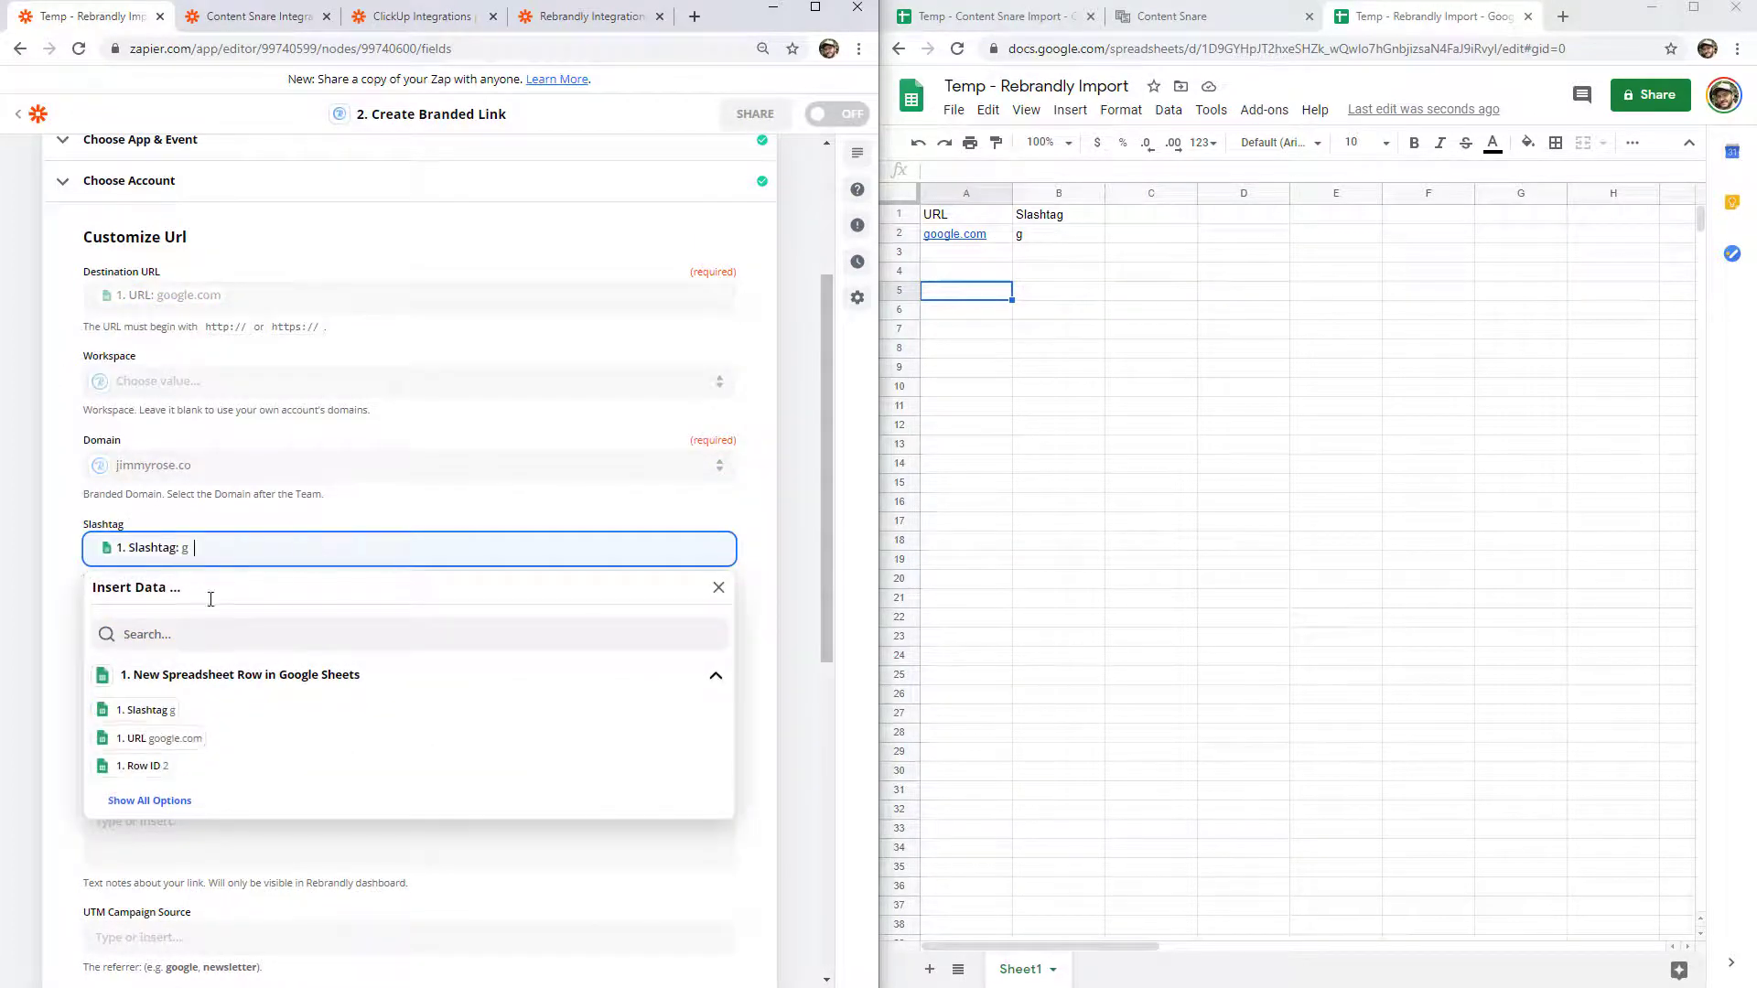
click(436, 240)
scroll(519, 325, down, 7)
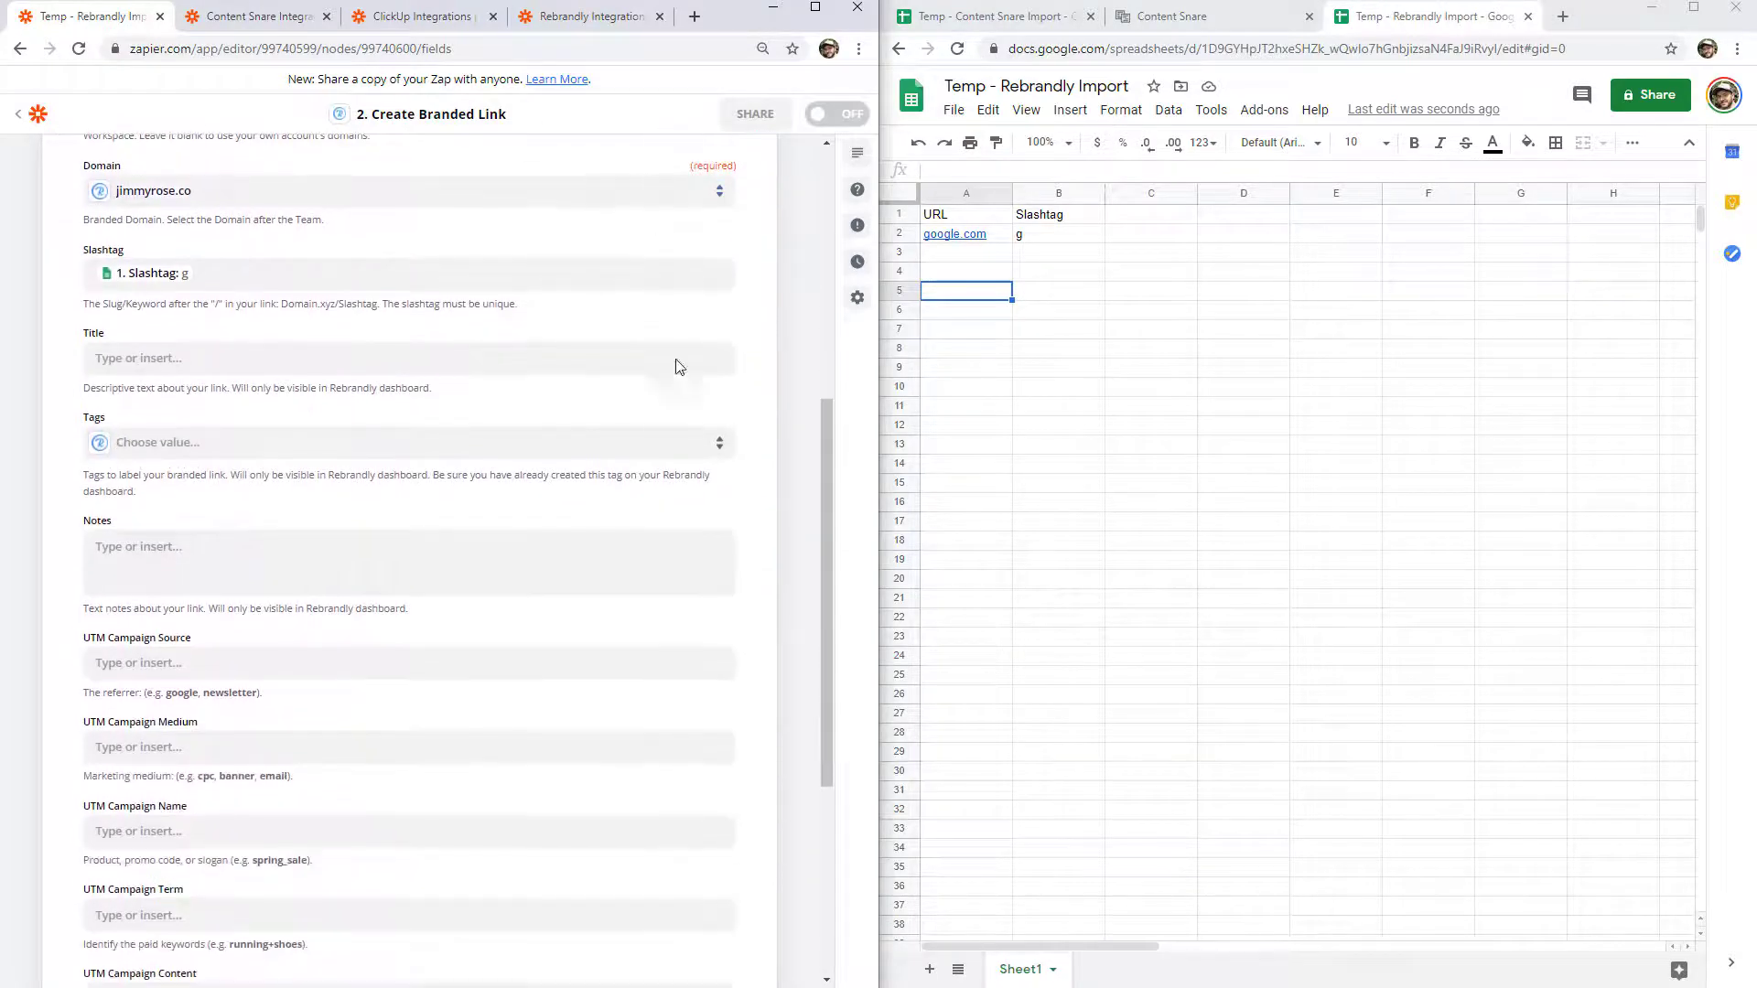
scroll(492, 394, up, 10)
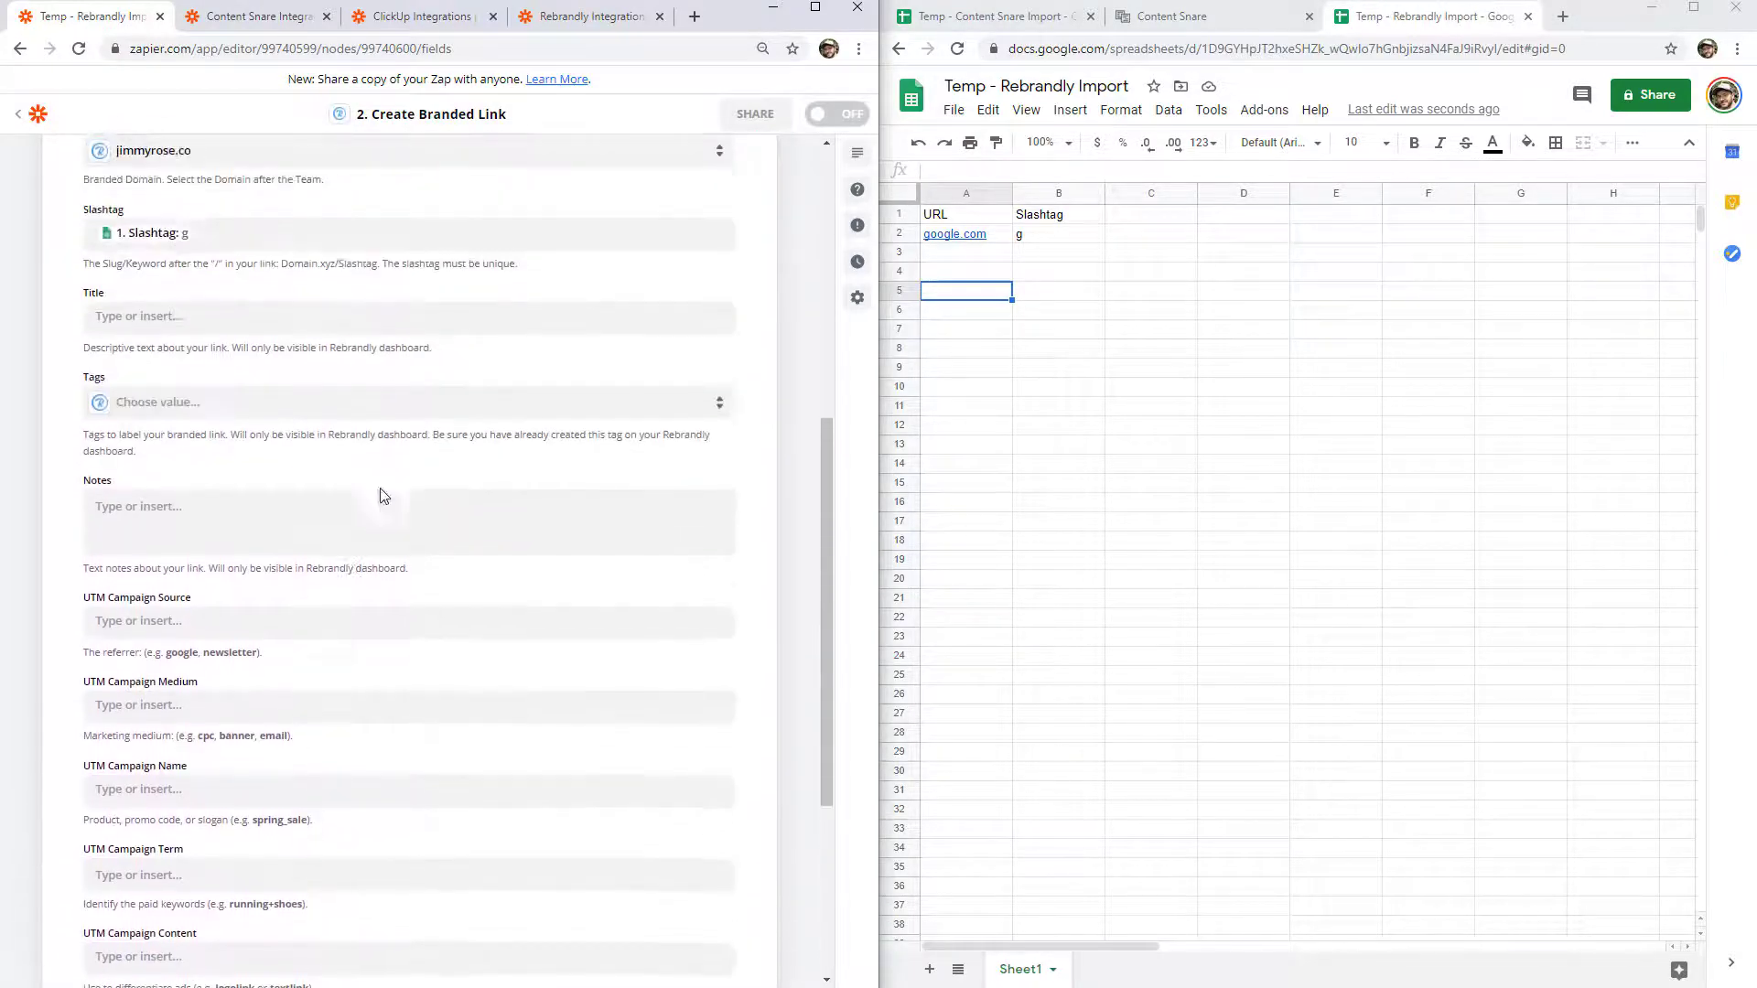
scroll(580, 439, down, 4)
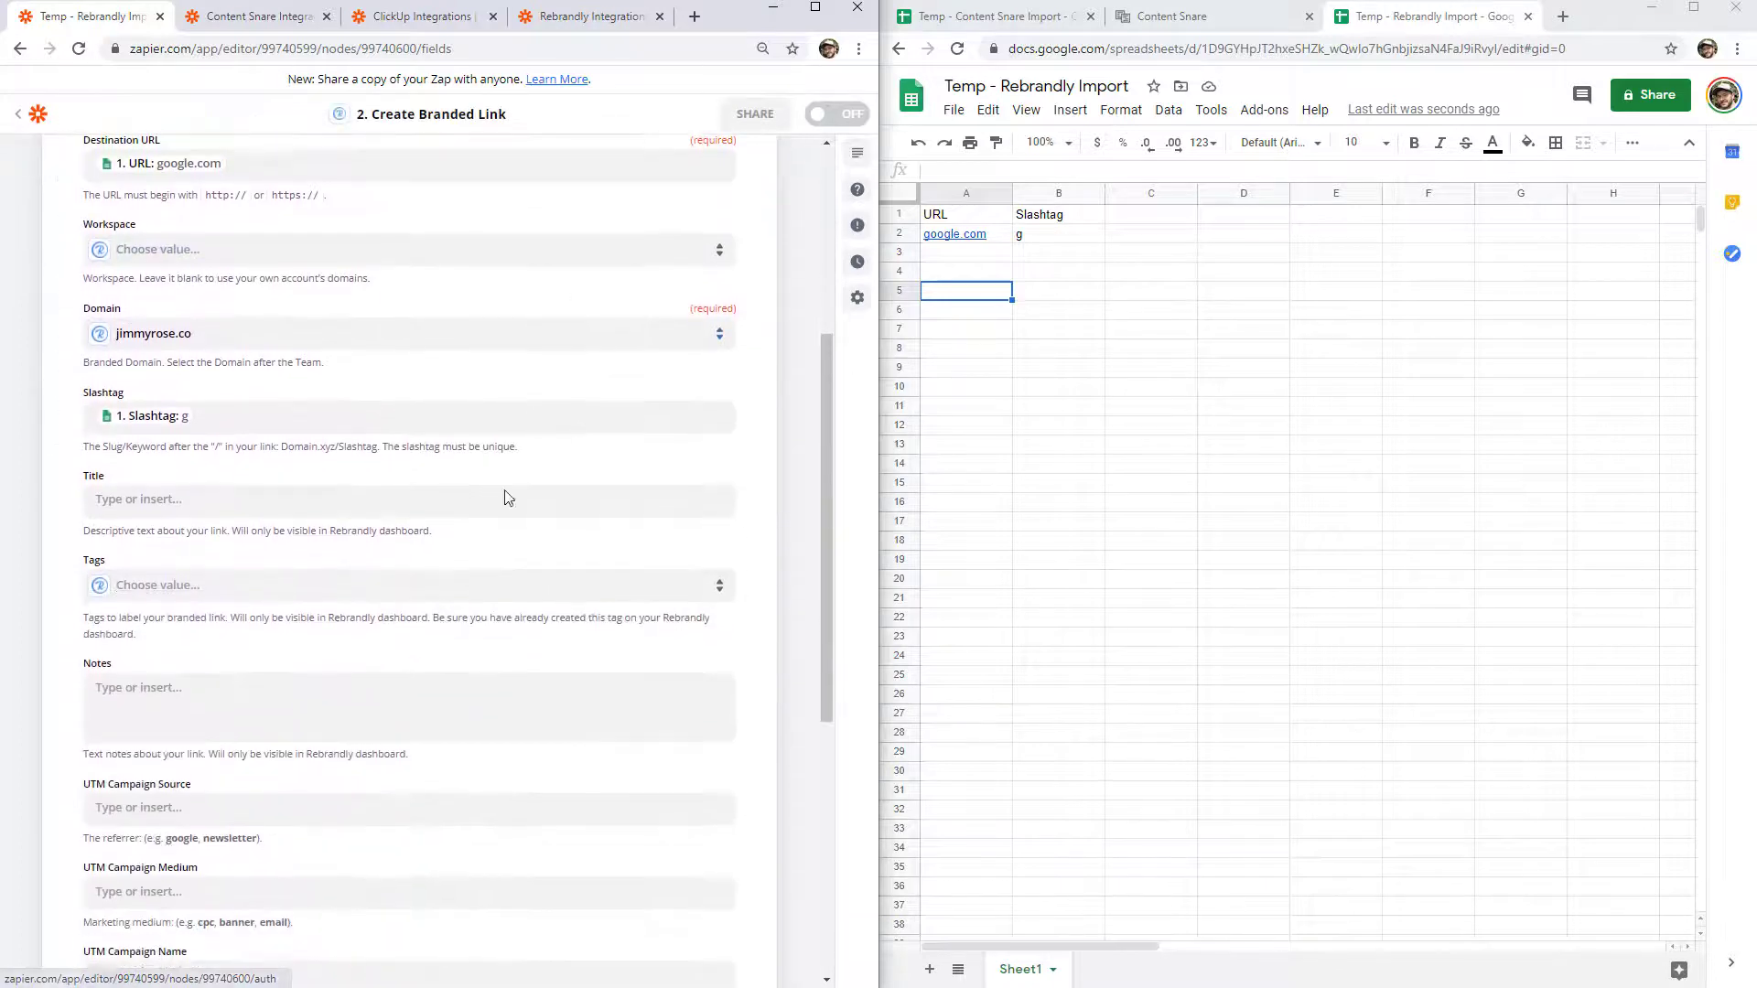
click(1150, 217)
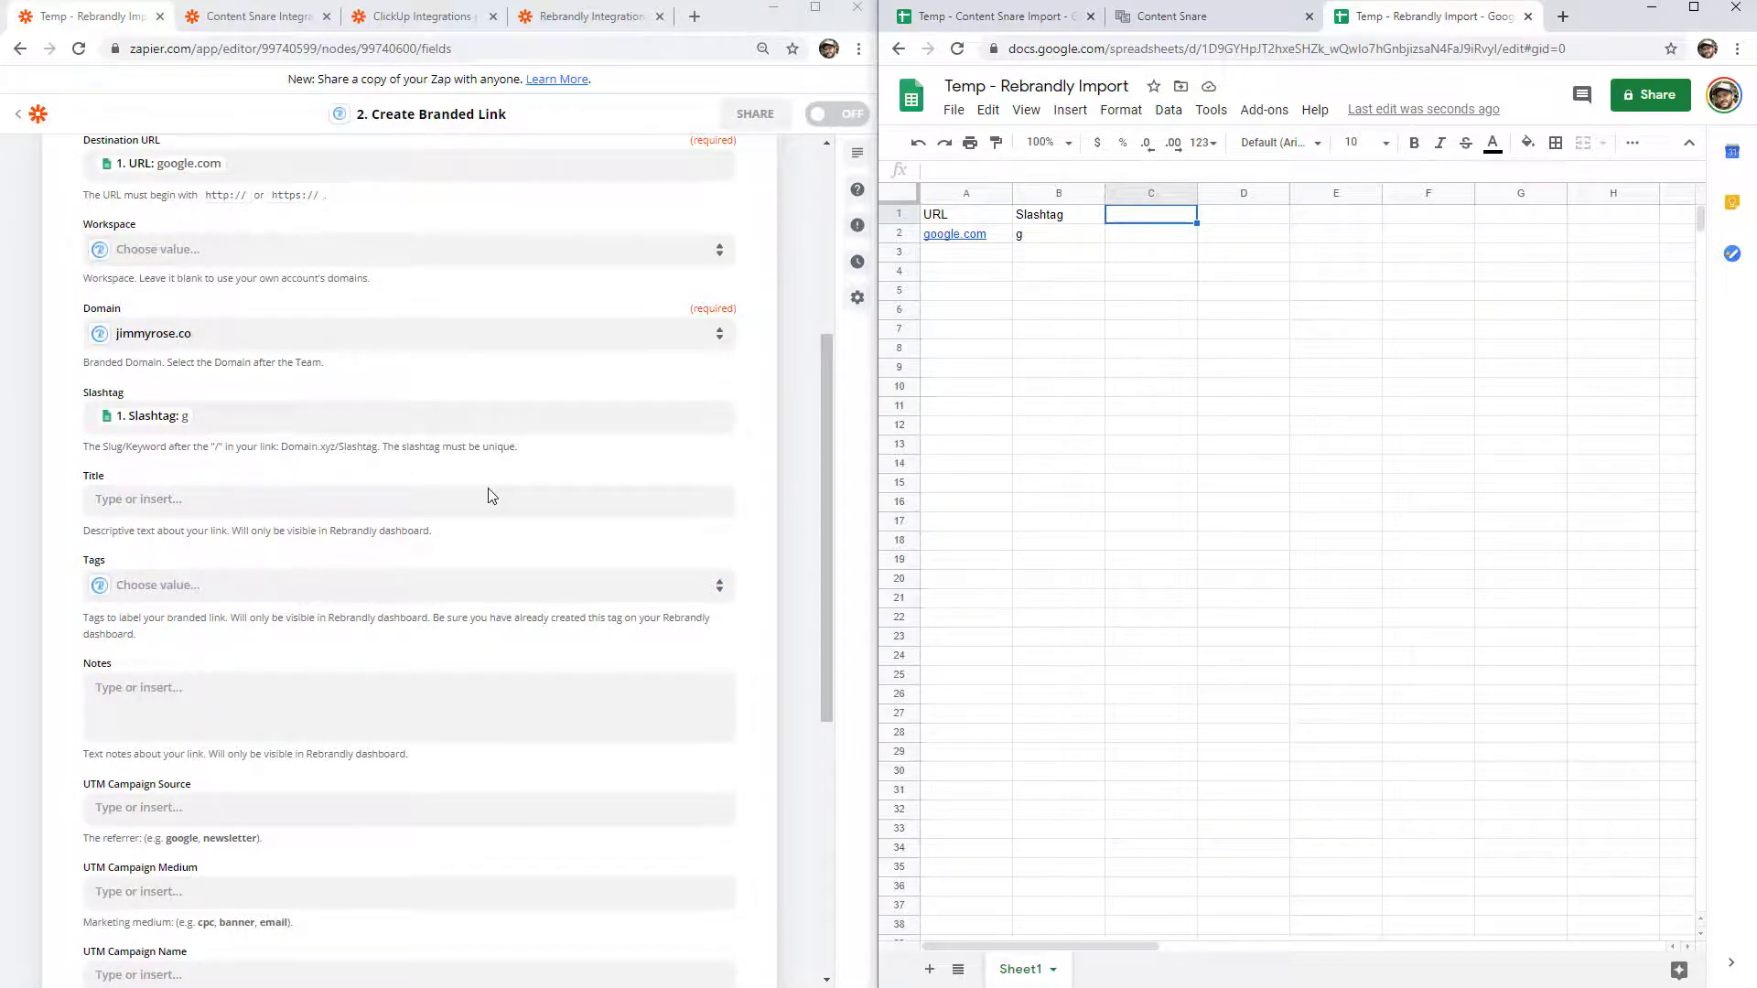
scroll(491, 495, down, 6)
click(410, 744)
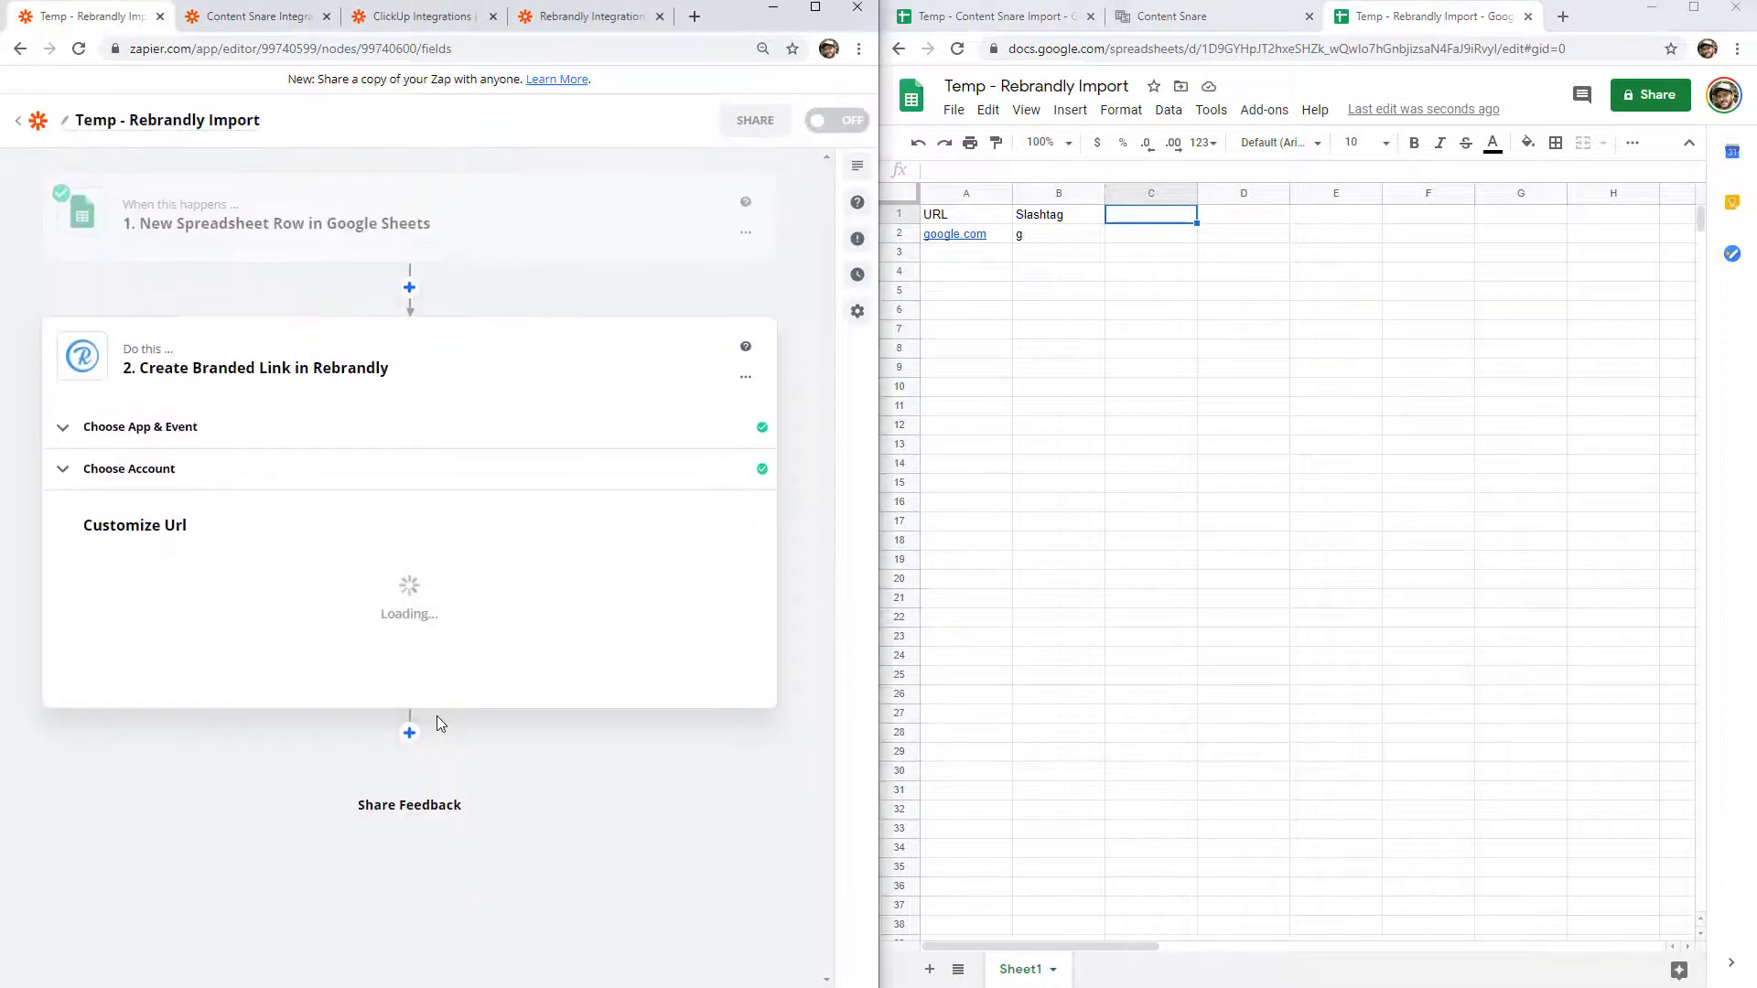
click(248, 910)
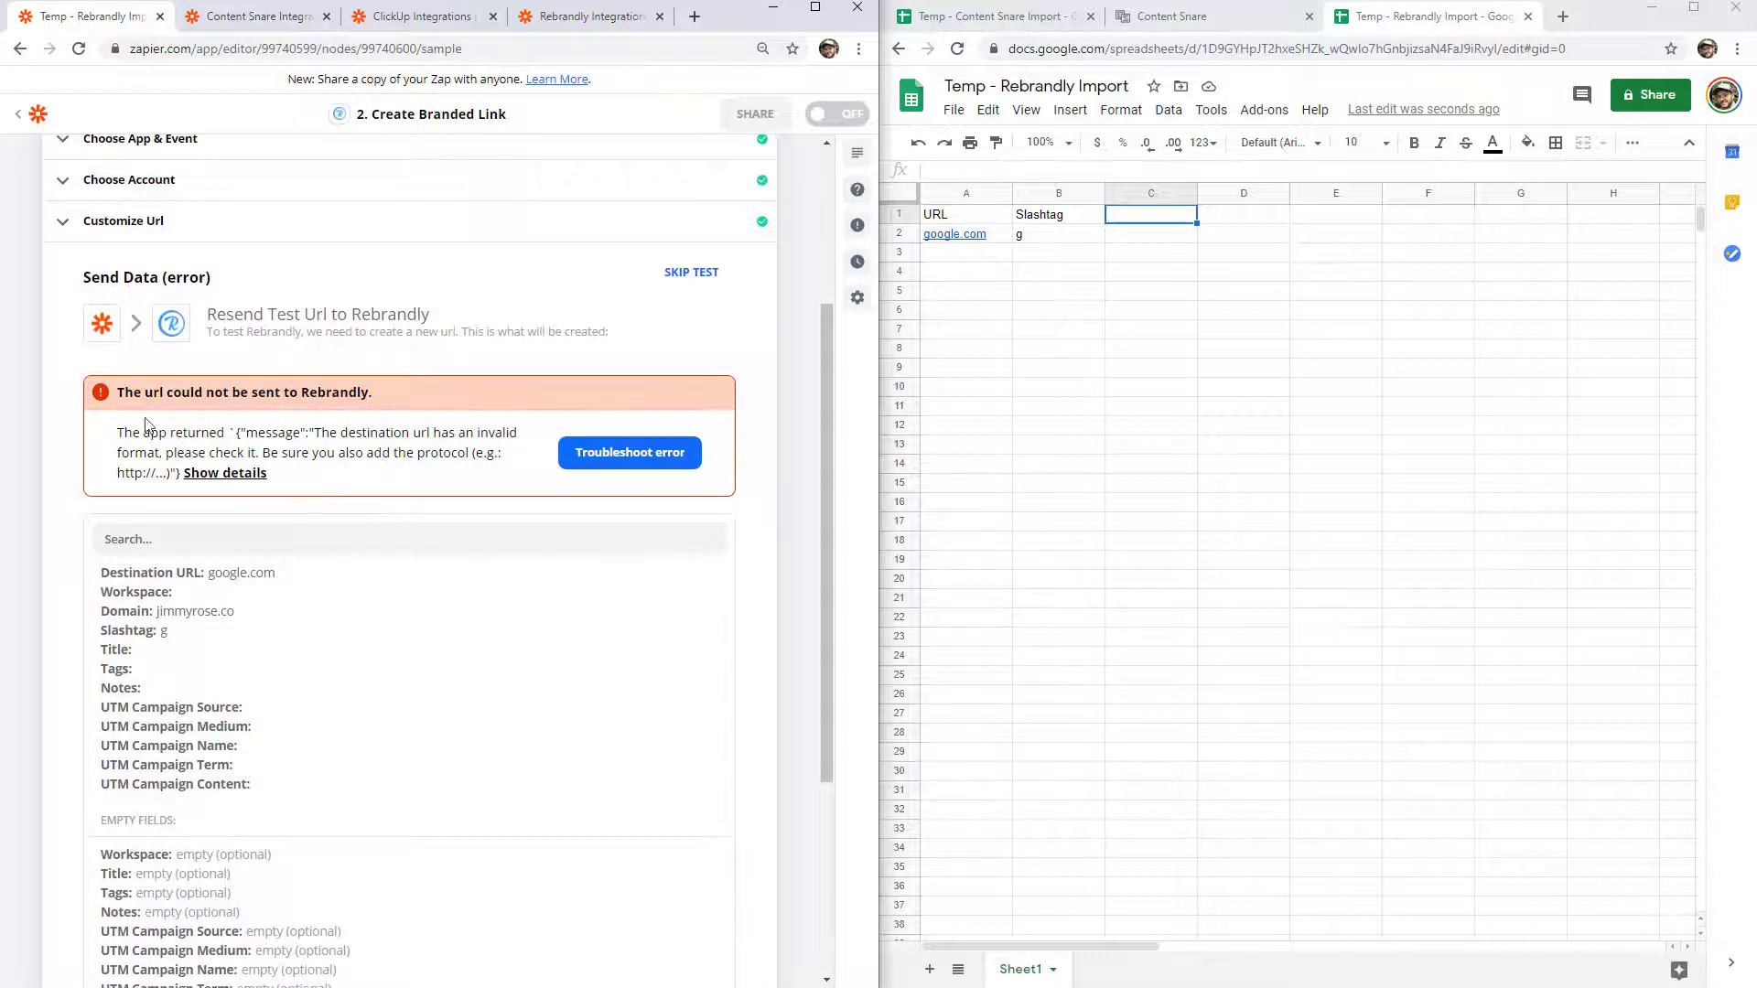
drag(111, 478, 269, 474)
click(972, 297)
click(997, 234)
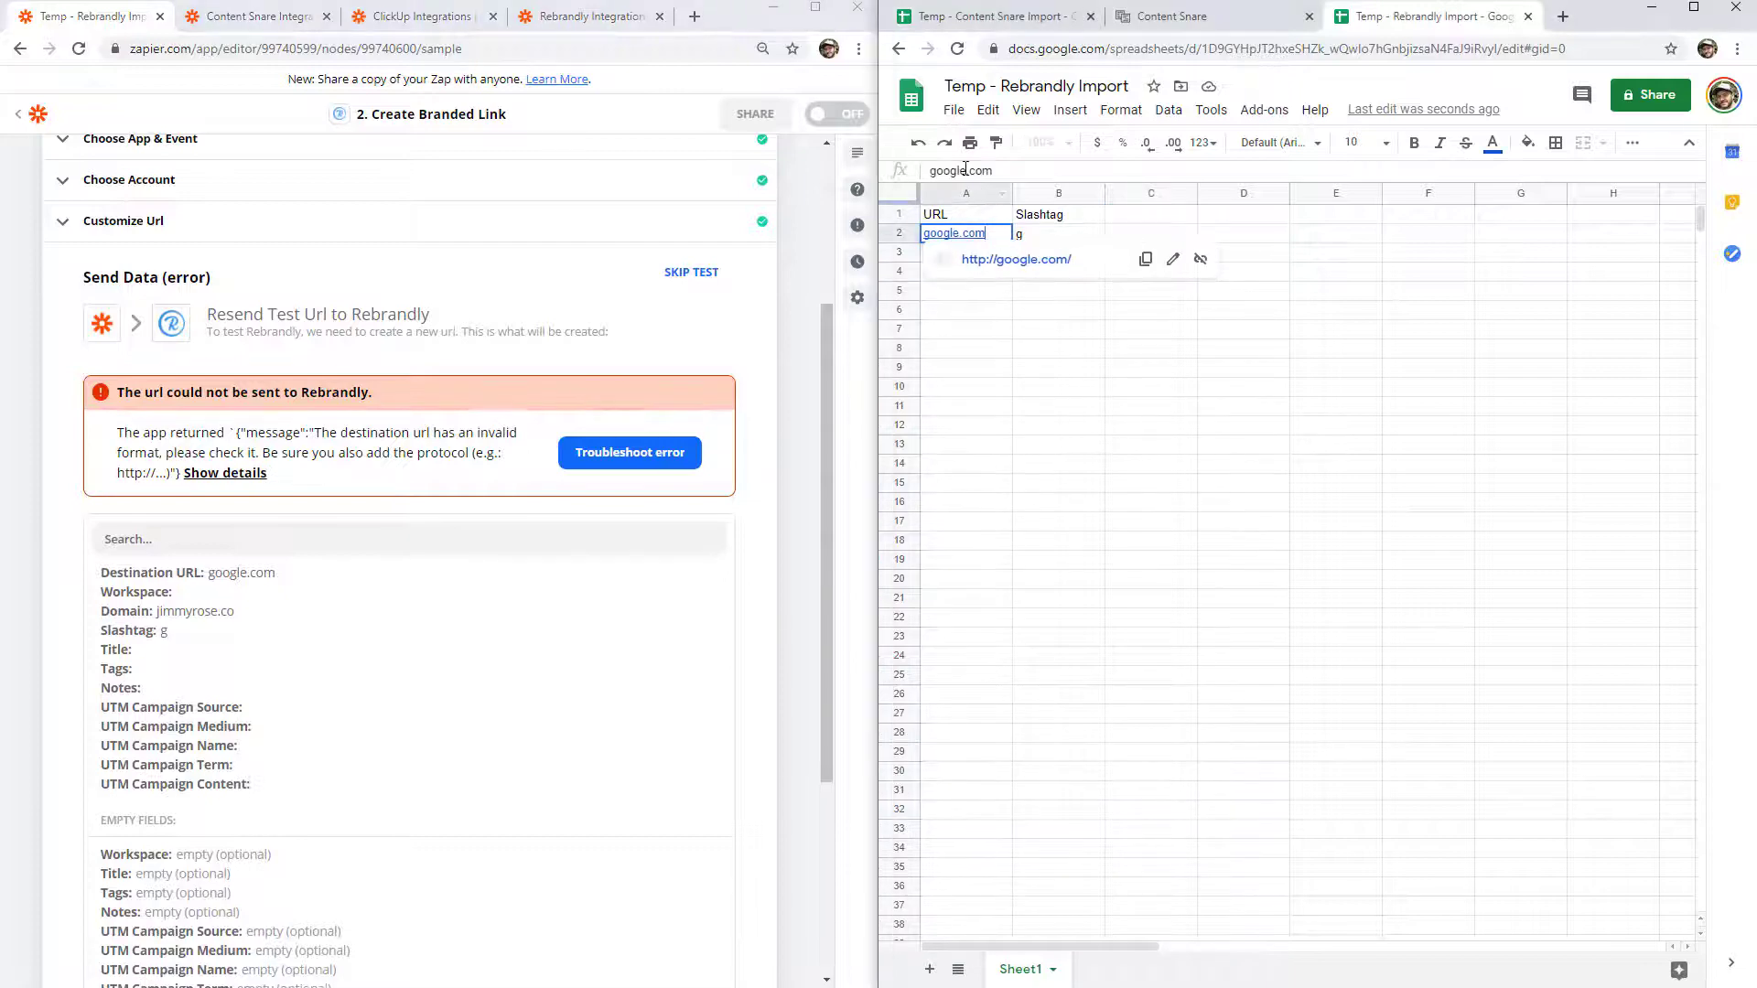
click(935, 170)
text(https://)
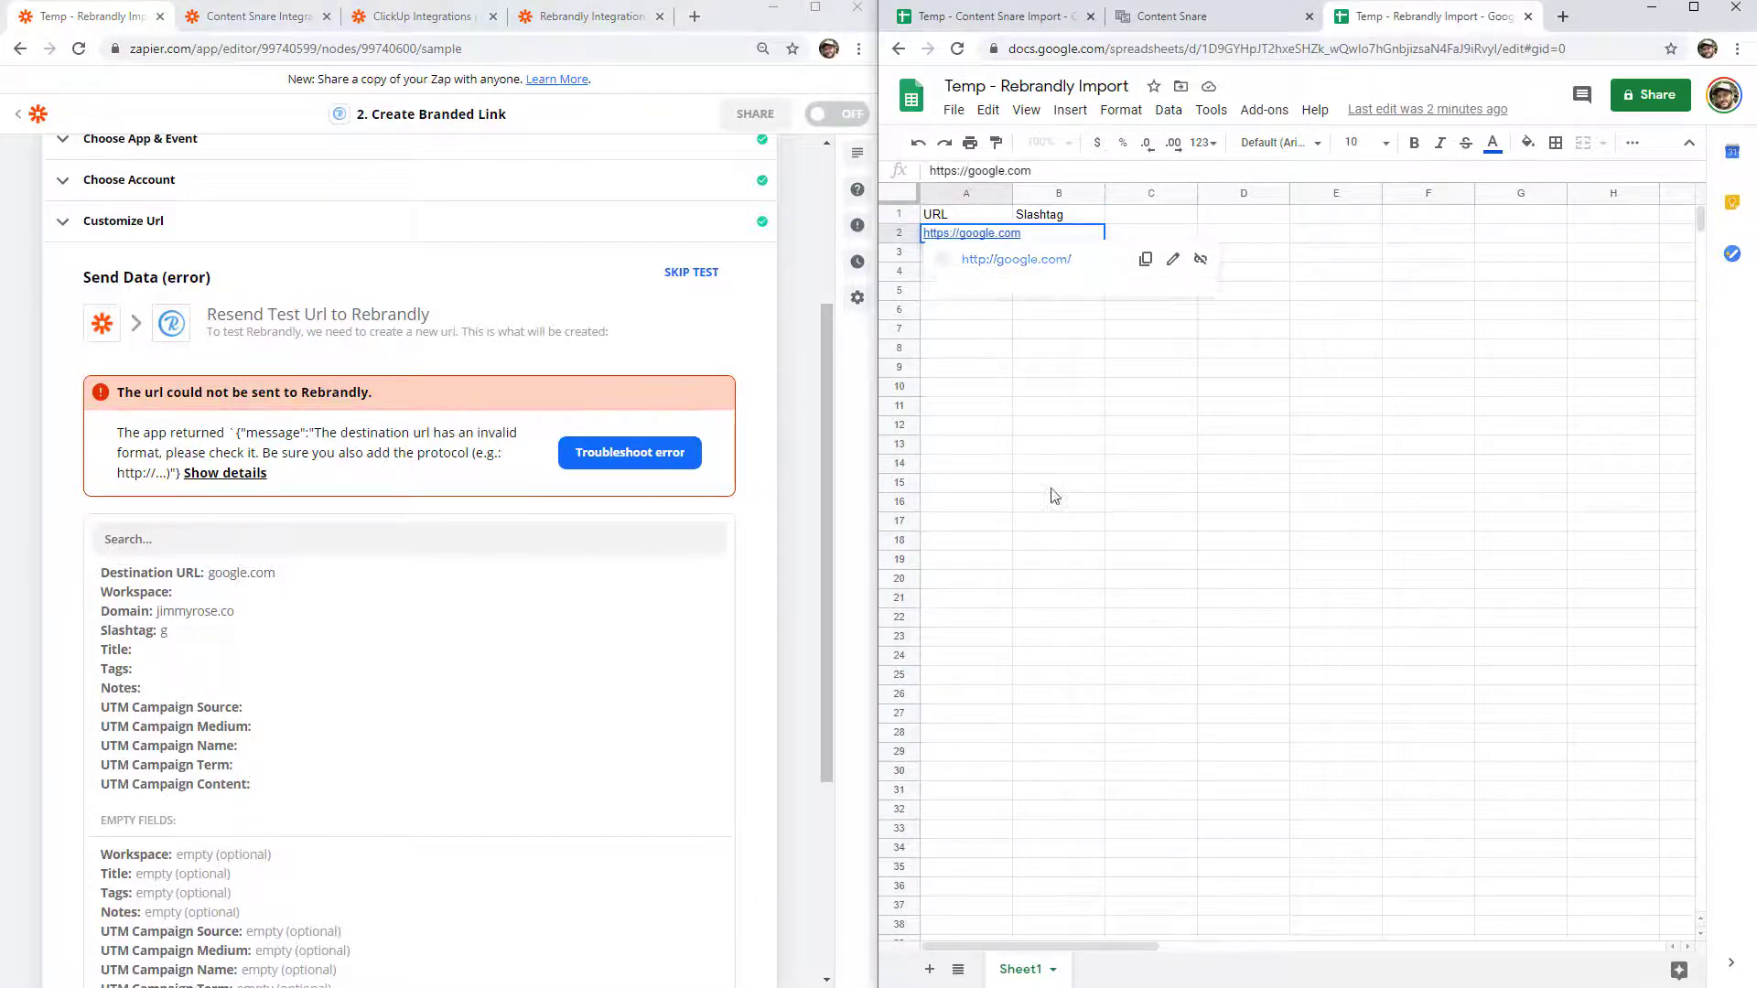
click(1059, 483)
- Switch the trigger's test data to the newer sample row with the https URL
scroll(451, 391, up, 3)
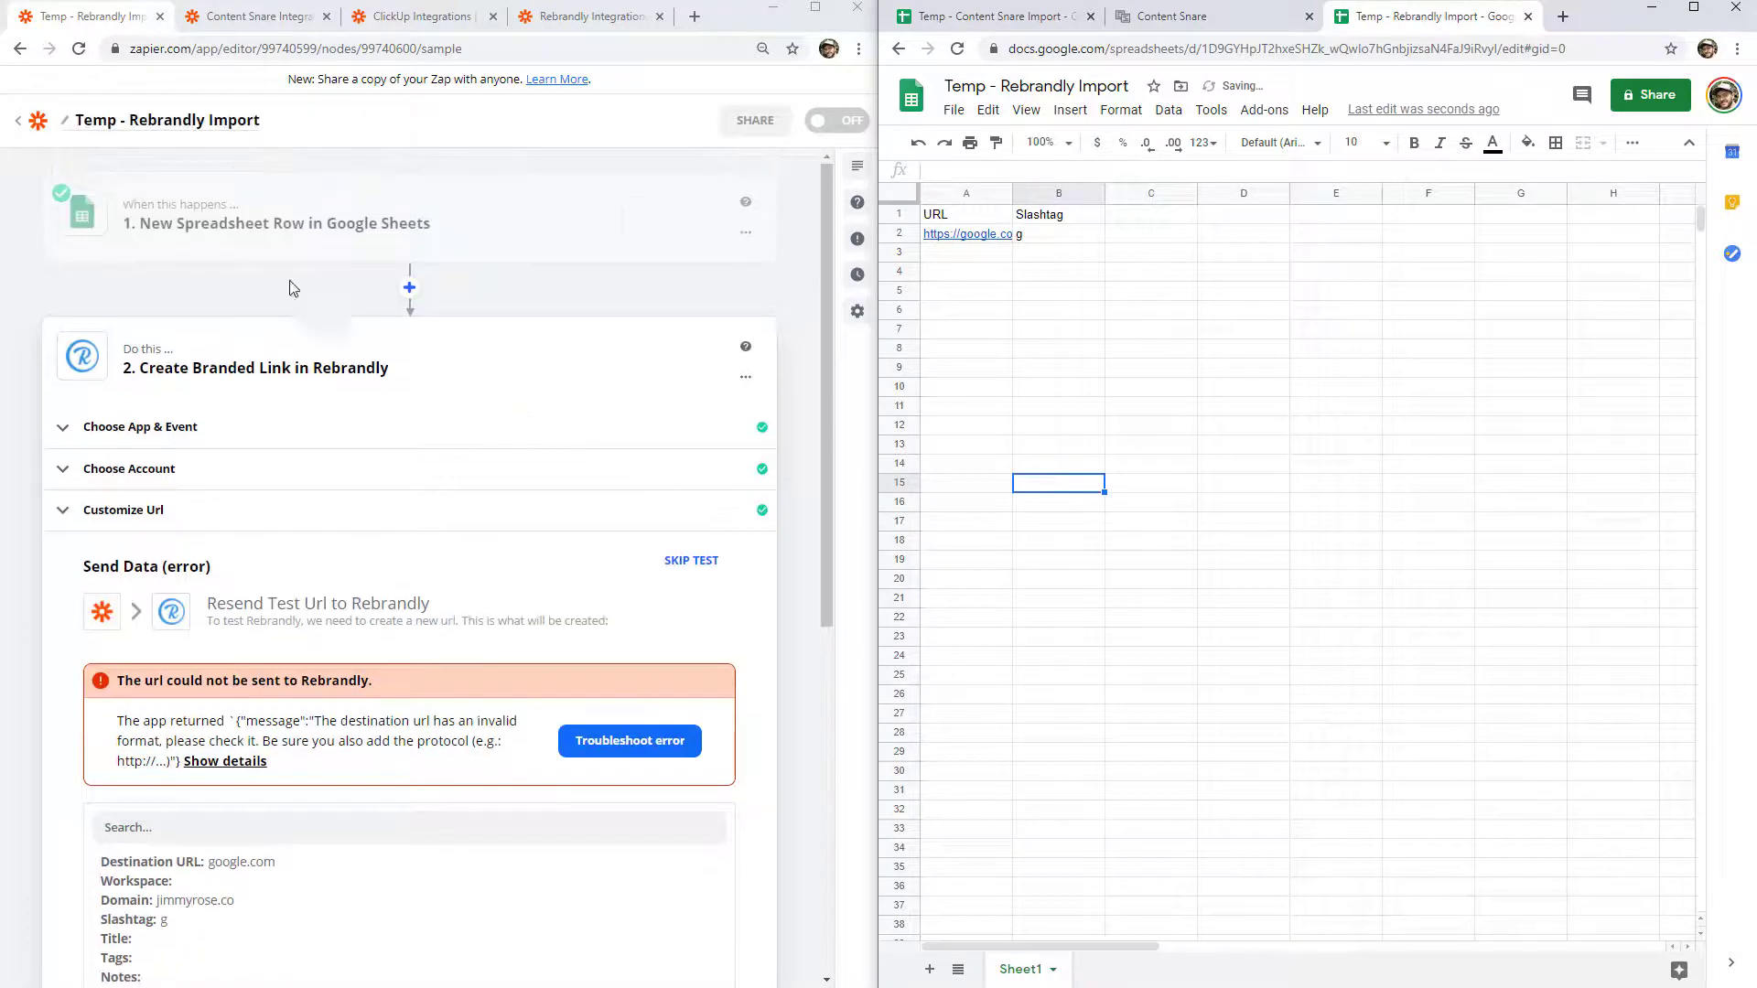
click(276, 223)
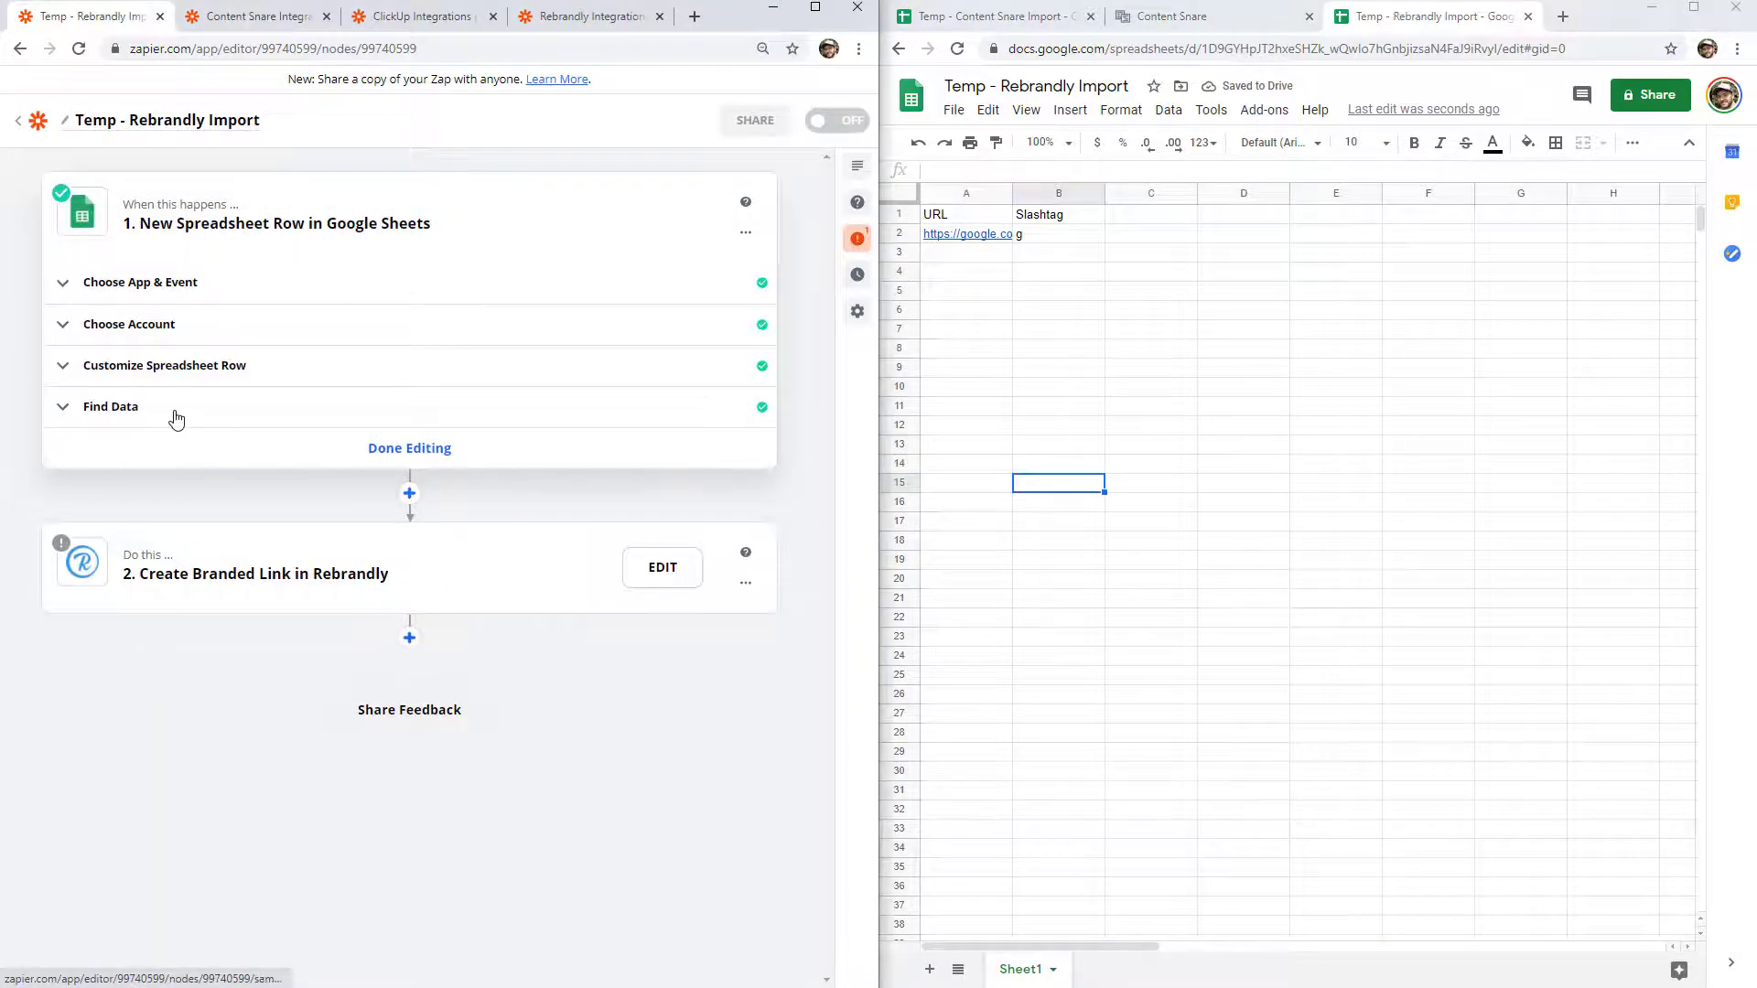
click(176, 418)
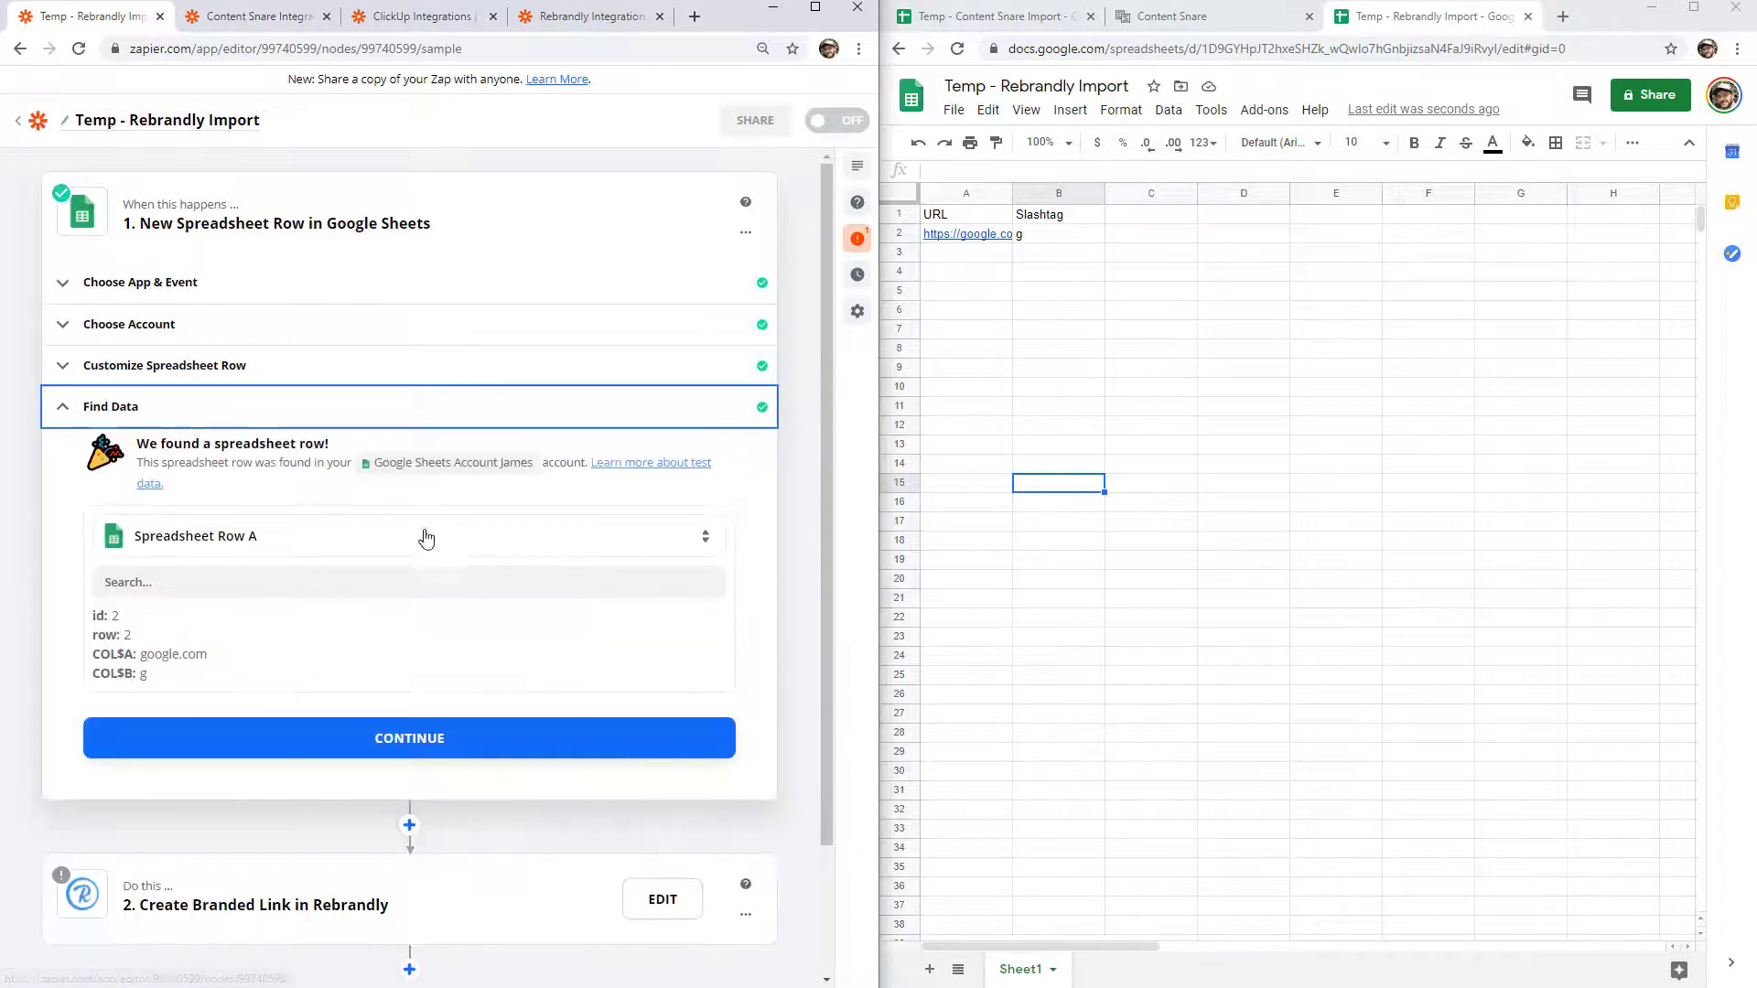
click(271, 544)
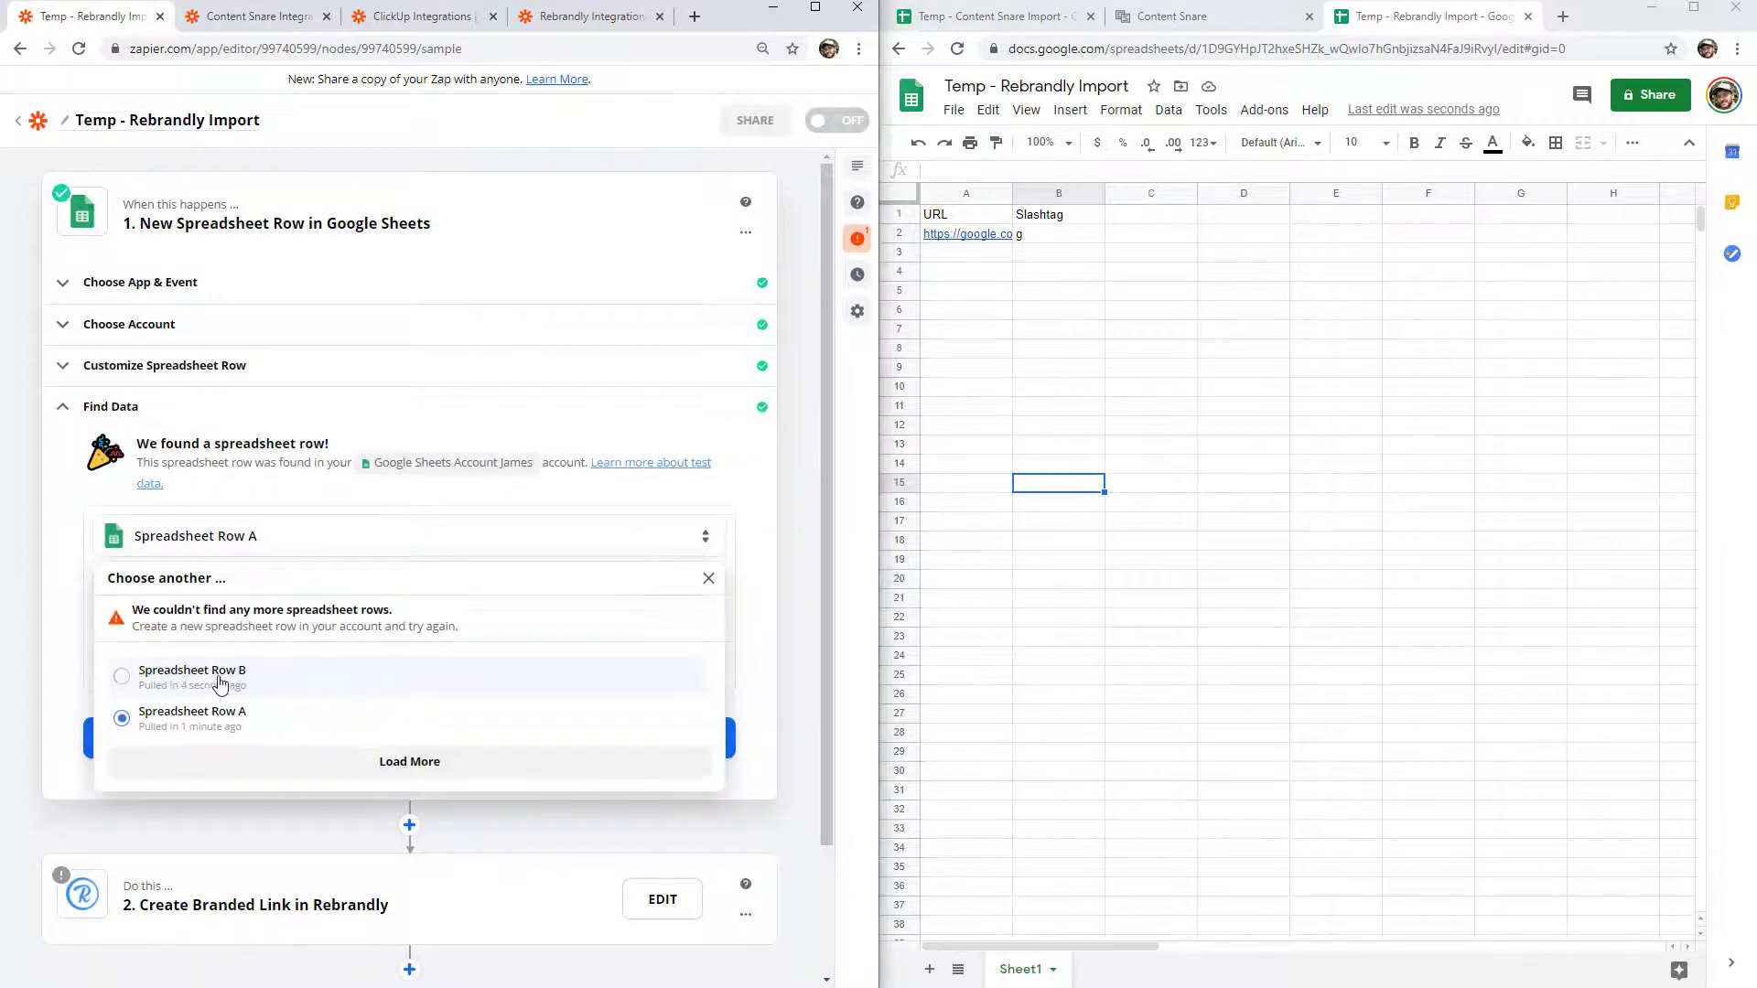
click(222, 677)
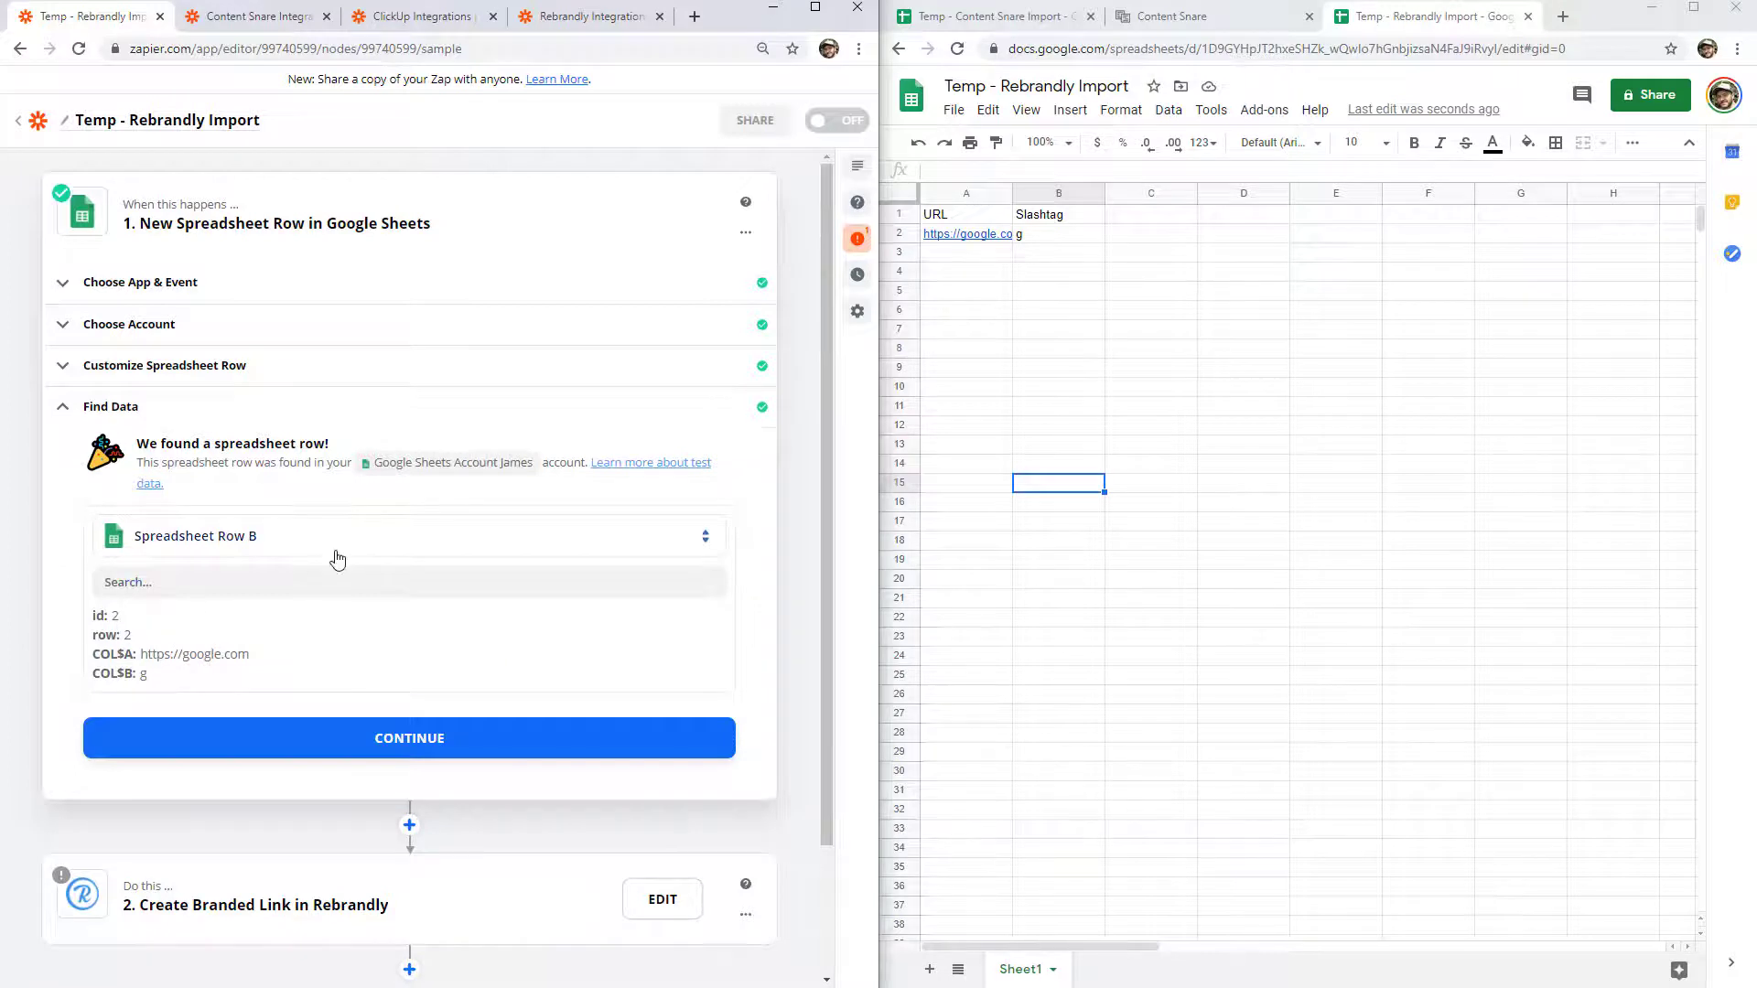
scroll(338, 560, down, 1)
click(380, 646)
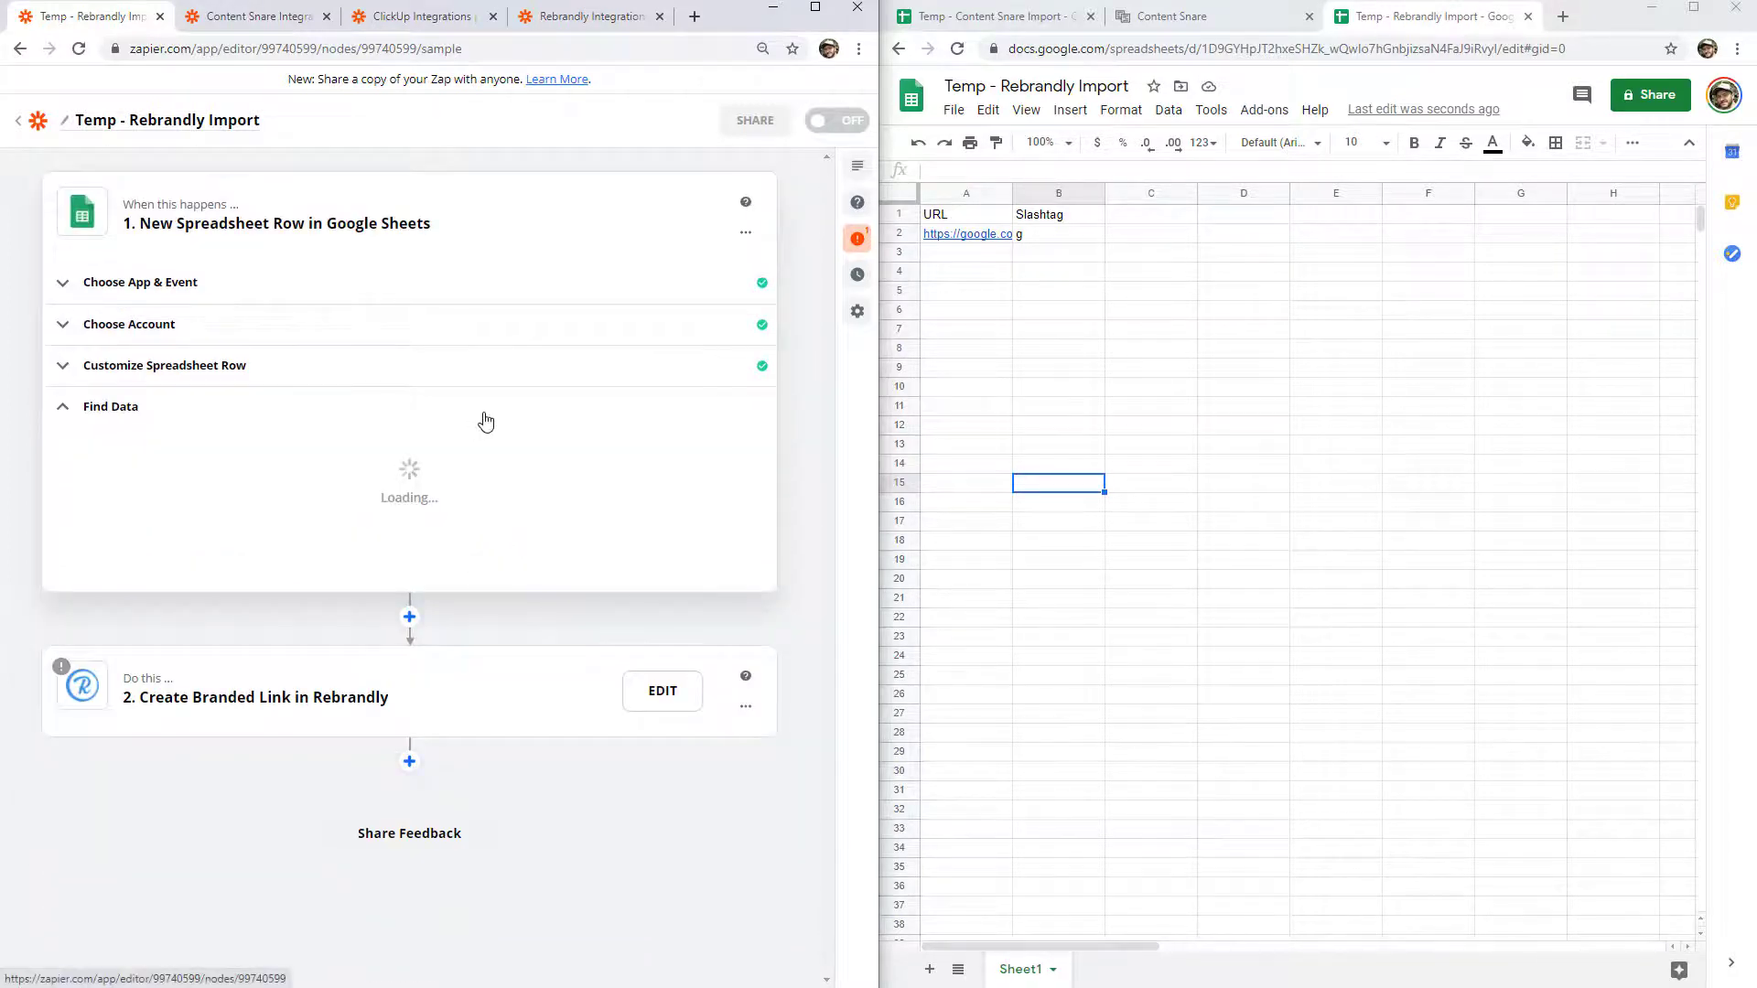
- Reconfirm the Rebrandly app and account and retest, creating jimmyrose.co/g
click(351, 631)
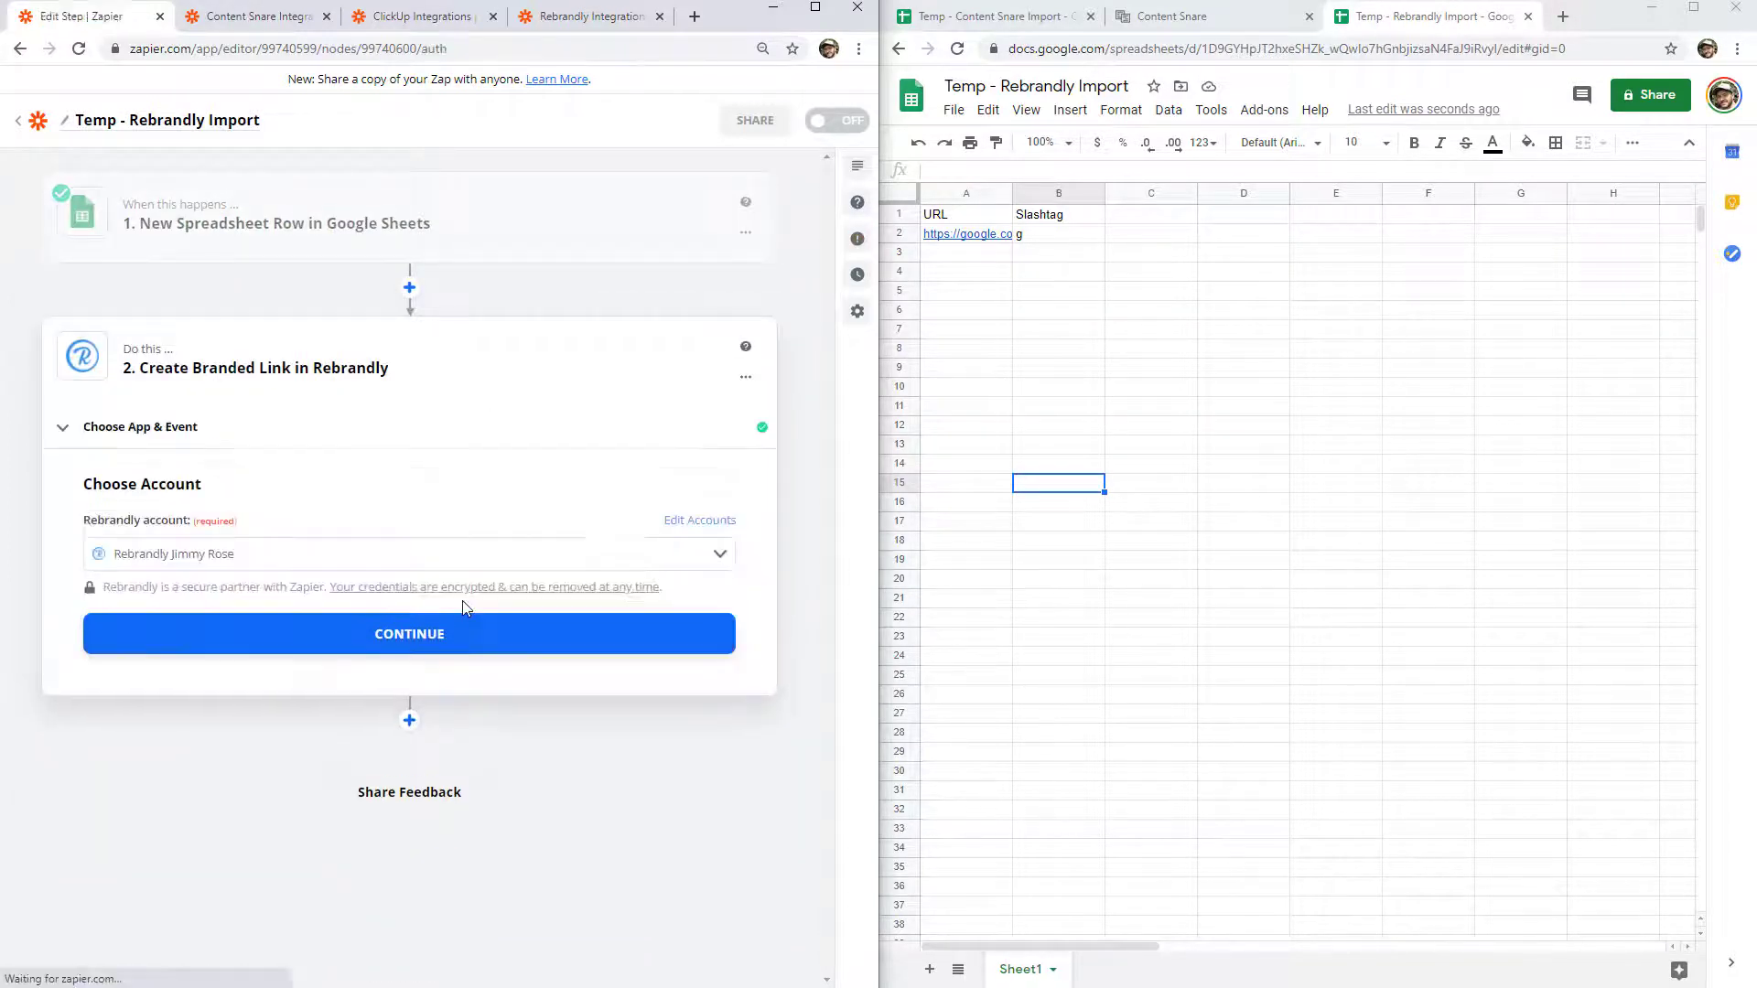
click(332, 639)
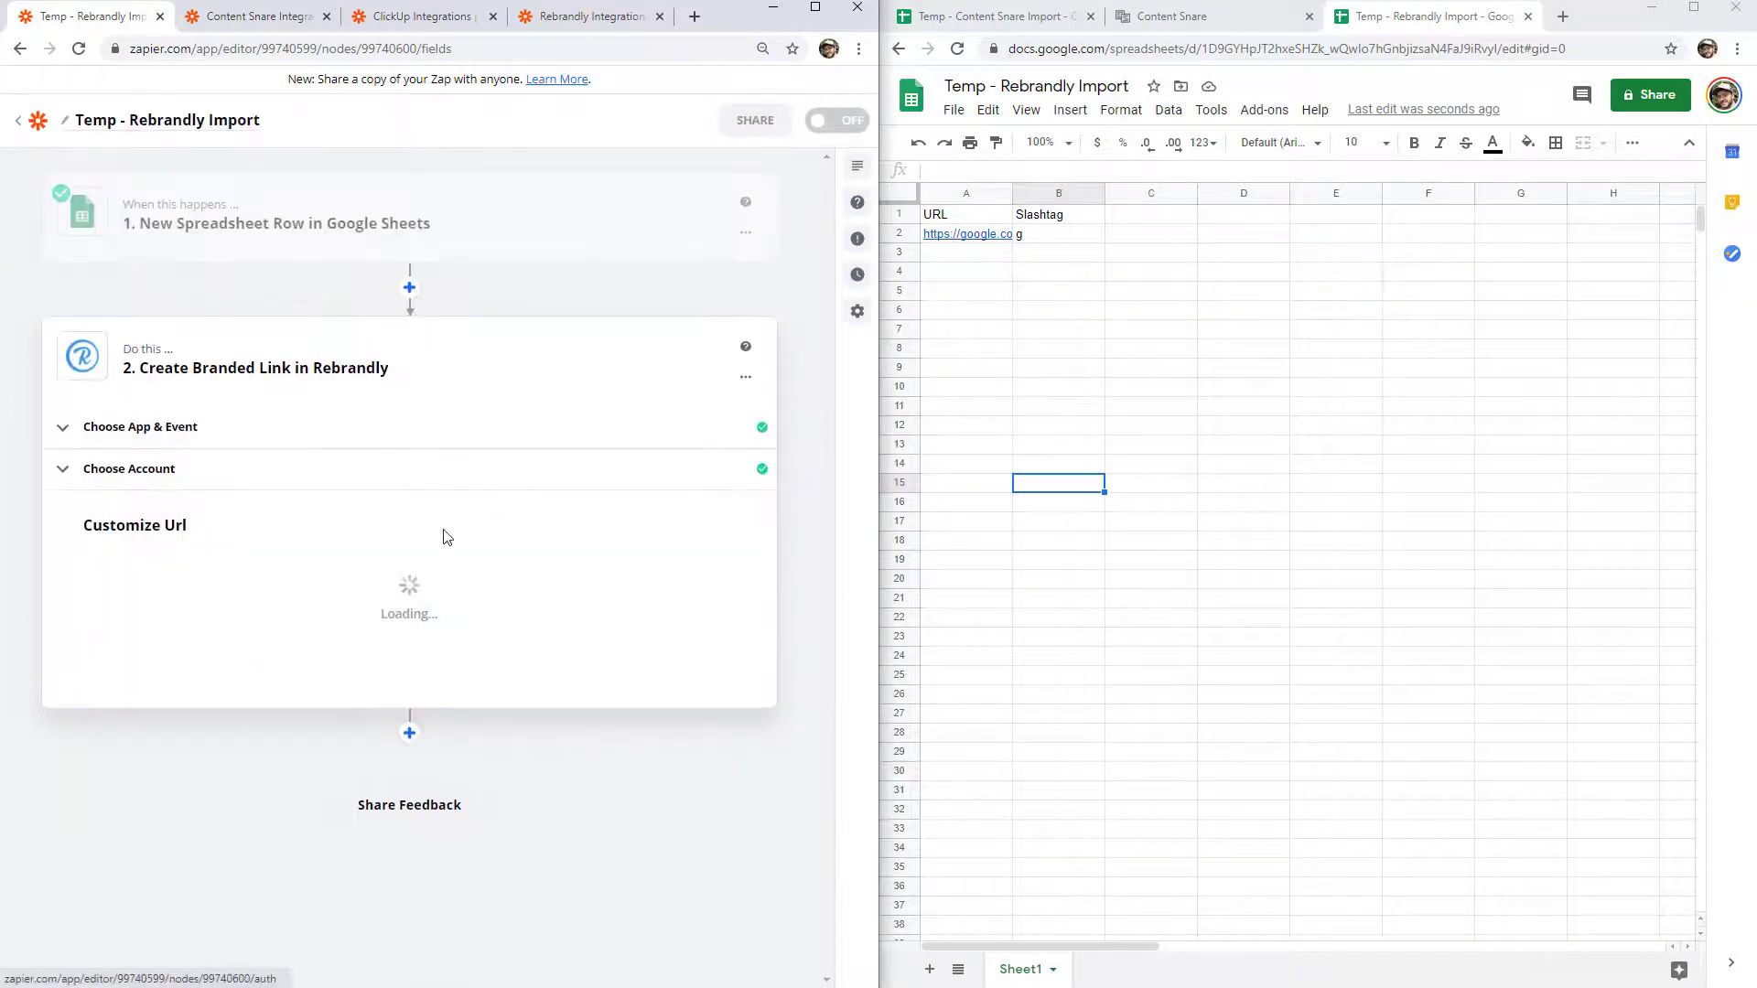
scroll(275, 723, down, 5)
click(274, 743)
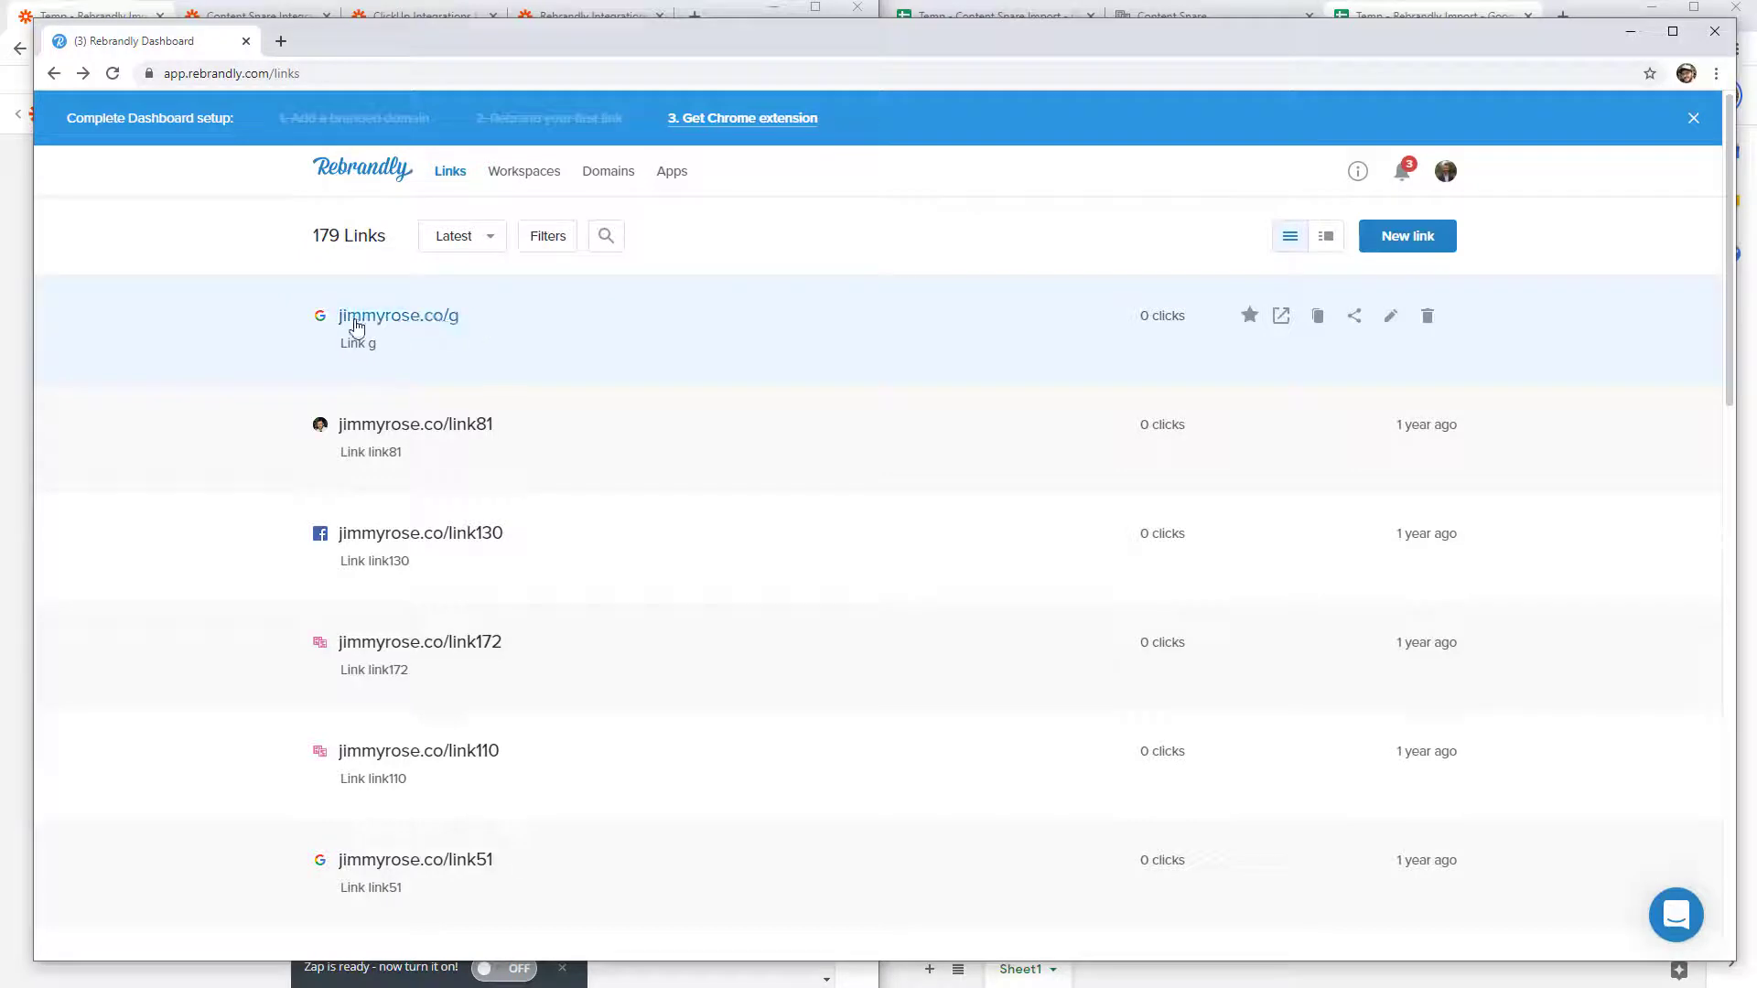
- Copy the jimmyrose.co/g short link and load it in a new tab to confirm it reaches Google
click(1318, 316)
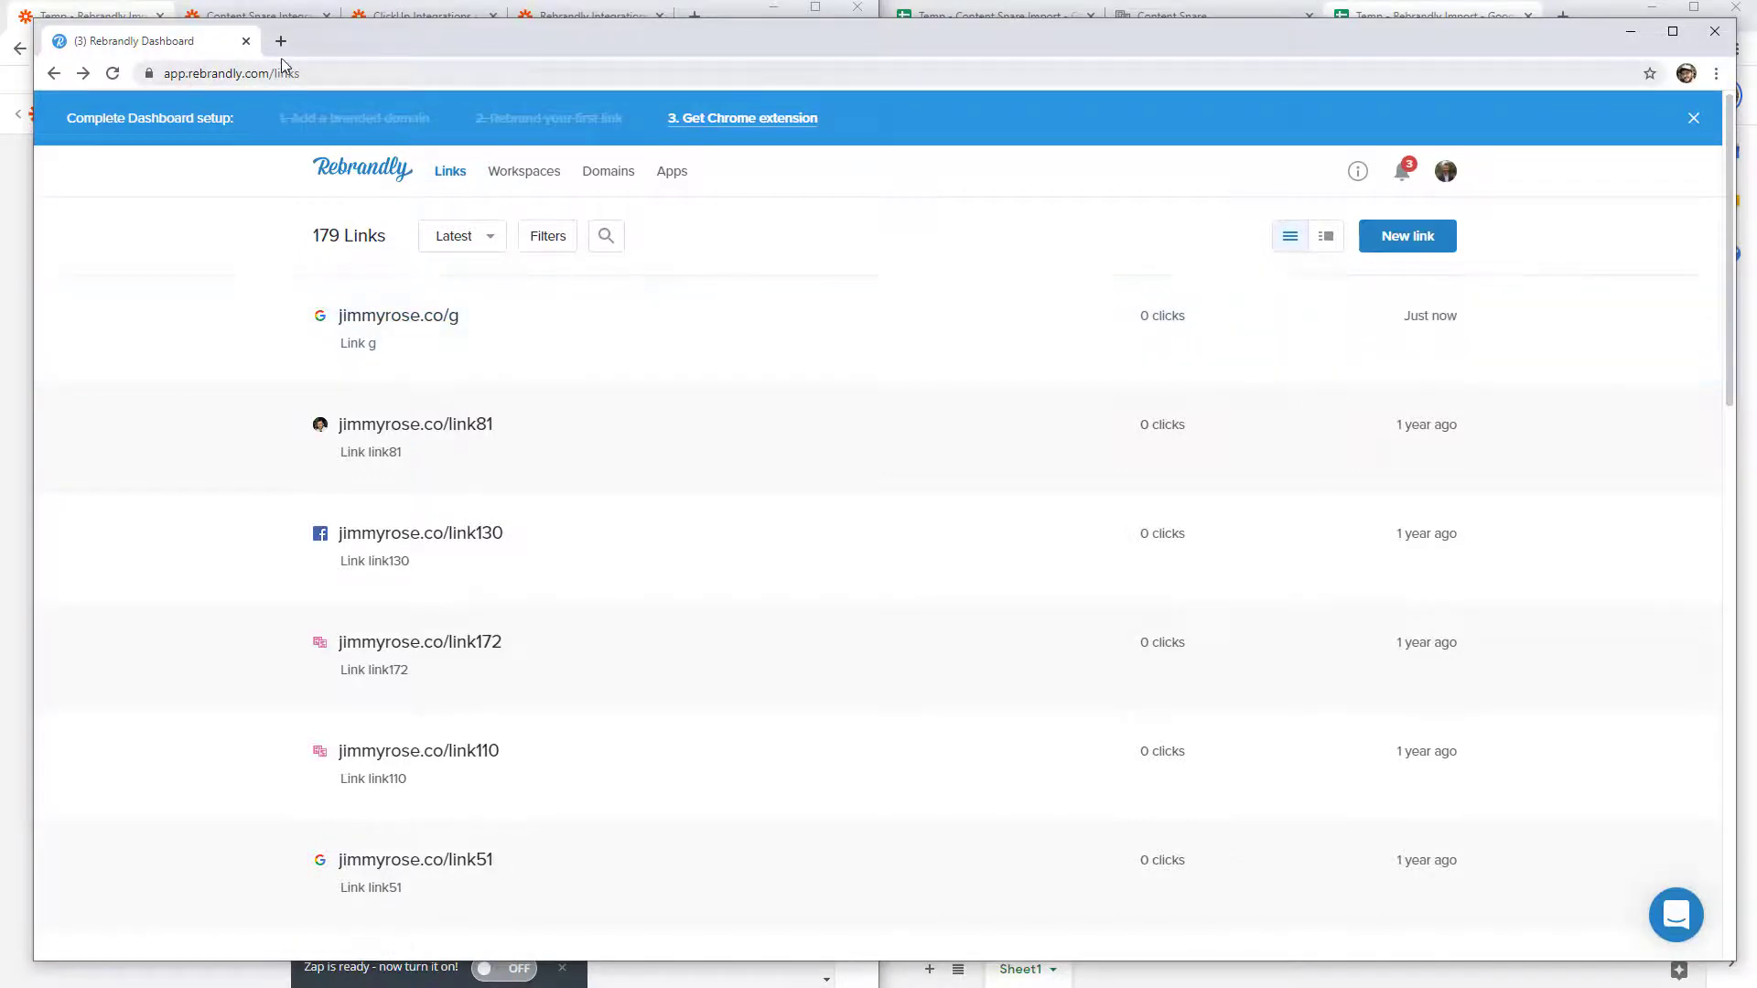
click(281, 41)
key(ctrl+v)
key(Return)
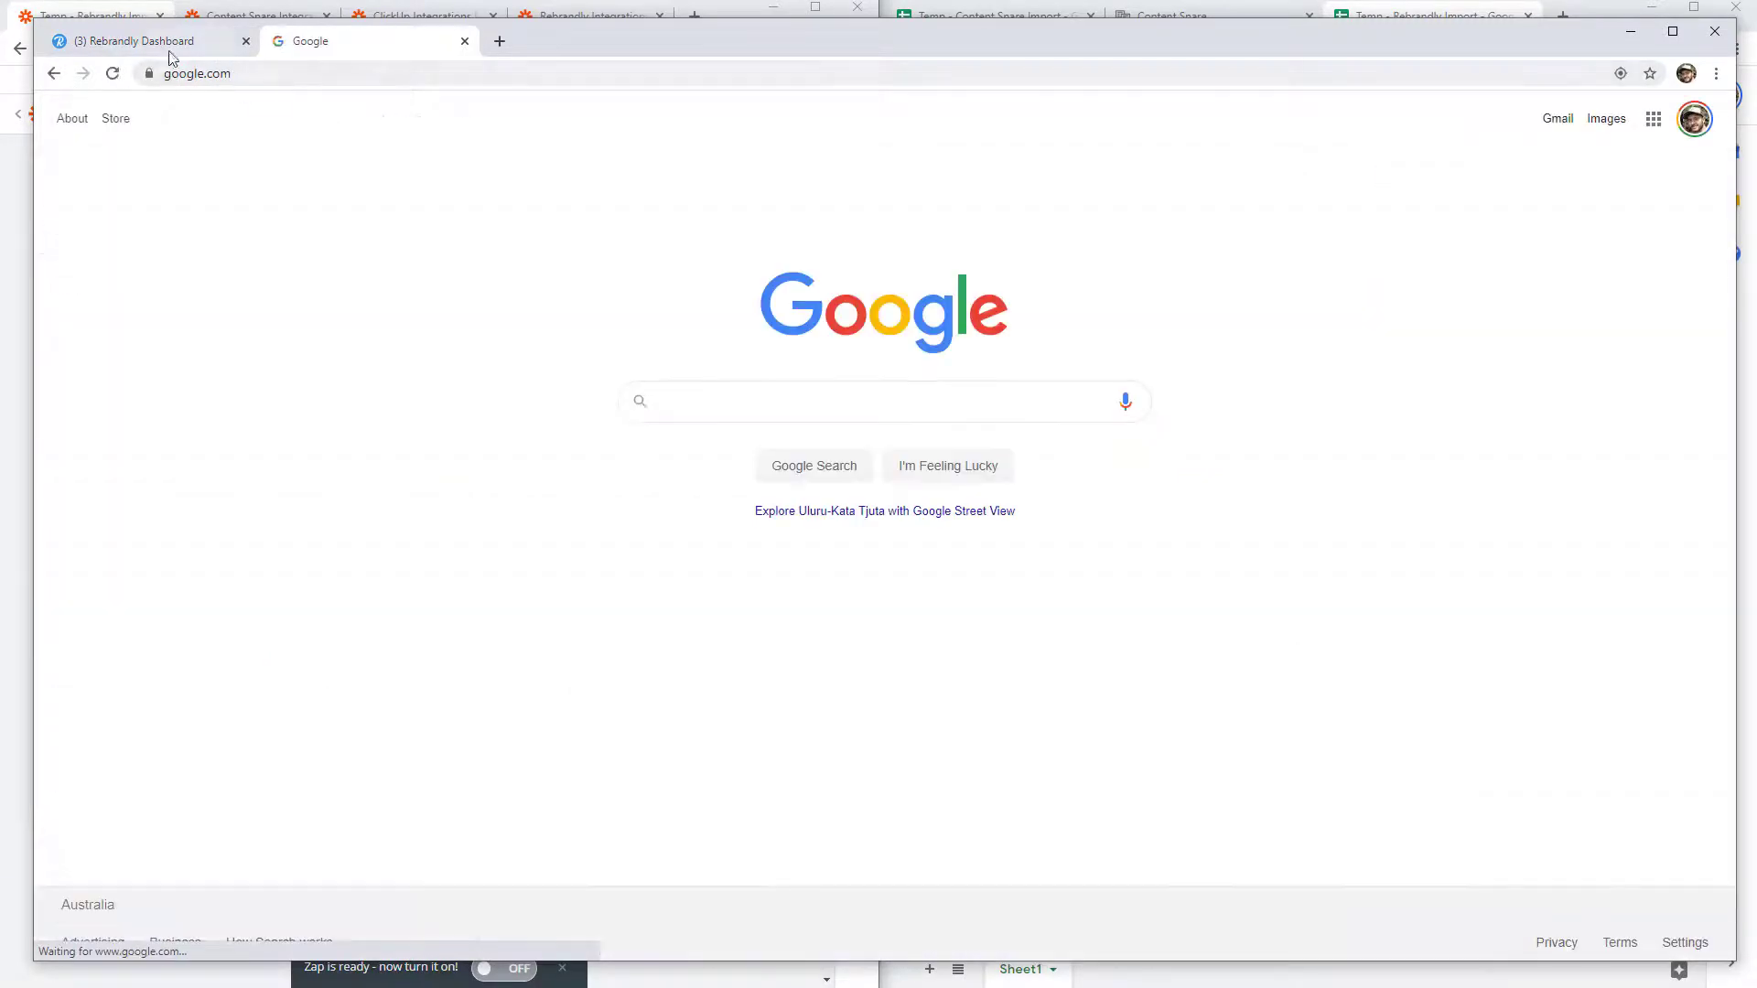
- Close the Google window and add Sheet2 with facebook, twitter, linkedin URLs and slashtags fb, tw, li
key(alt+F4)
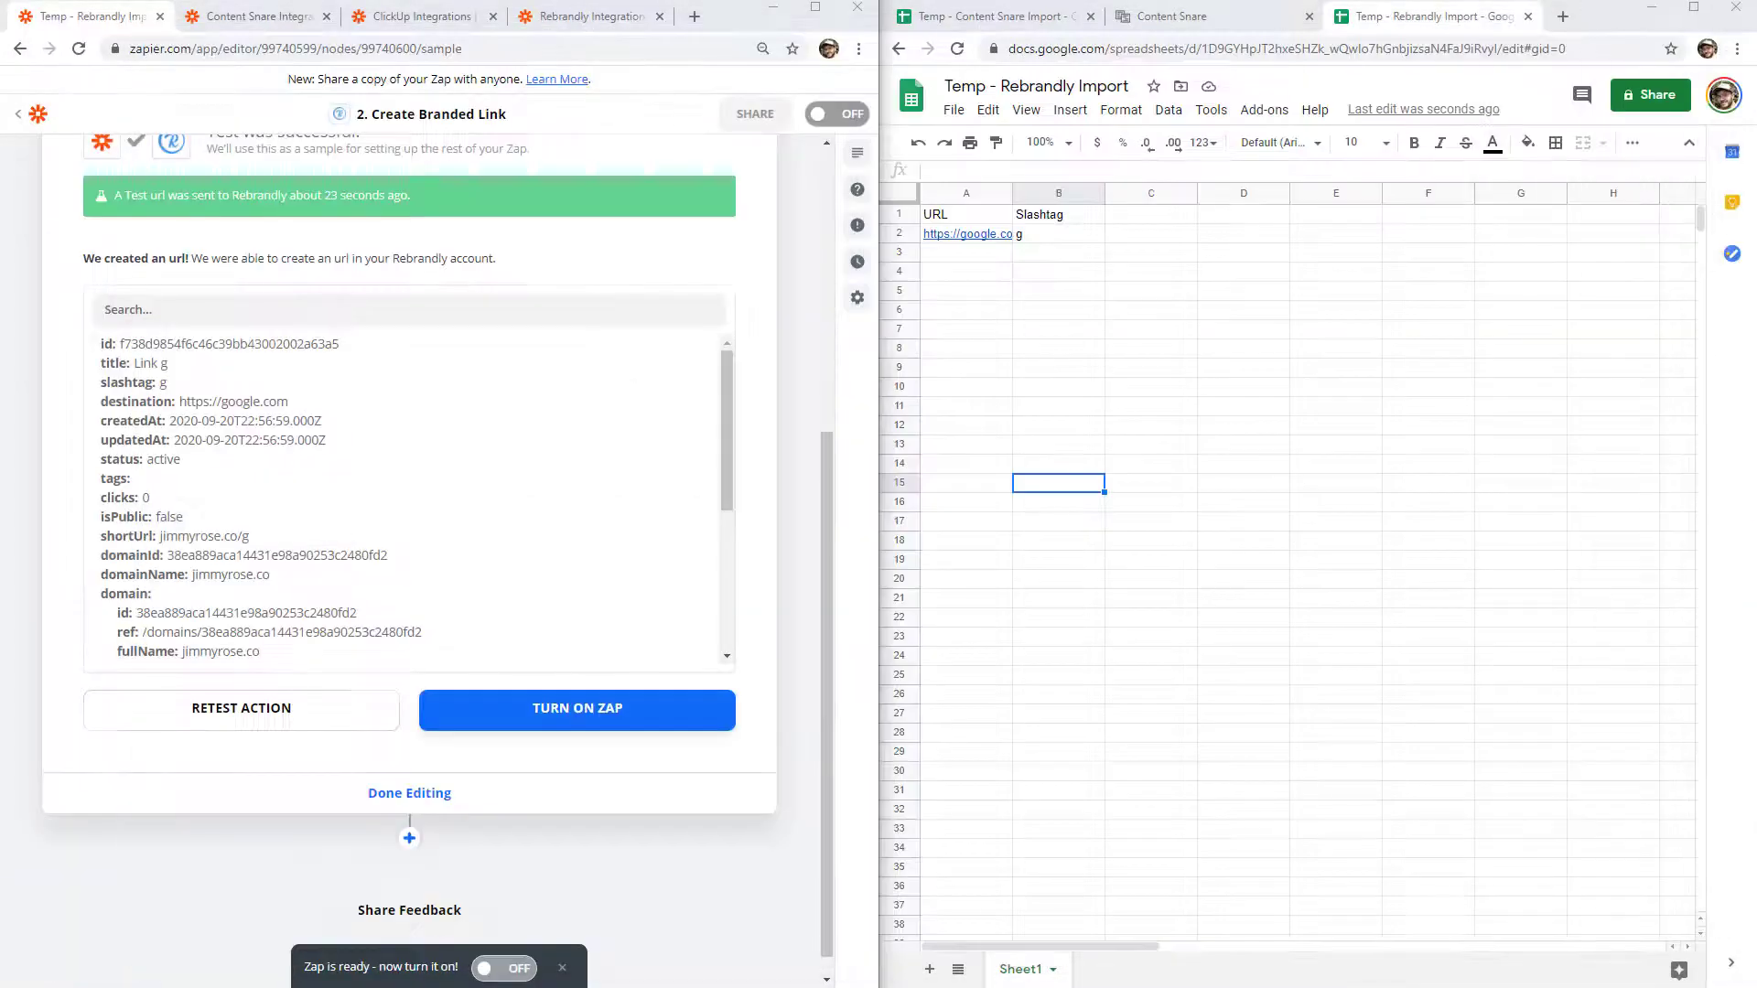
click(1184, 580)
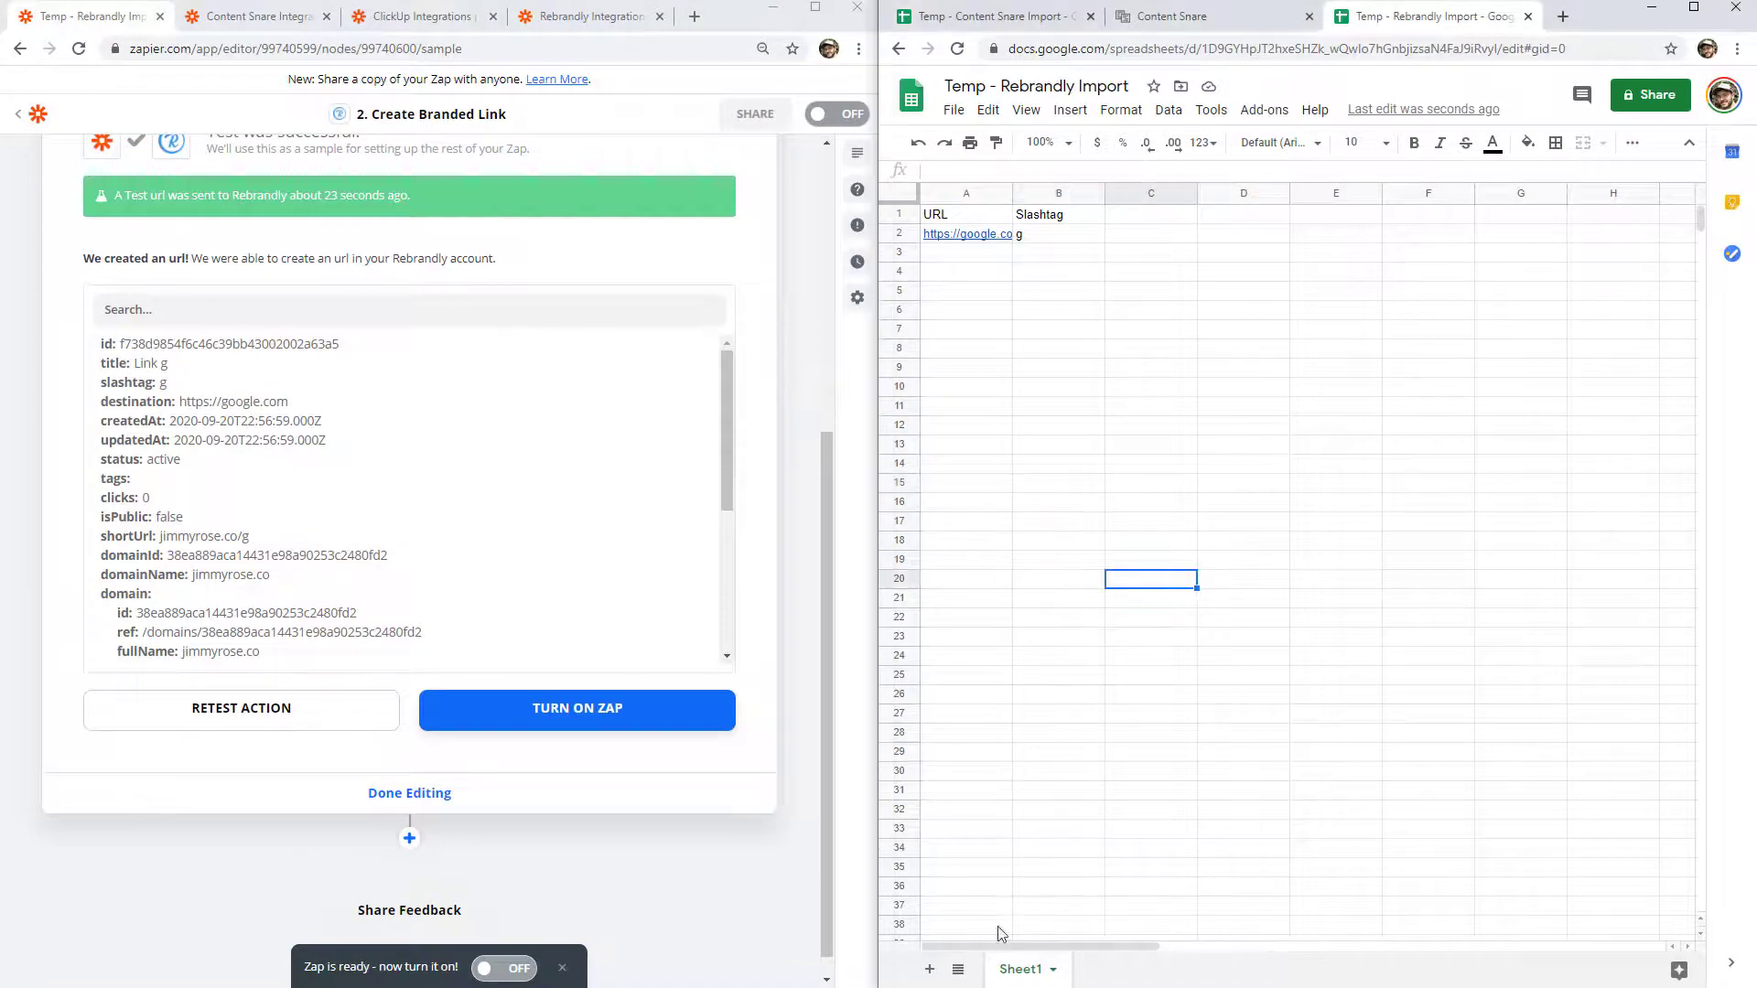
click(927, 972)
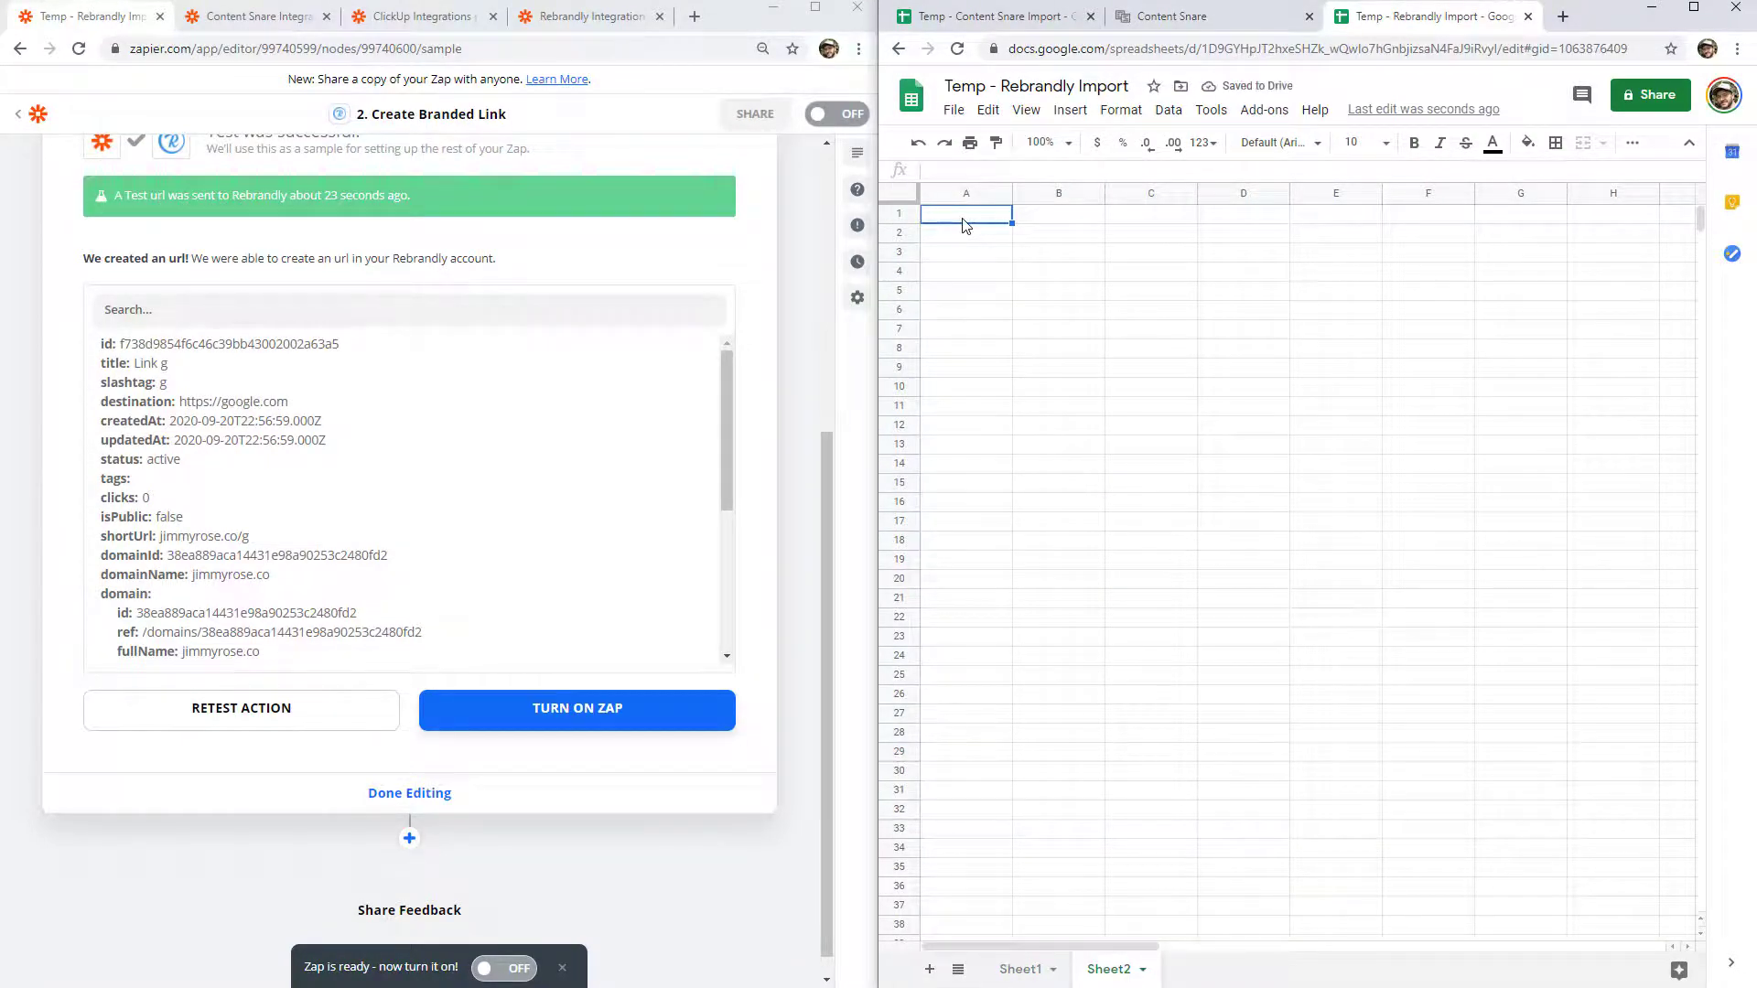
click(970, 244)
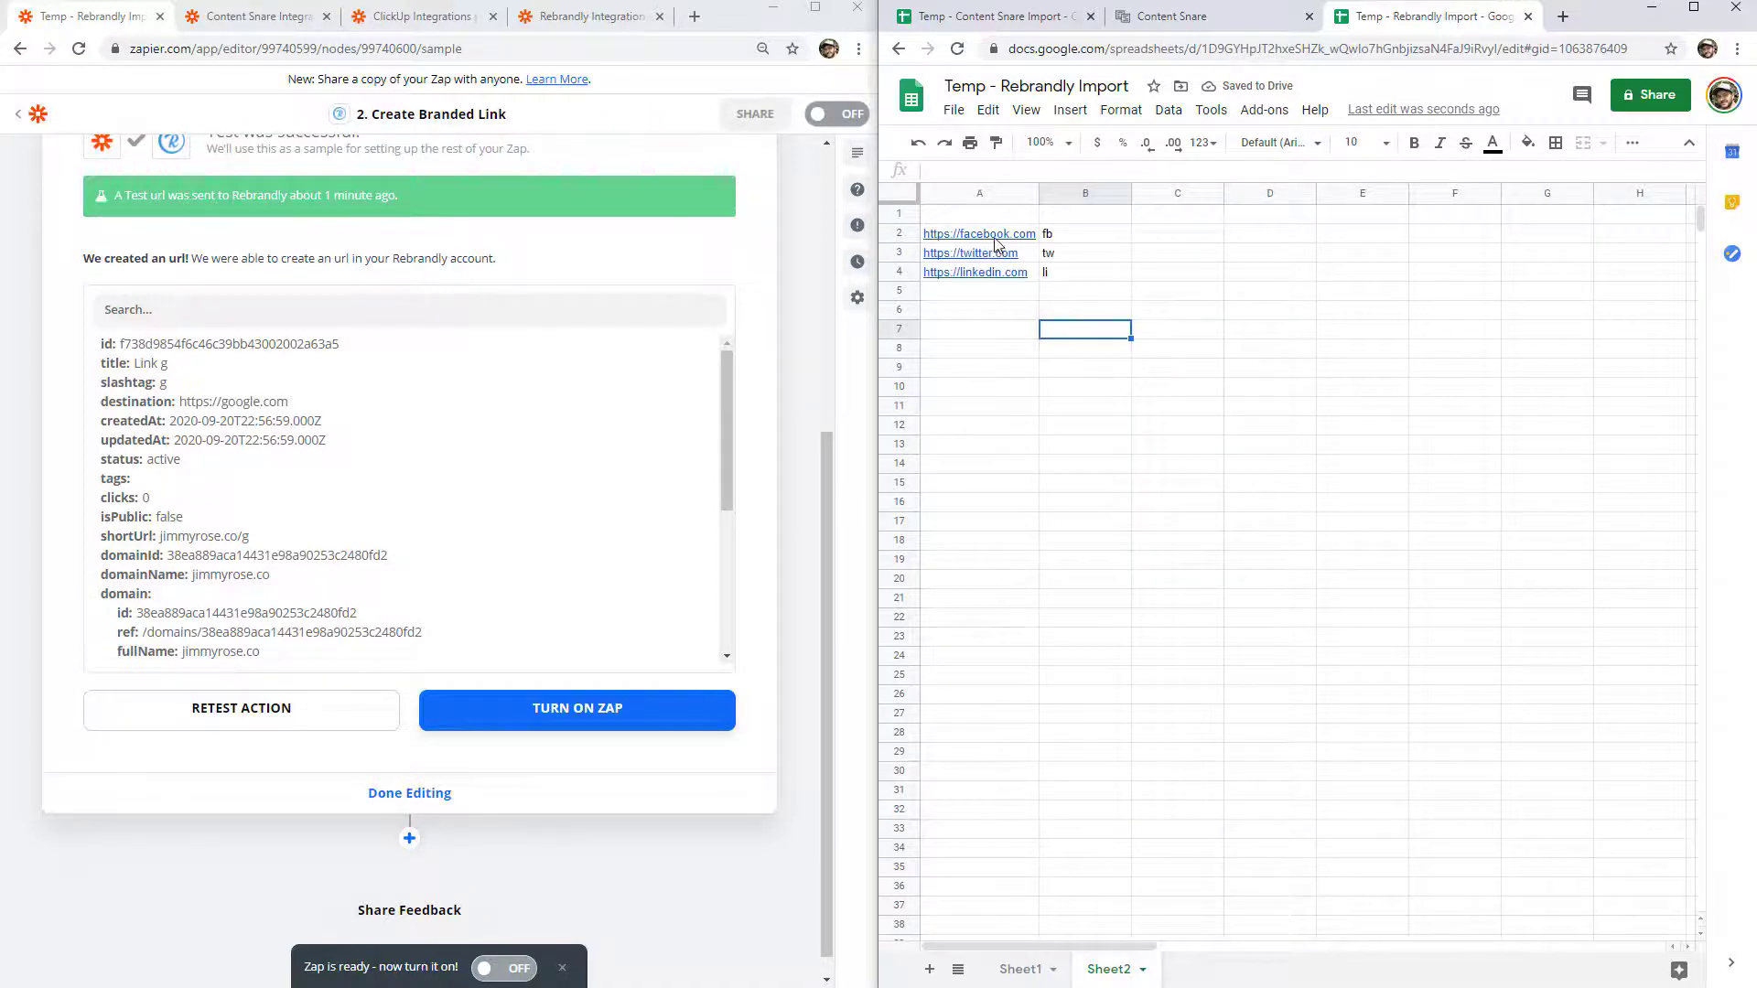
drag(988, 238, 1048, 270)
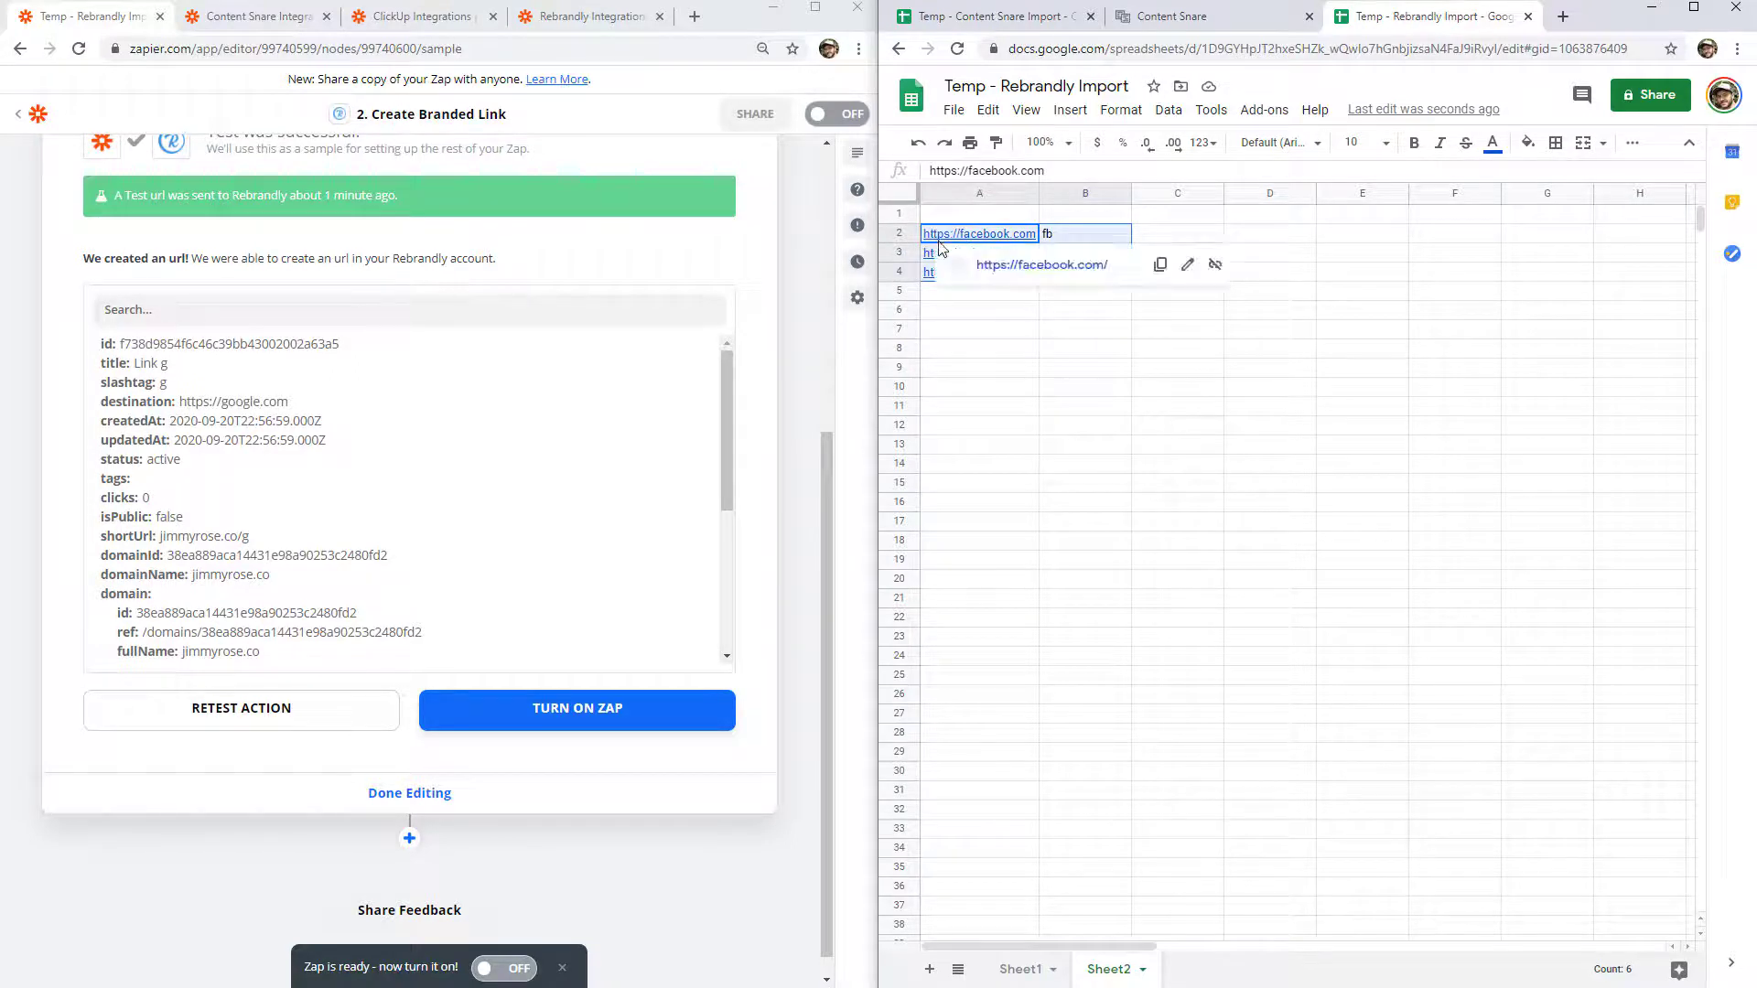
- Select Sheet2's rows A2:B4 for copying and switch the Rebrandly Zap on
click(1011, 368)
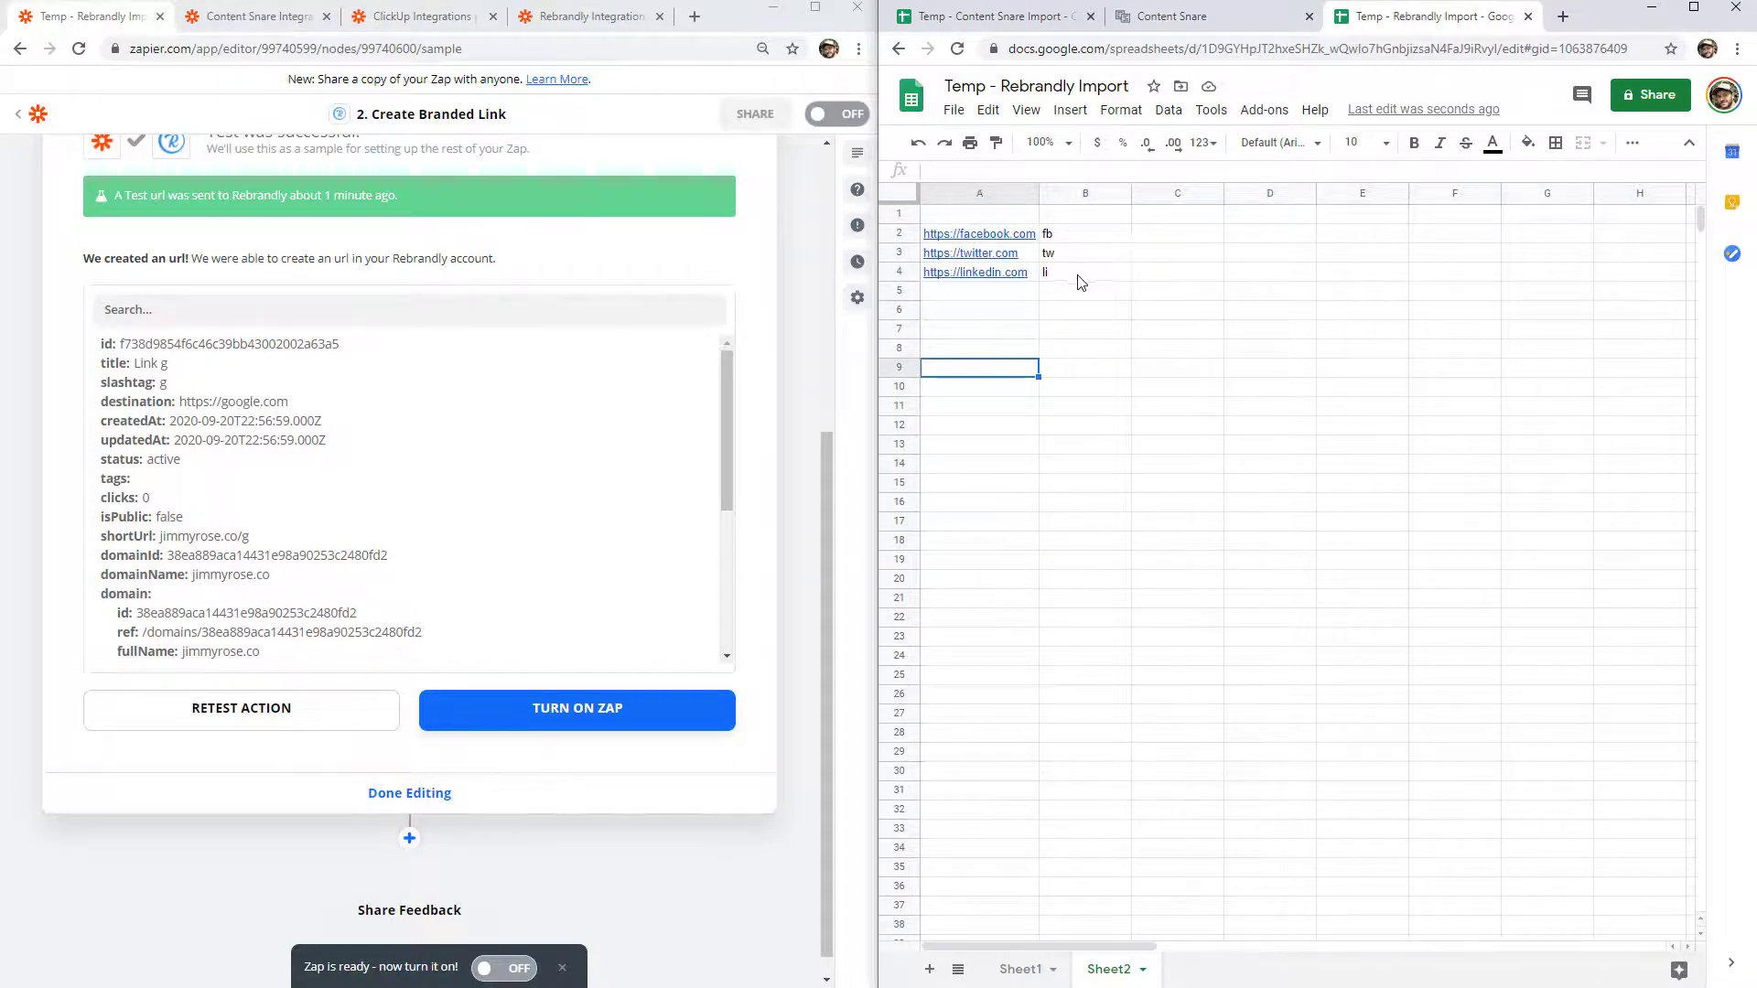
drag(1080, 273, 980, 234)
click(1085, 809)
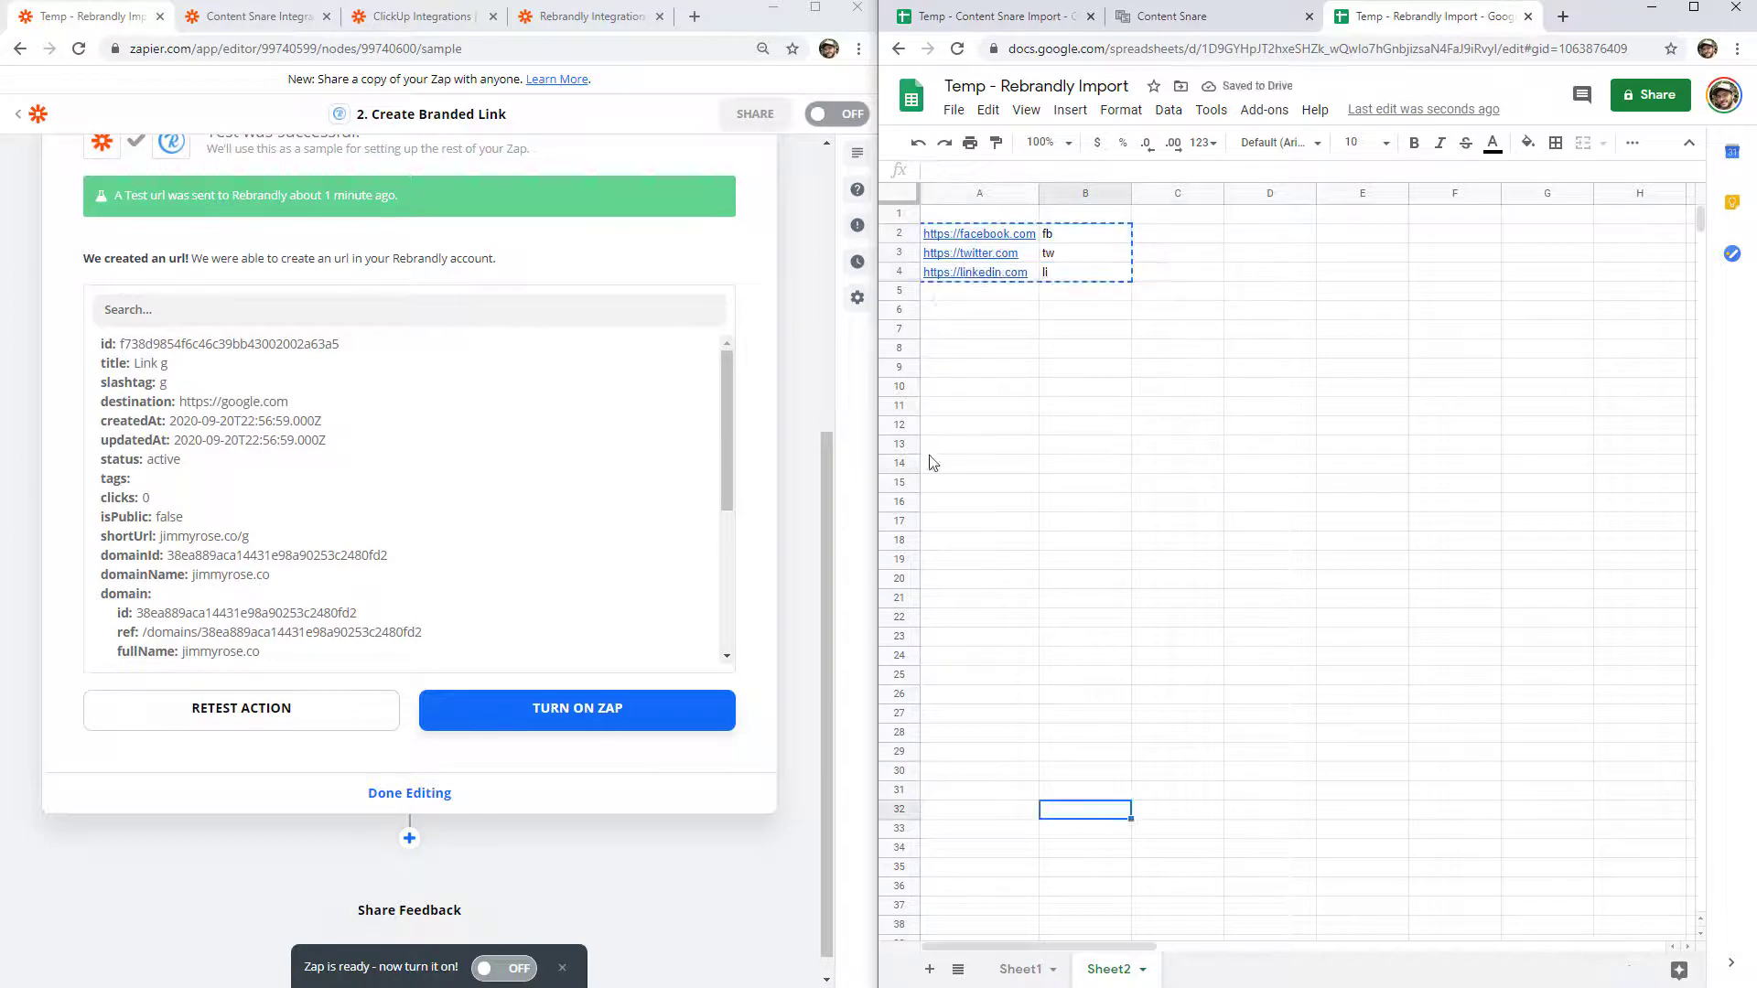
click(504, 969)
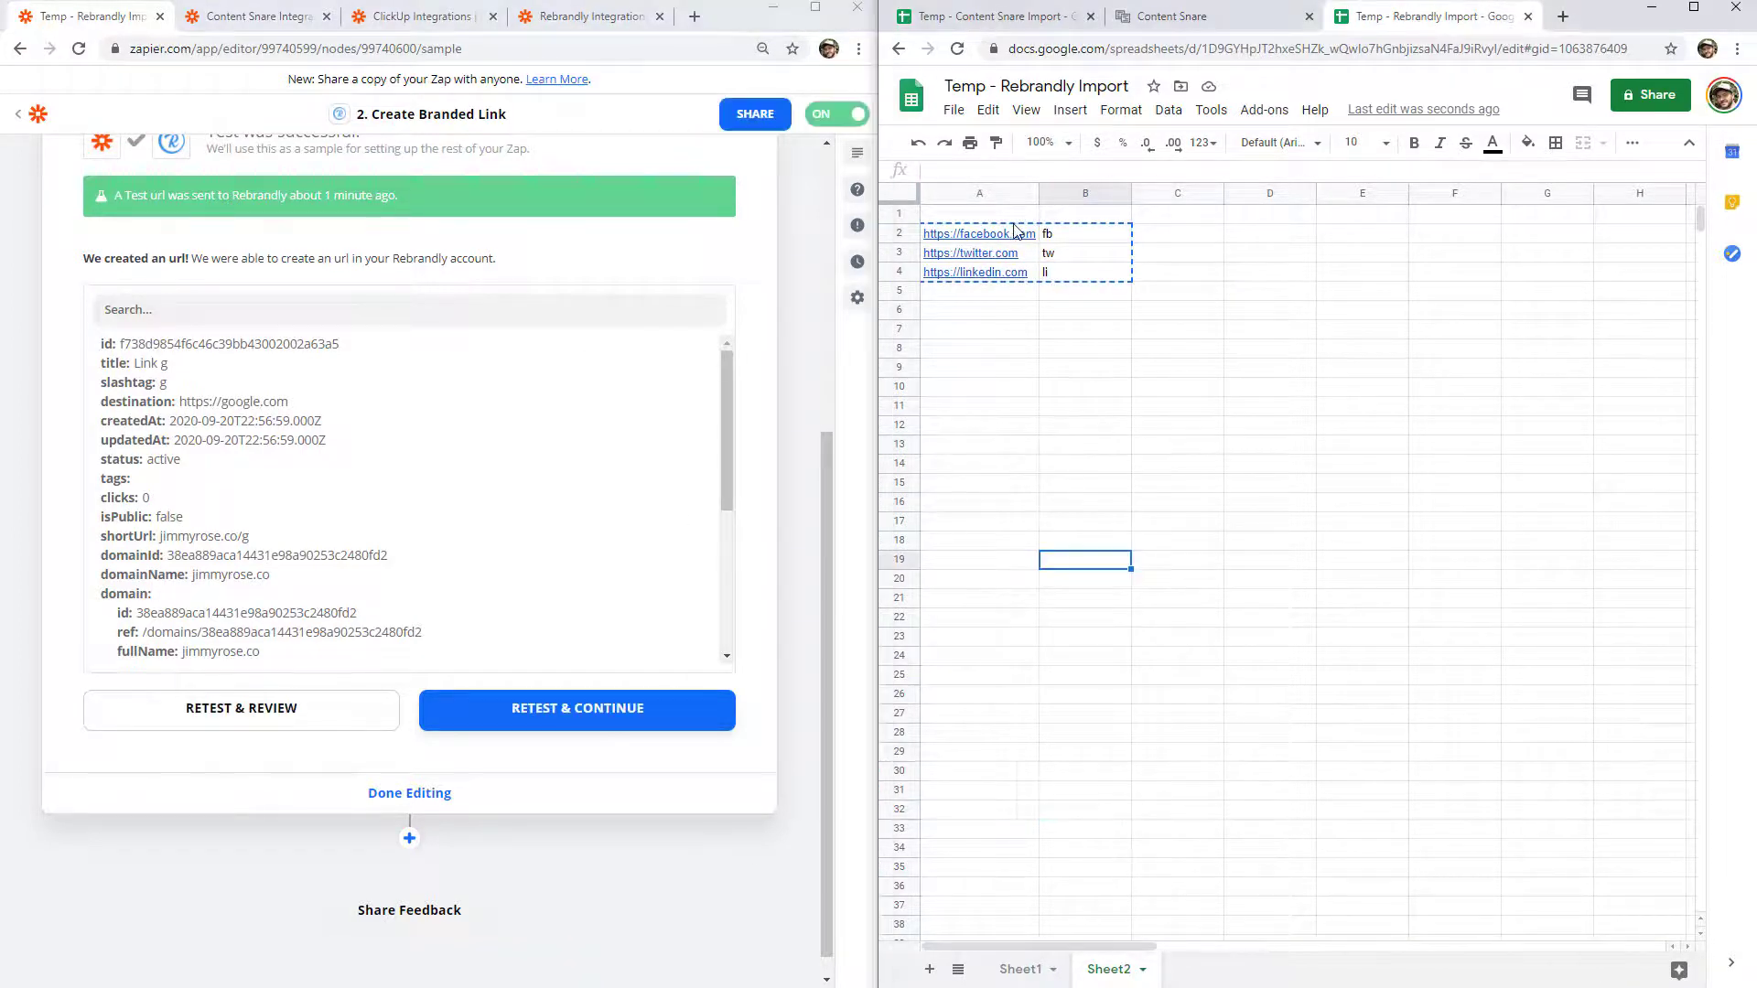
- Paste the facebook, twitter and linkedin rows into Sheet1 starting at A3, filling rows 3–5
drag(1014, 230, 1084, 274)
key(ctrl+c)
click(1018, 969)
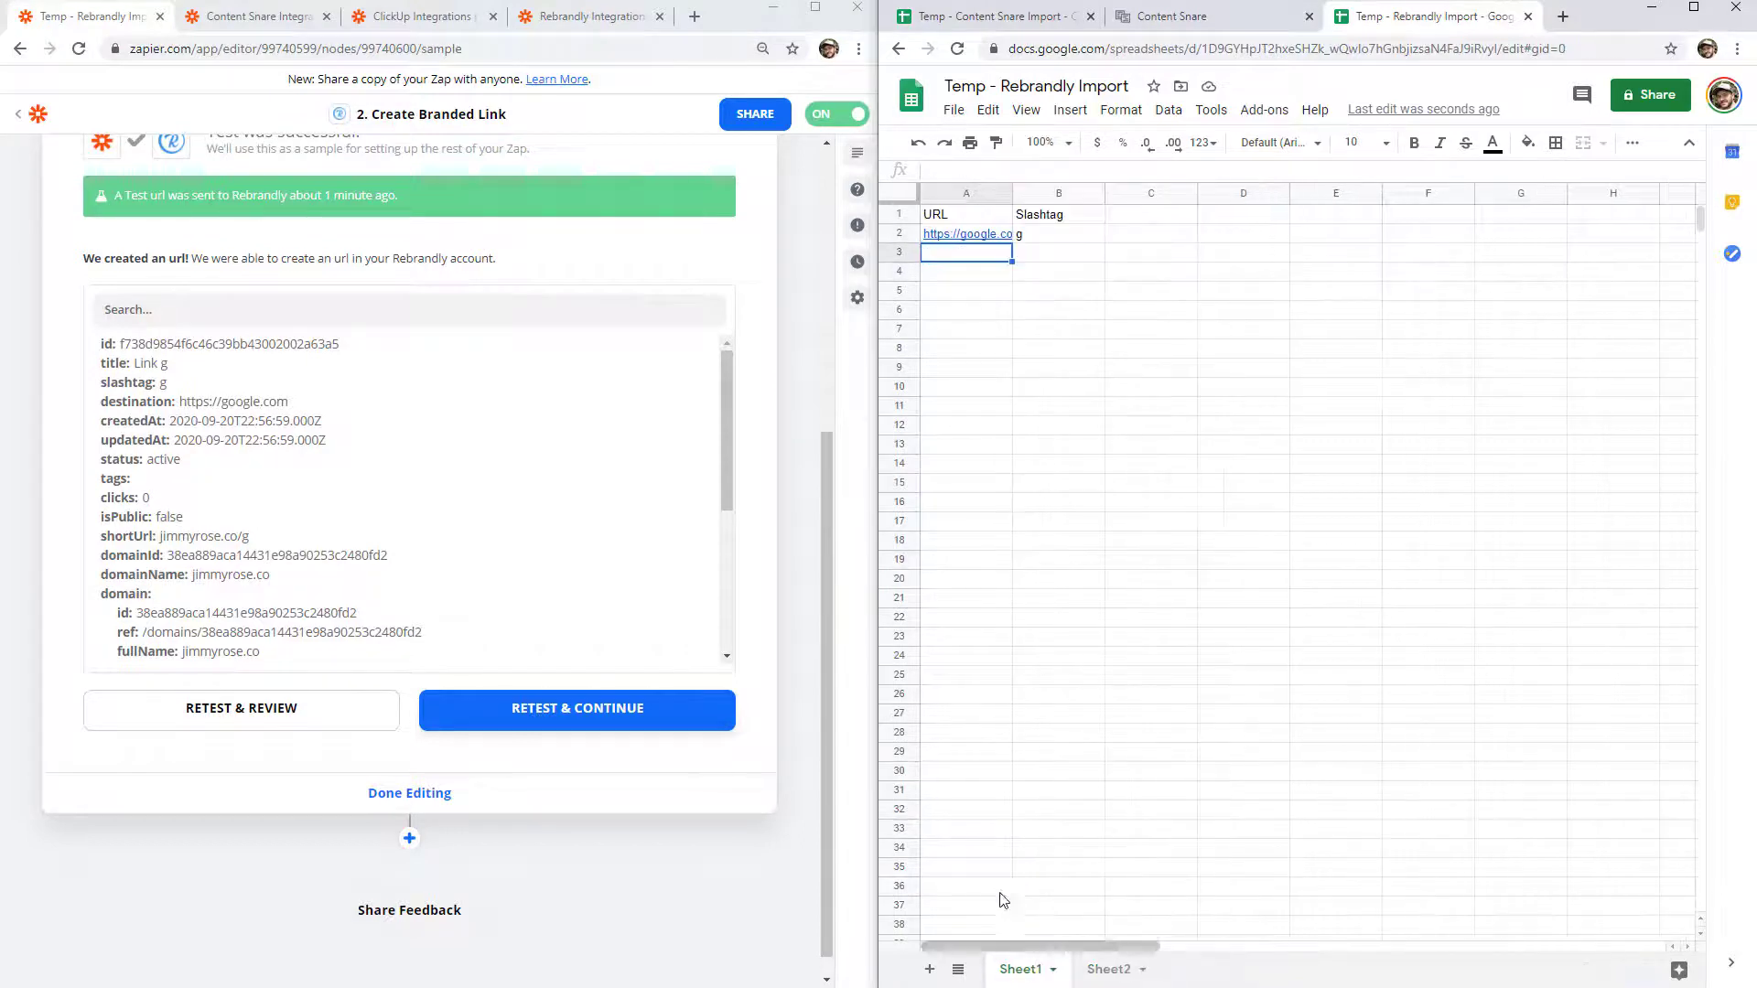
key(ctrl+v)
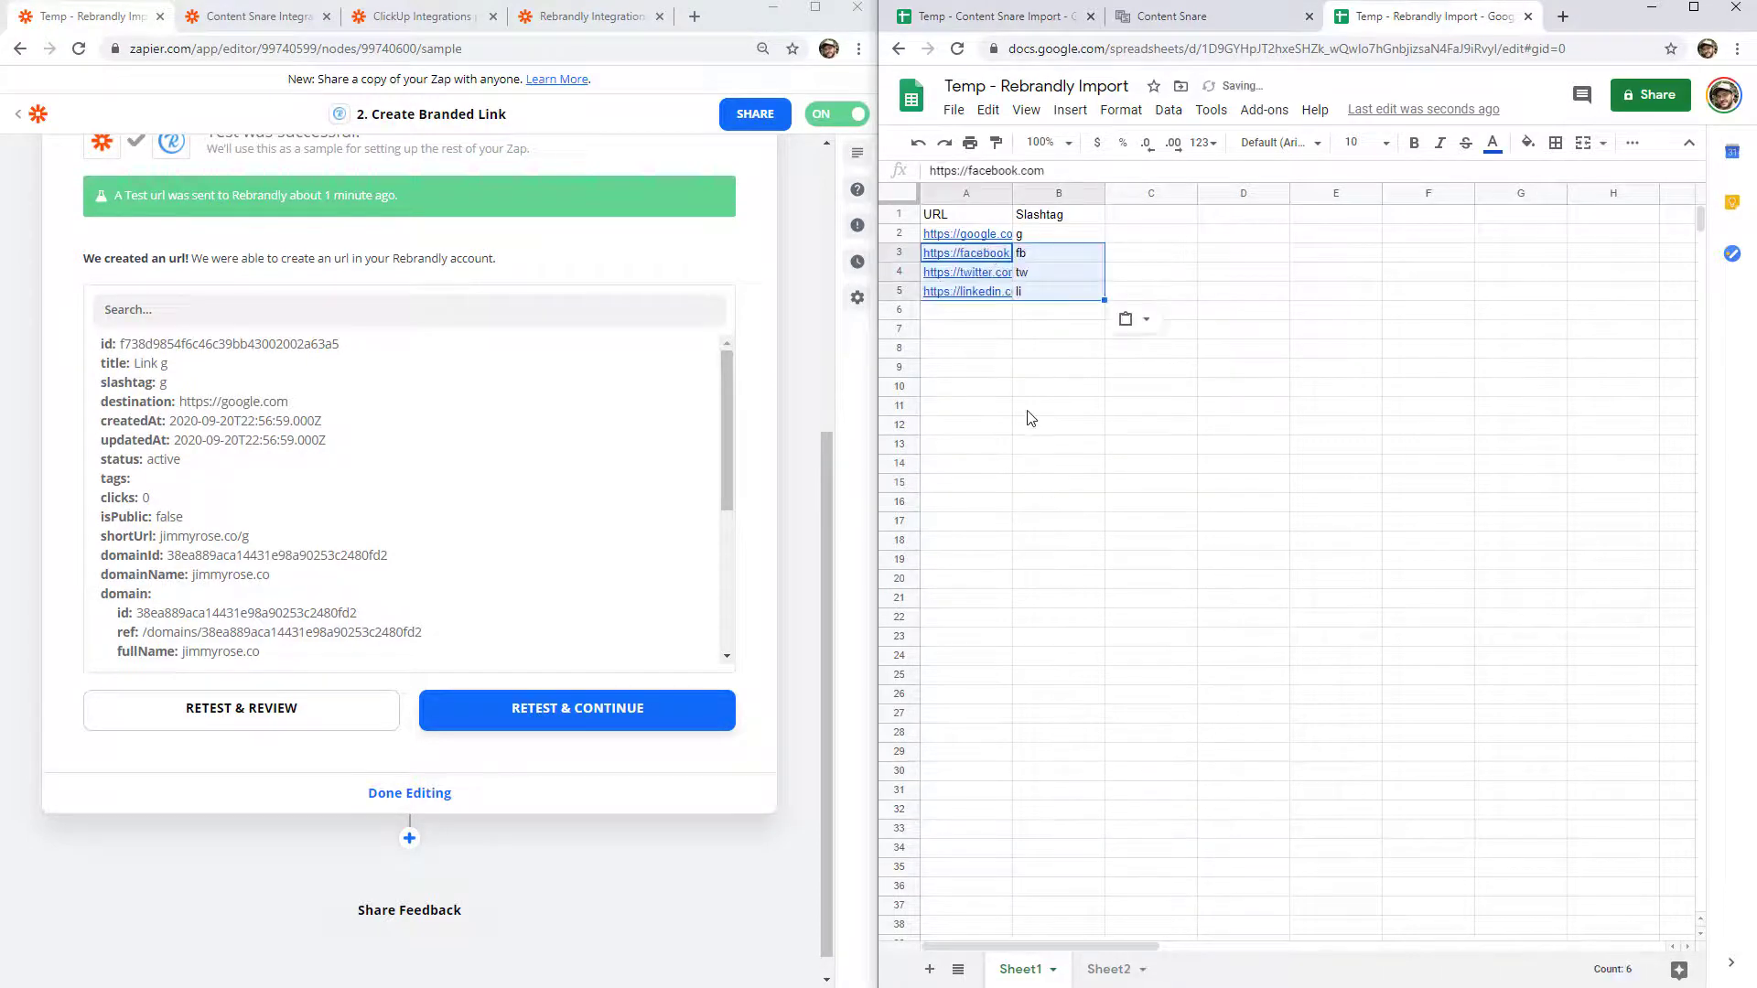
click(1030, 407)
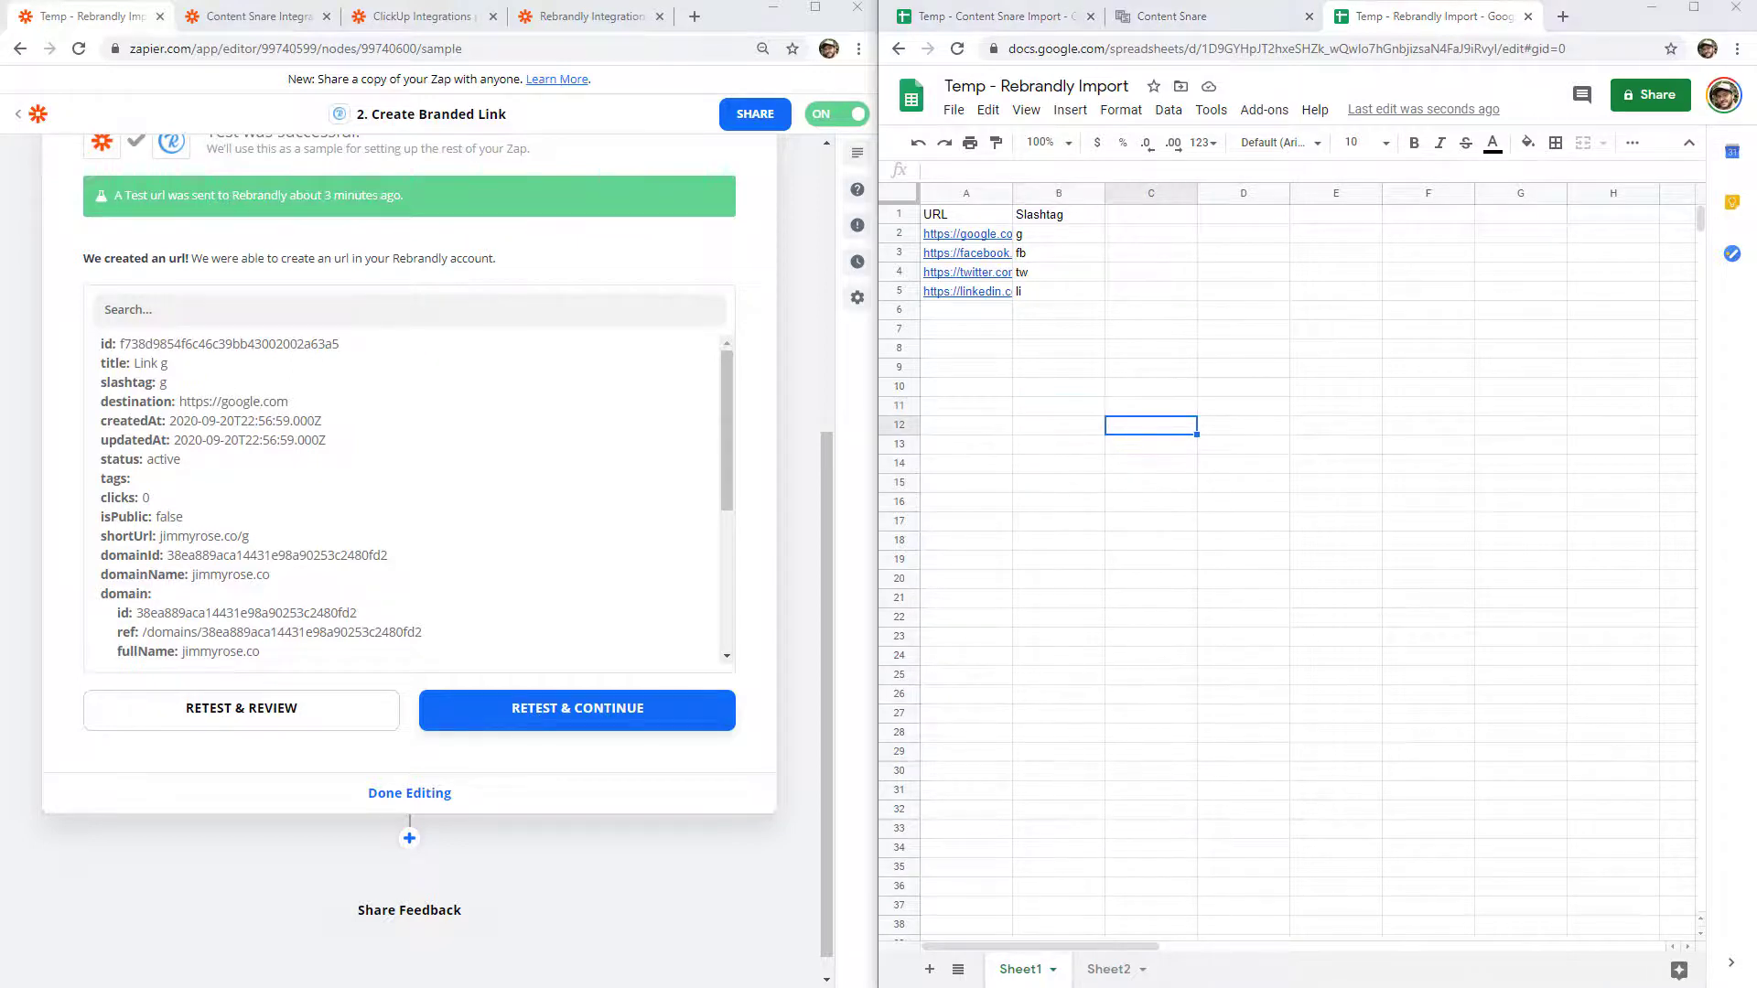
- Check the Zap's still-empty Task History, then bring up Rebrandly's dashboard listing 182 links
click(857, 263)
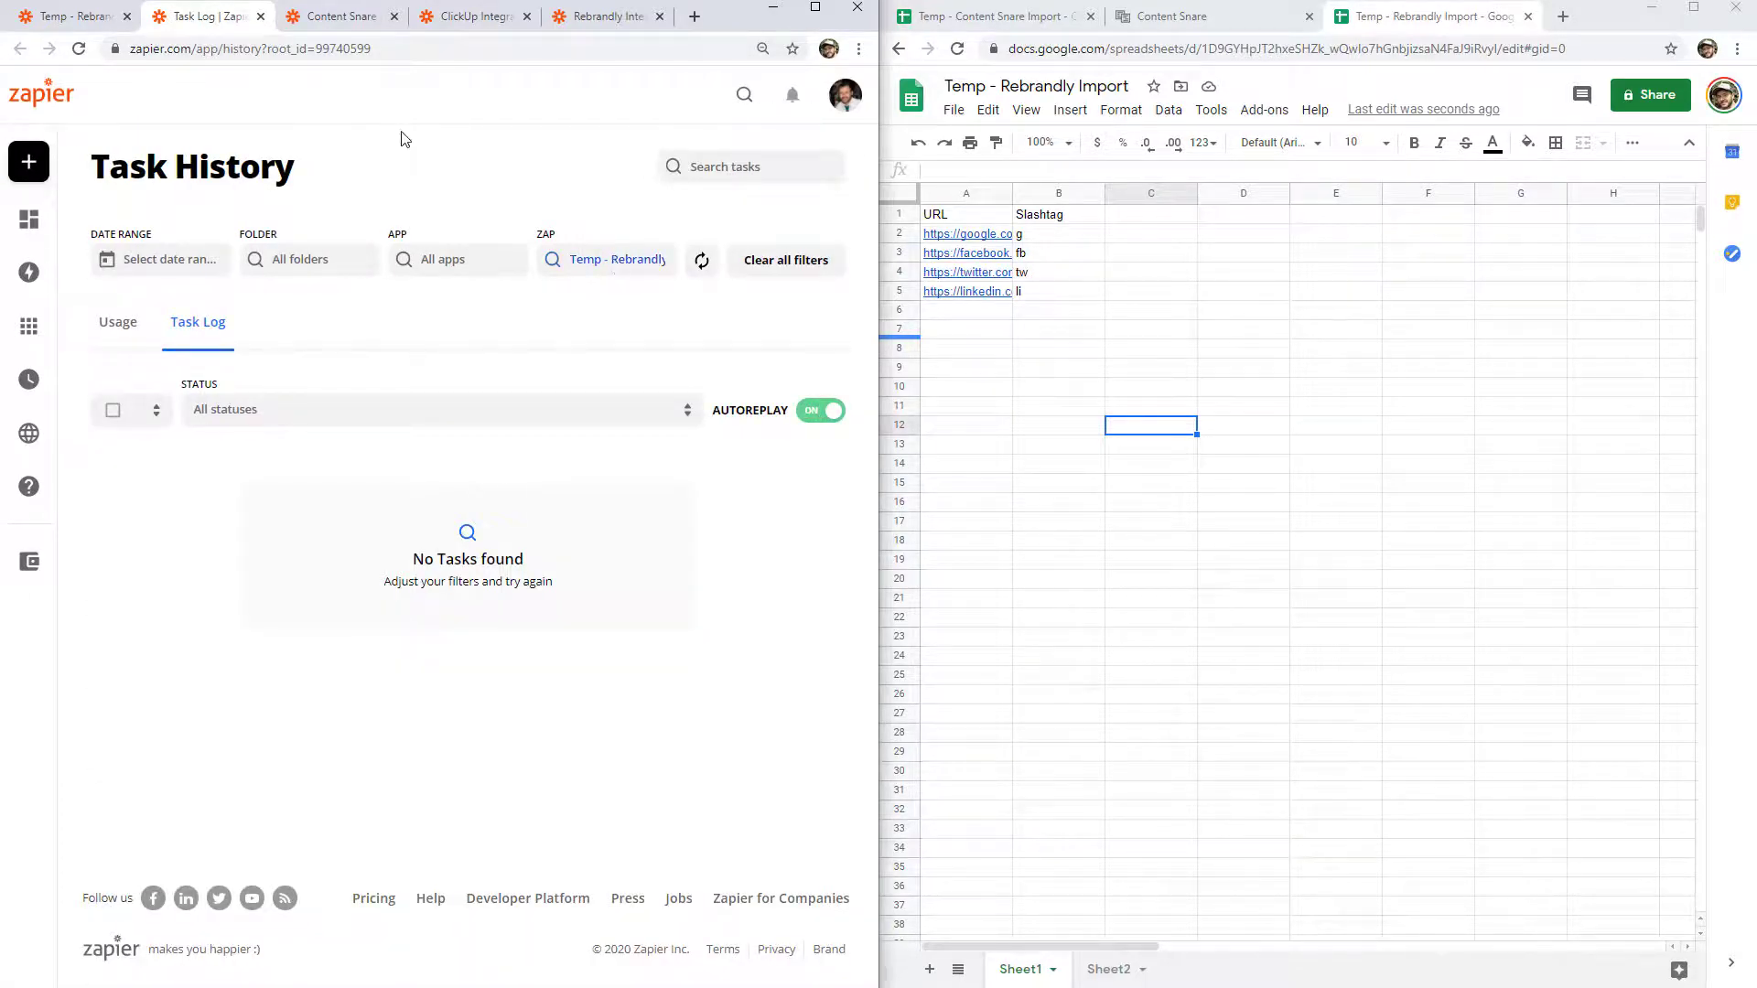
key(ctrl+shift+Tab)
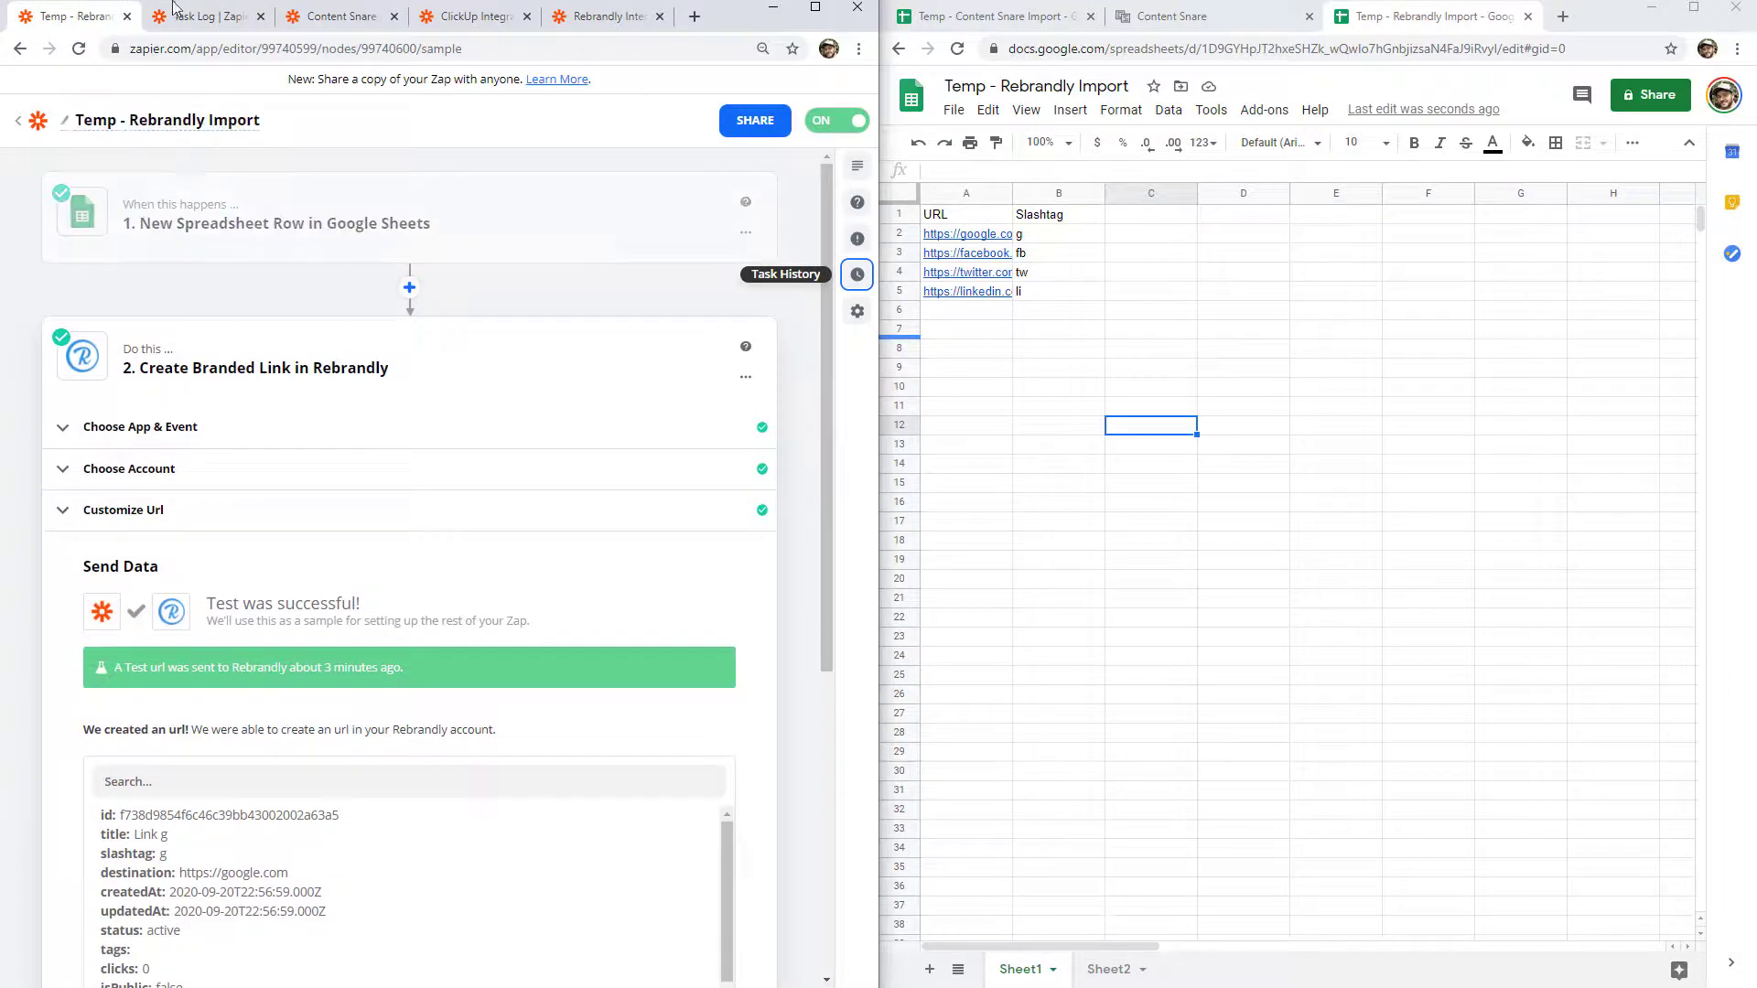
key(ctrl+Tab)
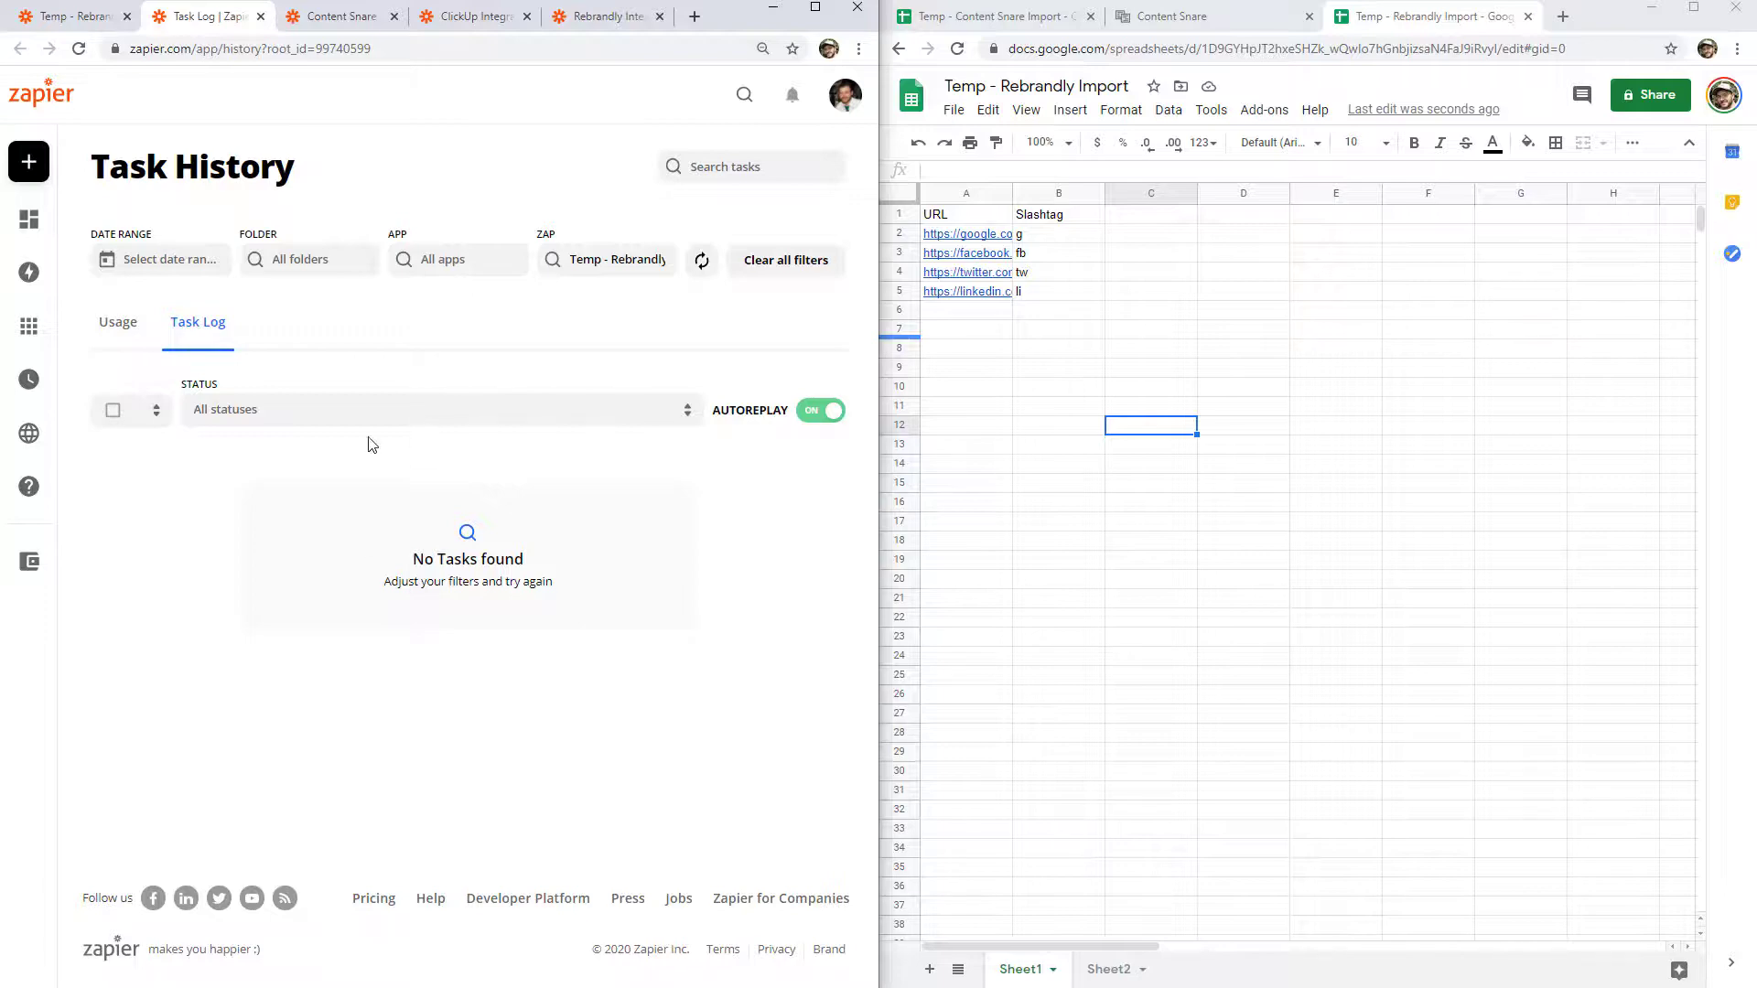
key(Down)
key(Right)
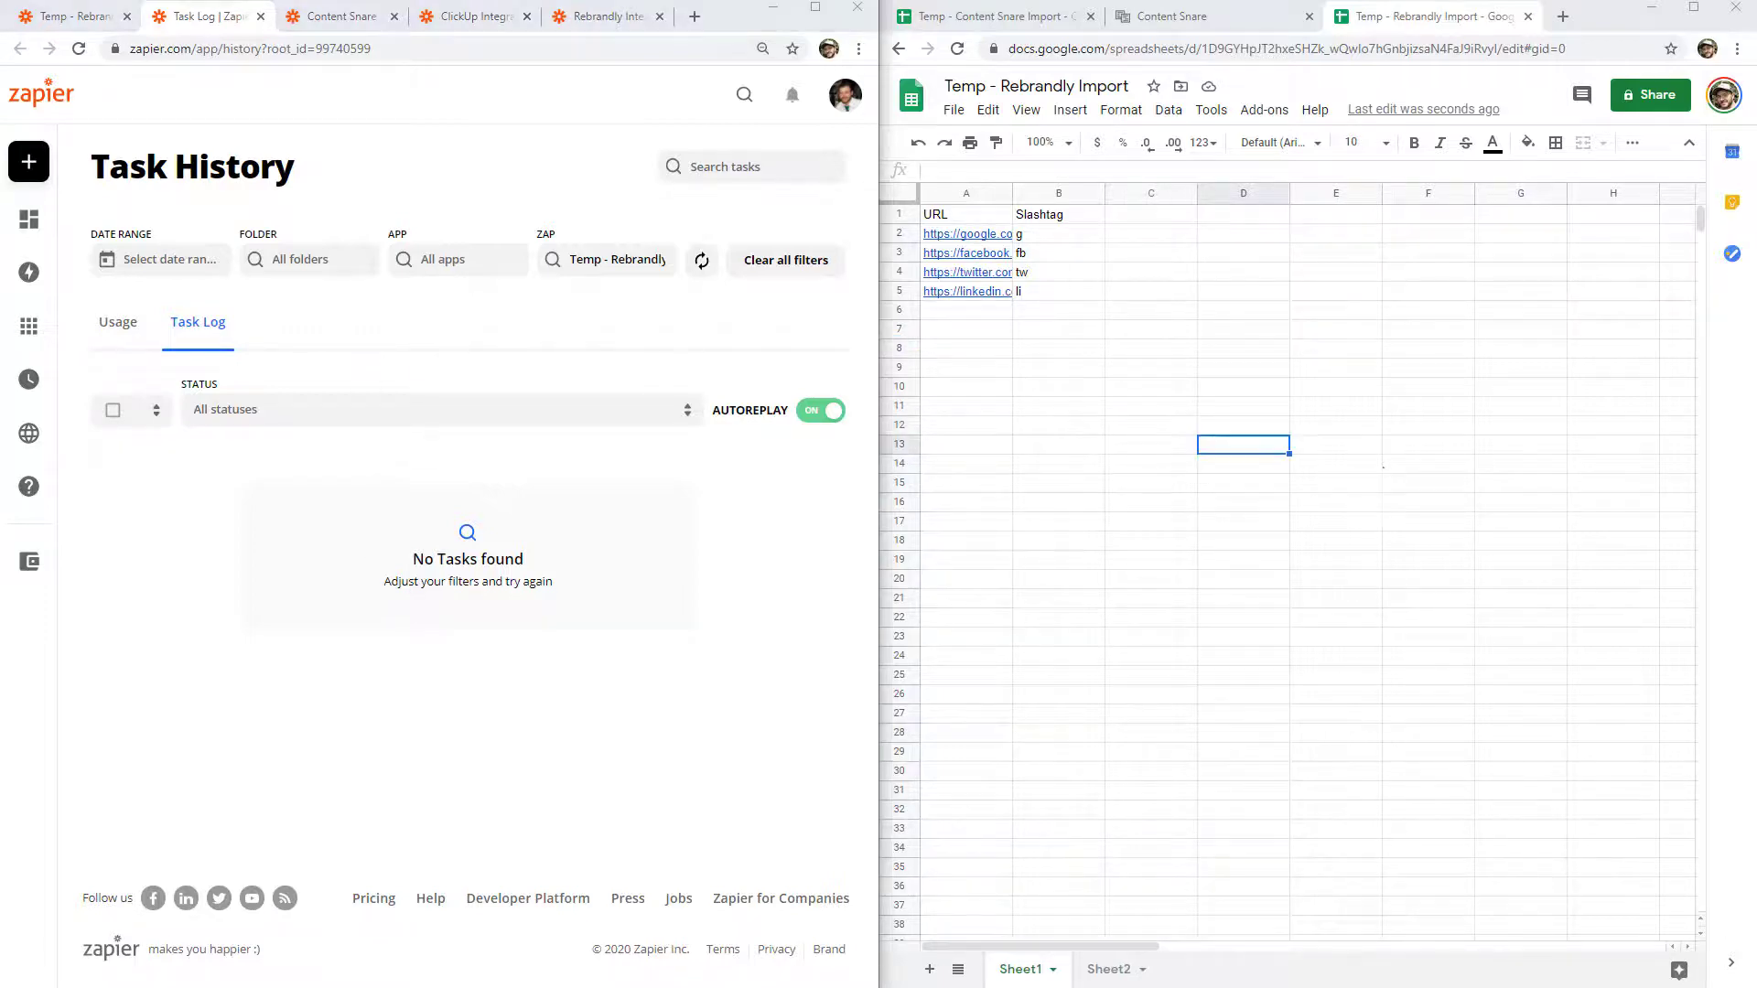
key(alt+Tab)
drag(1369, 112, 1223, 84)
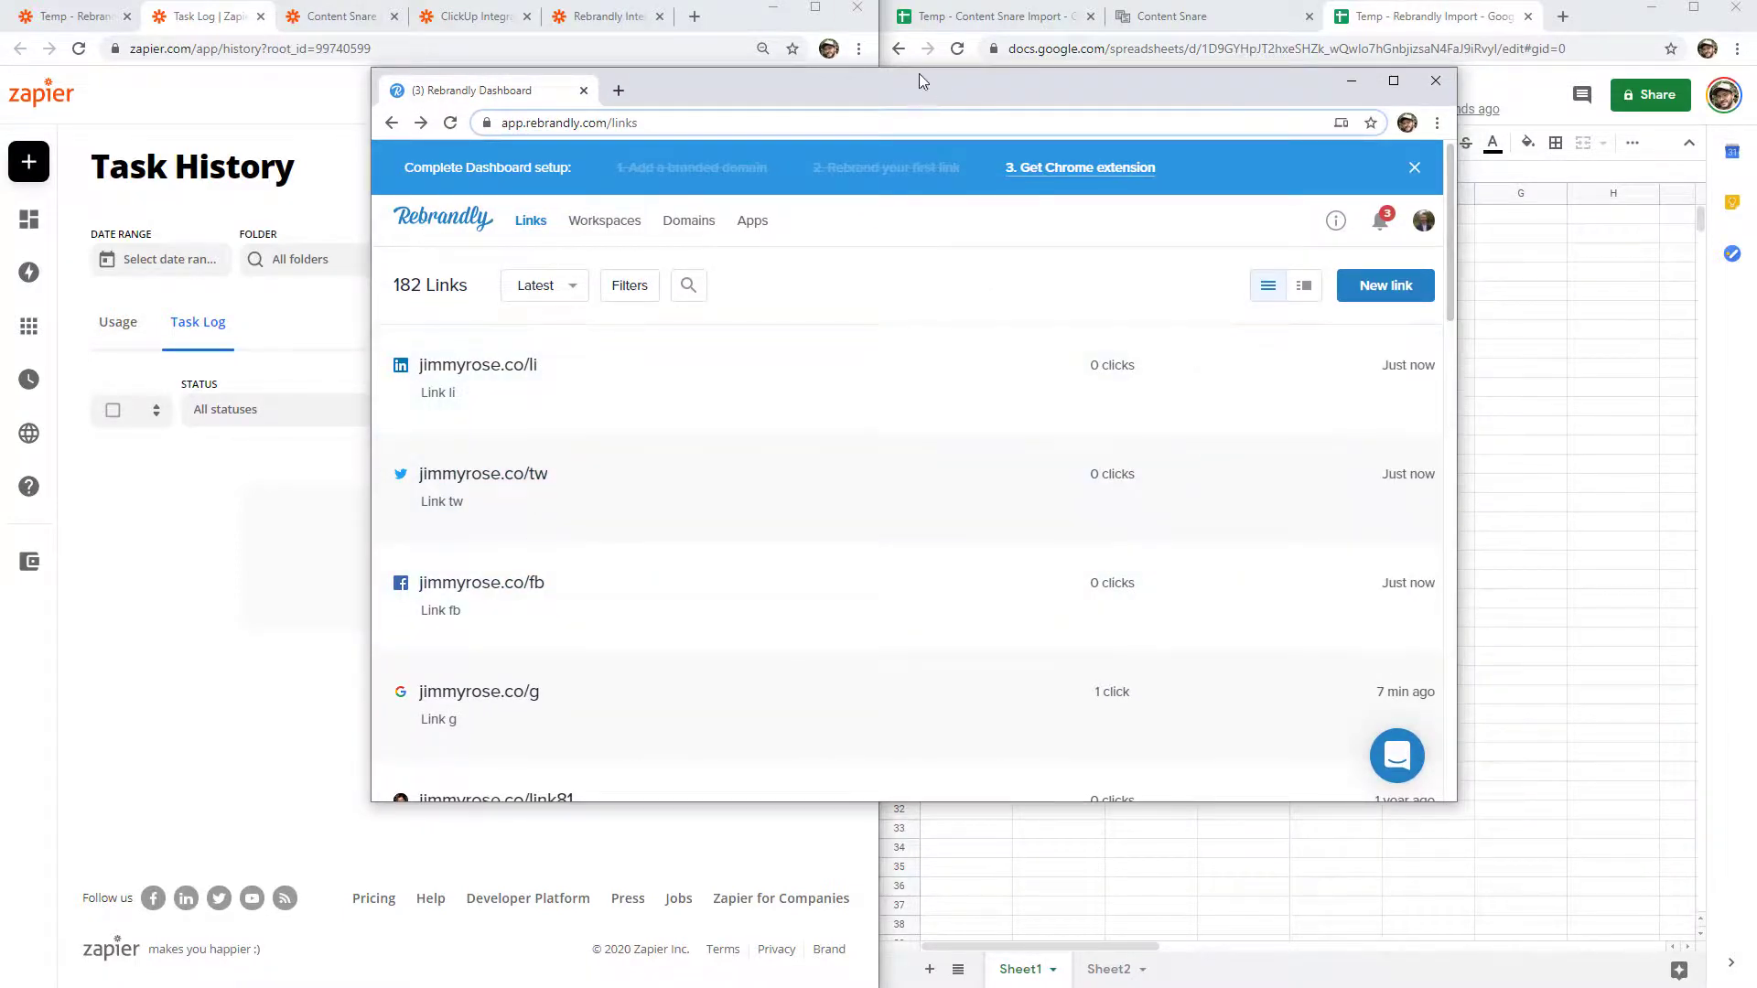
- Close Rebrandly and reload Zapier's Task History to show three successful runs
key(ctrl+w)
click(78, 49)
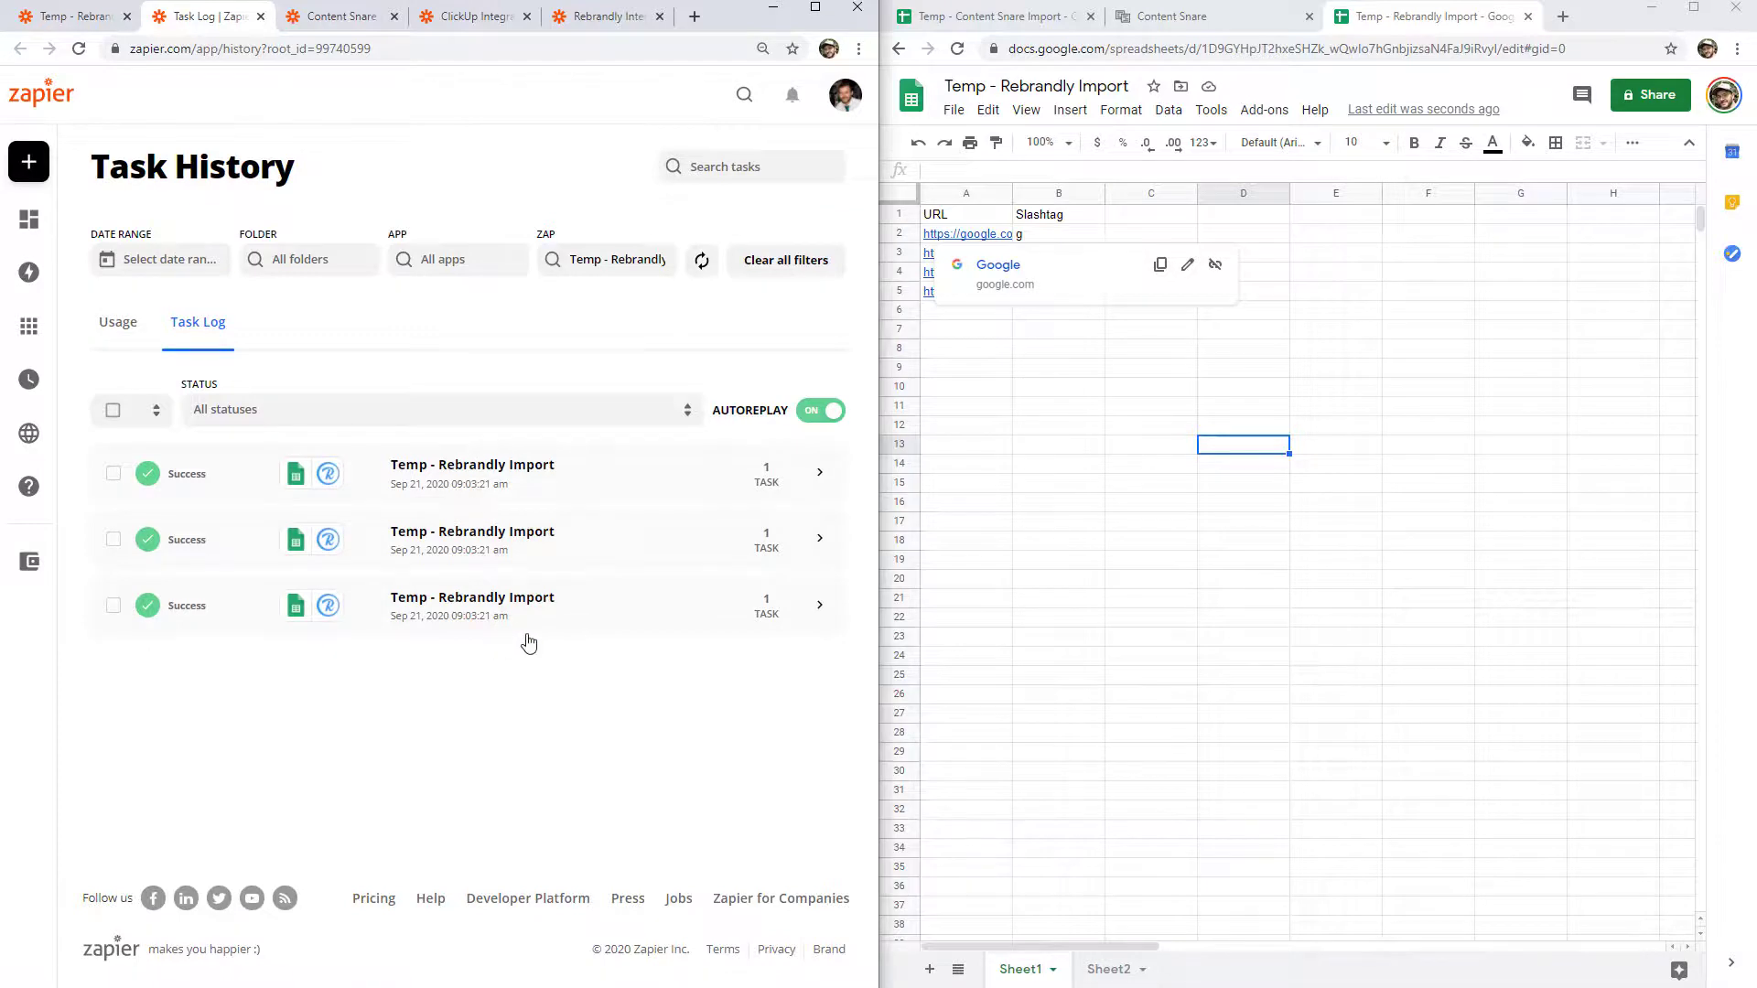
click(1429, 369)
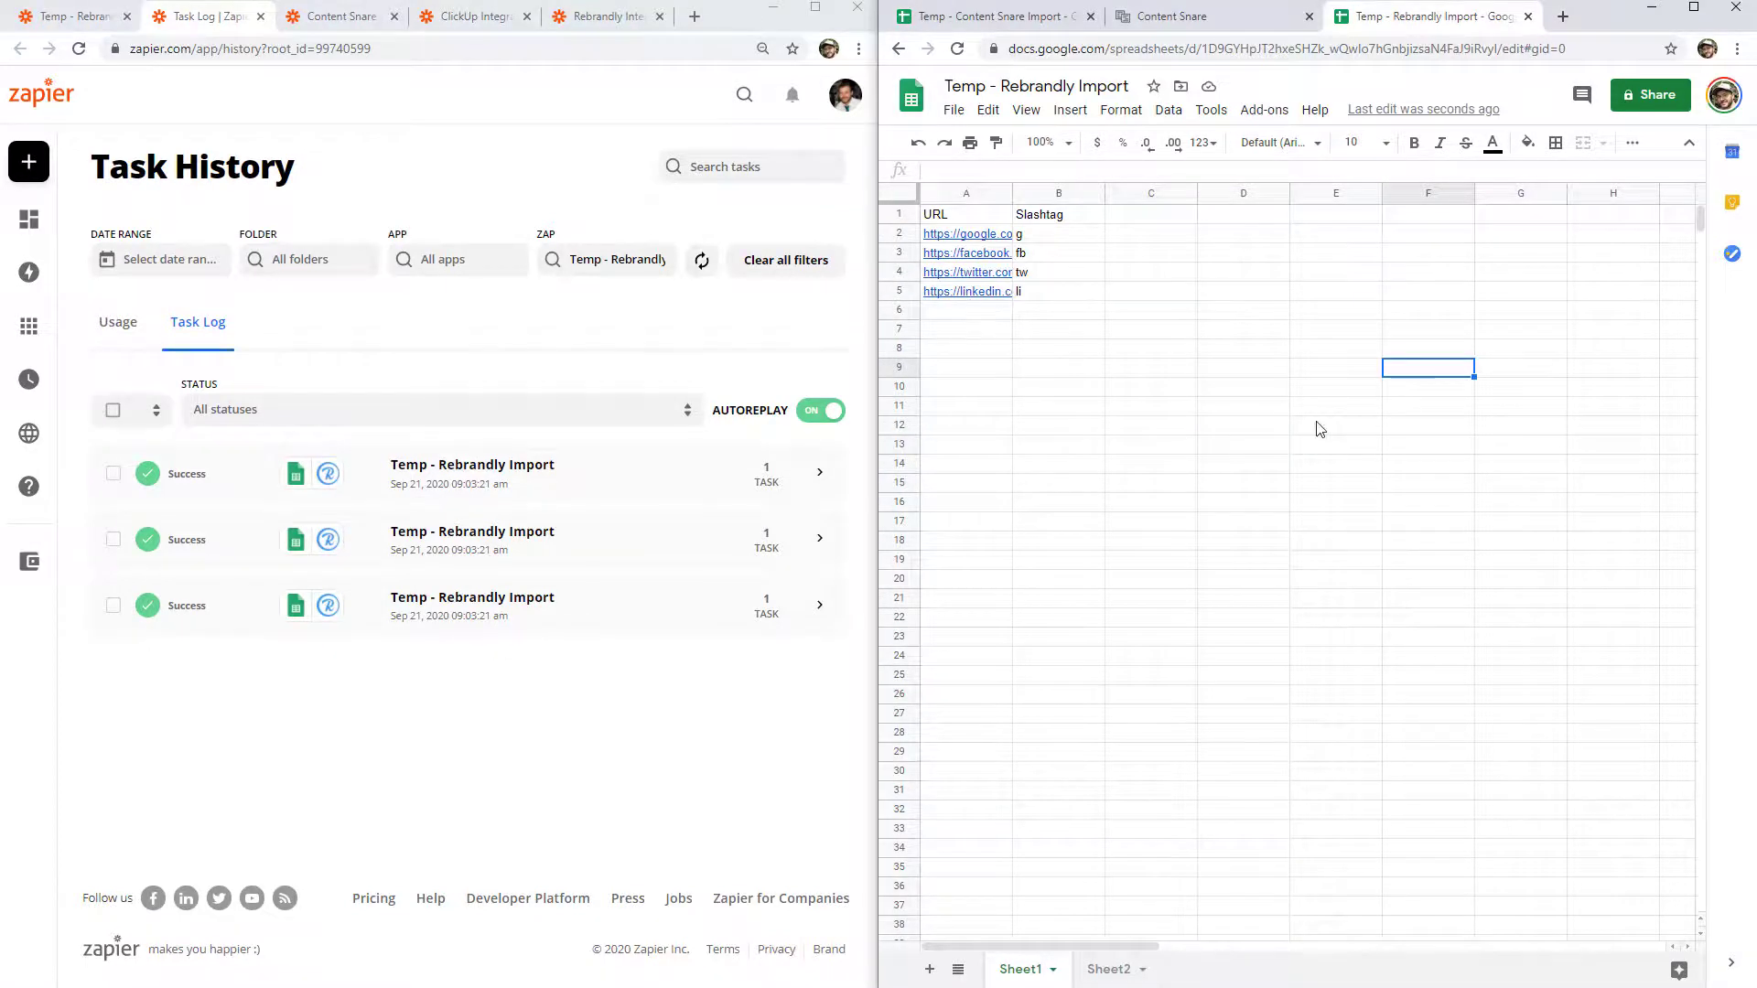